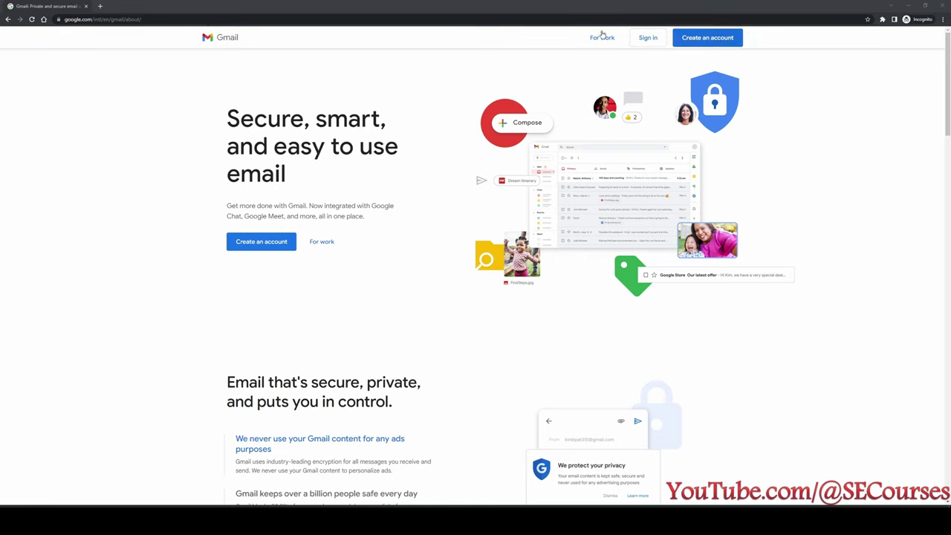
Sign in to the Google account and dismiss the file-moving tip in Google Drive.
click(648, 38)
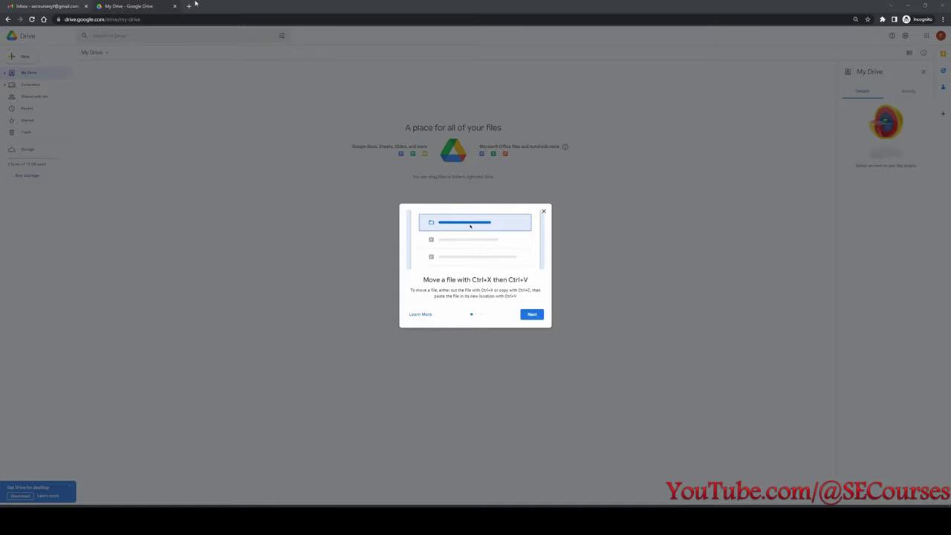
click(543, 211)
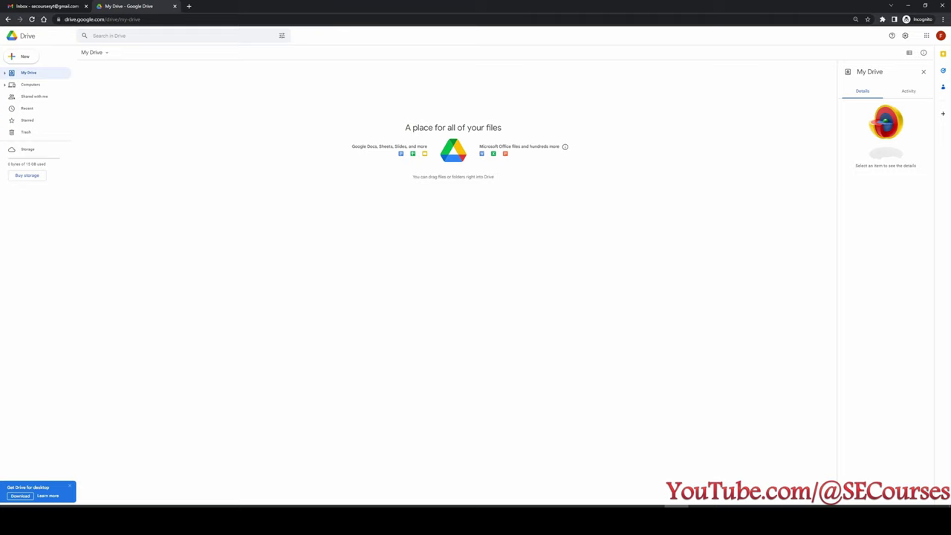
Open the DreamBooth_Stable_Diffusion.ipynb Colab notebook in a new tab, save a copy to Drive and close the original.
click(188, 6)
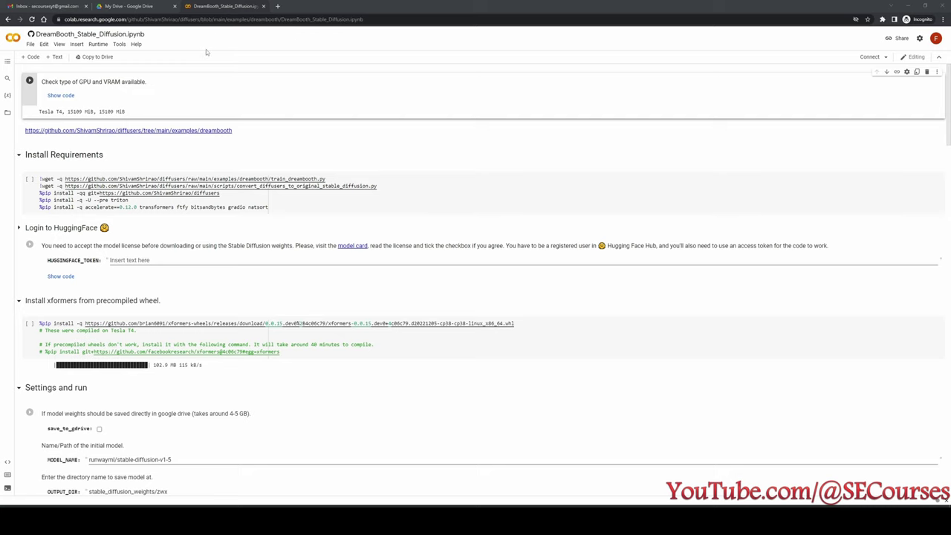
click(936, 37)
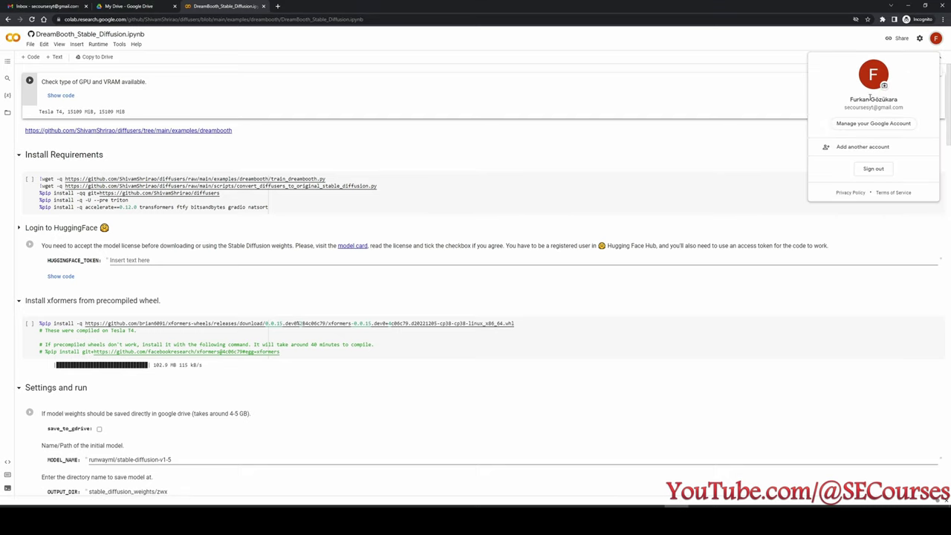
click(519, 45)
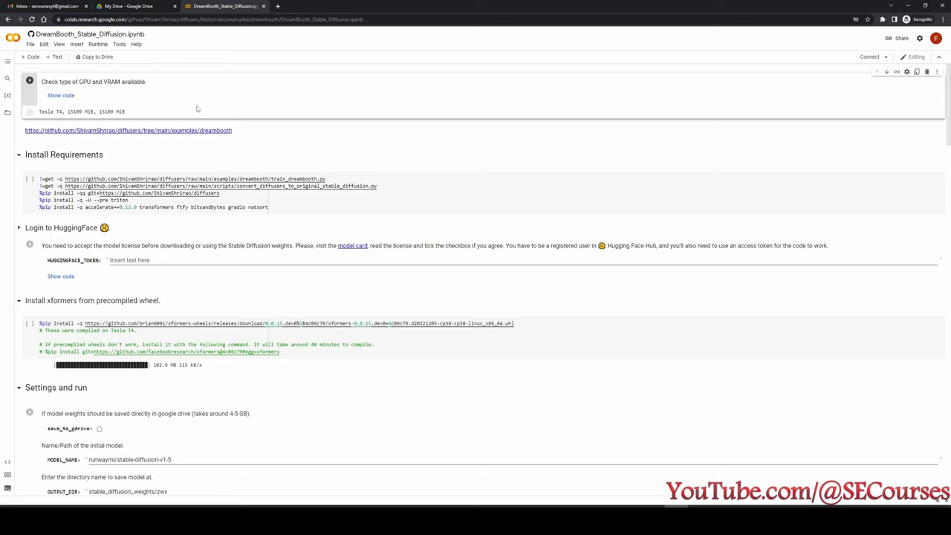
click(99, 58)
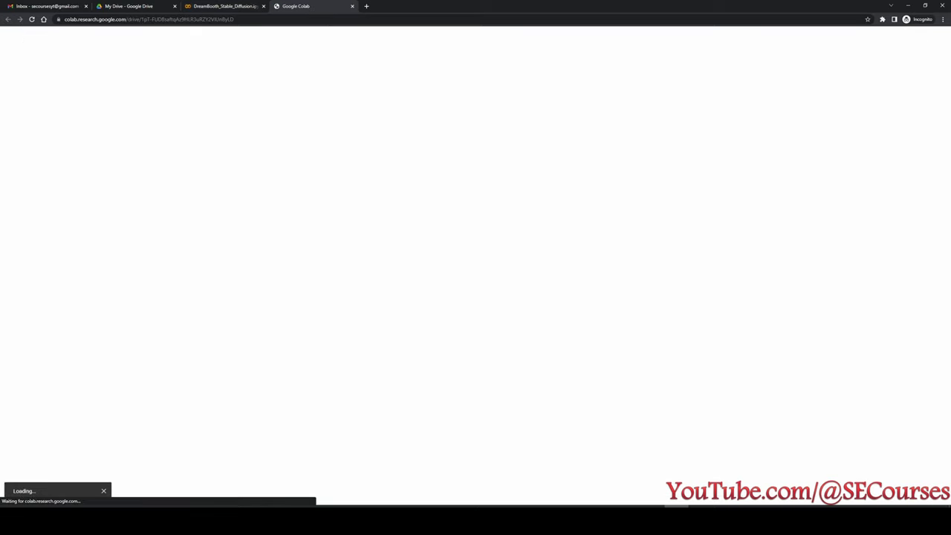
click(263, 6)
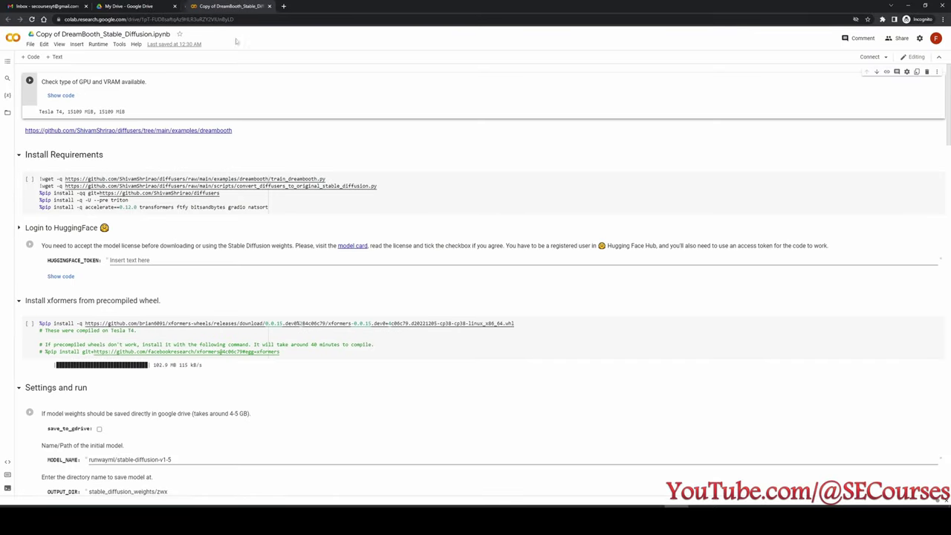
Connect the copied notebook to a runtime and complete the crosswalks and bicycles image verification.
click(885, 58)
click(817, 71)
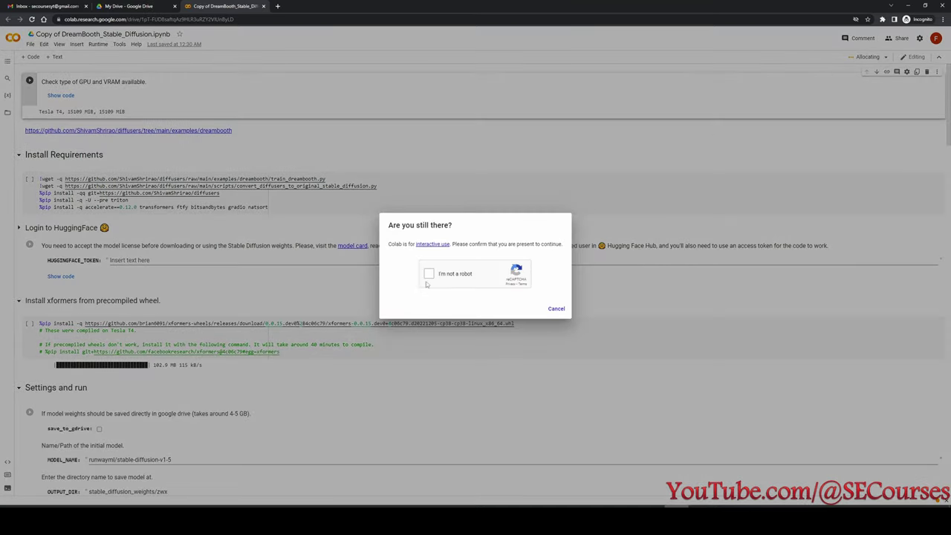
click(429, 274)
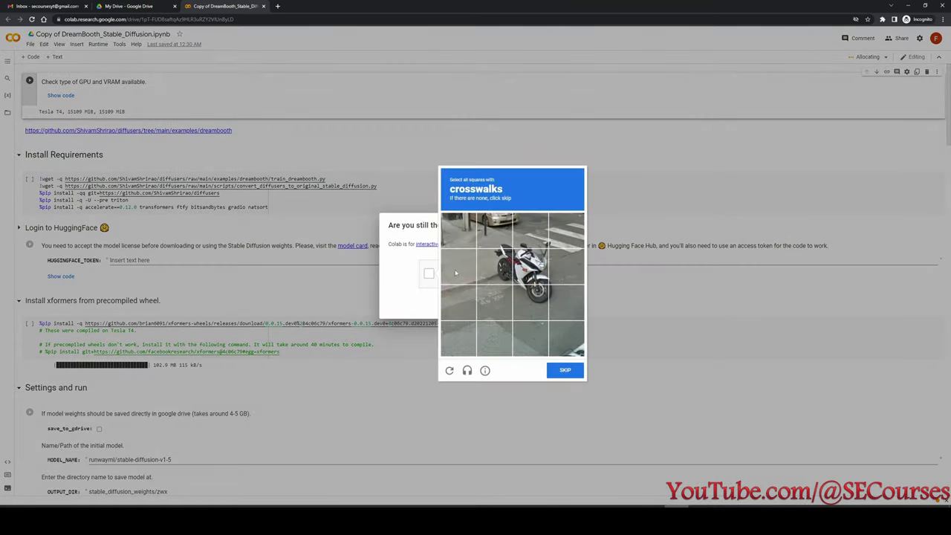
click(566, 230)
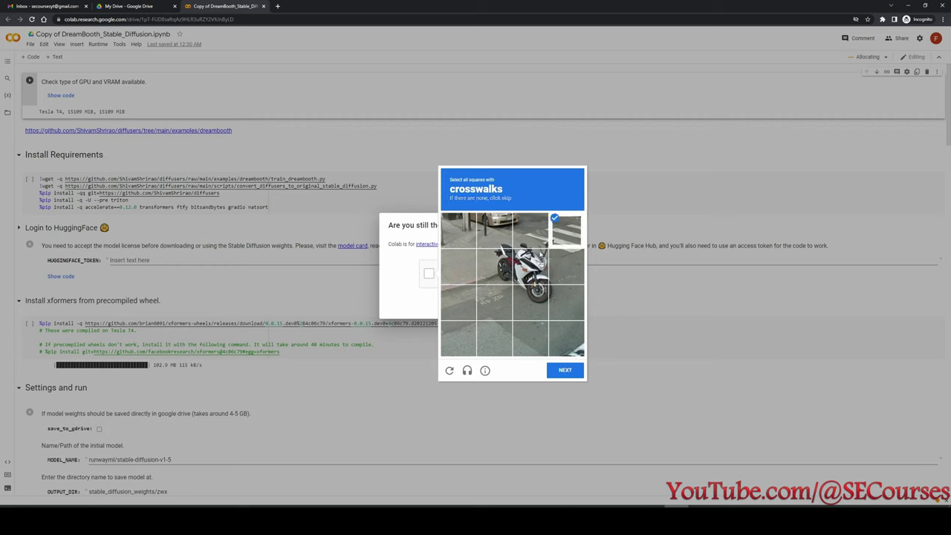
click(530, 266)
click(531, 230)
click(530, 266)
click(566, 372)
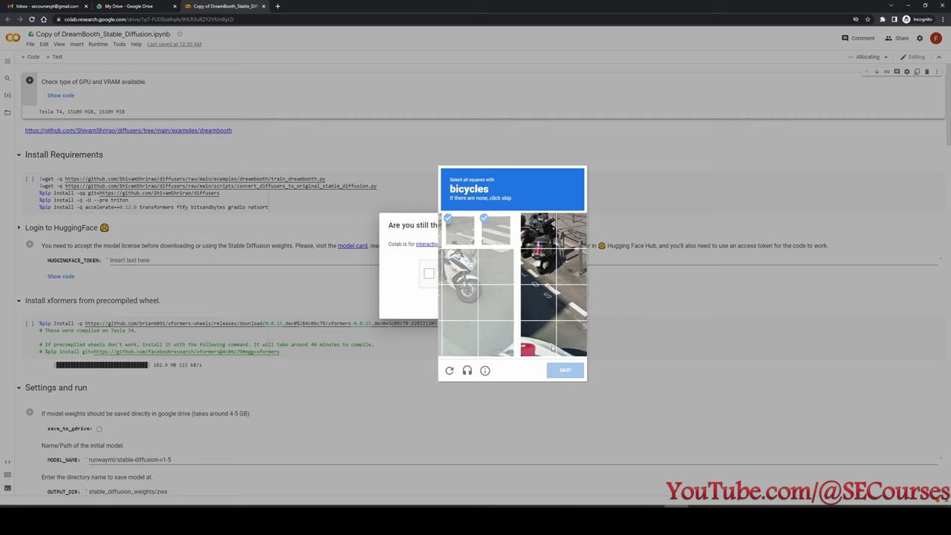
click(459, 231)
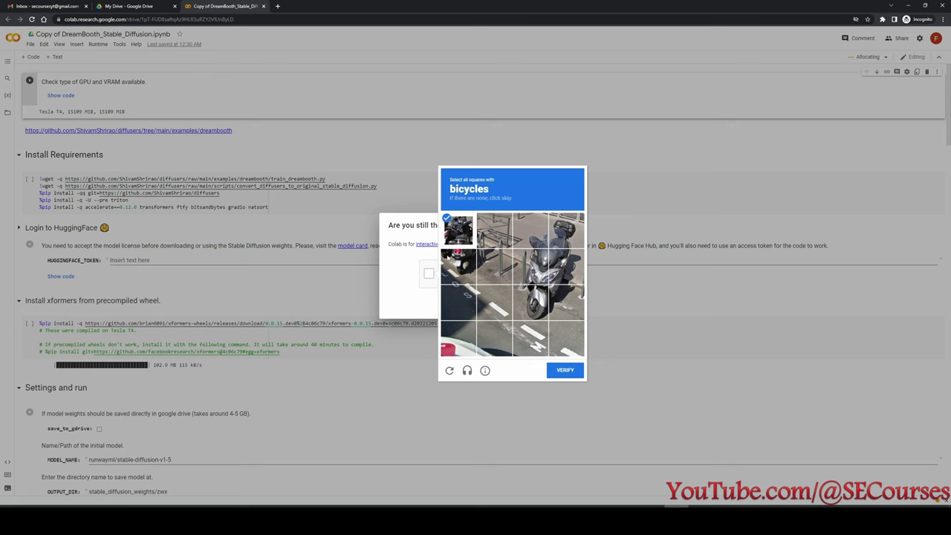
click(460, 266)
click(565, 369)
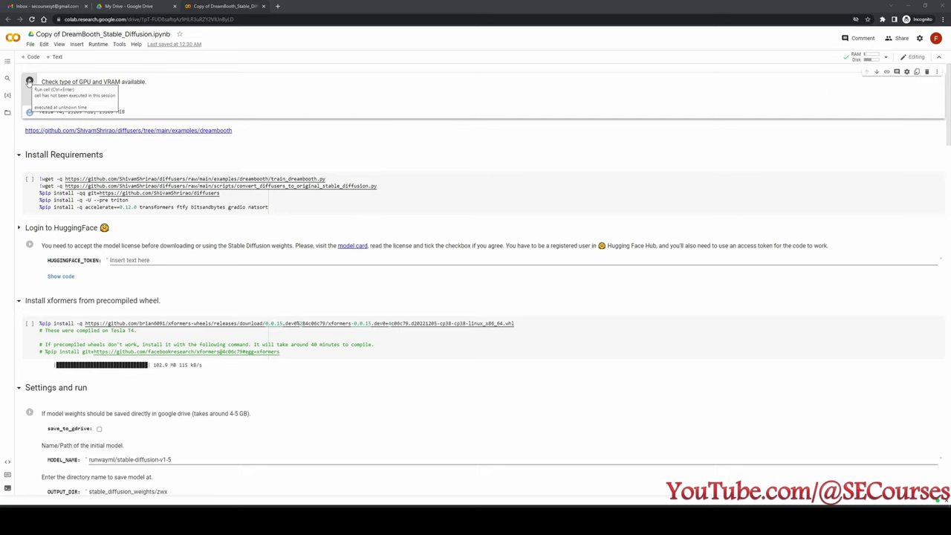
Run the cell that checks the GPU type and available VRAM, and enlarge the page to read its output.
click(29, 81)
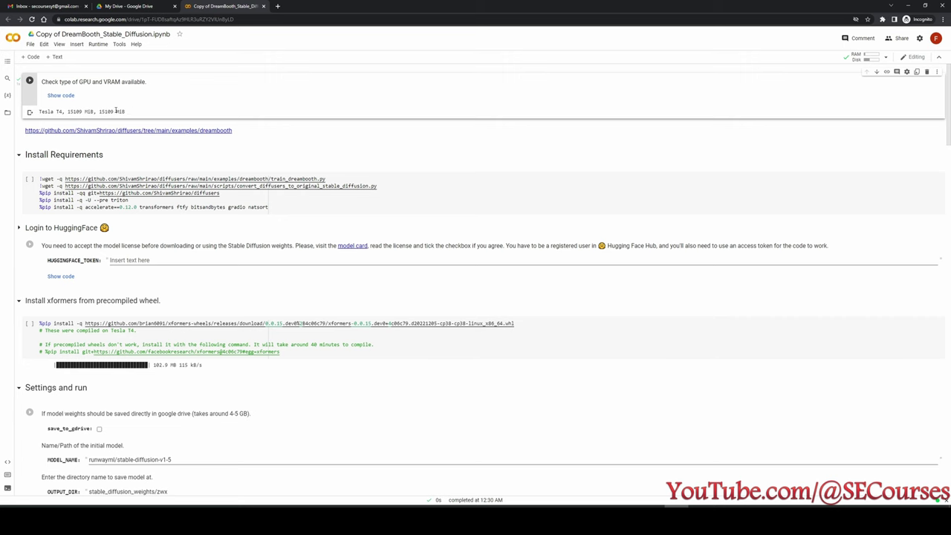
key(ctrl+plus)
key(ctrl+plus)
key(ctrl+plus)
key(ctrl+plus)
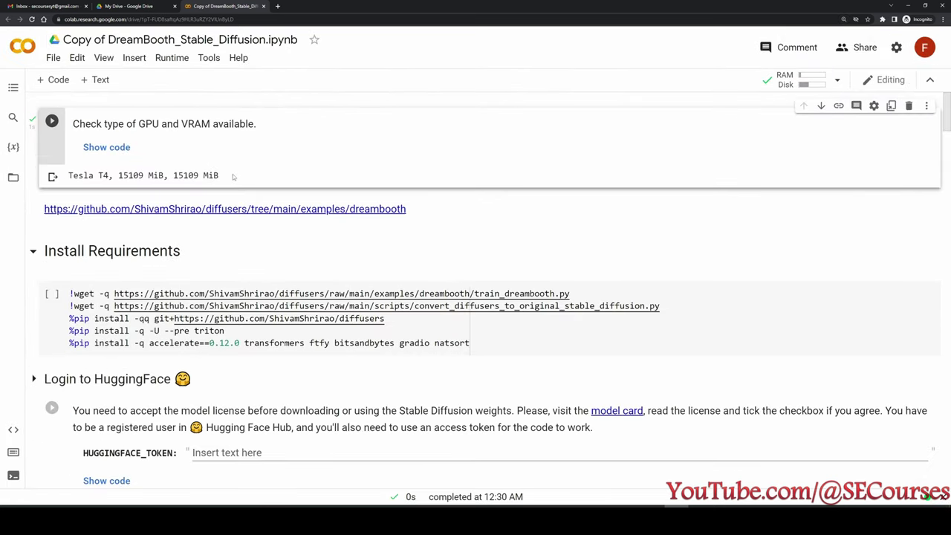
drag(233, 176, 70, 172)
click(206, 176)
Examine the run status and output of the GPU check cell and compare it with the Install Requirements cell.
scroll(126, 168, down, 3)
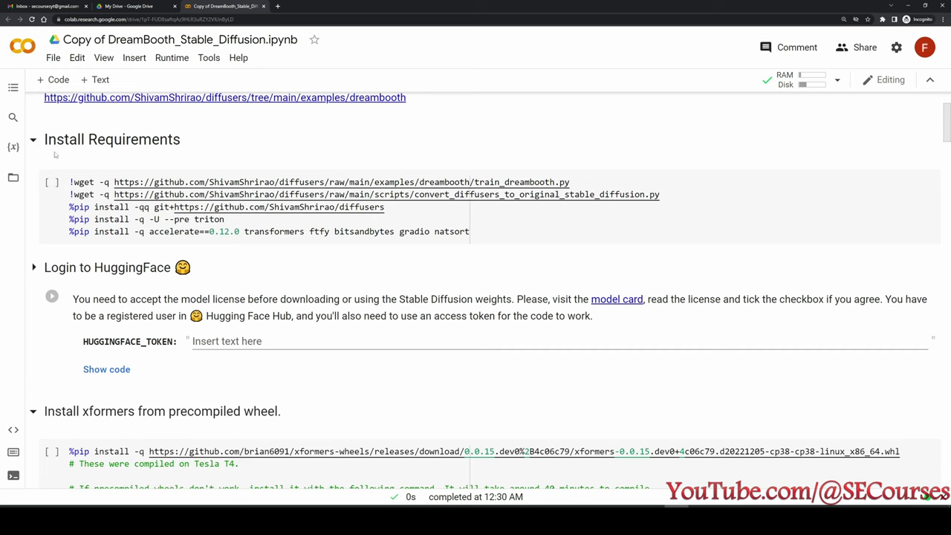
scroll(82, 179, down, 1)
scroll(110, 202, up, 2)
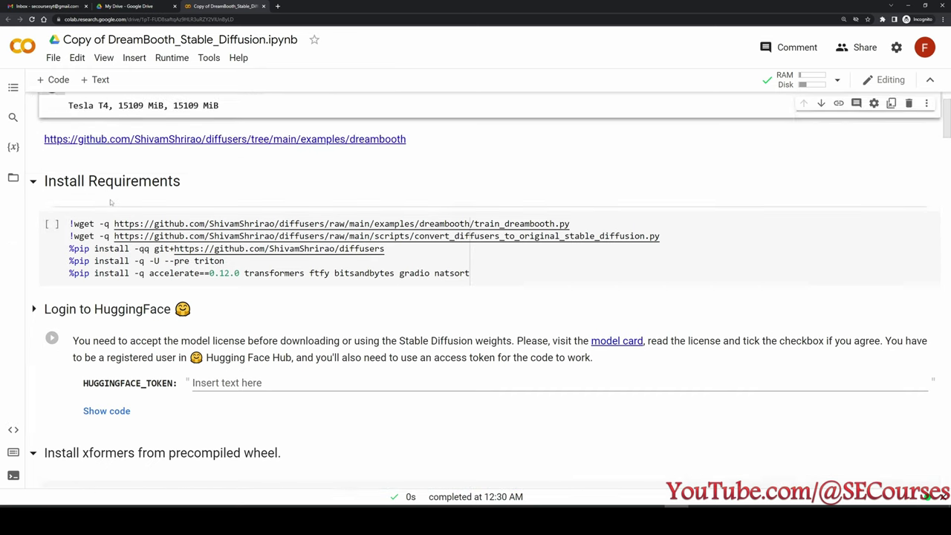
scroll(110, 202, up, 2)
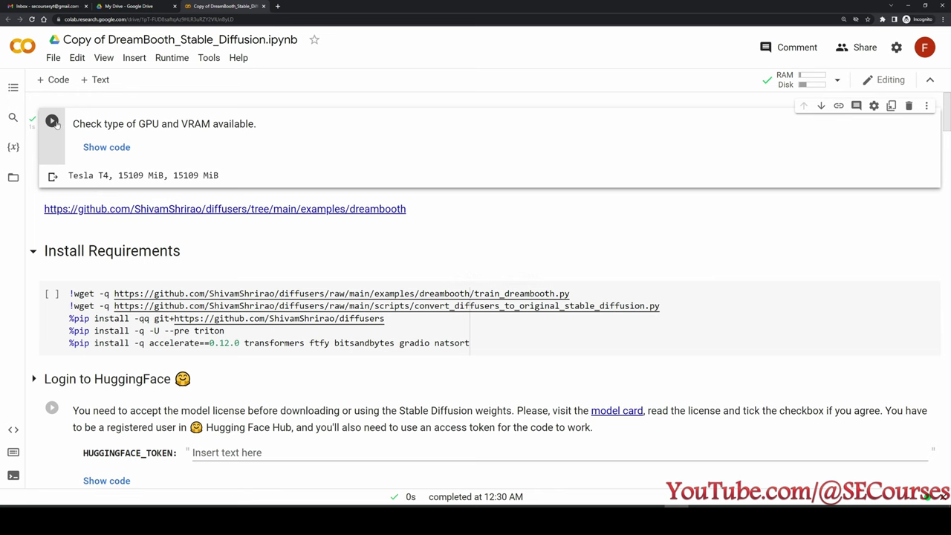
scroll(61, 234, down, 1)
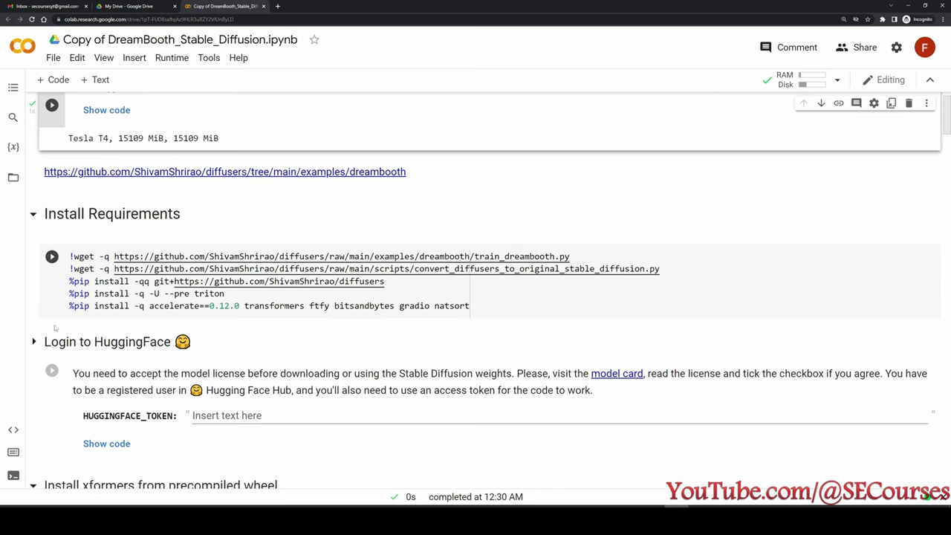
scroll(63, 176, up, 1)
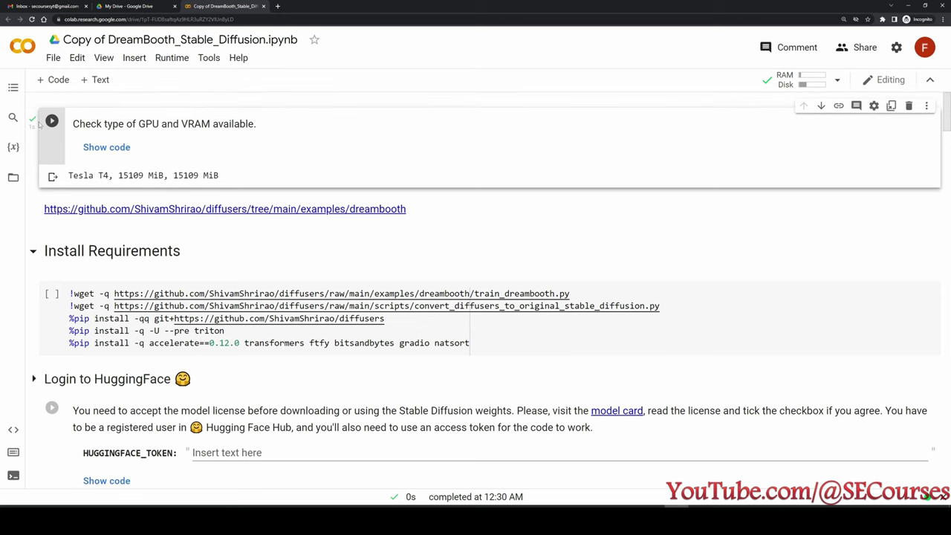
scroll(38, 124, down, 1)
scroll(118, 160, up, 1)
drag(221, 177, 70, 176)
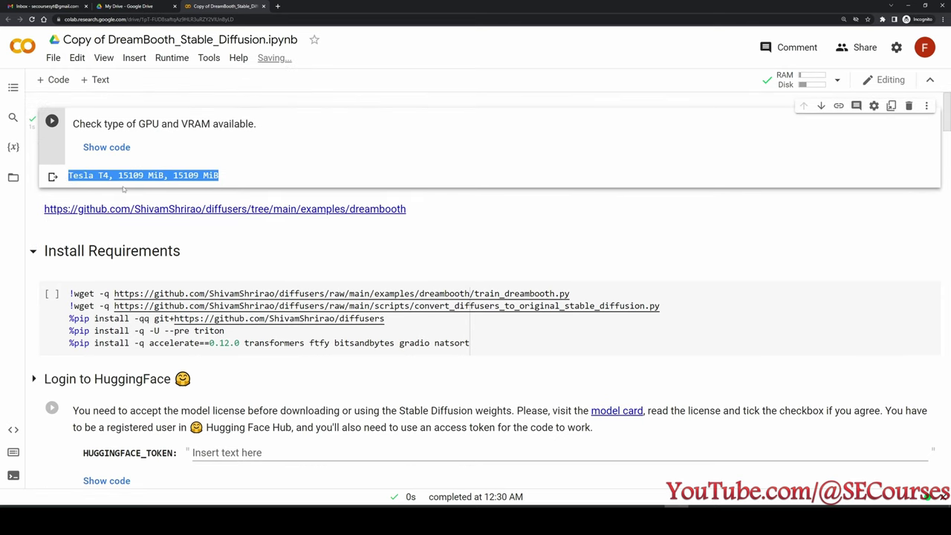
Run the Install Requirements cell.
scroll(127, 199, down, 2)
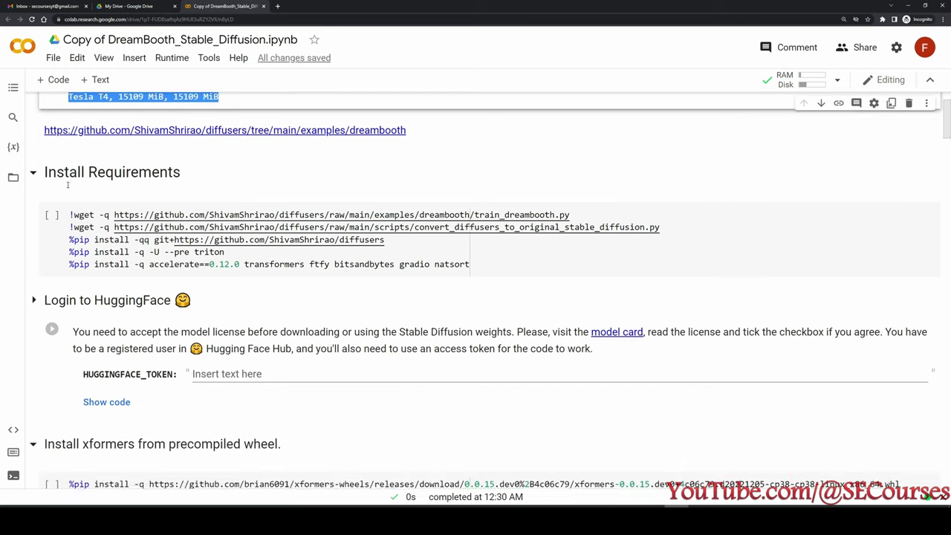
scroll(68, 185, down, 1)
click(52, 184)
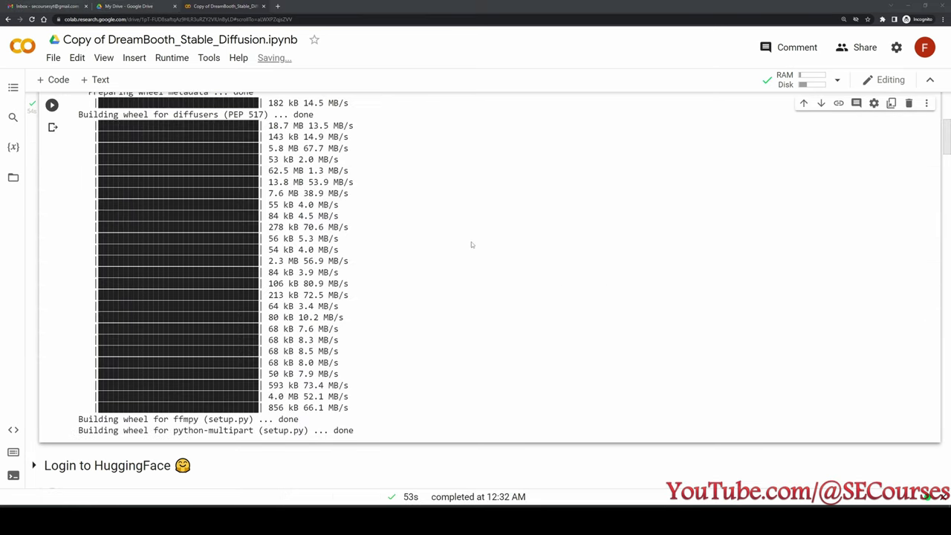
Review the Install Requirements cell's output down to the Login to HuggingFace section.
scroll(398, 247, up, 1)
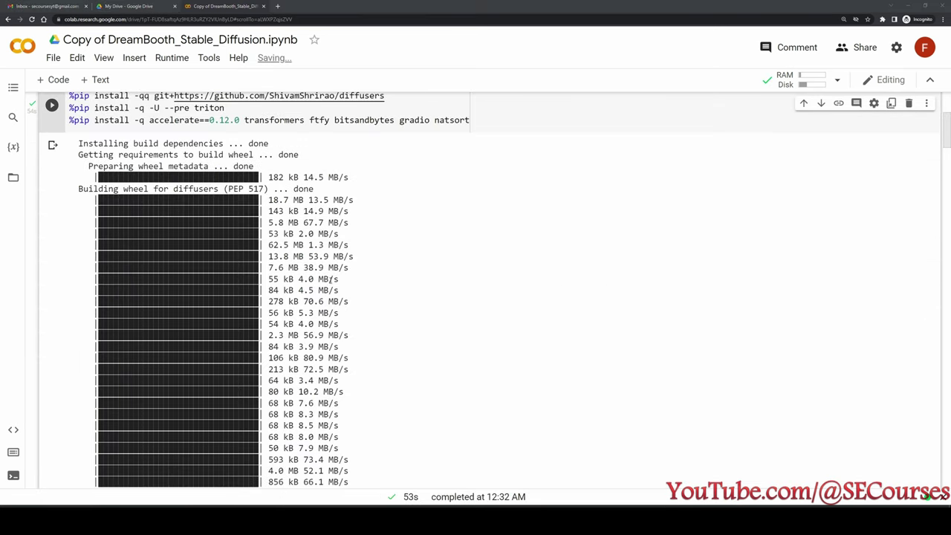
scroll(357, 223, up, 2)
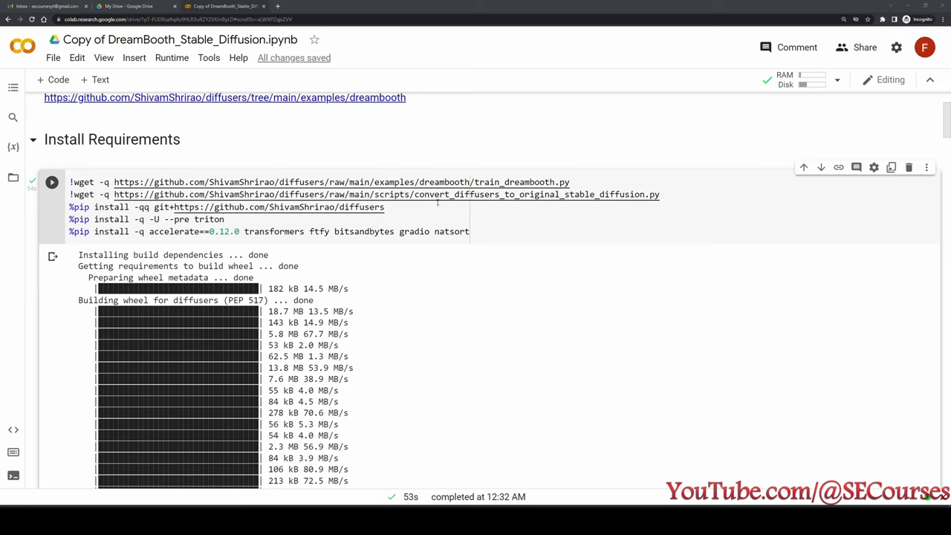
scroll(434, 261, down, 1)
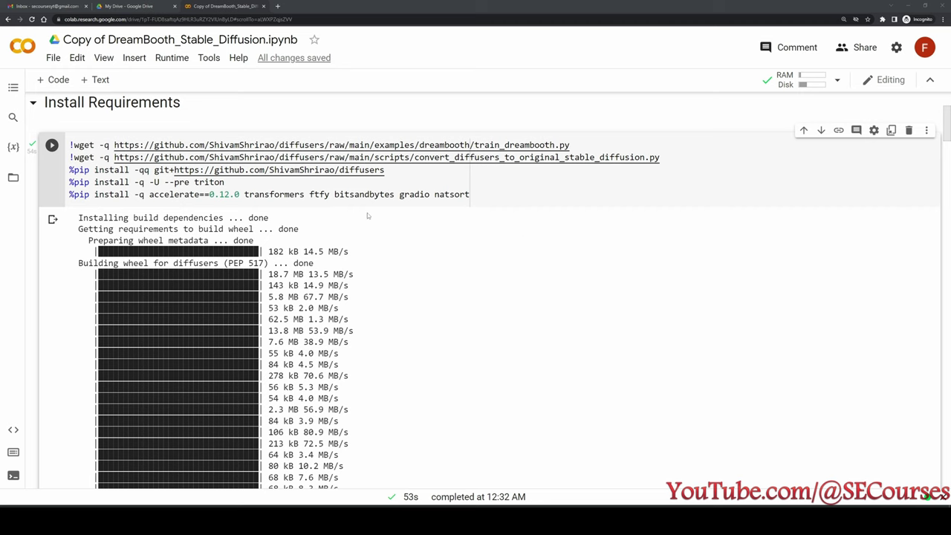
scroll(283, 376, down, 4)
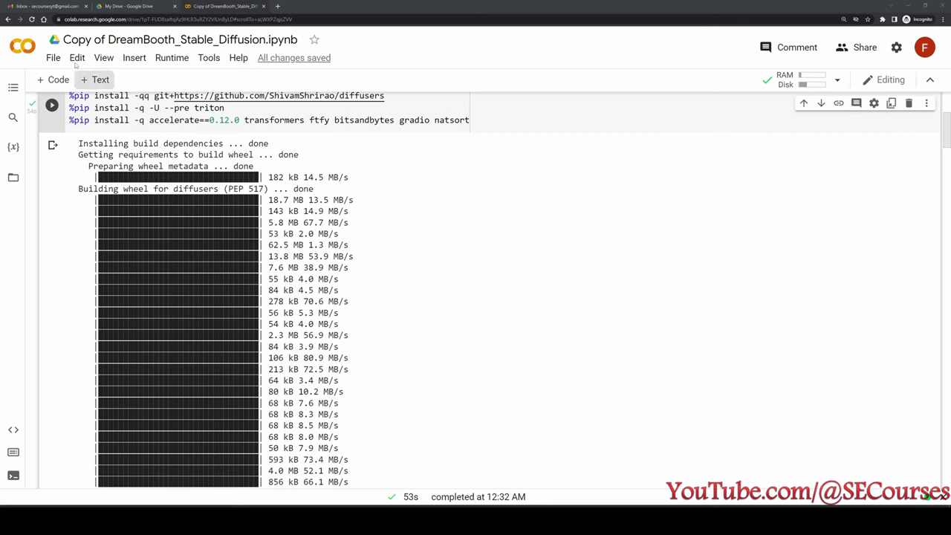
scroll(284, 375, down, 1)
drag(360, 394, 74, 382)
click(363, 377)
scroll(362, 376, up, 4)
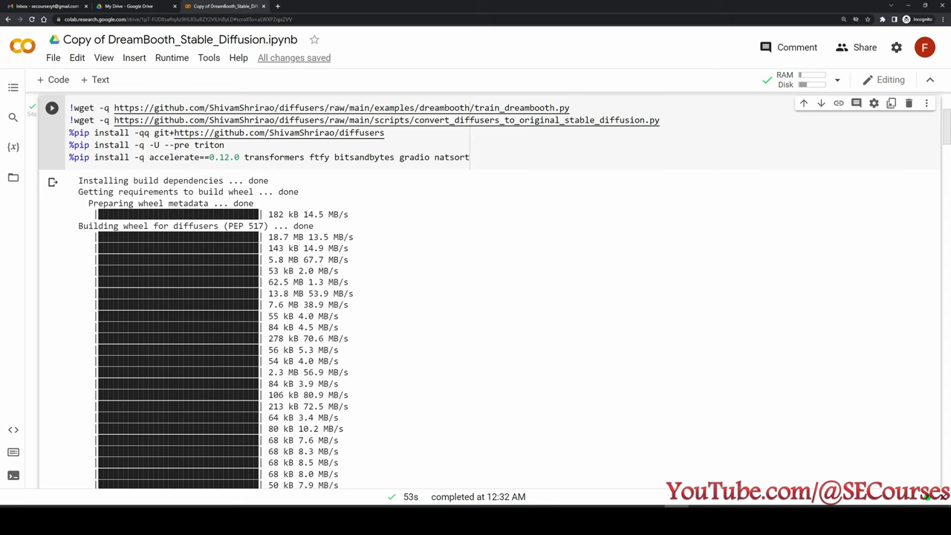
scroll(160, 279, down, 6)
scroll(160, 279, down, 2)
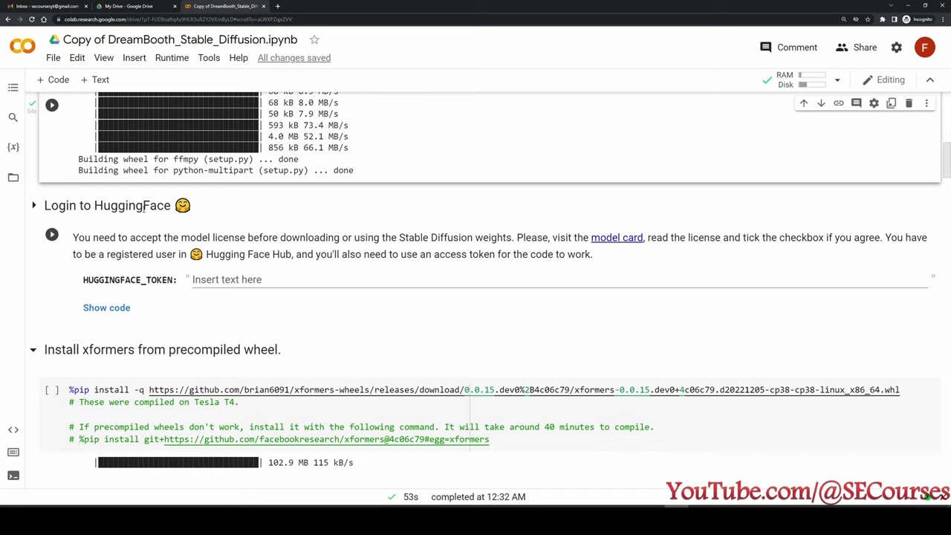
Read the note on accepting the Stable Diffusion weights license in the Login to HuggingFace cell.
drag(400, 238, 472, 238)
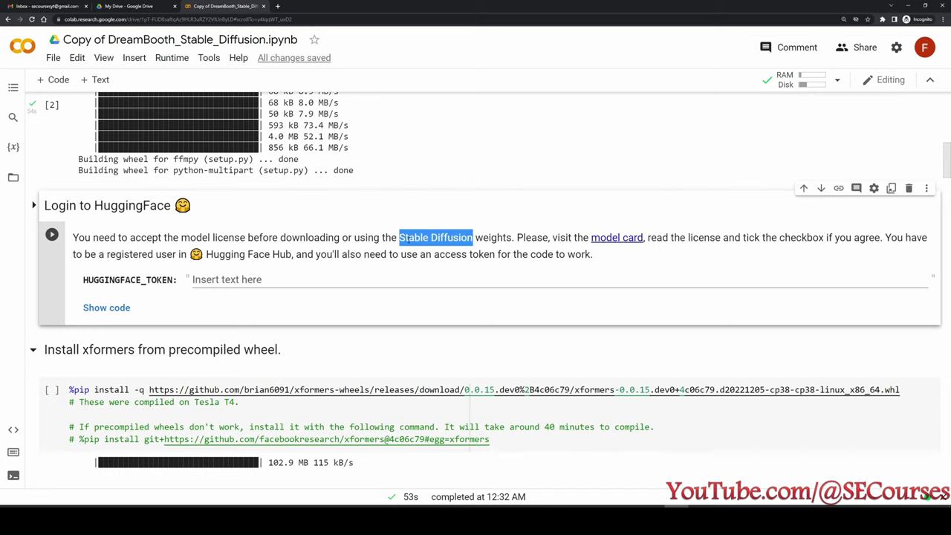
drag(400, 238, 468, 238)
double_click(480, 238)
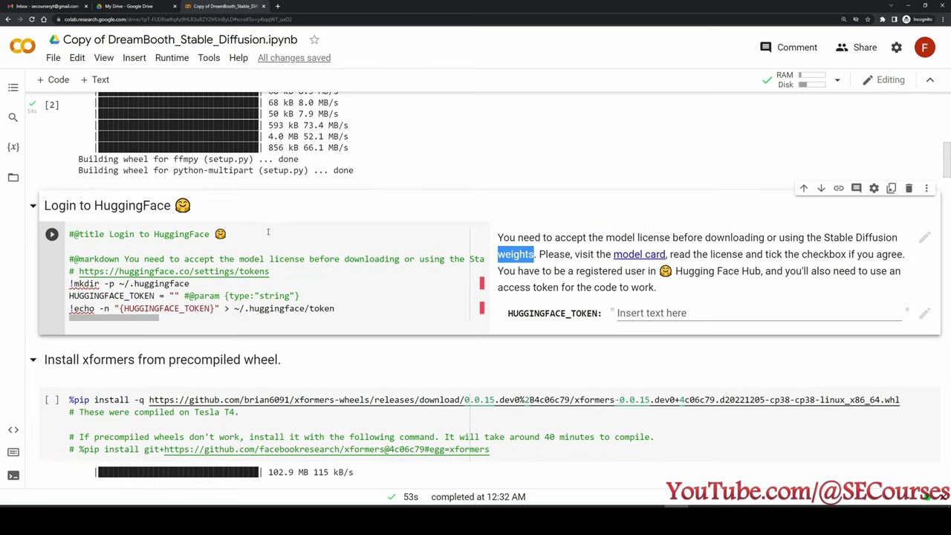
Search Google for "huggingface" in a new tab.
double_click(132, 206)
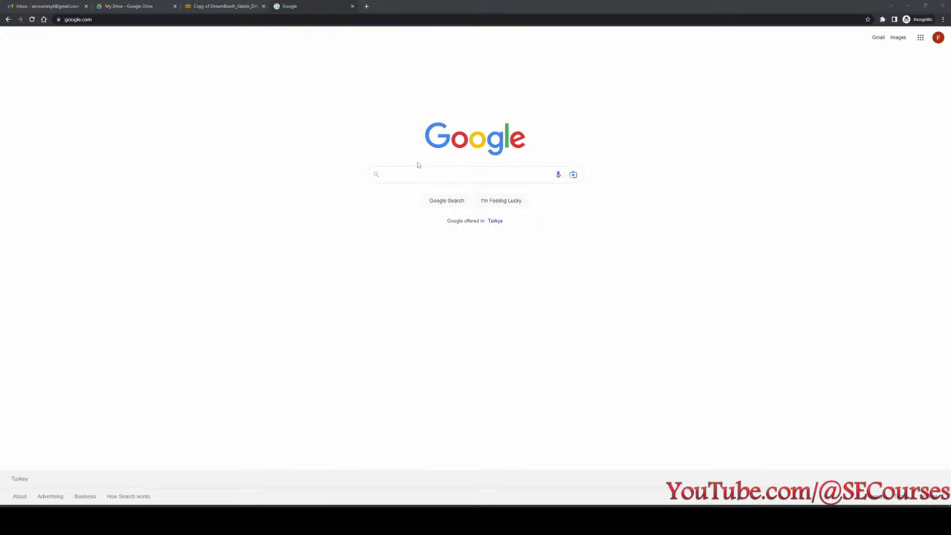
click(417, 169)
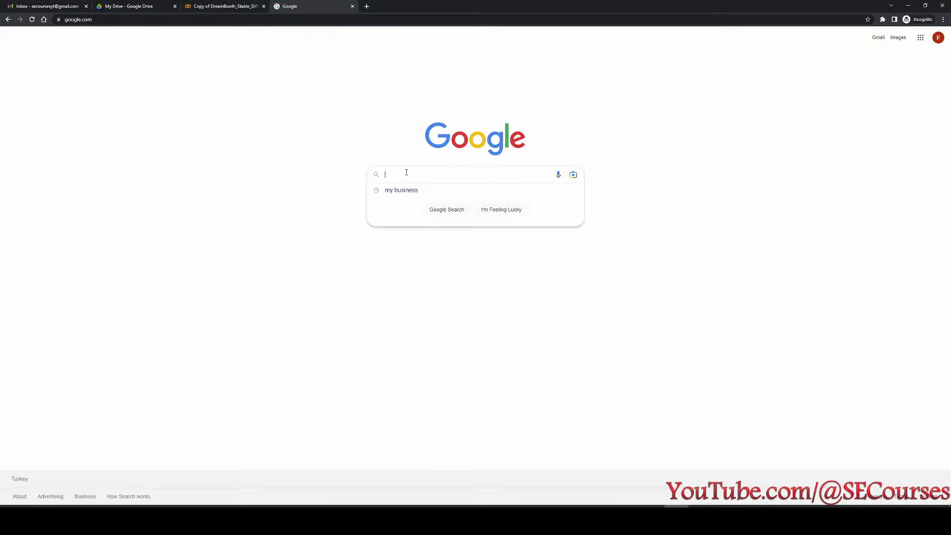
key(ctrl+v)
text(huggingface)
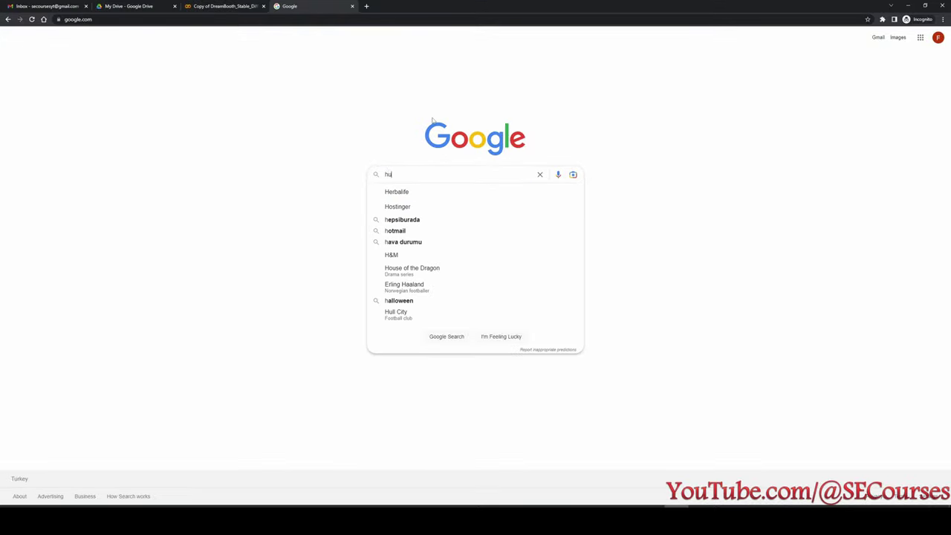
key(Return)
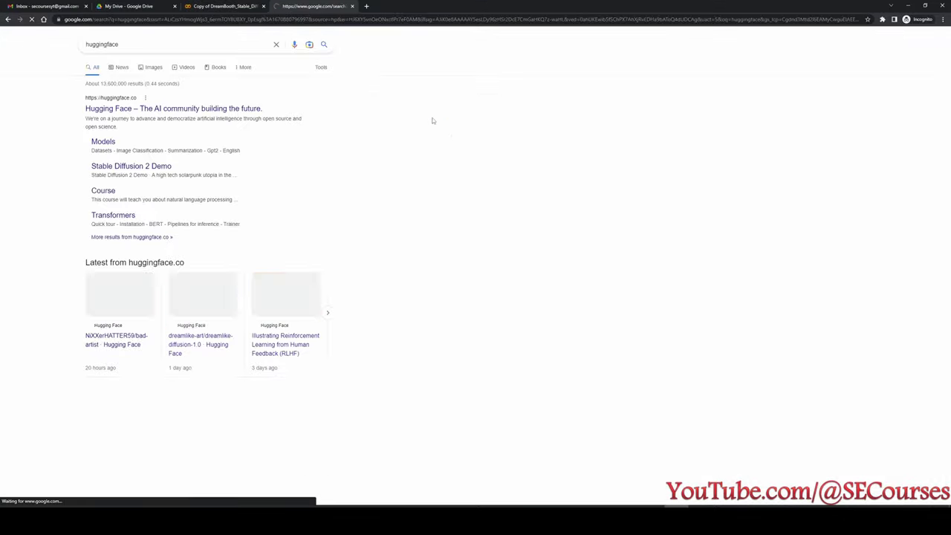
Open the Hugging Face sign-up form, fill in the e-mail address and account password, and continue to the profile page.
click(151, 112)
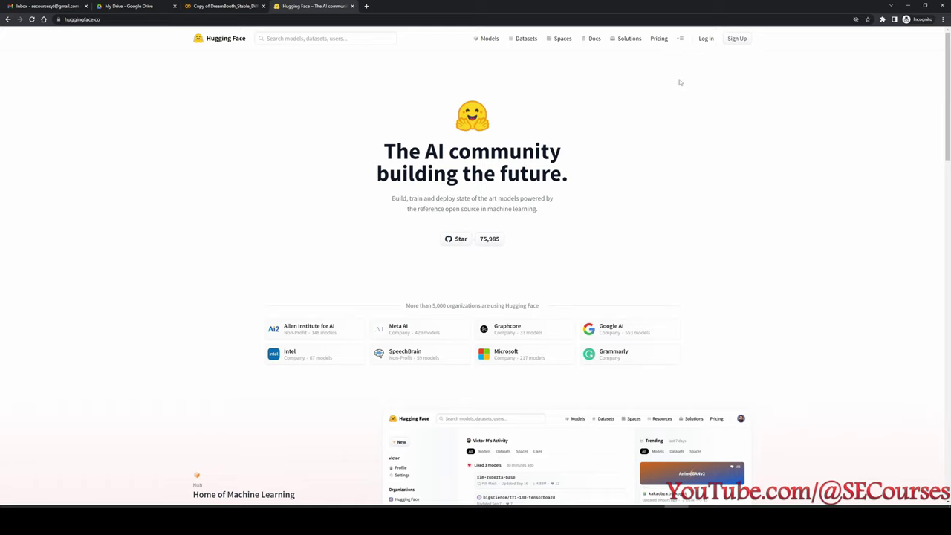
click(736, 41)
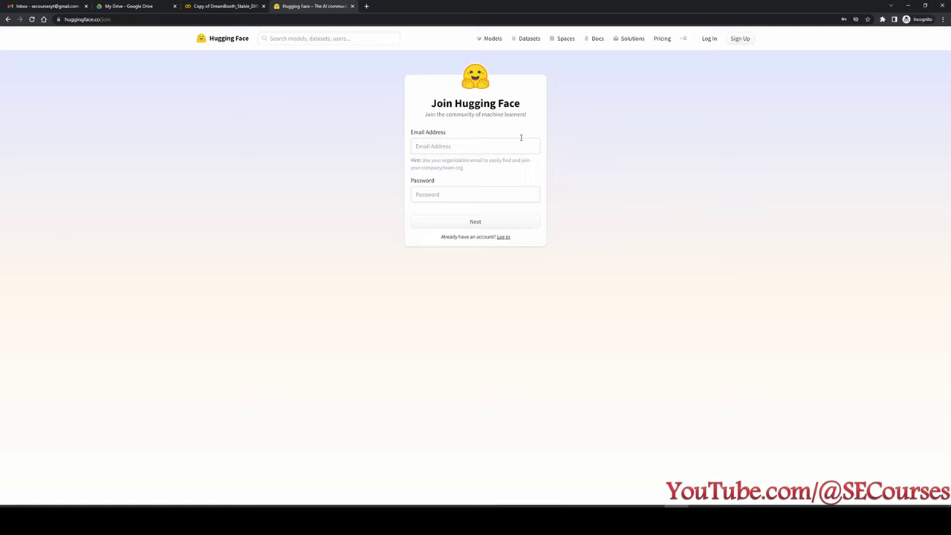
click(475, 146)
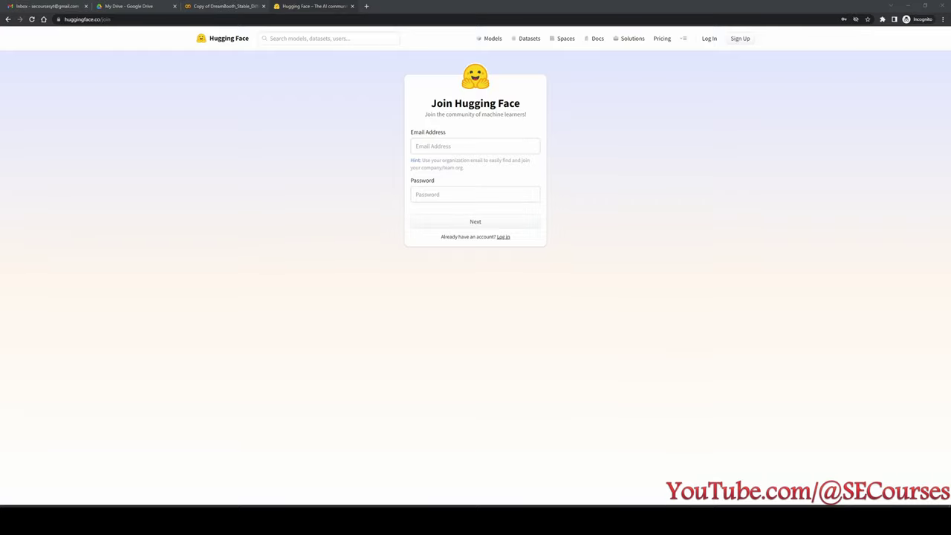
click(513, 175)
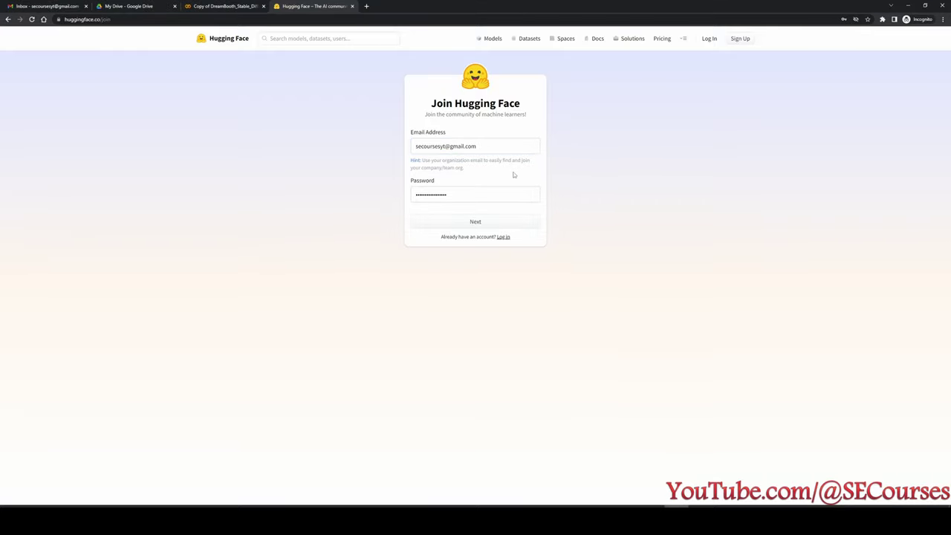
click(493, 222)
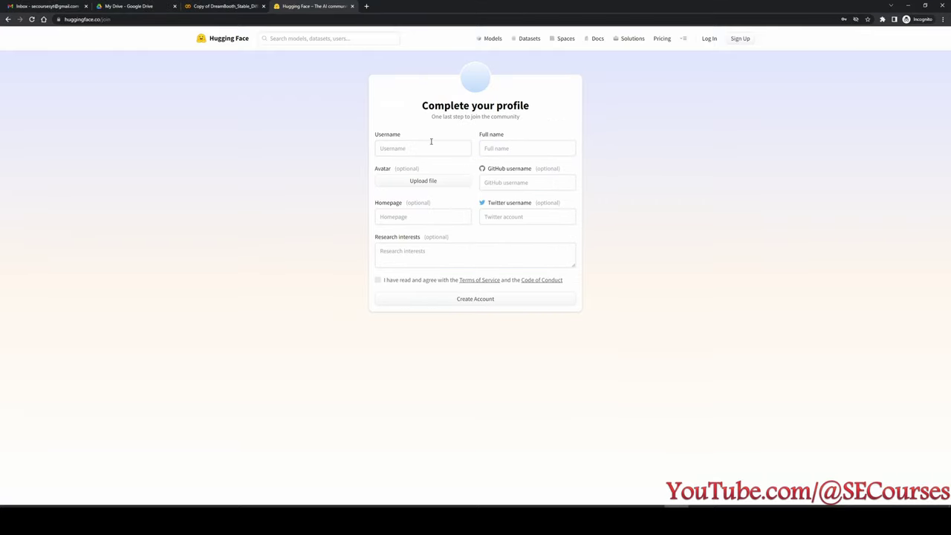
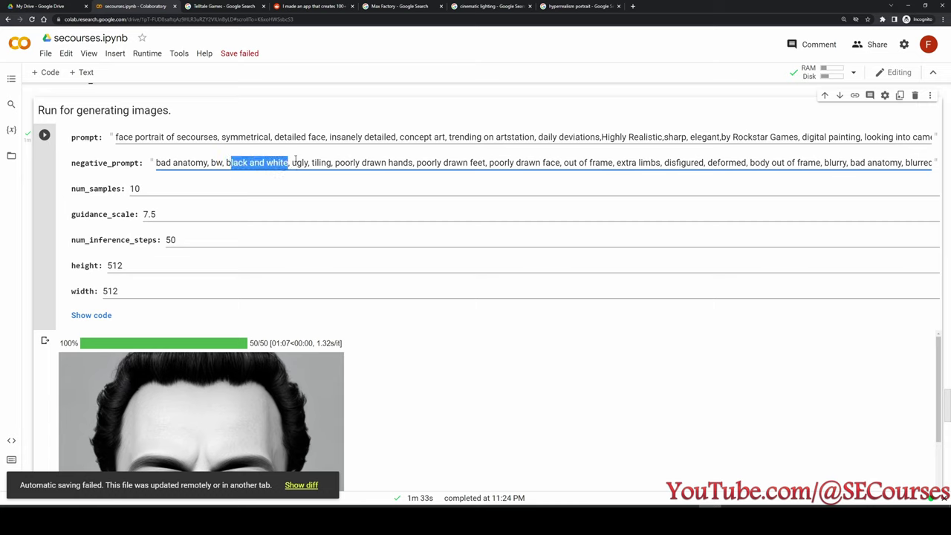
Examine the individual terms of the negative_prompt in the image generation cell, from "ugly" to "blurred".
drag(292, 163, 308, 164)
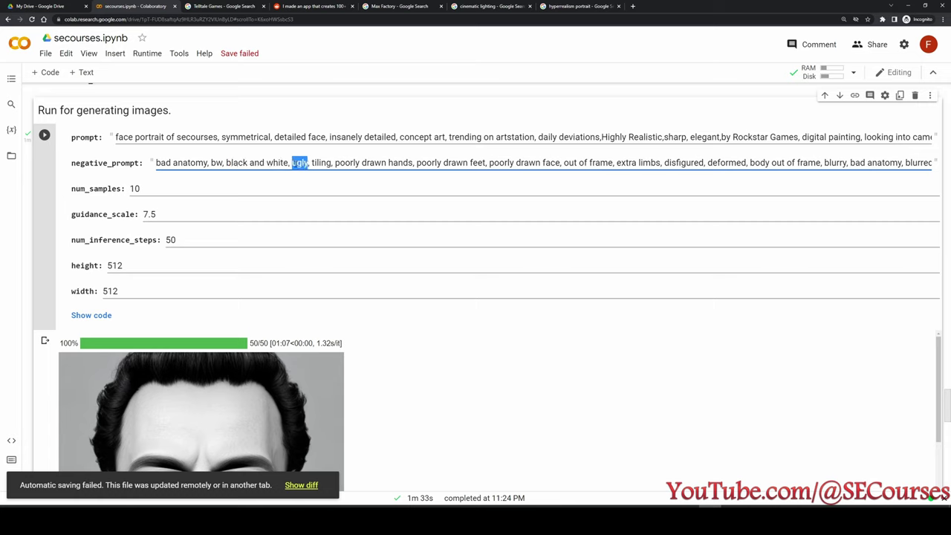
double_click(321, 163)
double_click(348, 163)
double_click(375, 163)
double_click(399, 163)
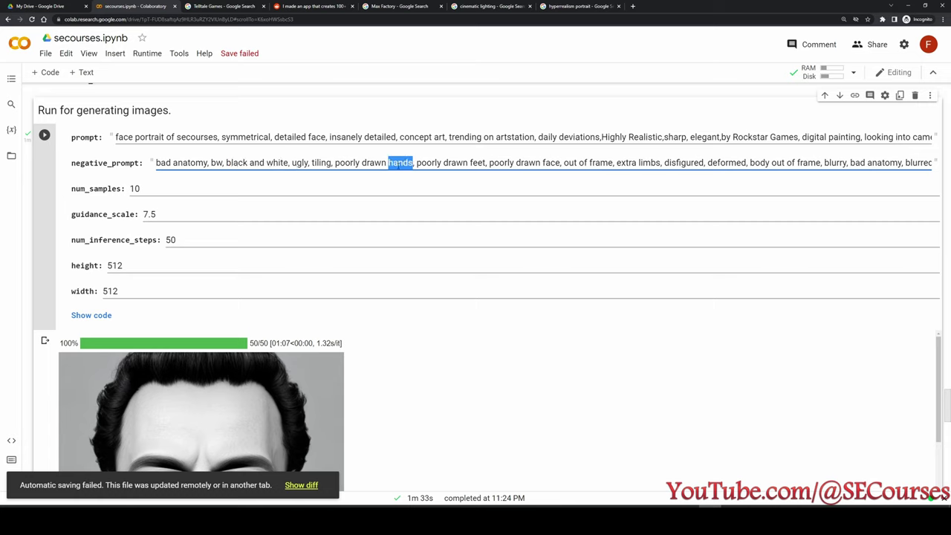
click(433, 165)
double_click(692, 165)
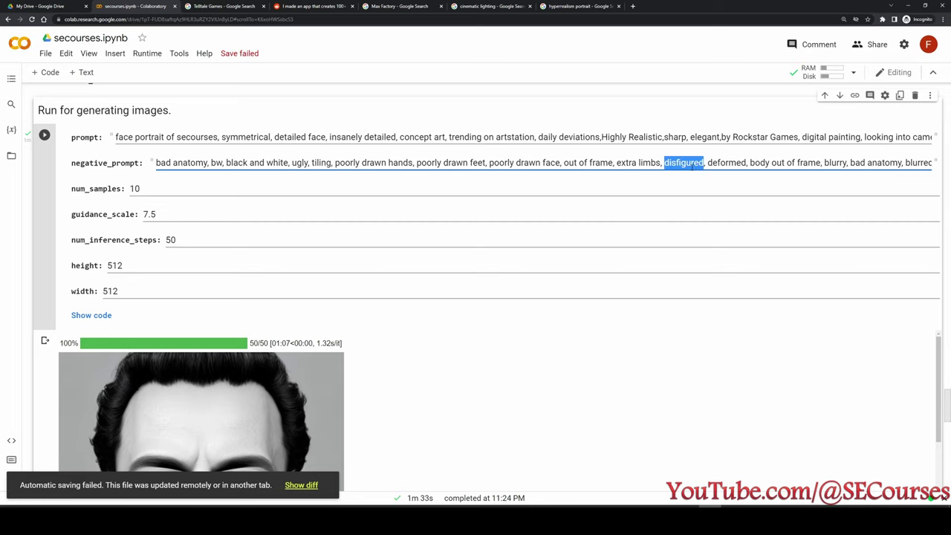
double_click(720, 165)
double_click(761, 165)
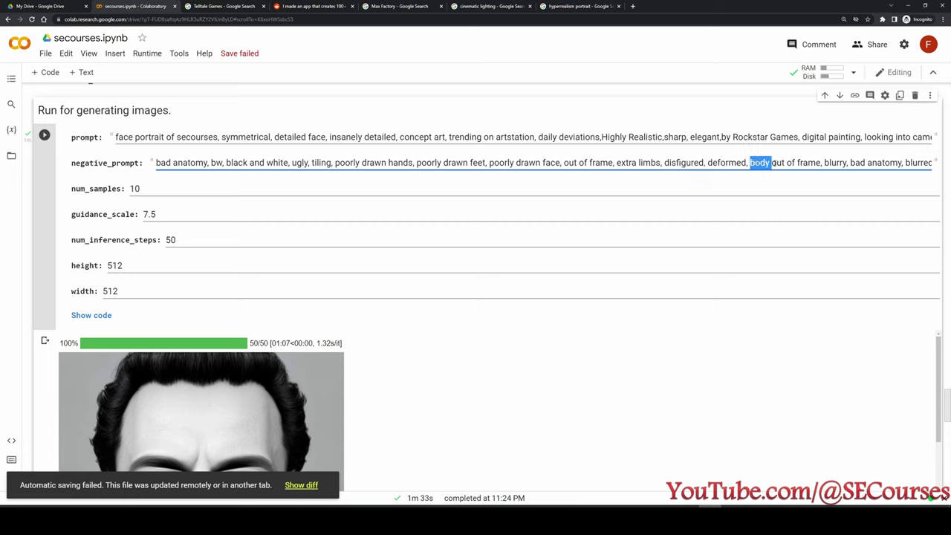
double_click(835, 163)
double_click(856, 163)
click(913, 163)
Examine the num_samples setting of the image generation cell together with the output below it.
click(134, 189)
scroll(602, 349, up, 1)
scroll(604, 359, down, 2)
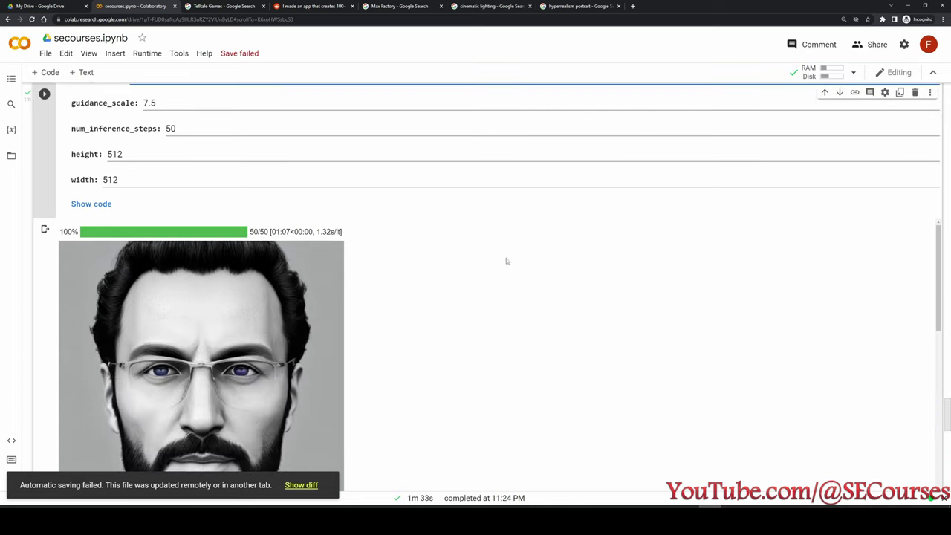
scroll(506, 261, up, 2)
scroll(530, 337, down, 1)
scroll(531, 338, up, 1)
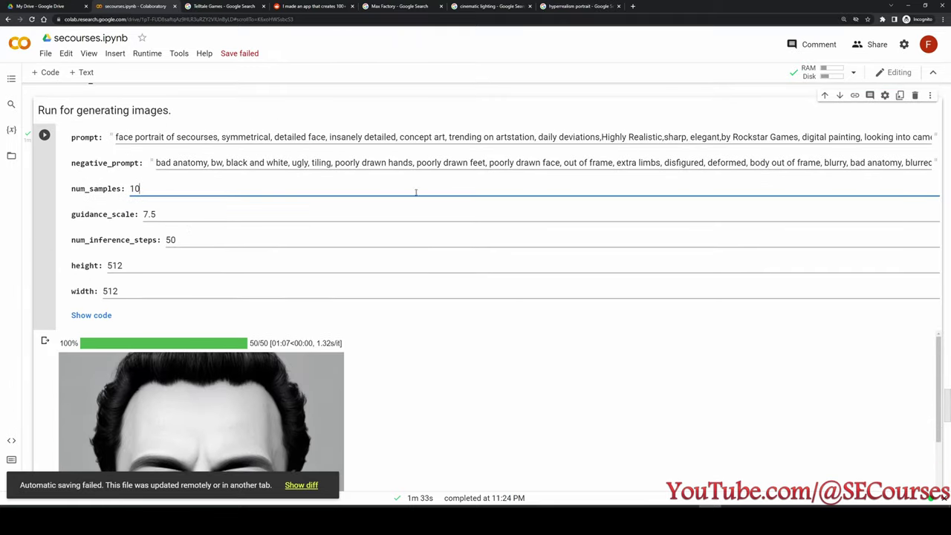
scroll(381, 187, up, 1)
scroll(631, 365, down, 2)
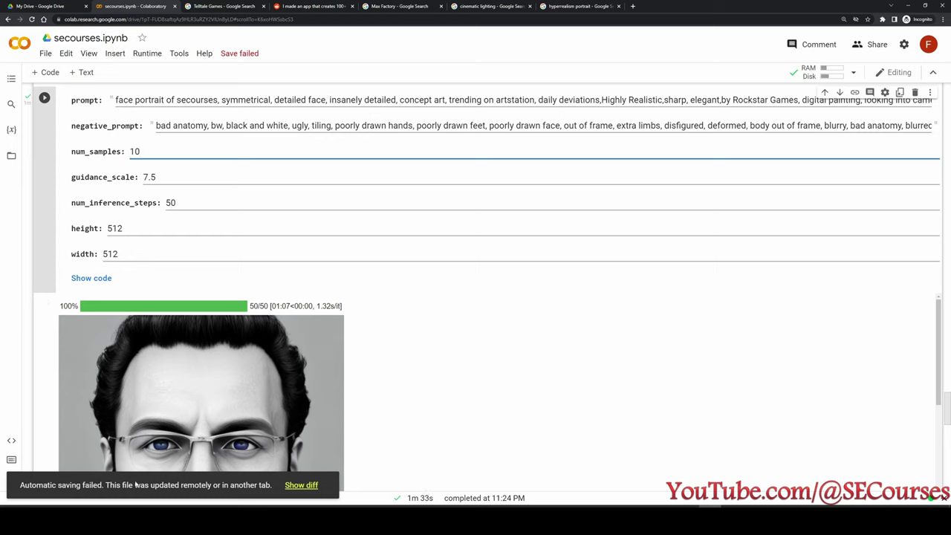
Review the diff between the remote and local notebook versions, and save the local changes.
click(300, 486)
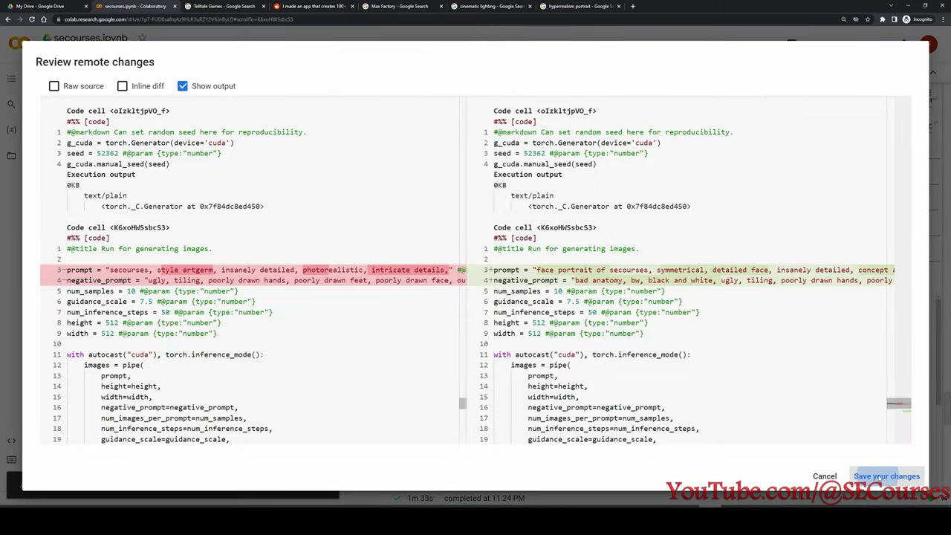
click(887, 476)
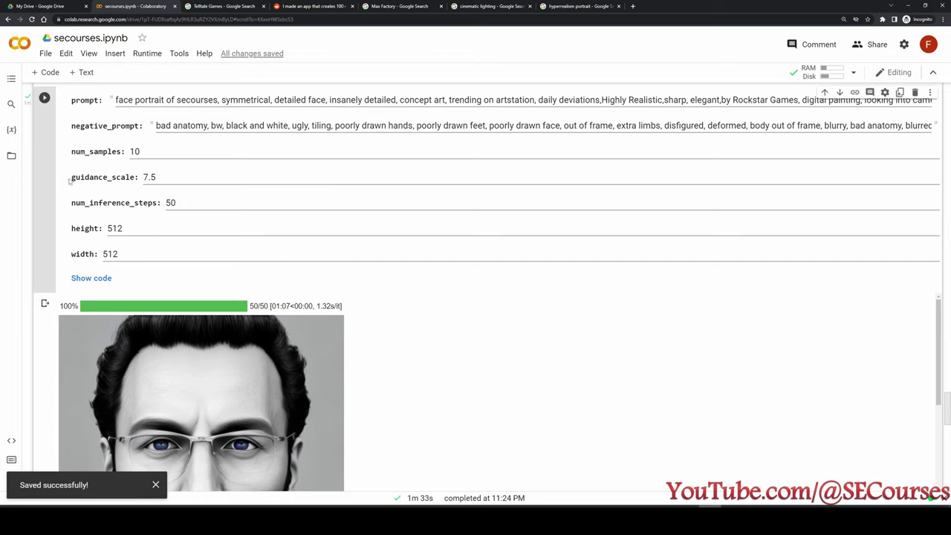
Try a guidance_scale of 12 in the image generation cell, and set it back to 7.5.
drag(71, 178, 137, 179)
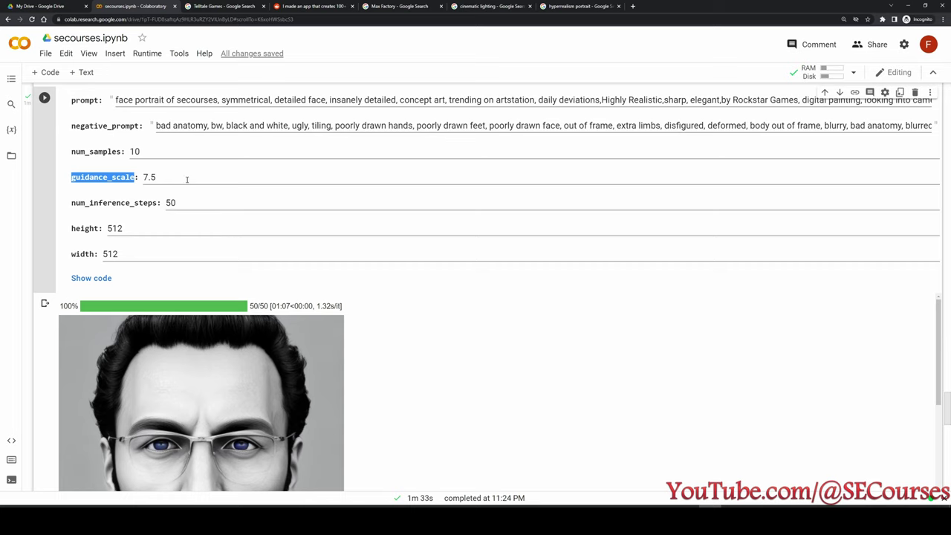
drag(186, 178, 142, 177)
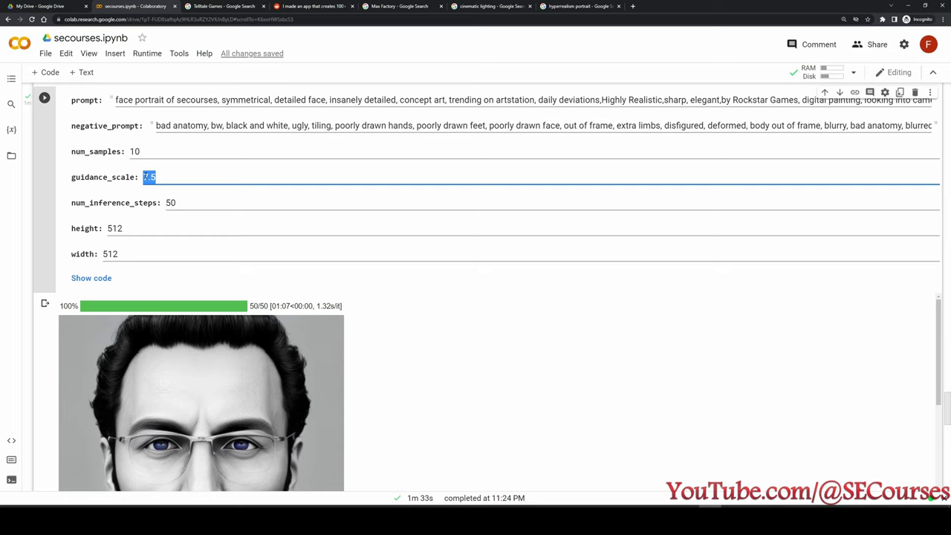
mouse_move(158, 176)
mouse_down()
mouse_move(169, 176)
mouse_move(142, 177)
mouse_up()
text(12)
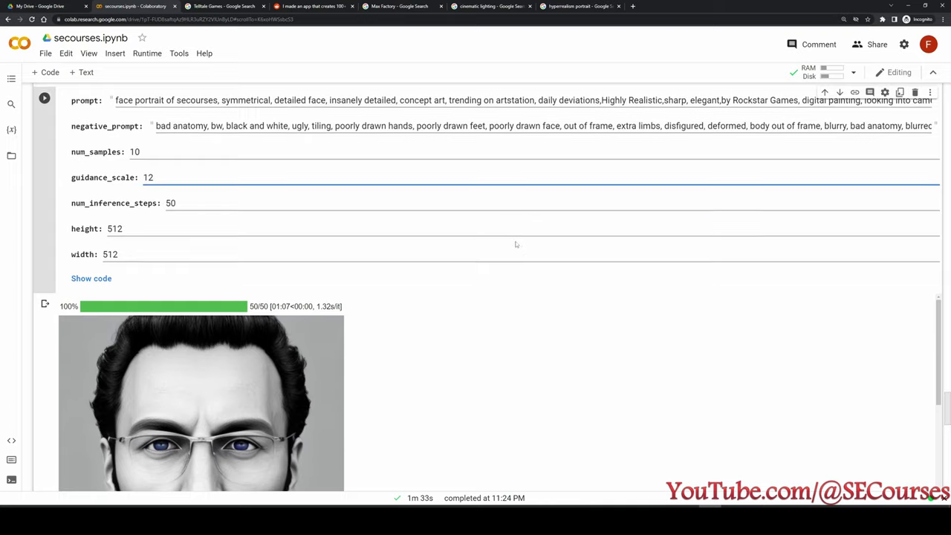
scroll(510, 251, up, 1)
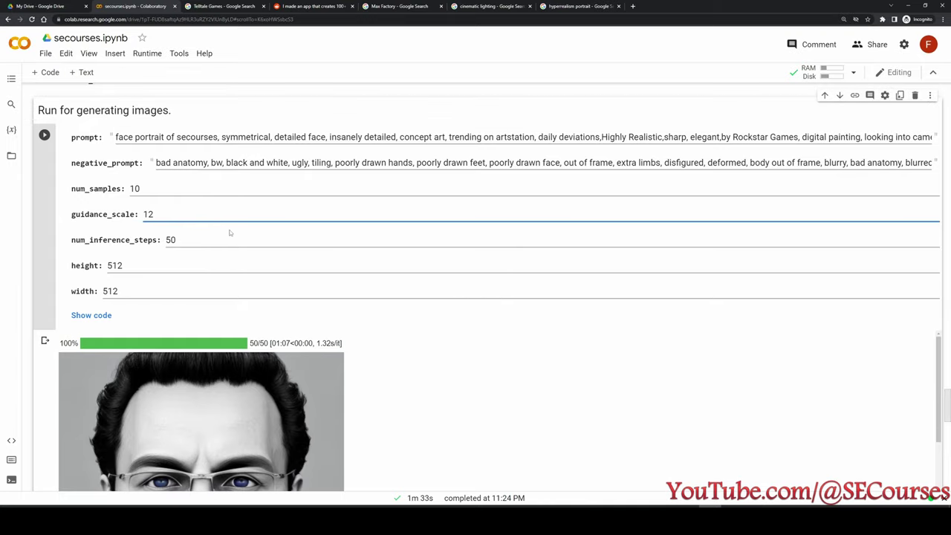
double_click(157, 213)
text(7.5)
Examine the num_inference_steps setting, and show and hide the image generation cell's code.
double_click(172, 241)
scroll(384, 364, down, 2)
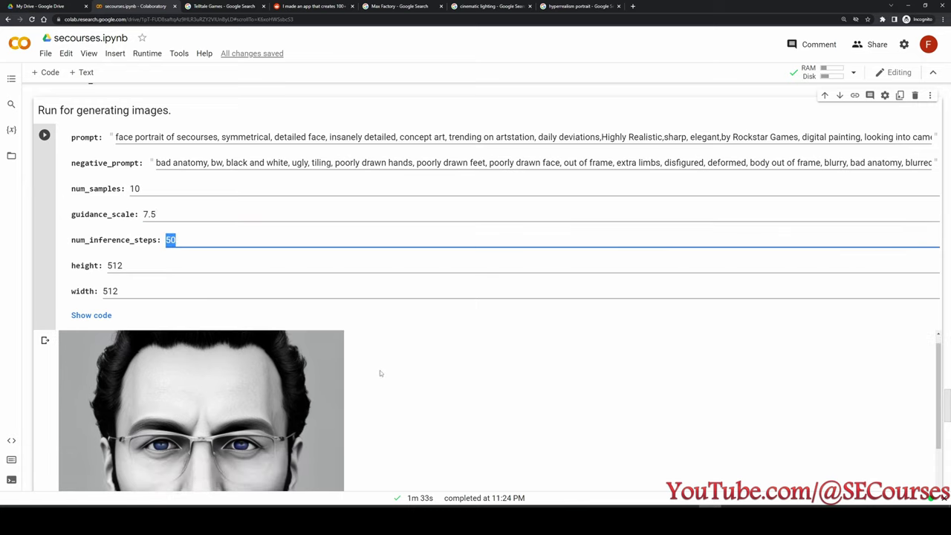
scroll(394, 375, up, 2)
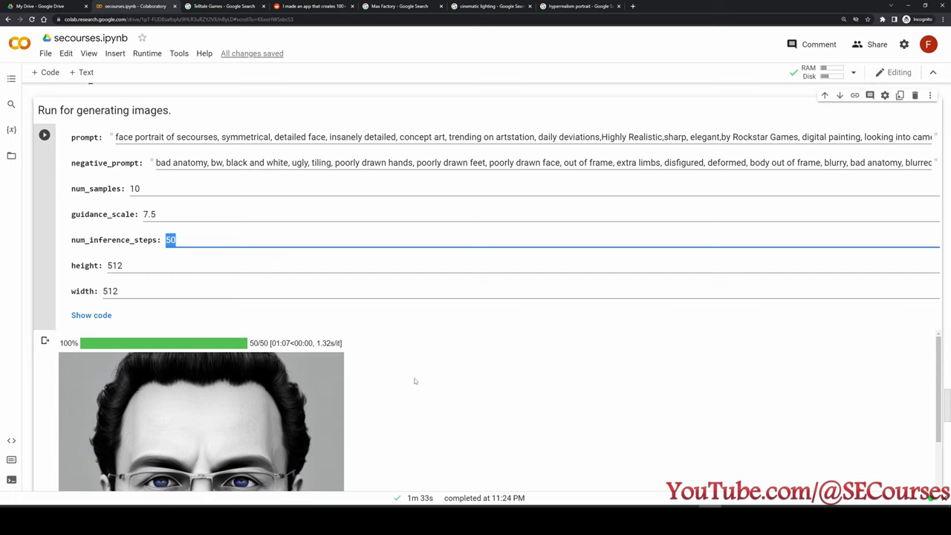
double_click(198, 257)
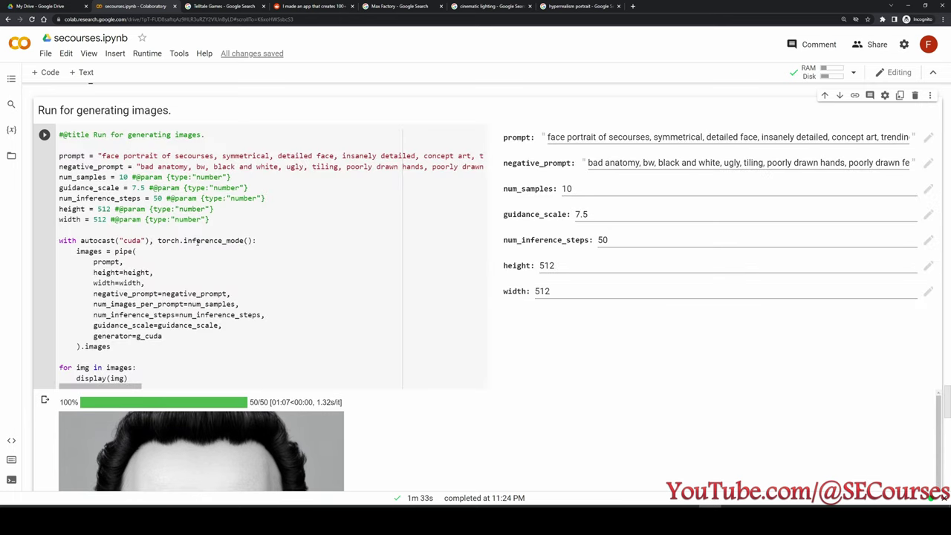
click(268, 253)
click(639, 202)
double_click(639, 202)
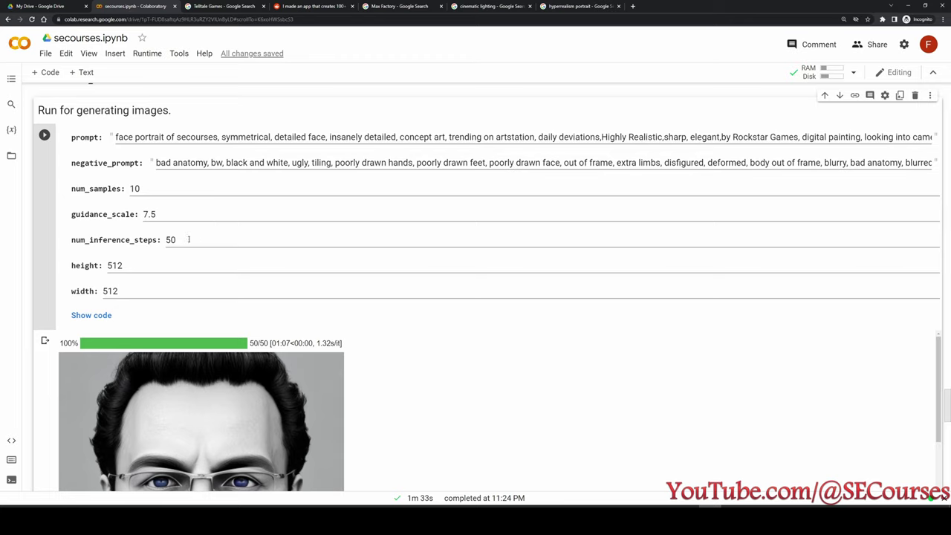
Look over the generated portraits in the cell output and the generation settings above them.
scroll(402, 382, down, 2)
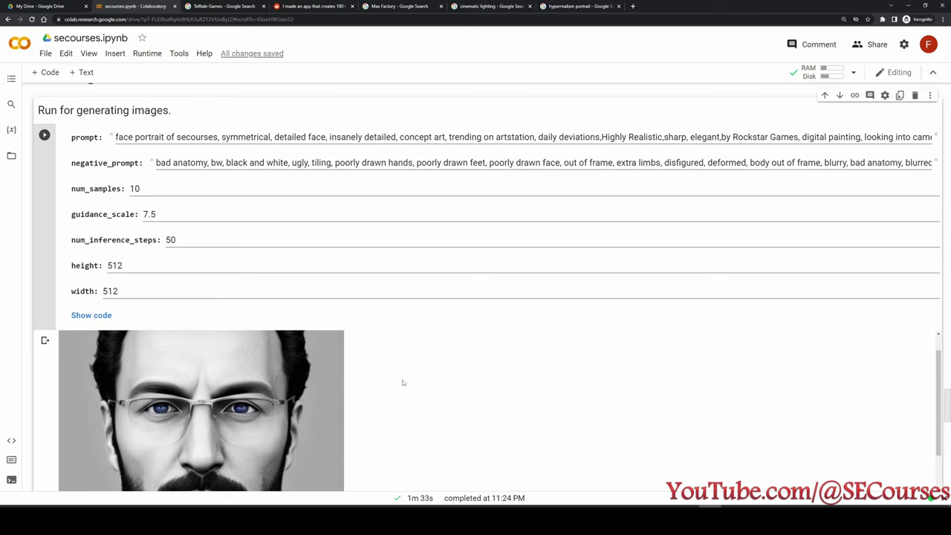
scroll(130, 318, up, 1)
scroll(538, 412, down, 5)
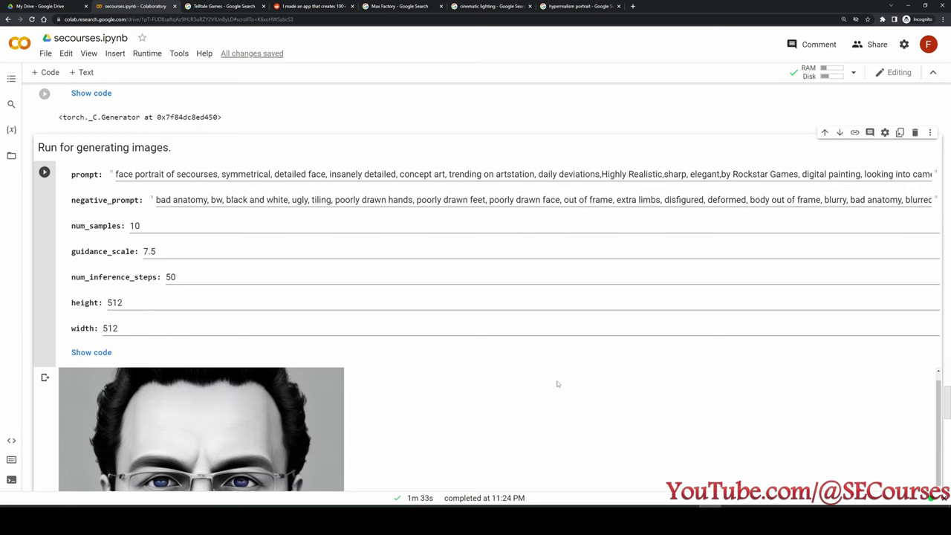
scroll(572, 388, up, 10)
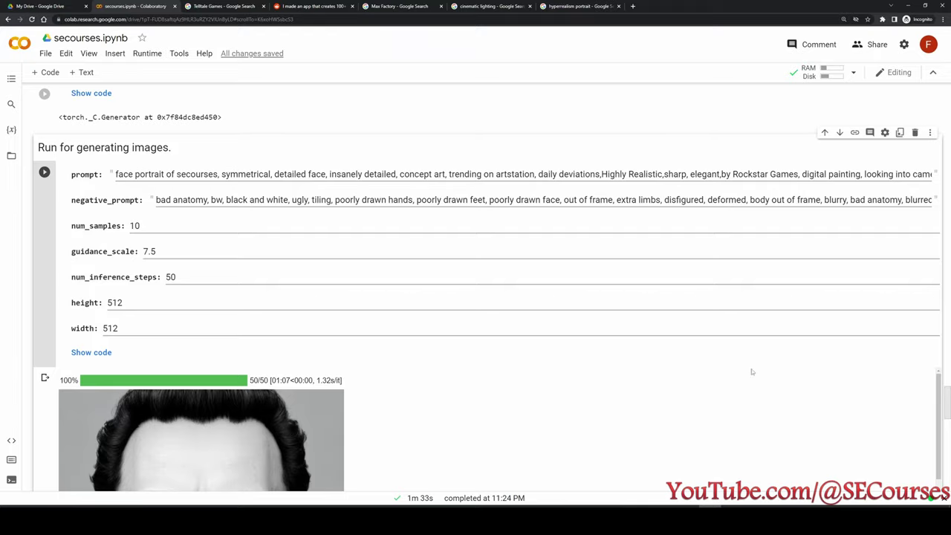
scroll(946, 398, down, 1)
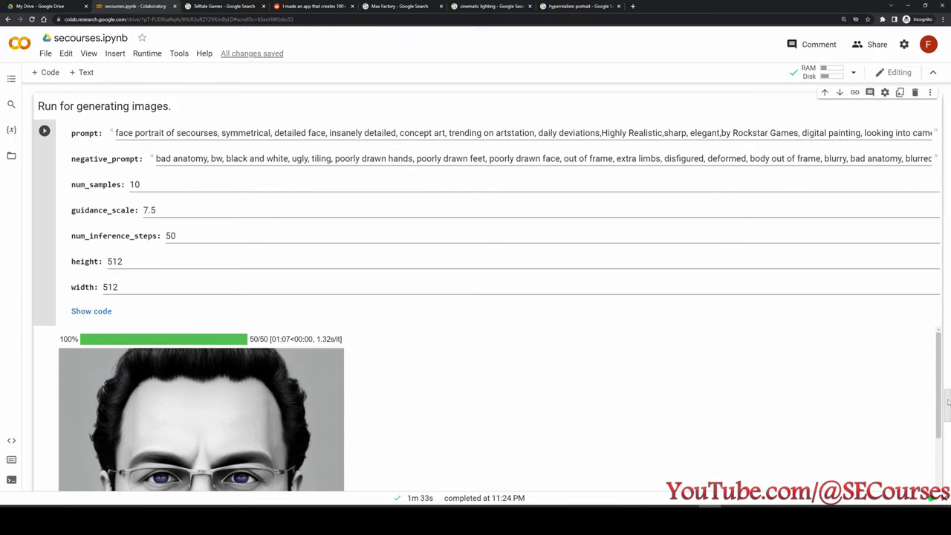
drag(944, 399, 917, 394)
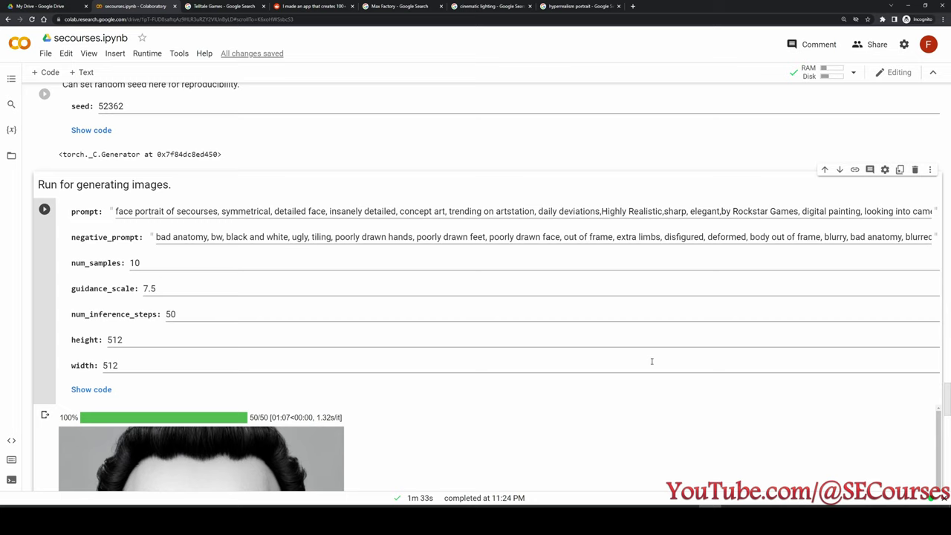
Check the Colab runtime's system RAM, GPU RAM and disk usage graphs.
click(829, 75)
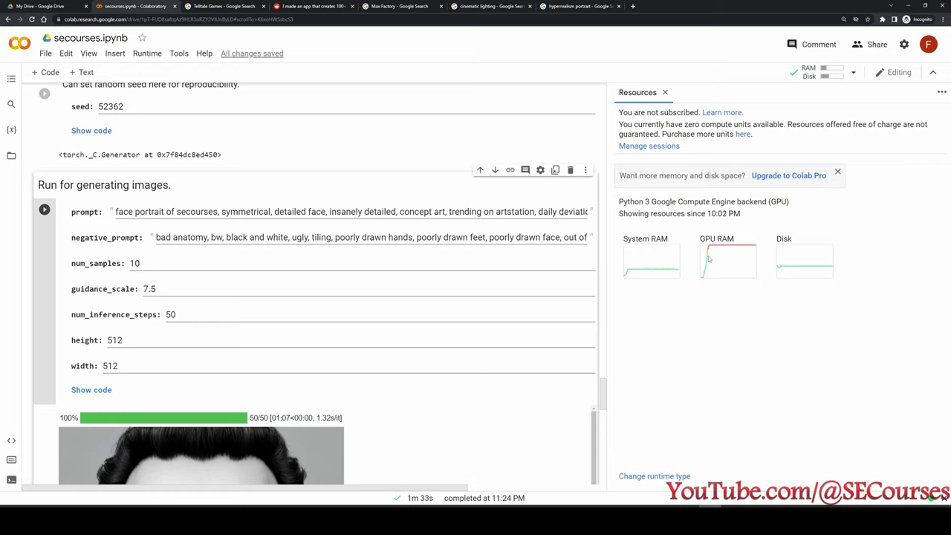
click(852, 73)
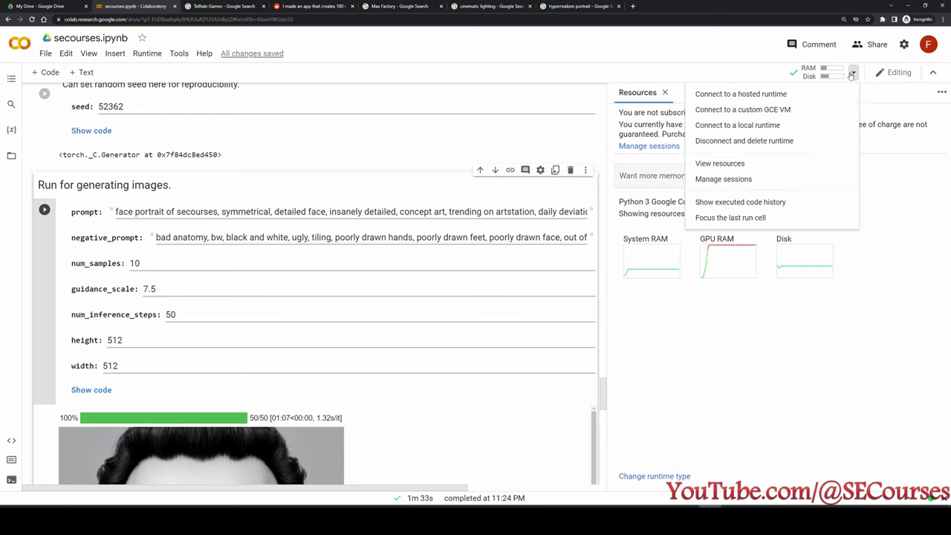
click(813, 74)
click(811, 74)
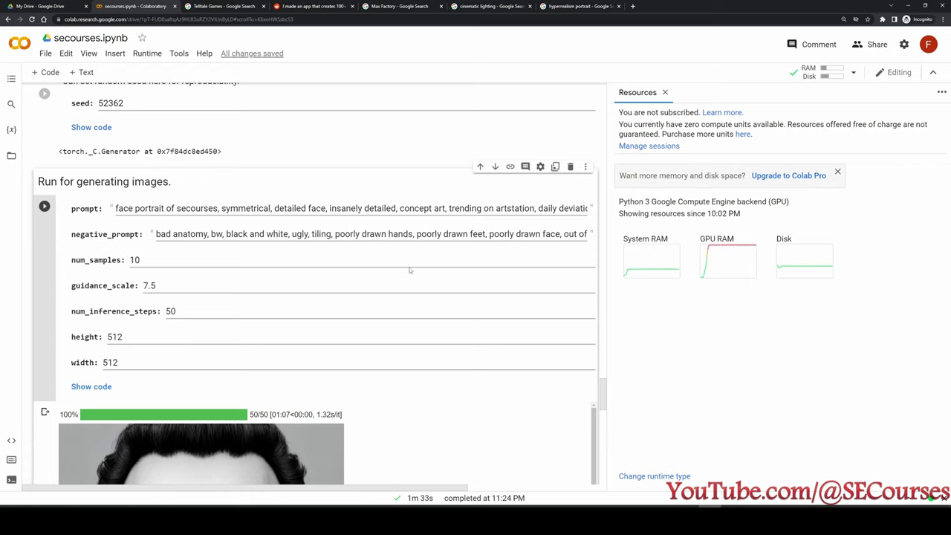
Check the height and width settings, and view the generated black-and-white portrait at full size in a new tab.
scroll(445, 318, down, 1)
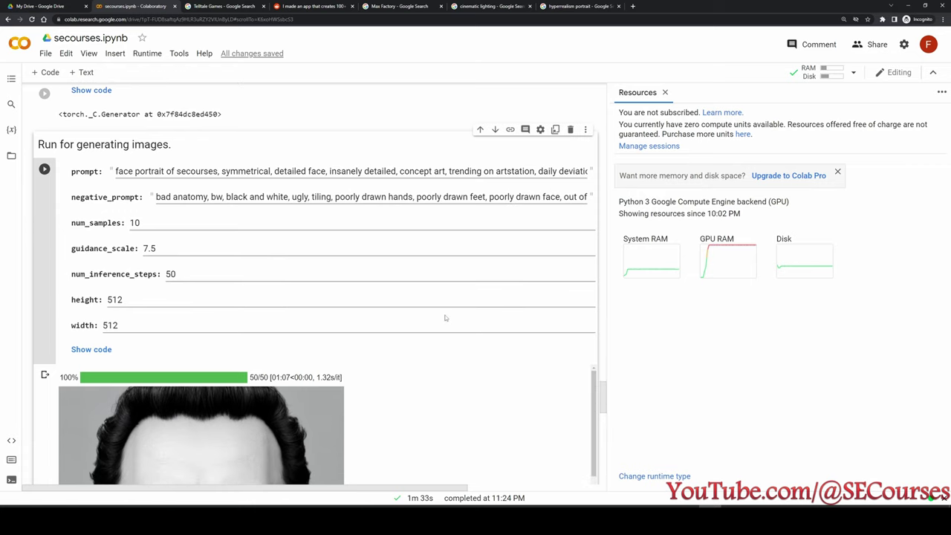
double_click(111, 300)
key(Tab)
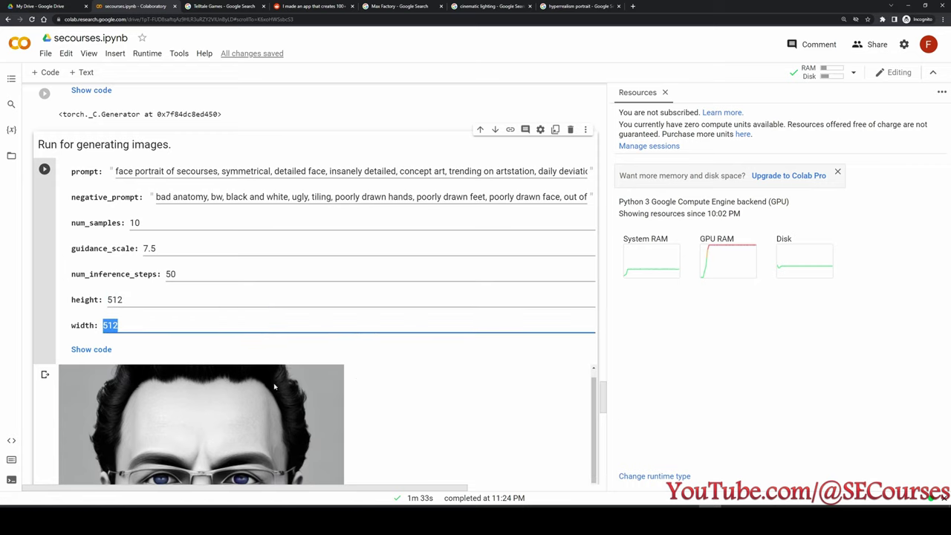
right_click(216, 404)
click(241, 406)
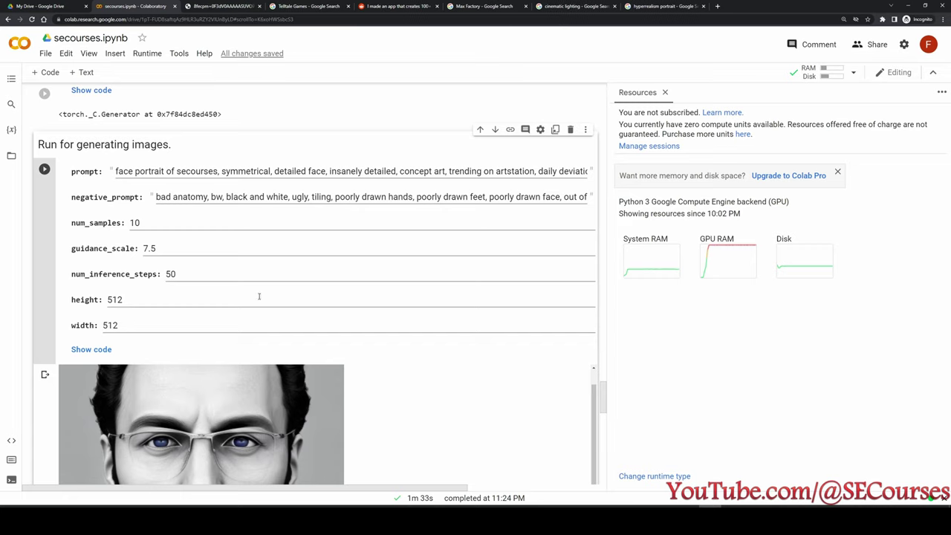
click(198, 5)
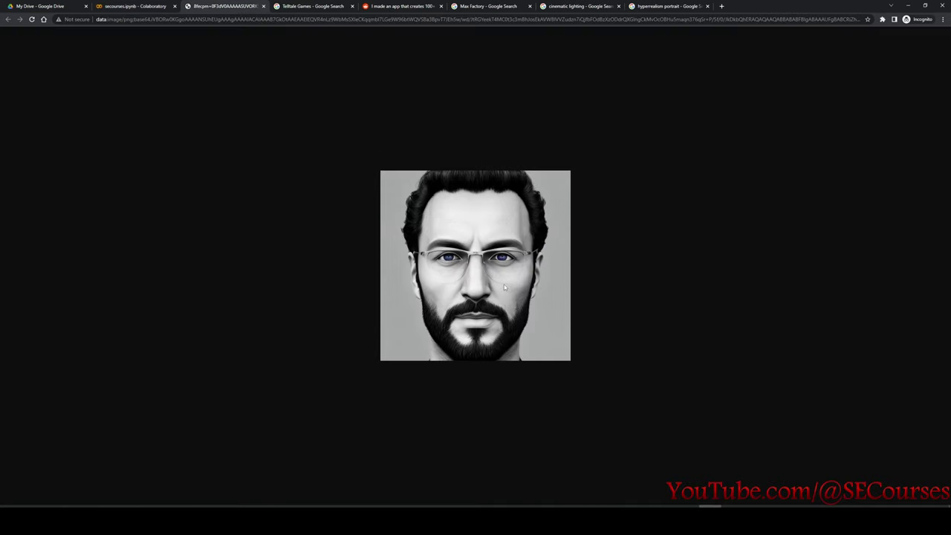
Show the image options for the full-size black-and-white portrait, dismiss them, and return to the notebook's image generation settings.
right_click(471, 228)
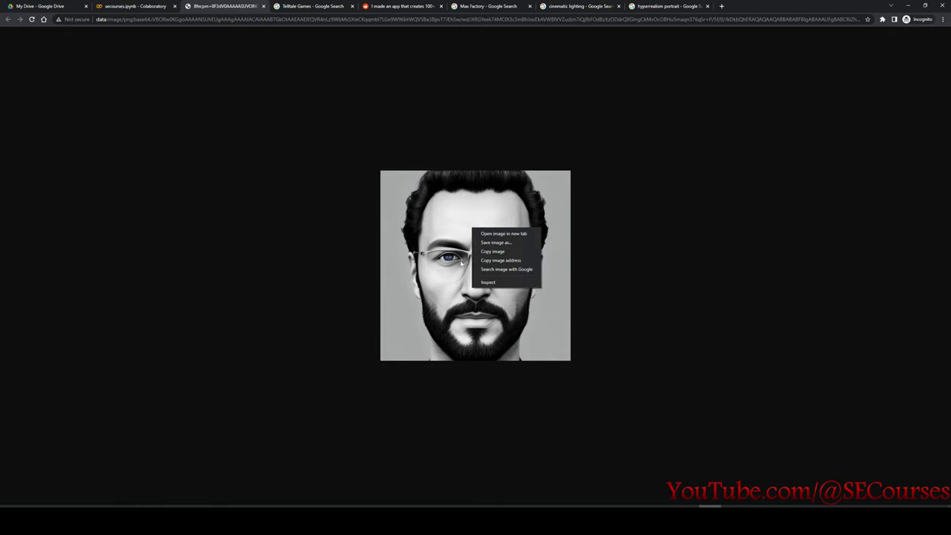
click(422, 265)
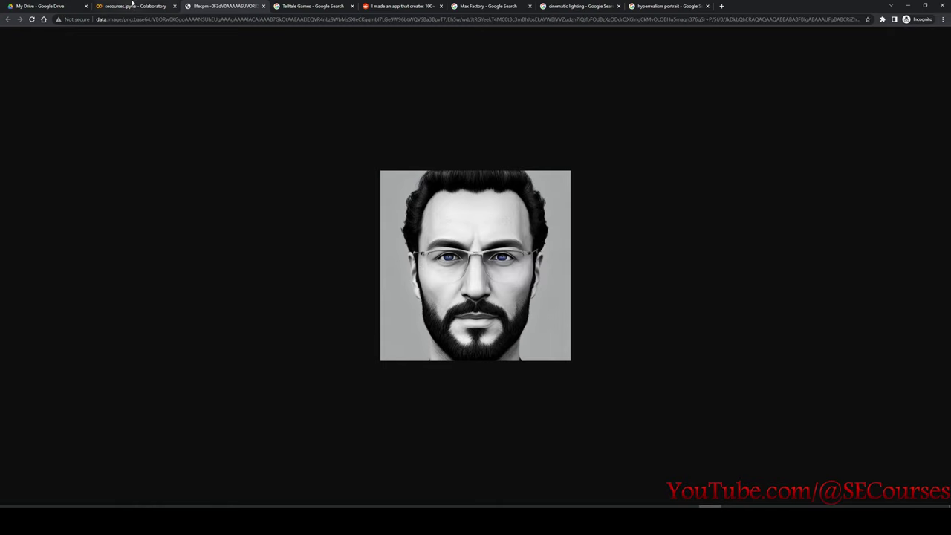
click(132, 6)
scroll(411, 399, up, 1)
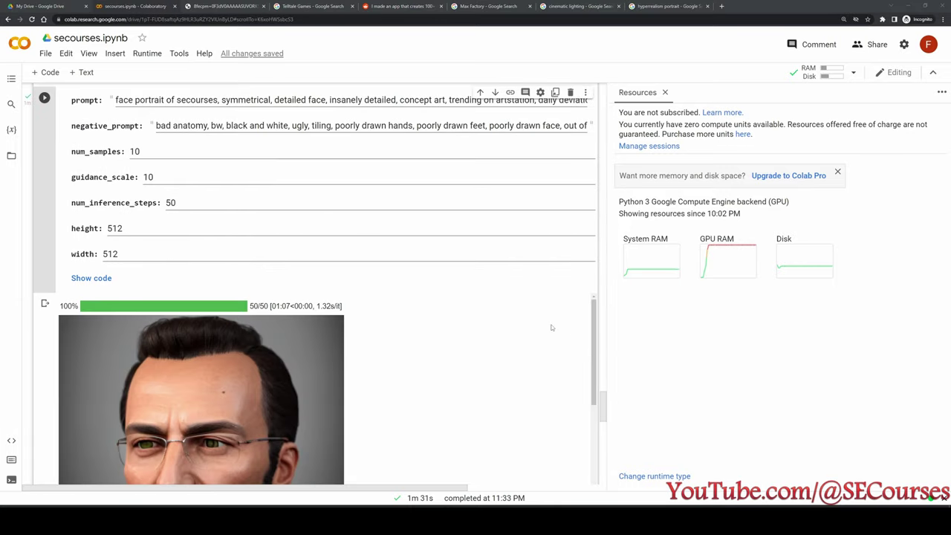
scroll(148, 192, up, 1)
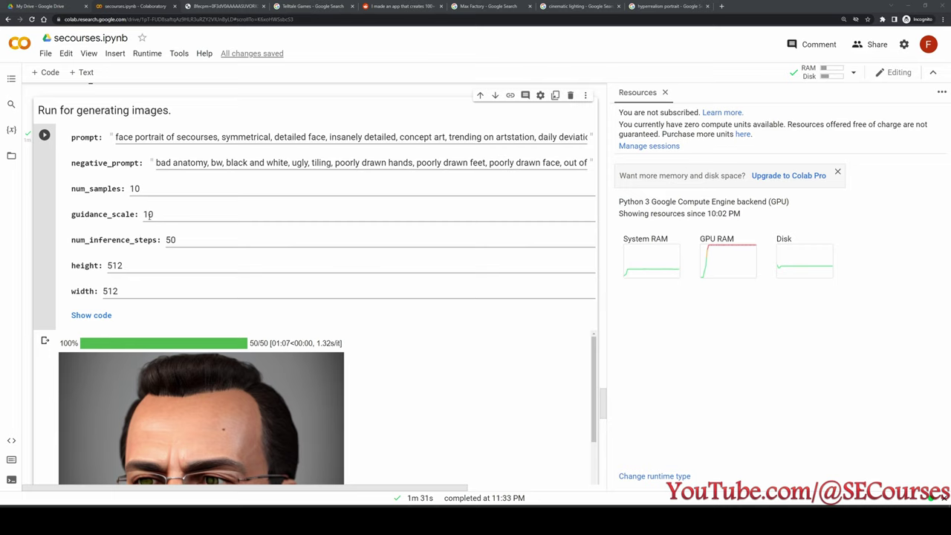
Look through the portraits generated with guidance_scale 10 in the image generation cell's output.
scroll(465, 371, down, 1)
scroll(577, 397, down, 10)
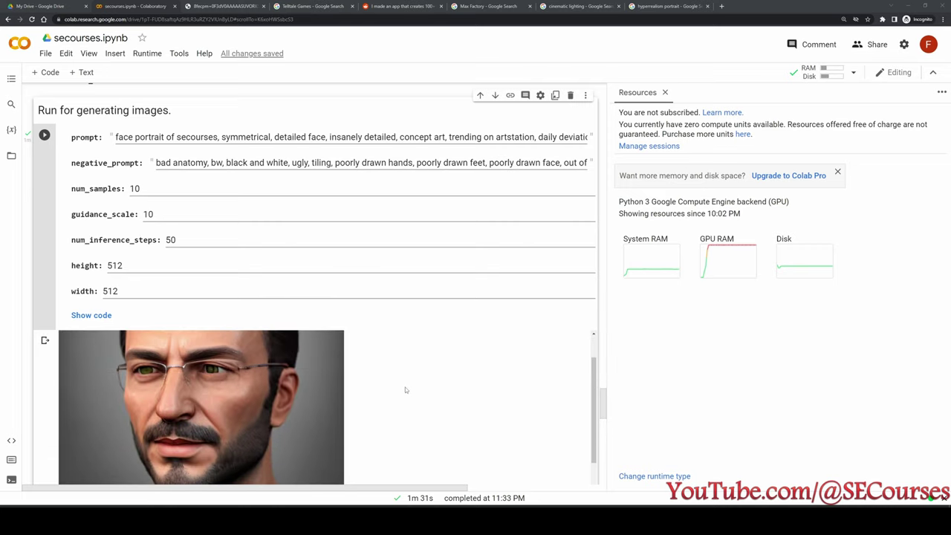
scroll(249, 401, down, 5)
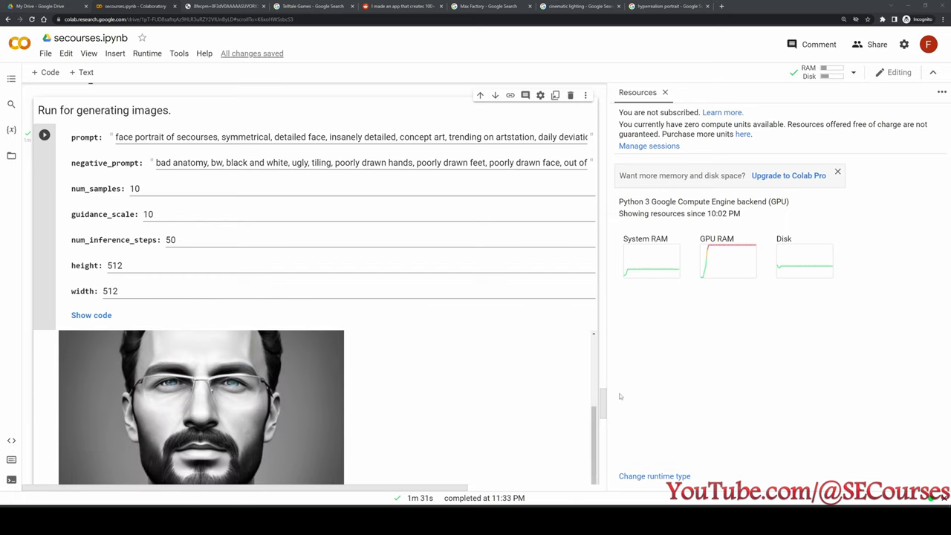
scroll(575, 411, down, 2)
scroll(329, 384, down, 10)
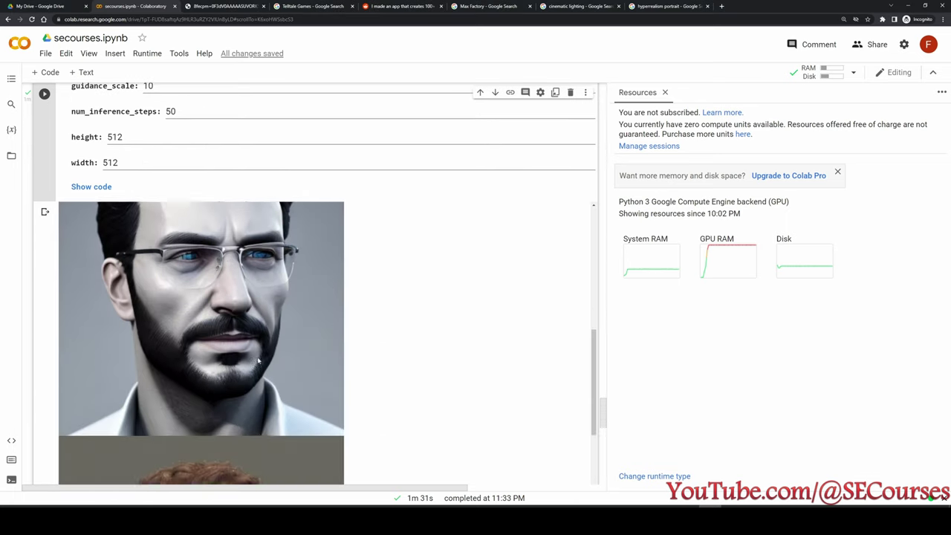
scroll(239, 333, down, 7)
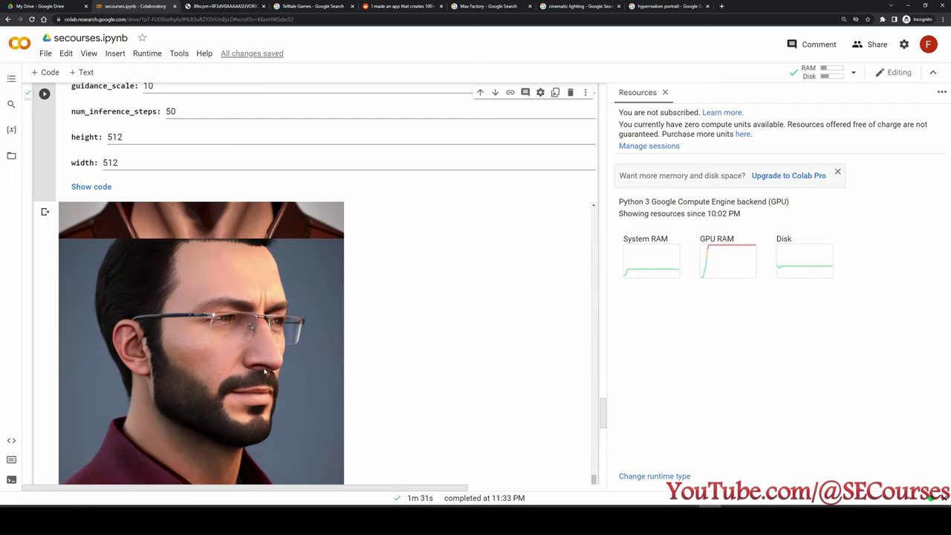
scroll(325, 374, down, 5)
scroll(362, 376, down, 6)
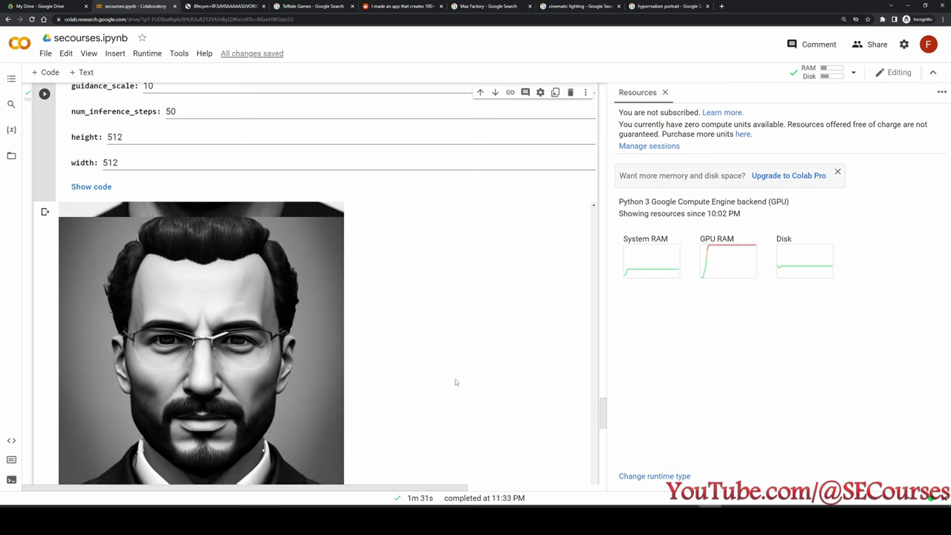
scroll(472, 399, down, 6)
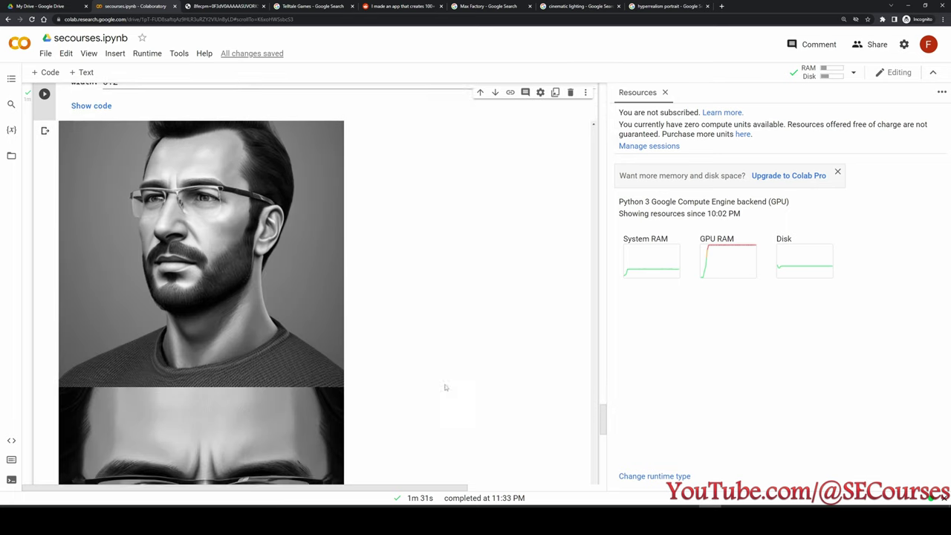
scroll(505, 346, up, 10)
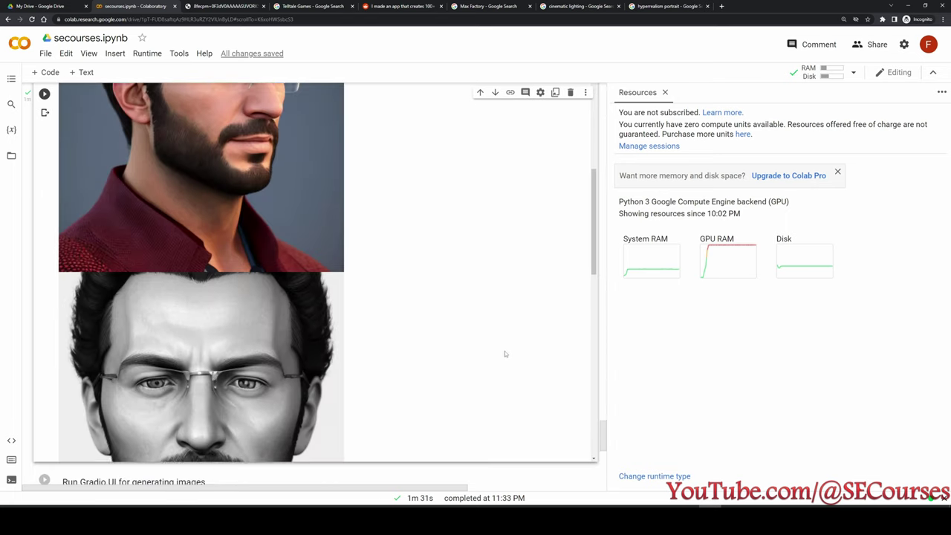
scroll(437, 227, up, 10)
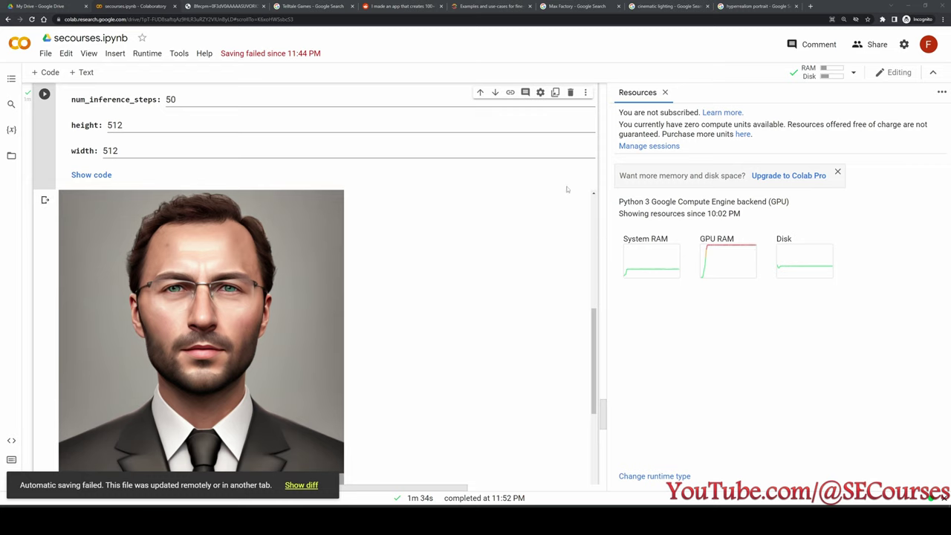
Close the runtime Resources panel and return to the prompt and settings of the image generation cell.
scroll(483, 282, down, 5)
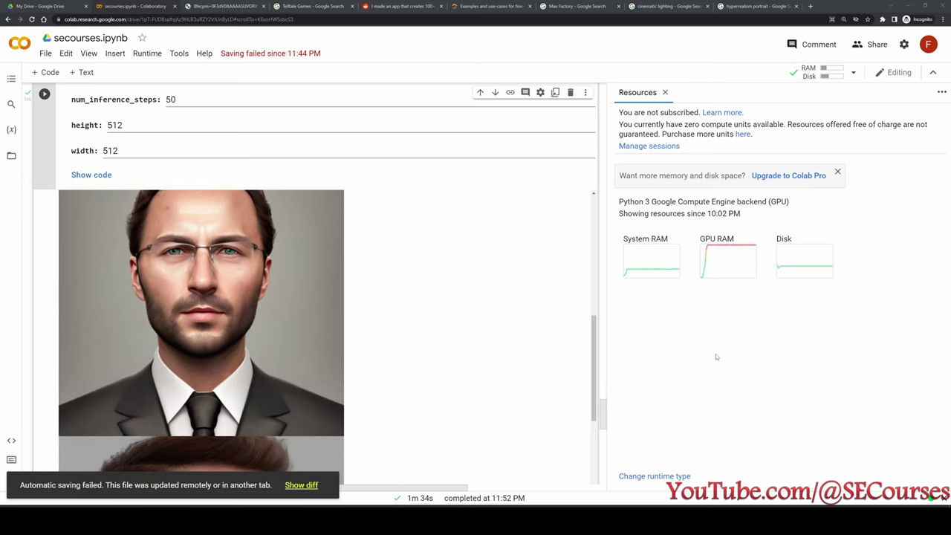
click(665, 92)
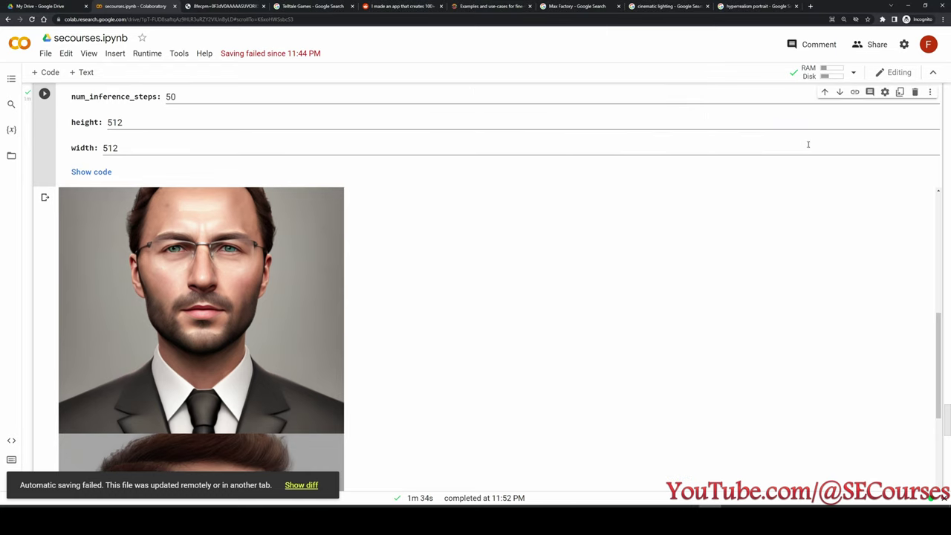
drag(937, 341, 917, 334)
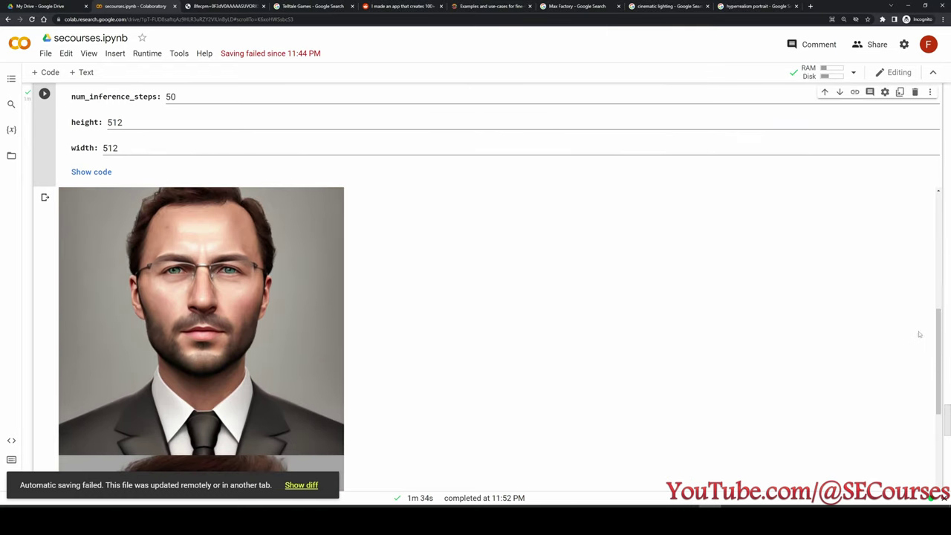
scroll(557, 144, up, 2)
scroll(469, 187, up, 2)
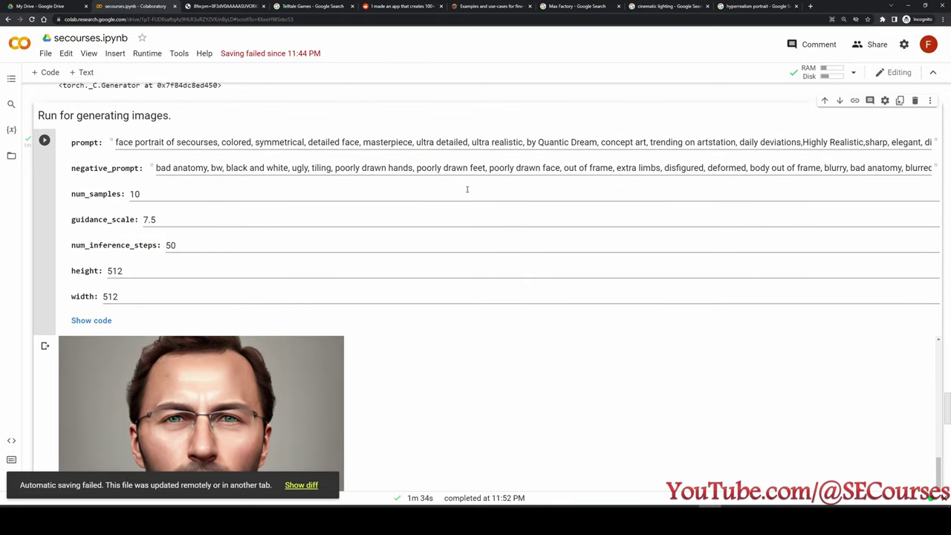
scroll(467, 191, down, 1)
scroll(223, 199, up, 1)
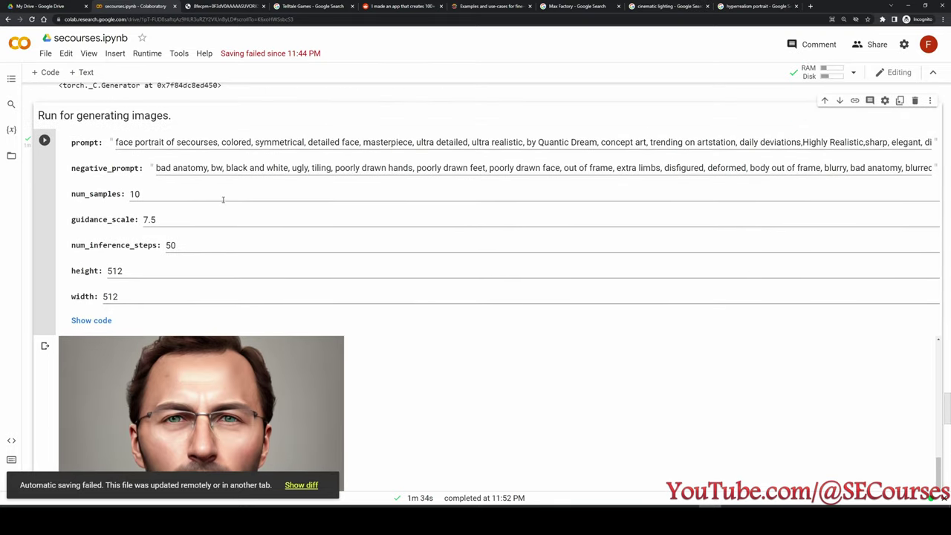
Examine the prompt's key terms, including colored, portrait, Quantic Dream, masterpiece, ultra detailed and ultra realistic.
double_click(245, 142)
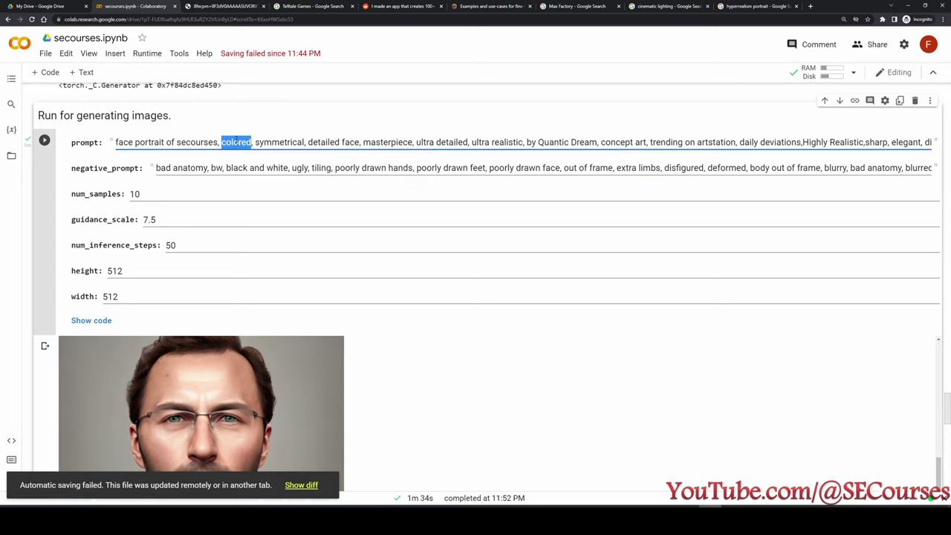
double_click(150, 142)
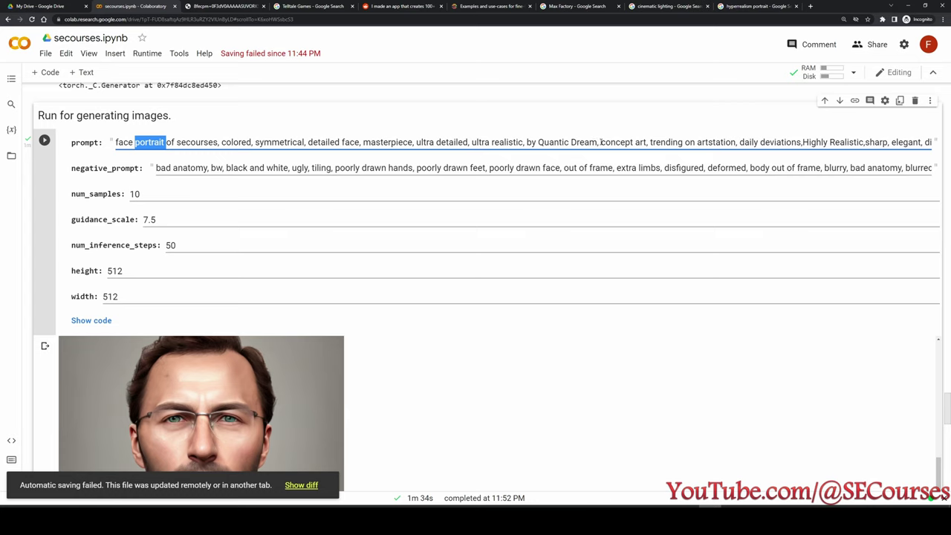
drag(597, 142, 538, 142)
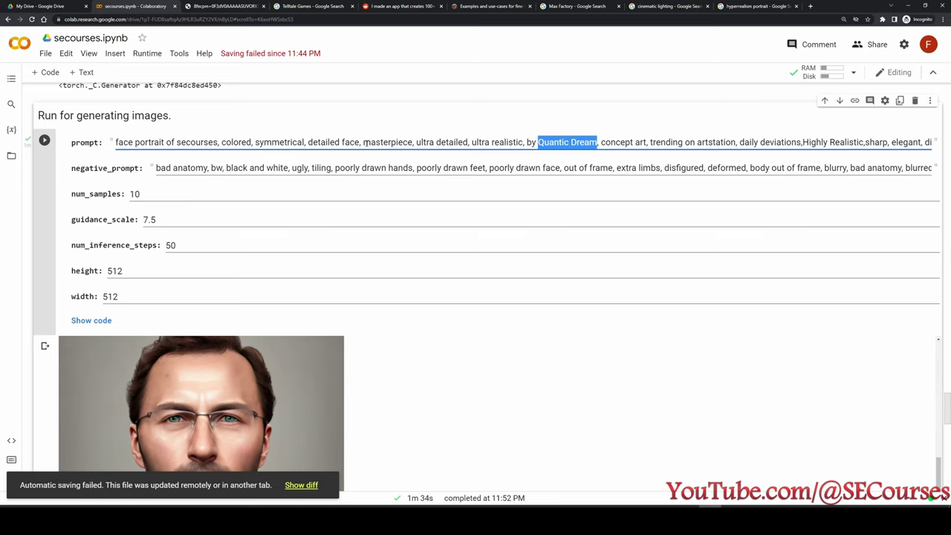
double_click(371, 142)
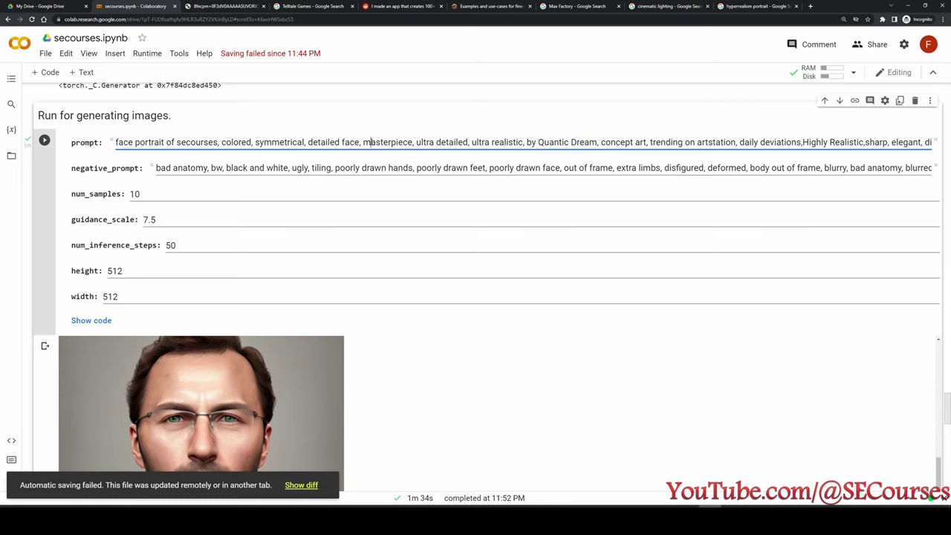
double_click(423, 142)
double_click(501, 141)
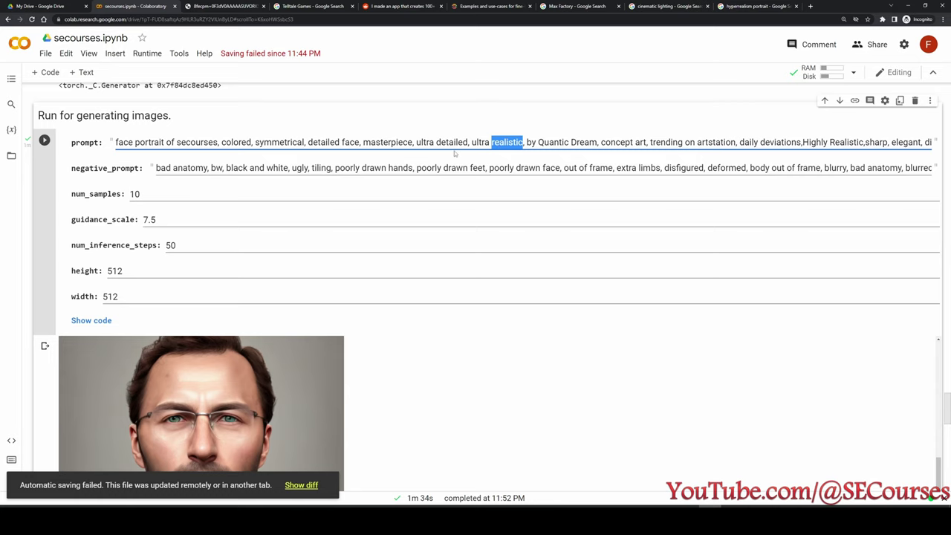
Look over all the colored portraits in the image generation cell's output, from the first image to the last.
scroll(401, 319, down, 1)
scroll(497, 350, down, 3)
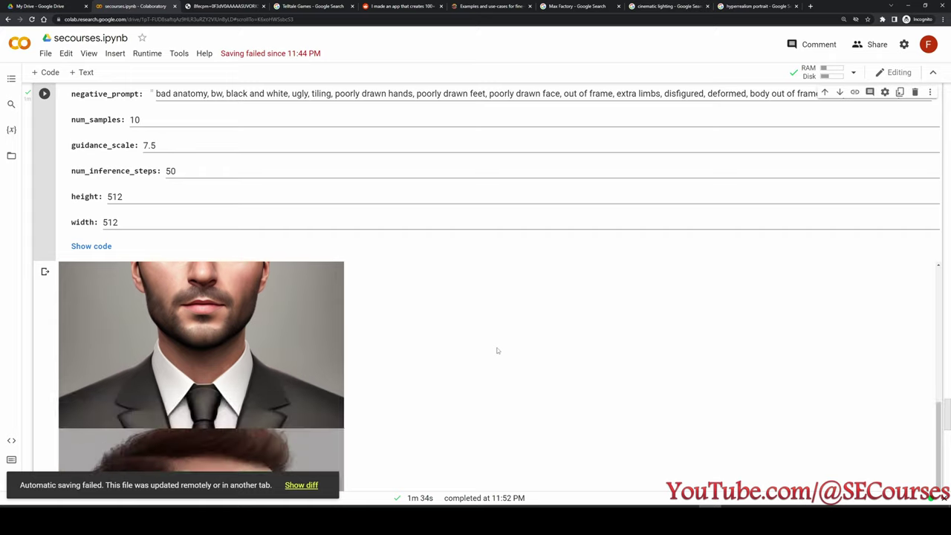
scroll(557, 205, up, 3)
scroll(711, 151, down, 1)
scroll(276, 301, up, 1)
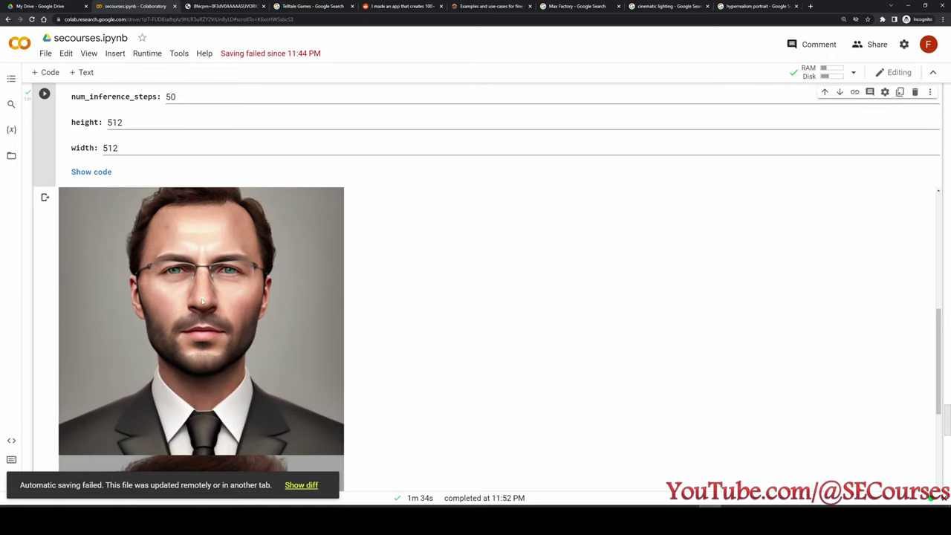
scroll(275, 304, up, 4)
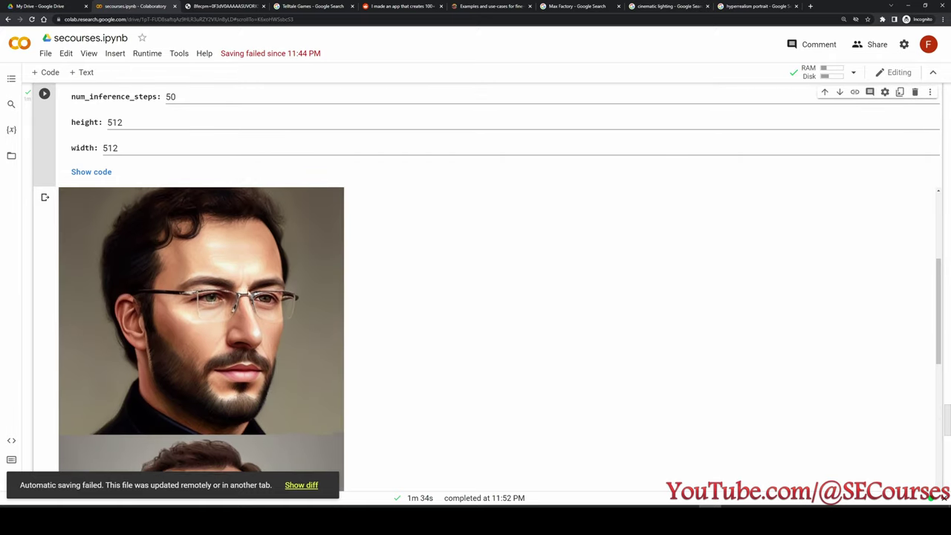
scroll(231, 350, up, 1)
scroll(290, 375, up, 4)
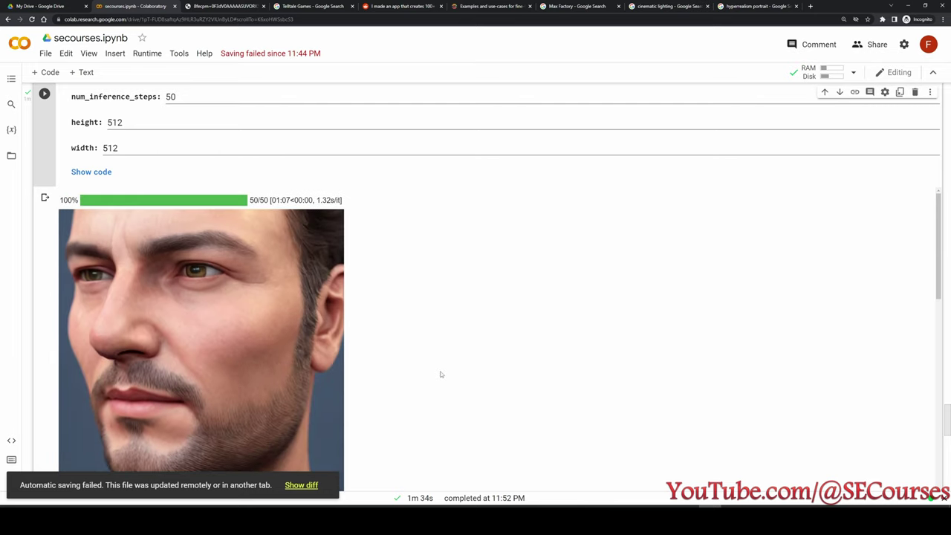
scroll(308, 334, down, 2)
scroll(332, 328, down, 7)
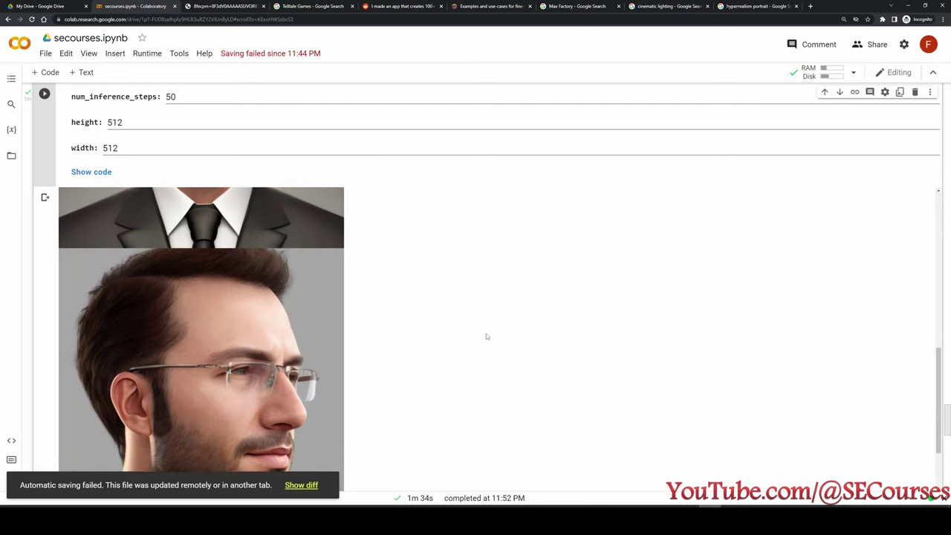
scroll(233, 304, down, 6)
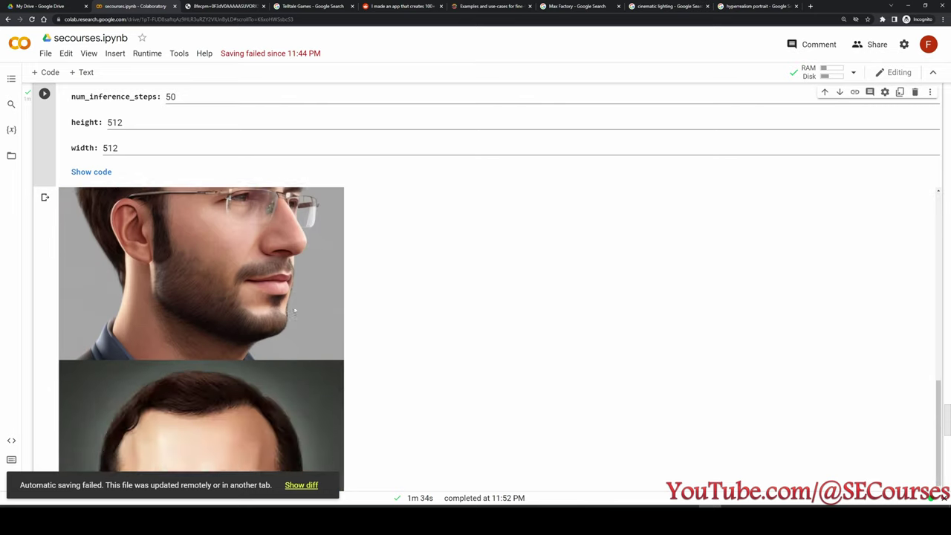
scroll(380, 297, down, 3)
scroll(372, 327, down, 5)
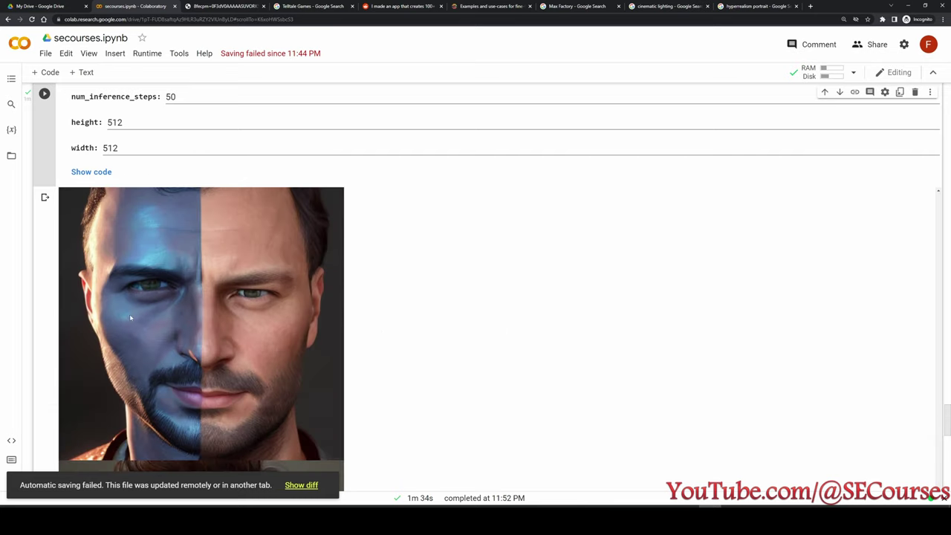
scroll(386, 327, up, 3)
scroll(109, 344, up, 1)
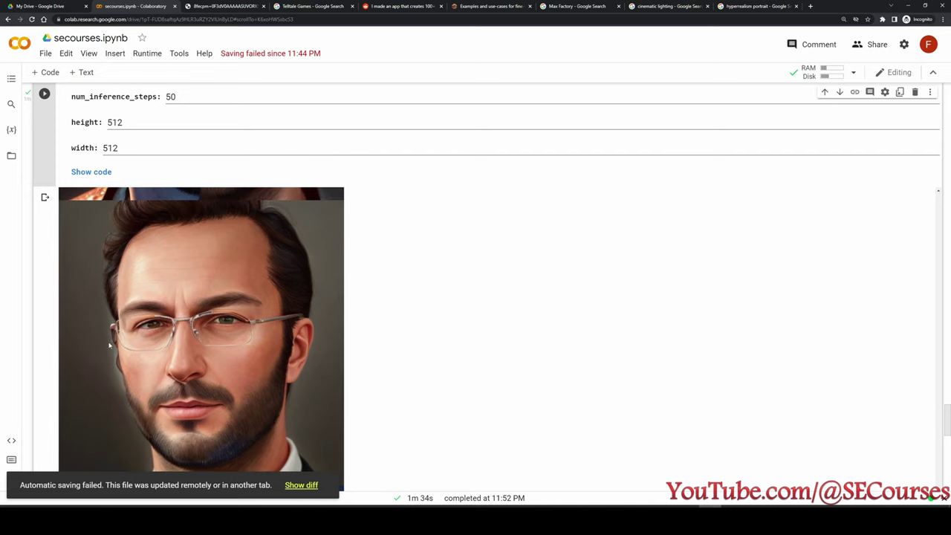
scroll(399, 342, down, 4)
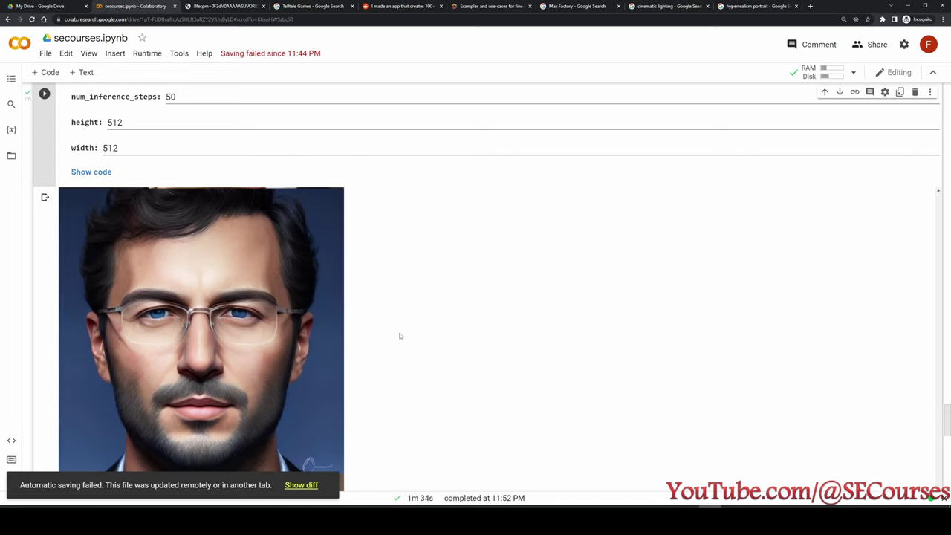
scroll(395, 352, down, 1)
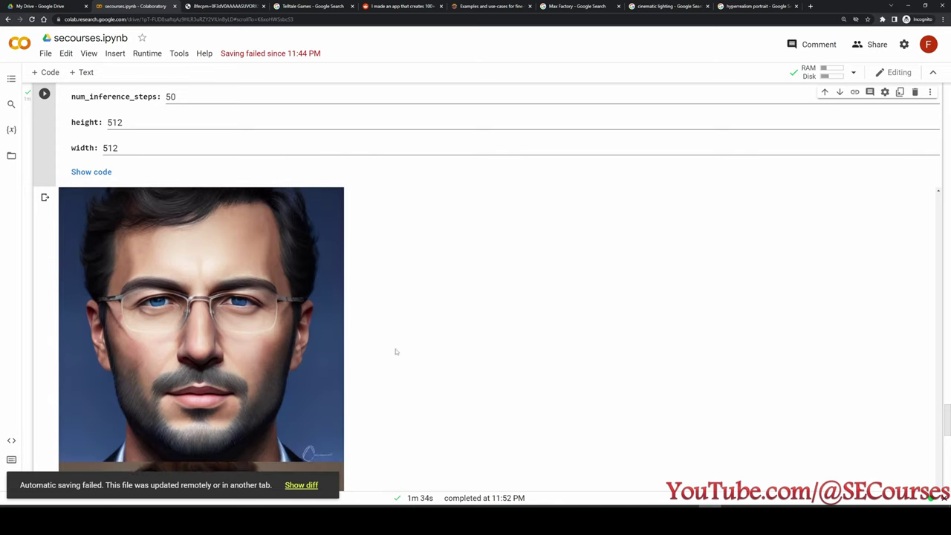
scroll(402, 280, down, 3)
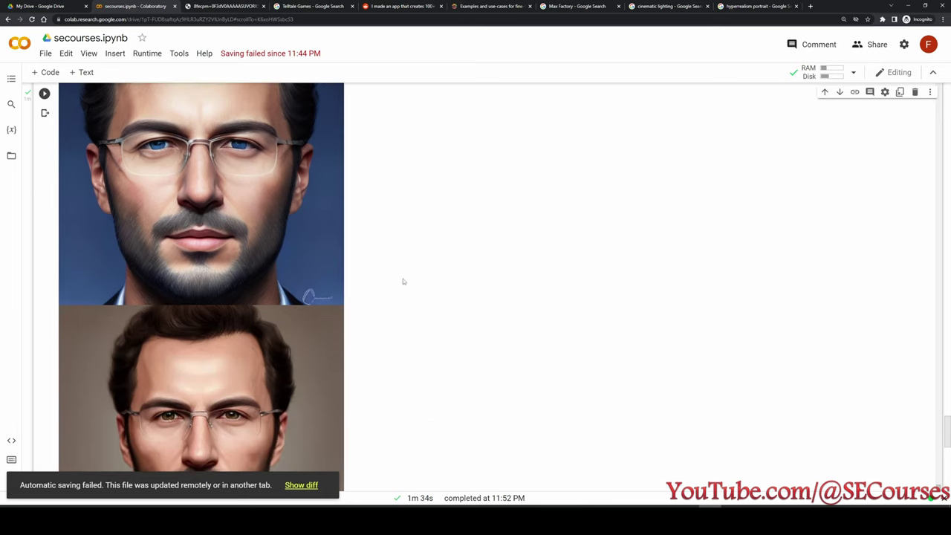
scroll(446, 335, down, 1)
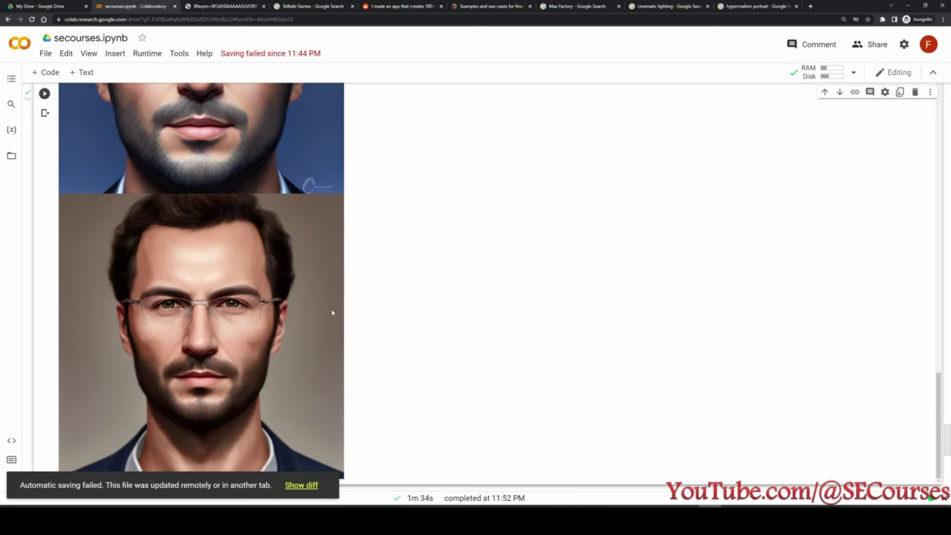
scroll(331, 312, down, 1)
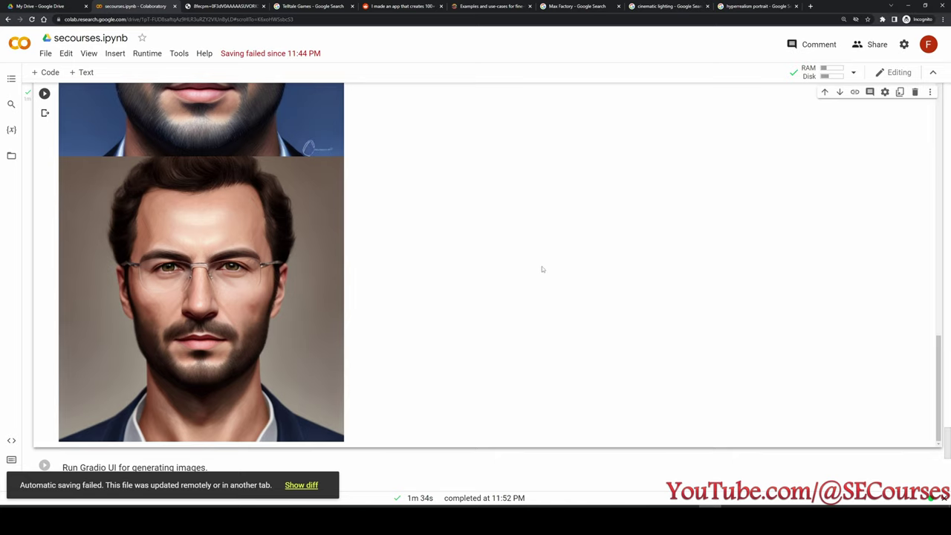
Recheck the portraits from the Quantic Dream prompt against the prompt and settings of the image generation cell.
scroll(546, 266, up, 7)
scroll(553, 264, up, 15)
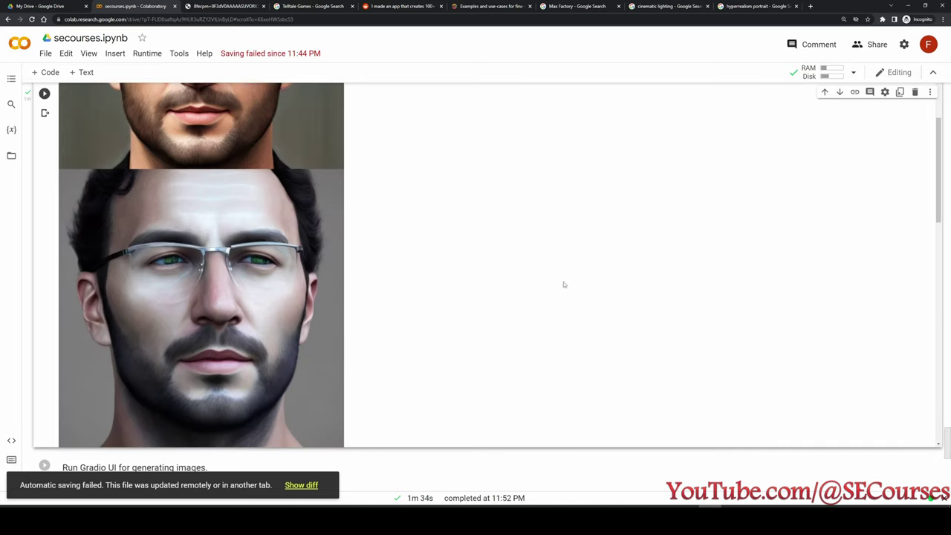
scroll(578, 256, up, 10)
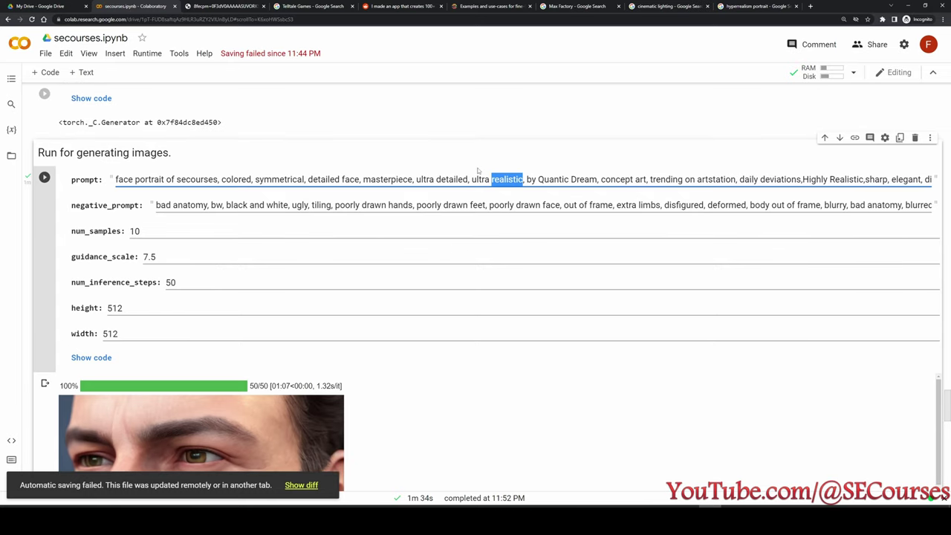
scroll(494, 289, down, 2)
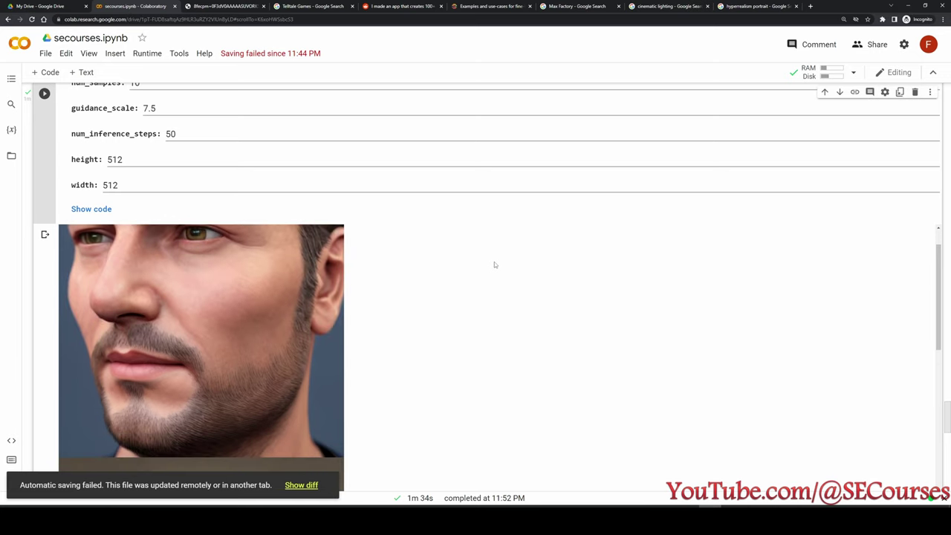
scroll(494, 264, up, 3)
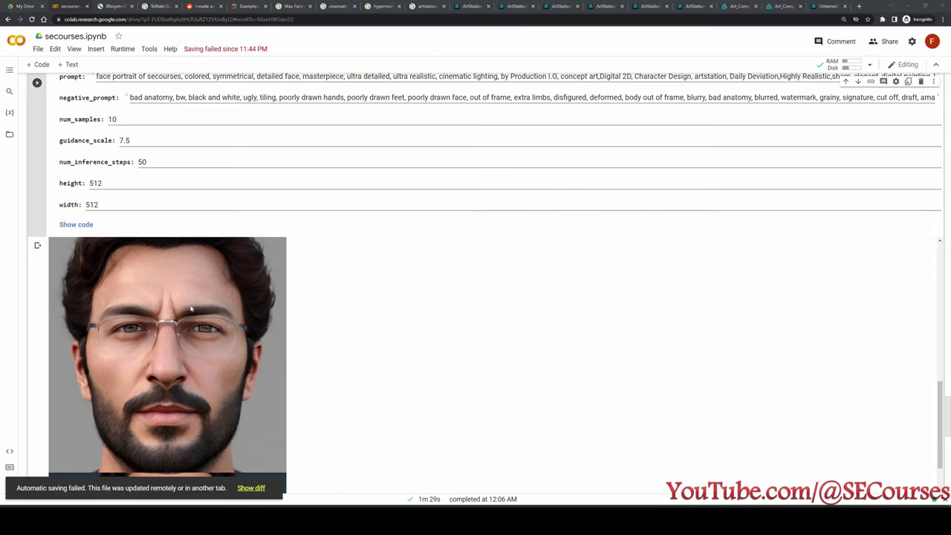
Examine the Production I.G prompt's style terms, including concept art, Digital 2D and Character Design, alongside its generated portrait.
scroll(617, 112, up, 1)
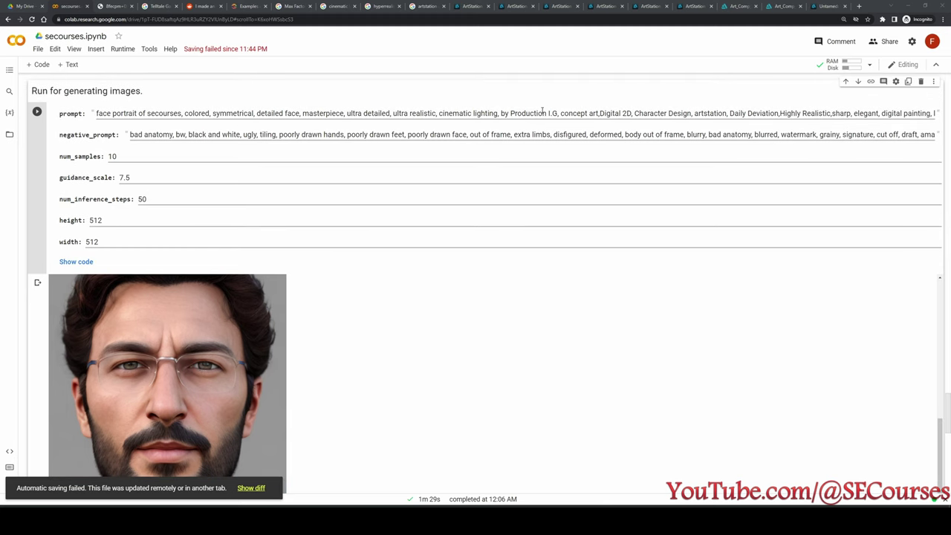
drag(498, 113, 688, 113)
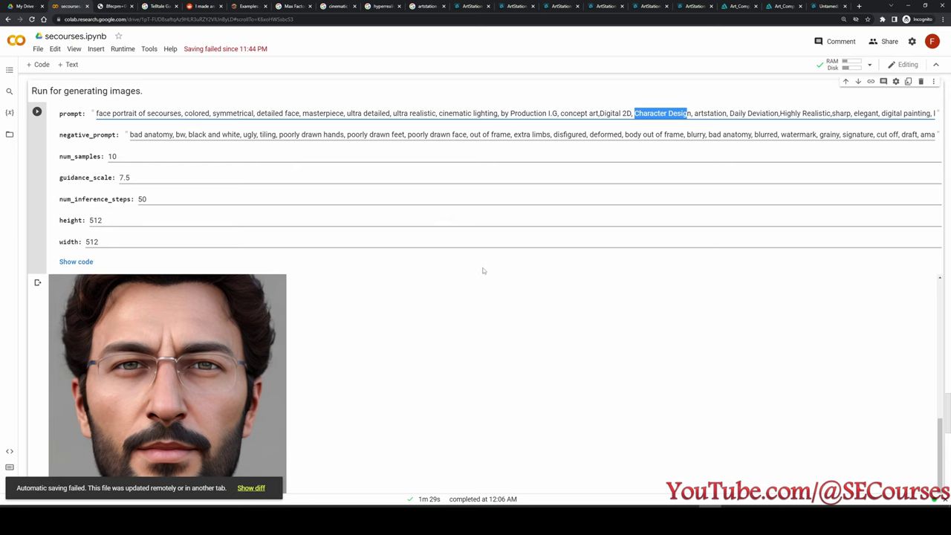
scroll(483, 270, down, 1)
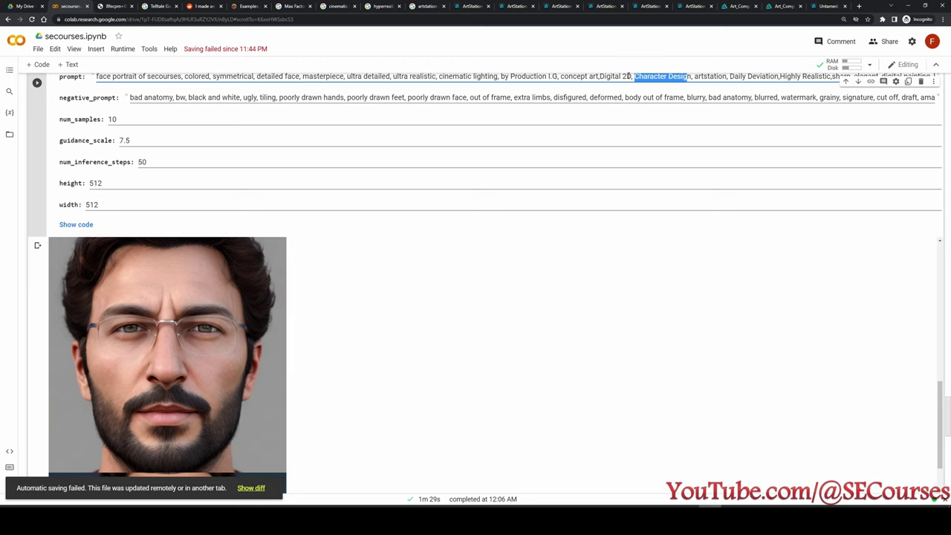
drag(687, 77, 691, 76)
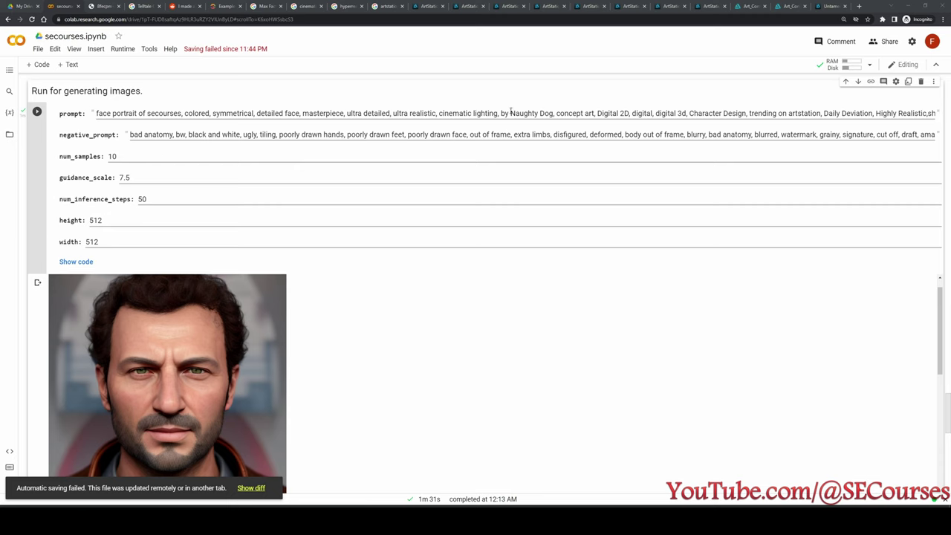
Examine the Naughty Dog term in the prompt and look through the portraits generated with it.
drag(511, 112, 556, 114)
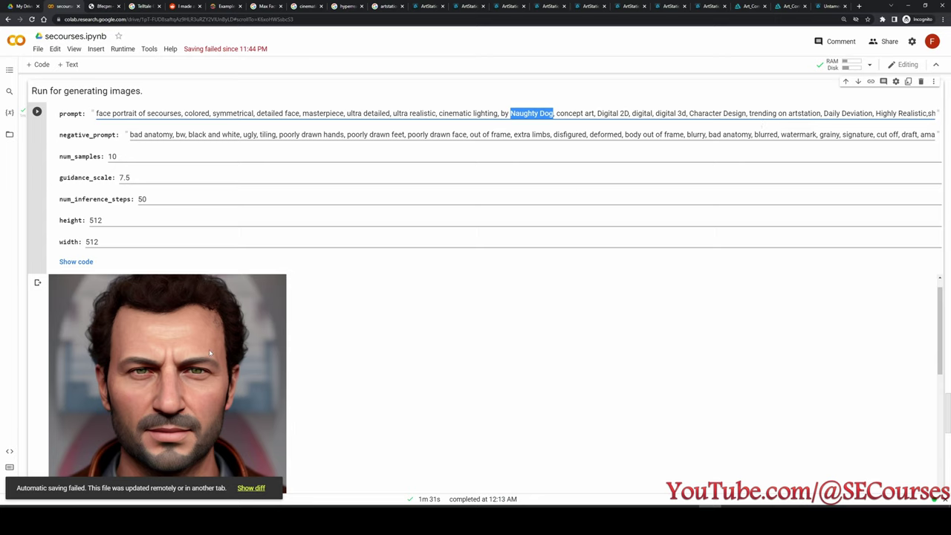
scroll(341, 360, down, 8)
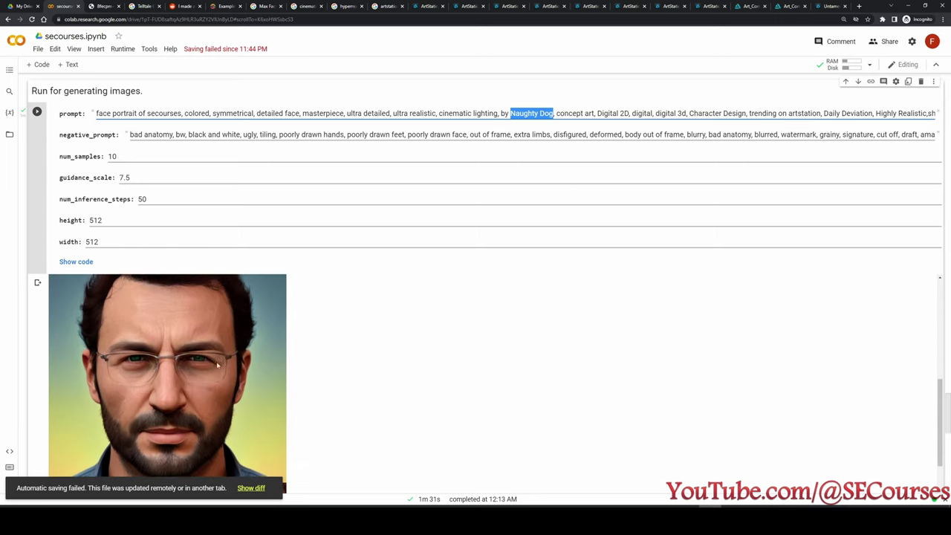
scroll(388, 375, down, 5)
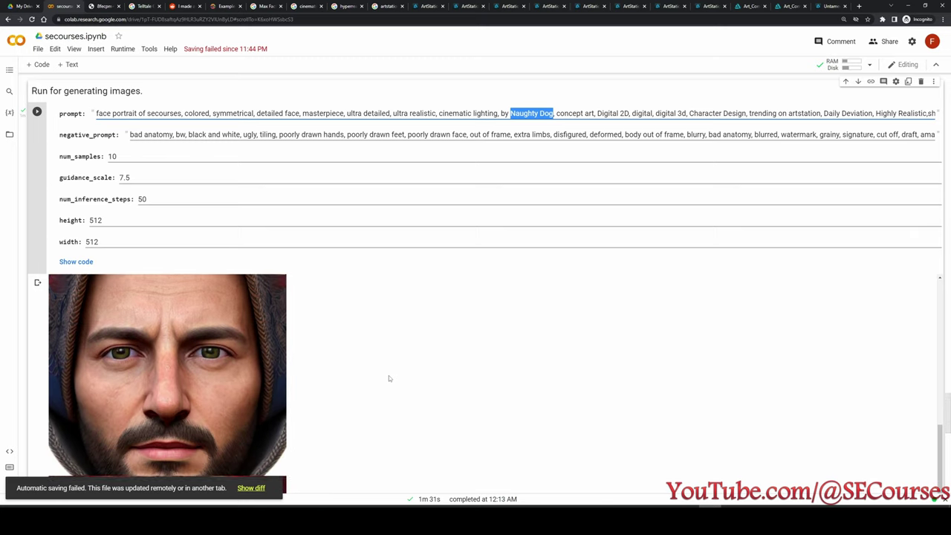
scroll(388, 378, down, 5)
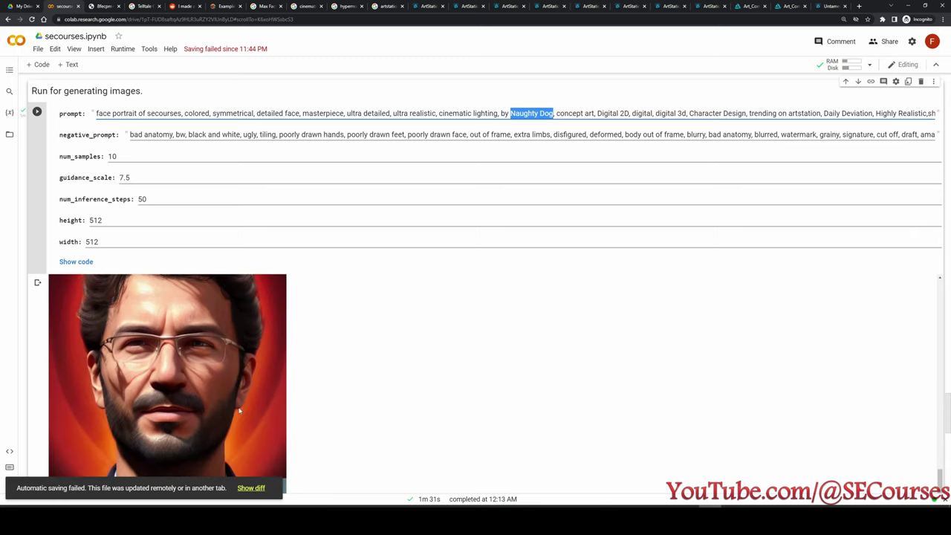
scroll(323, 378, down, 5)
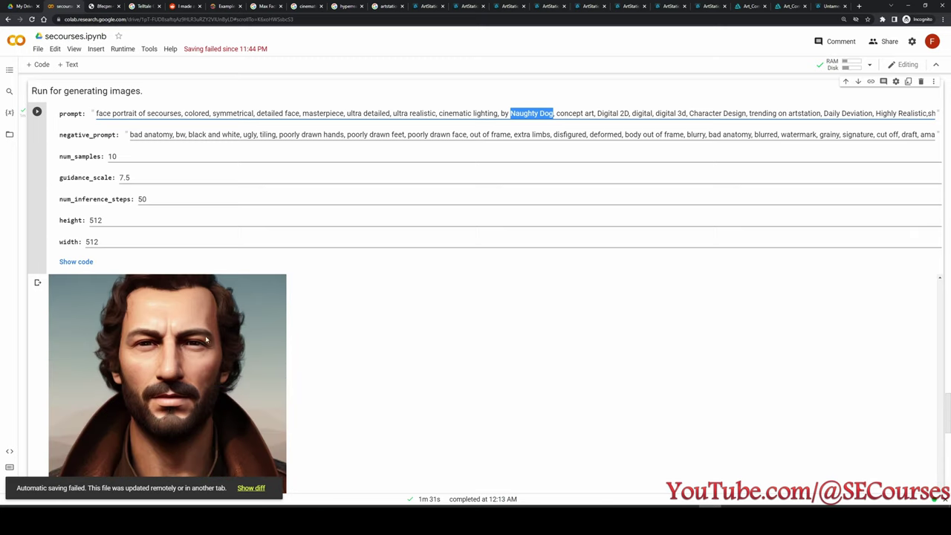
scroll(233, 339, down, 5)
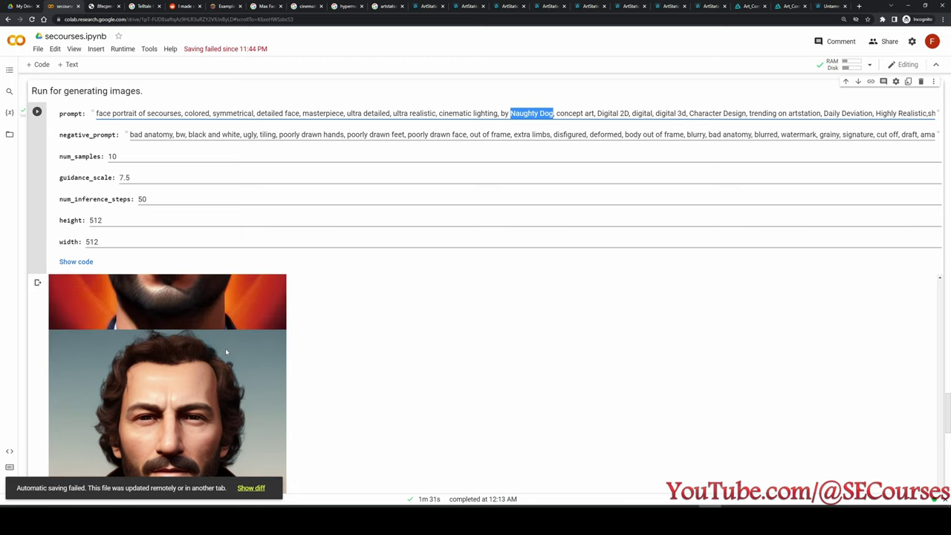
scroll(354, 359, down, 10)
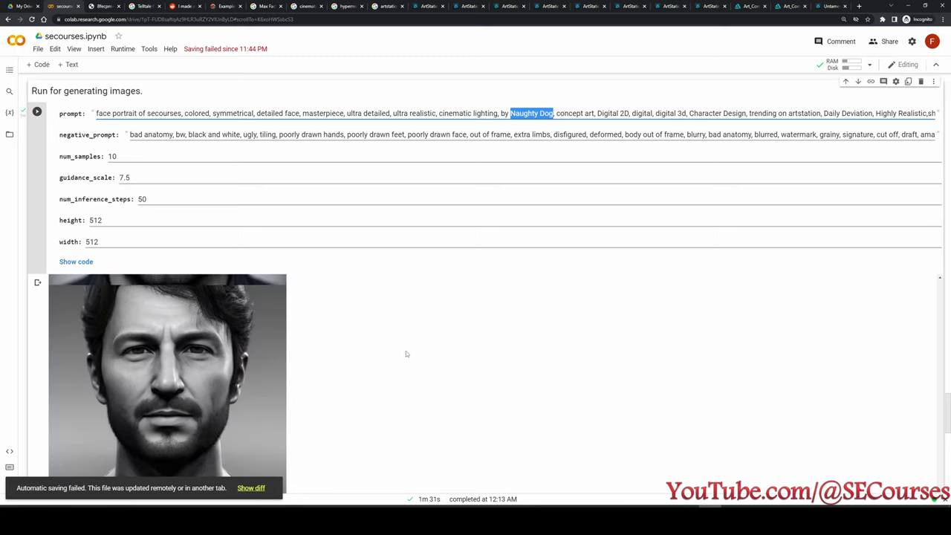
scroll(356, 371, down, 10)
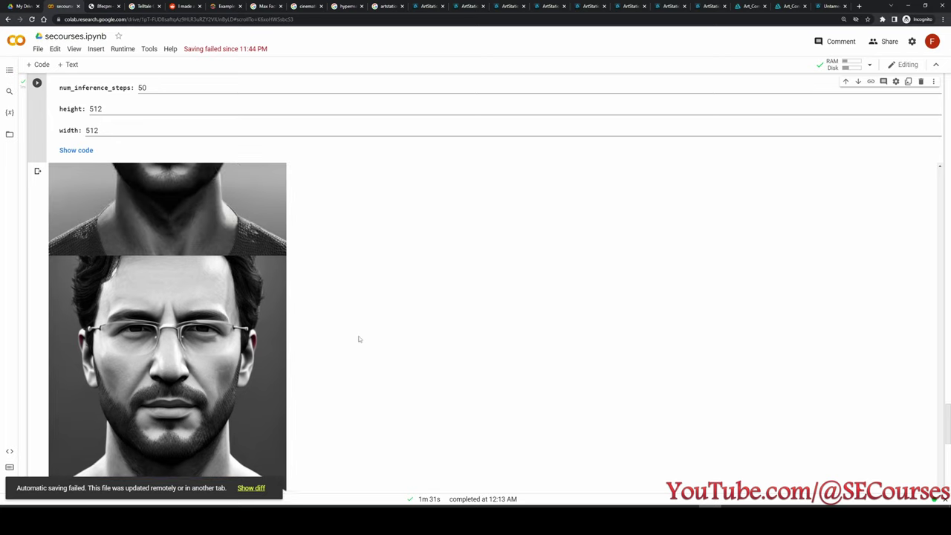
scroll(403, 346, down, 5)
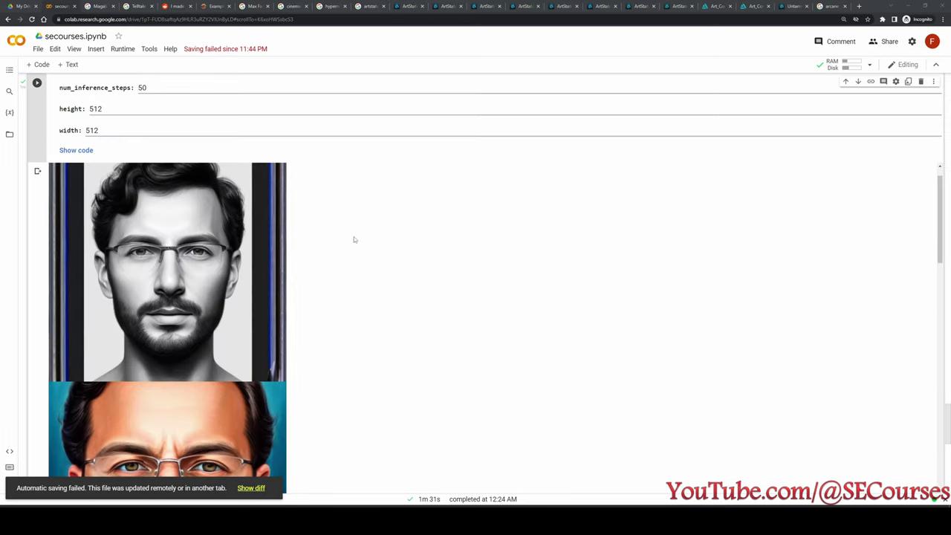
Look through the portraits generated with the artist-styled prompt, from the black-and-white portrait to the last image.
scroll(357, 256, up, 5)
scroll(207, 282, down, 3)
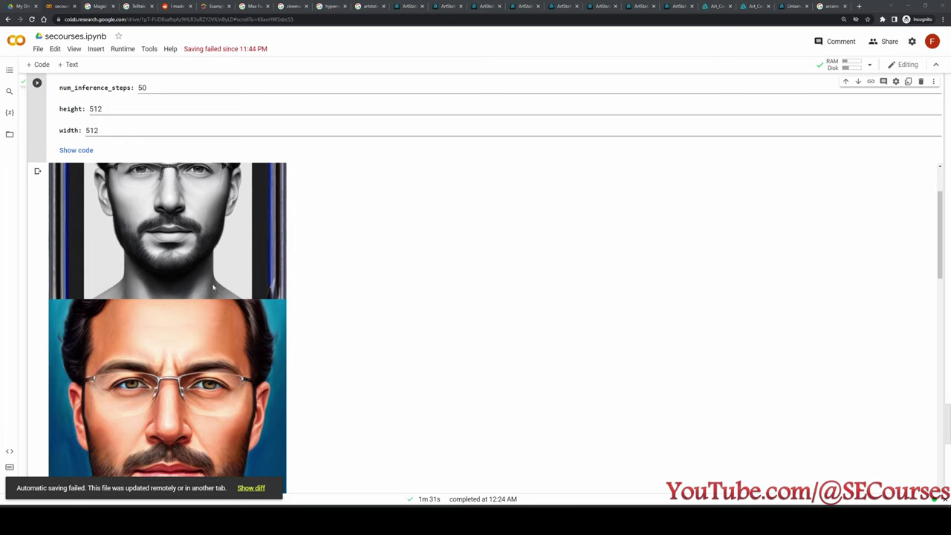
scroll(162, 361, down, 4)
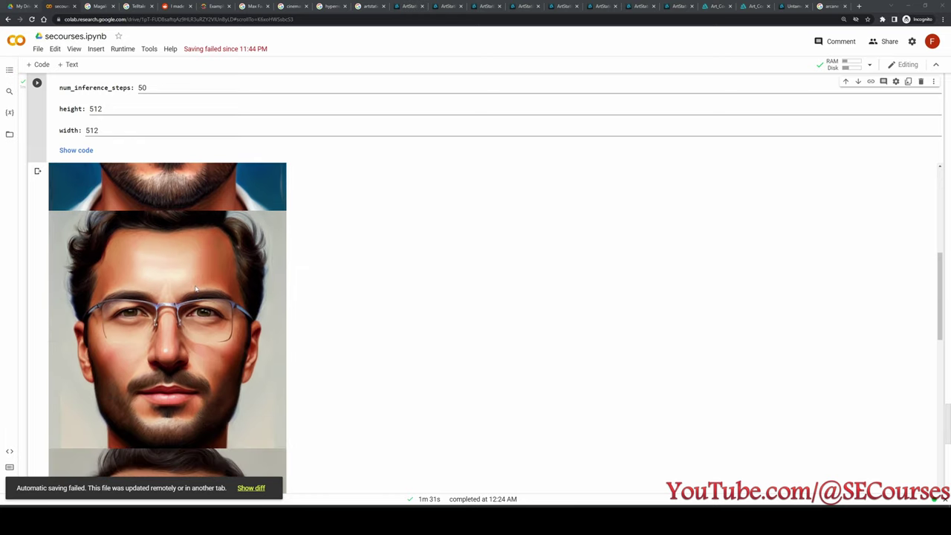
scroll(215, 329, down, 12)
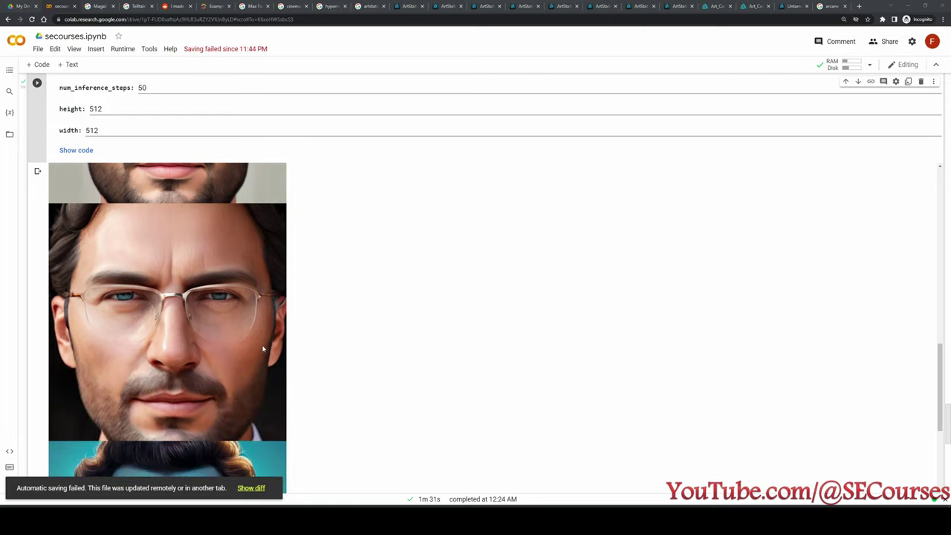
scroll(263, 352, down, 5)
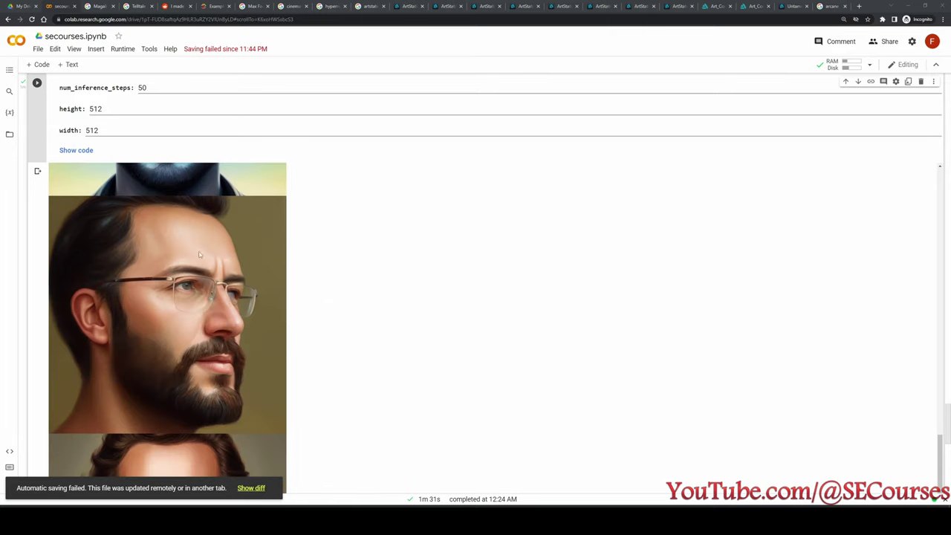
scroll(292, 295, down, 4)
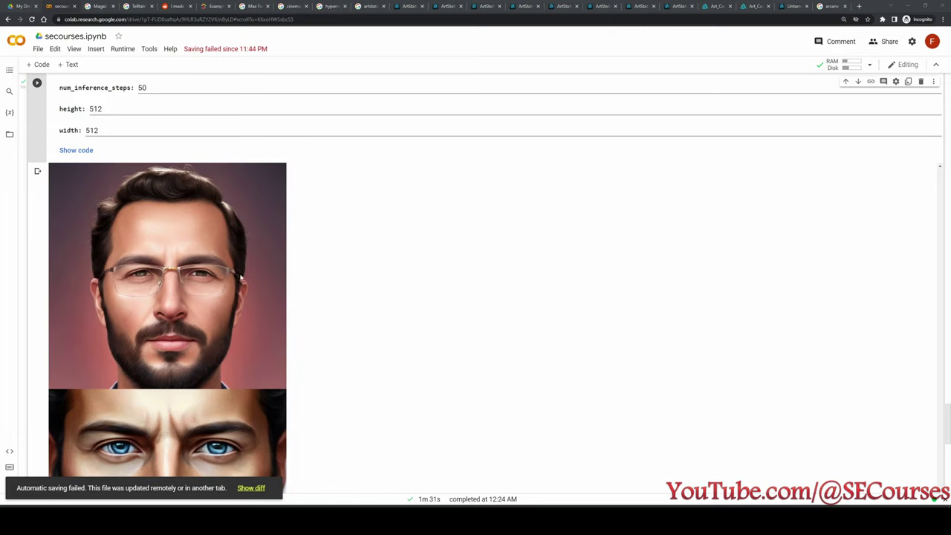
scroll(394, 331, down, 2)
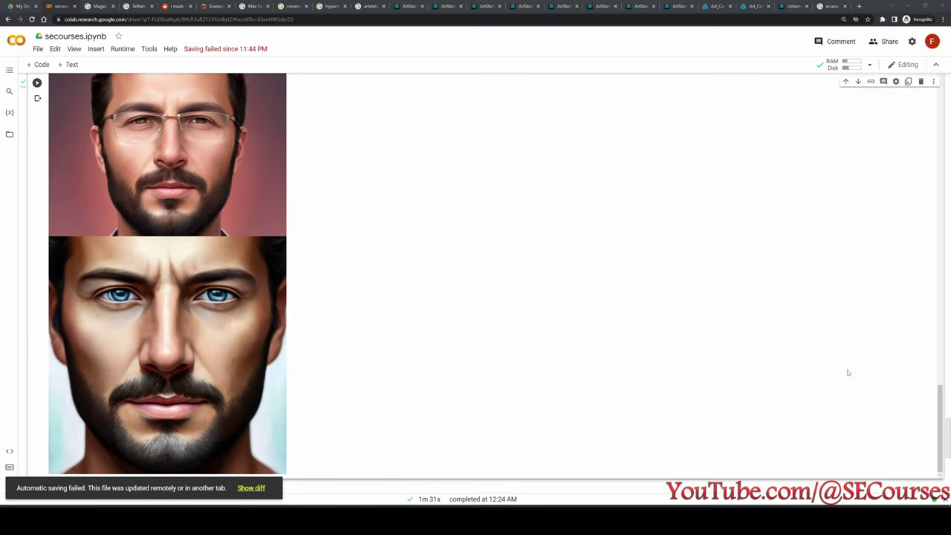
Examine the artist-styled prompt term by term, including face portrait of secourses, colored, symmetrical, detailed face, the artist reference, masterpiece and Character Design.
scroll(945, 426, down, 15)
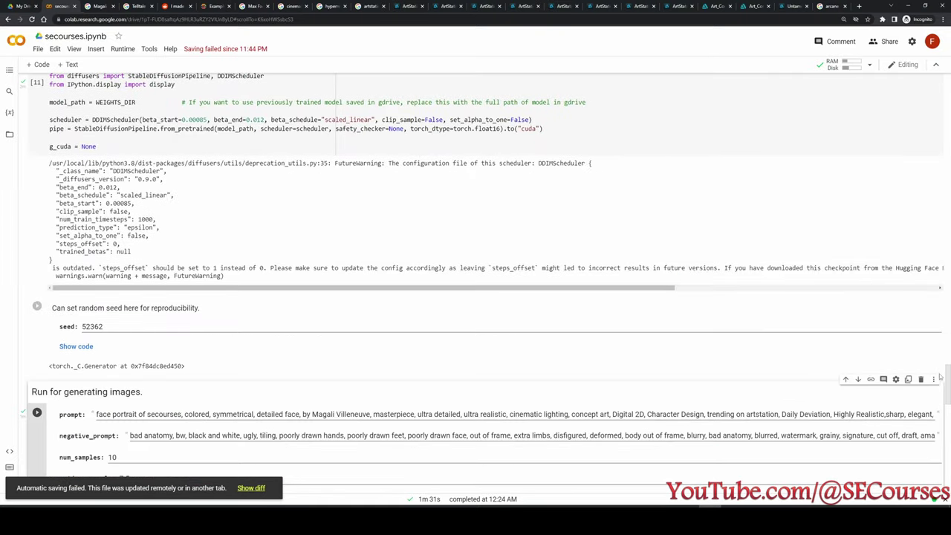
scroll(938, 386, down, 1)
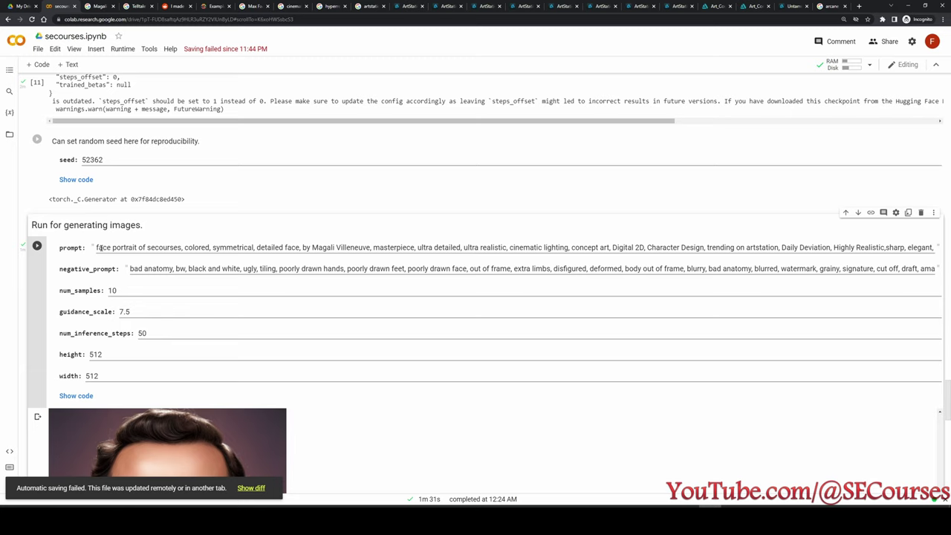
triple_click(126, 248)
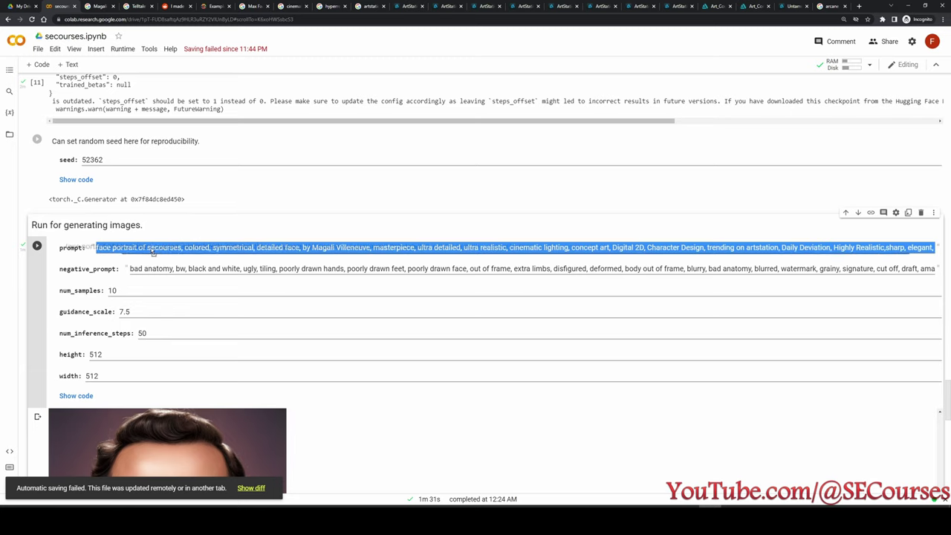
click(183, 249)
key(ctrl+shift+Left)
key(ctrl+shift+Left)
key(ctrl+shift+Left)
key(ctrl+shift+Left)
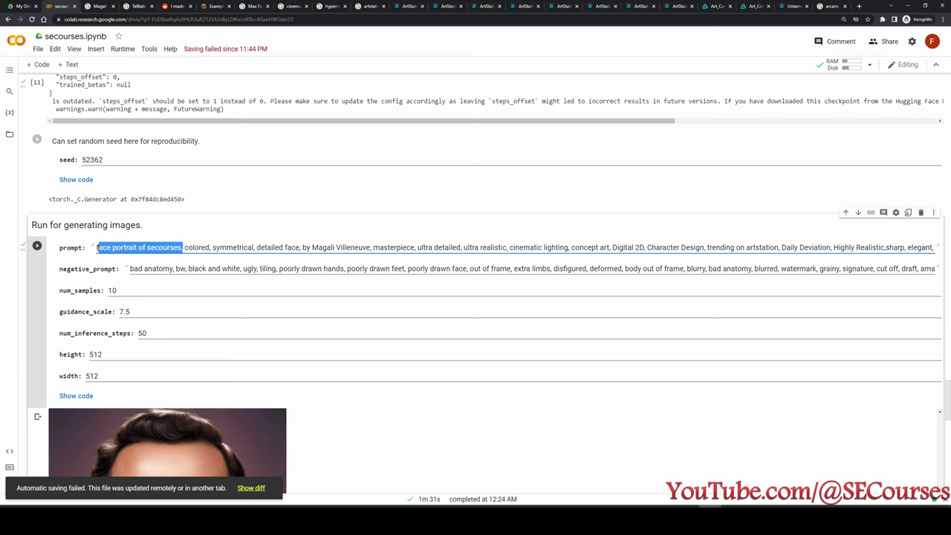
double_click(197, 248)
double_click(234, 248)
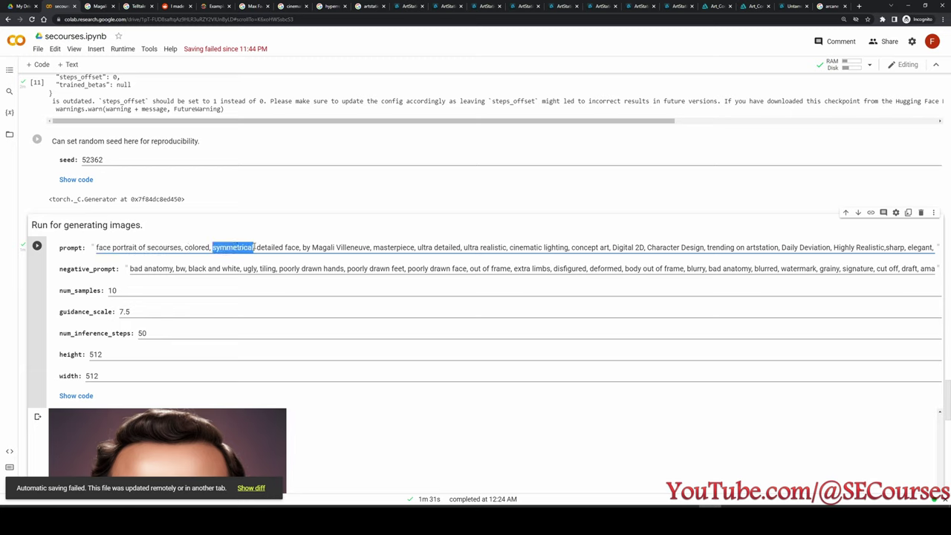
double_click(270, 248)
drag(301, 248, 258, 248)
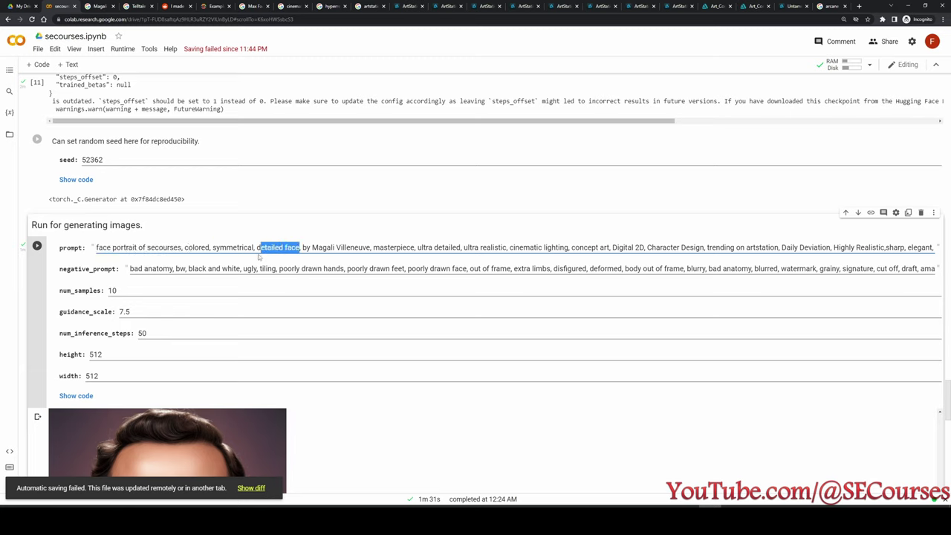
click(301, 248)
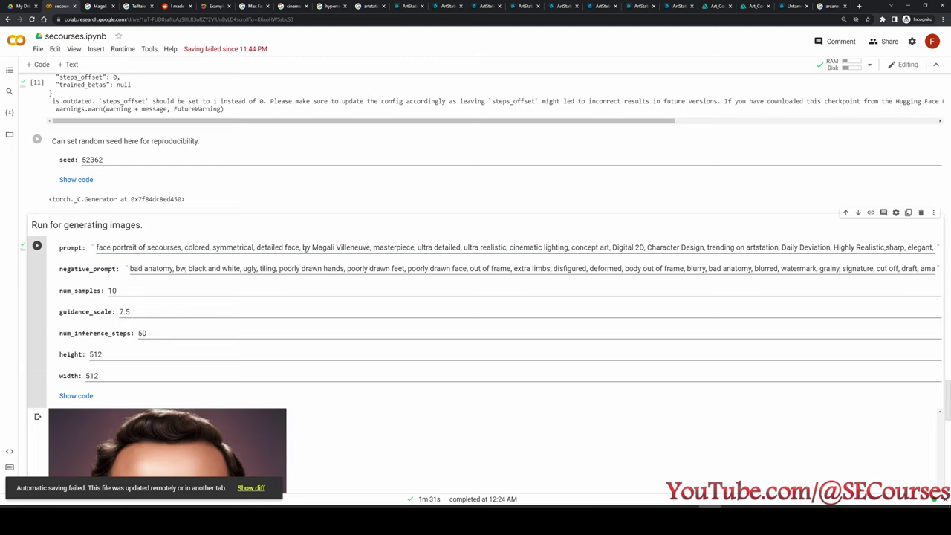
drag(302, 248, 370, 248)
double_click(394, 247)
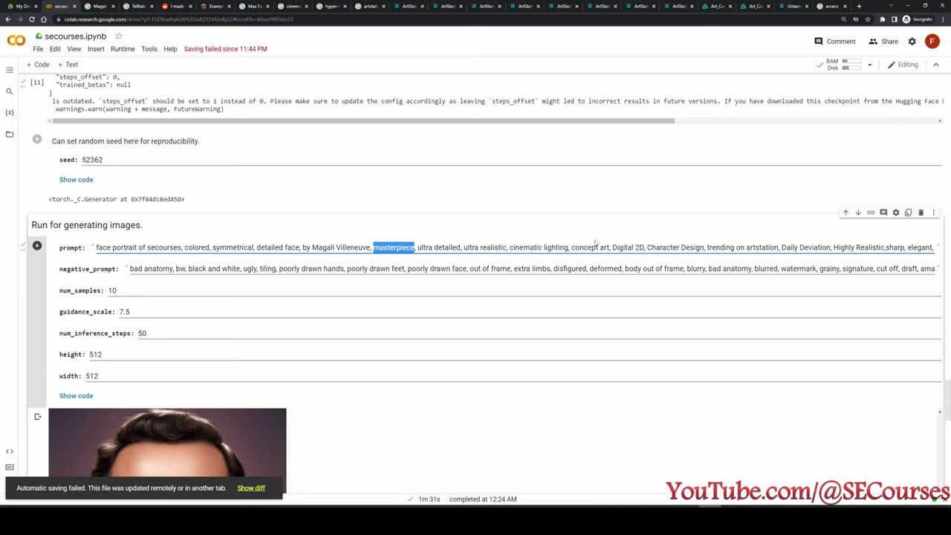
click(647, 246)
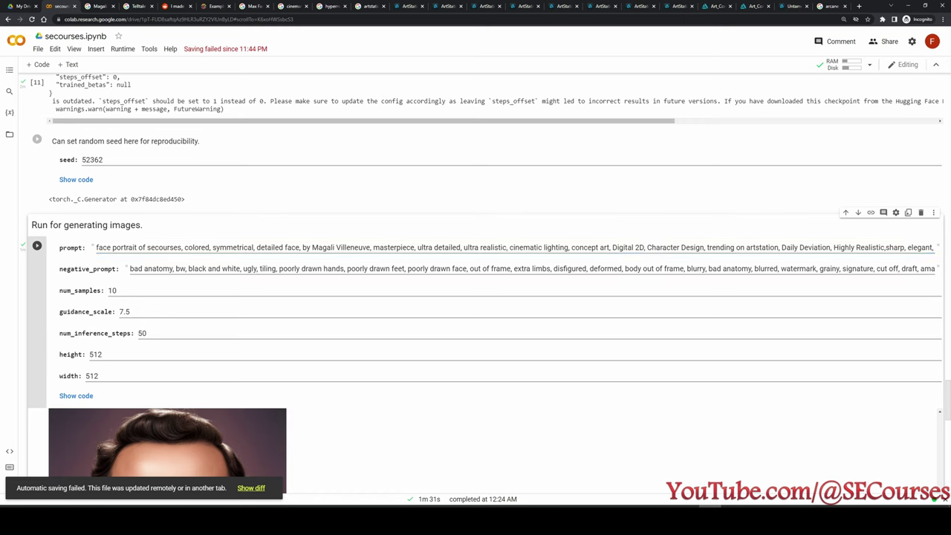
Look through the portraits generated with the Magali Villeneuve prompt, from the first image to the last, and return to the prompt.
scroll(338, 345, down, 2)
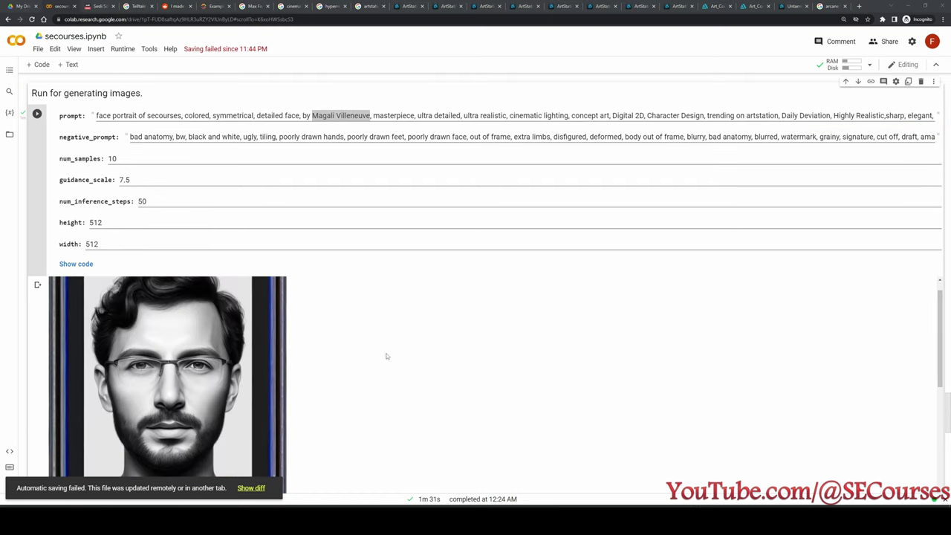
scroll(390, 364, down, 3)
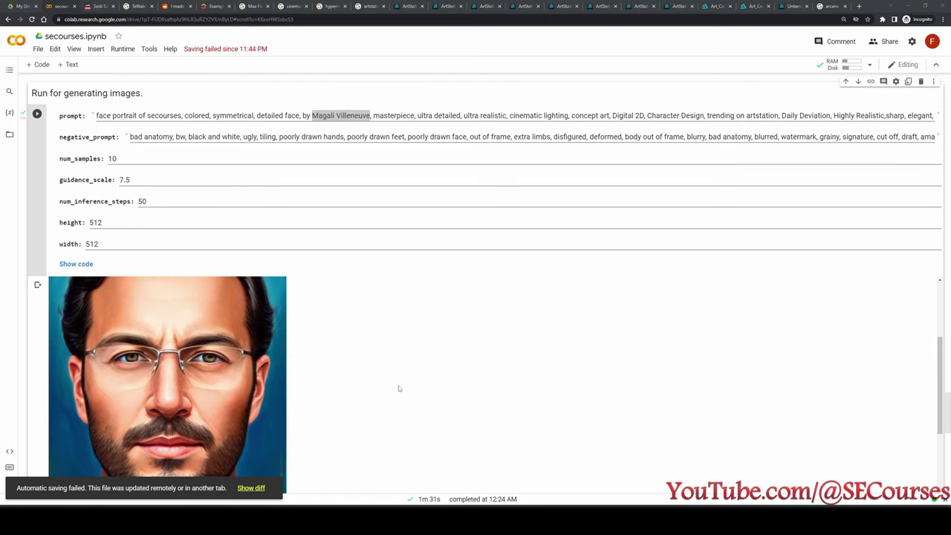
scroll(414, 397, down, 3)
scroll(239, 376, down, 3)
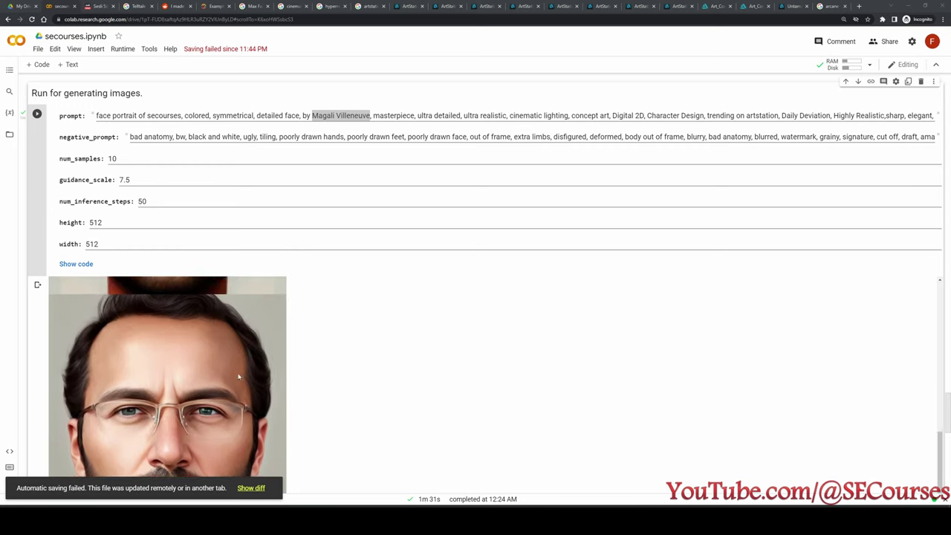
scroll(238, 376, down, 5)
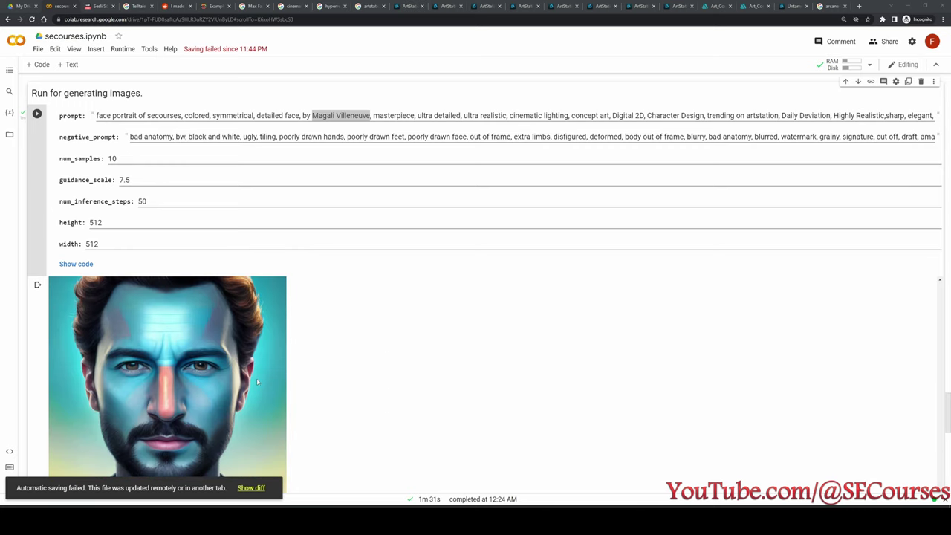
scroll(256, 378, down, 5)
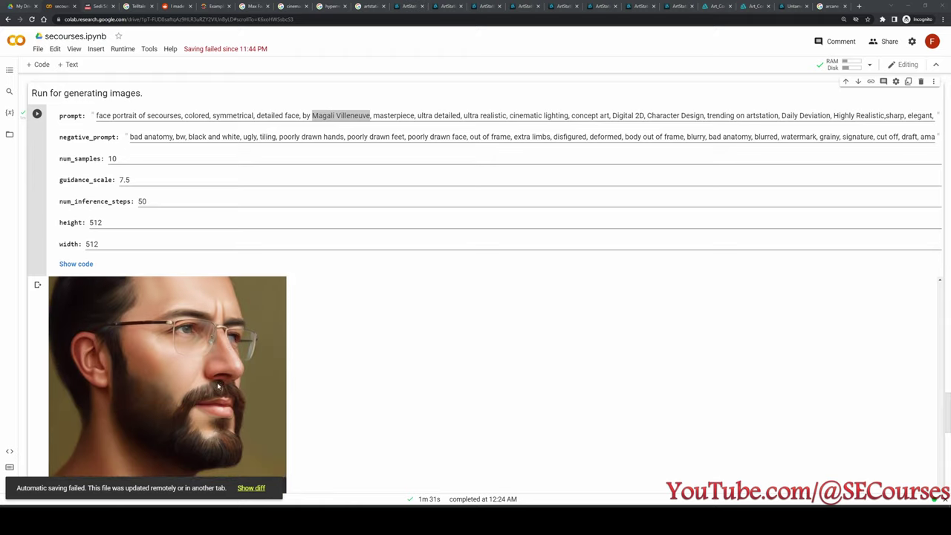
scroll(219, 385, down, 3)
scroll(350, 408, down, 2)
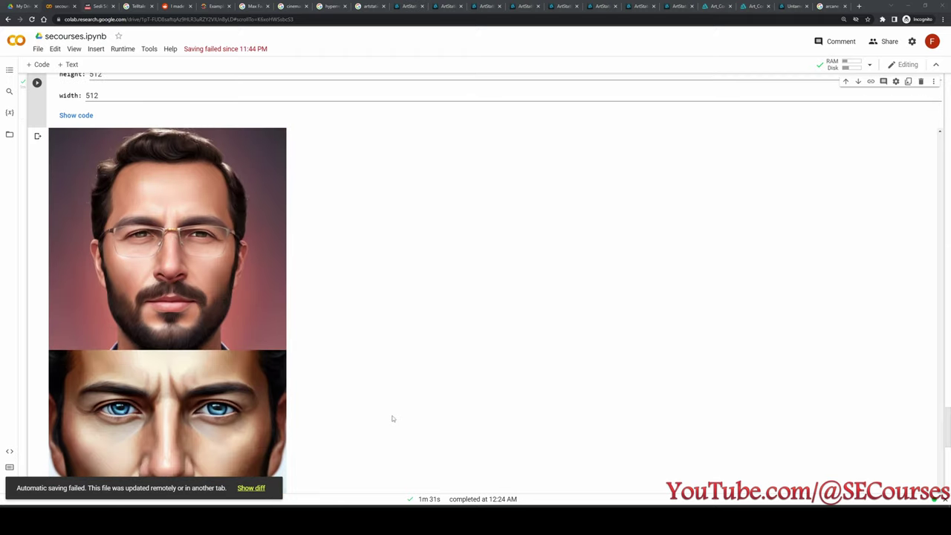
scroll(392, 418, down, 2)
scroll(364, 401, up, 10)
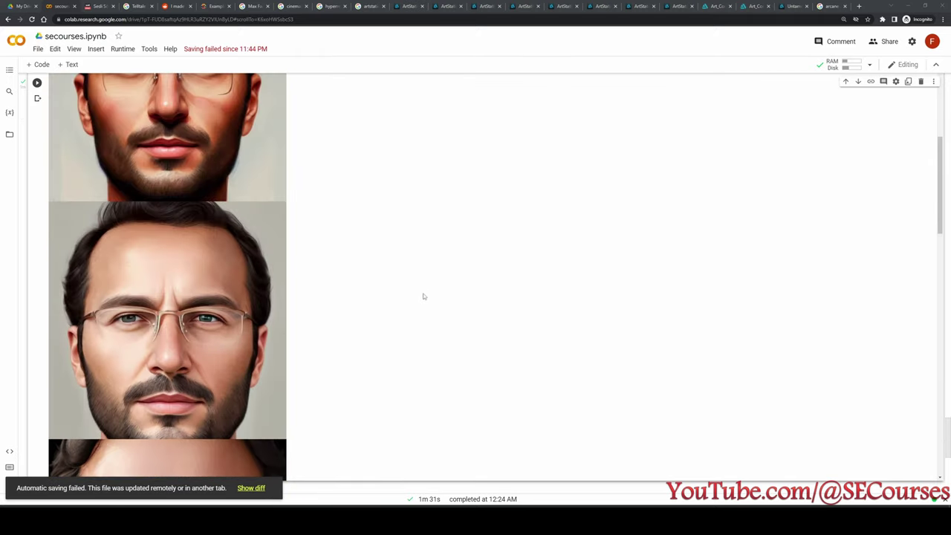
scroll(431, 304, up, 10)
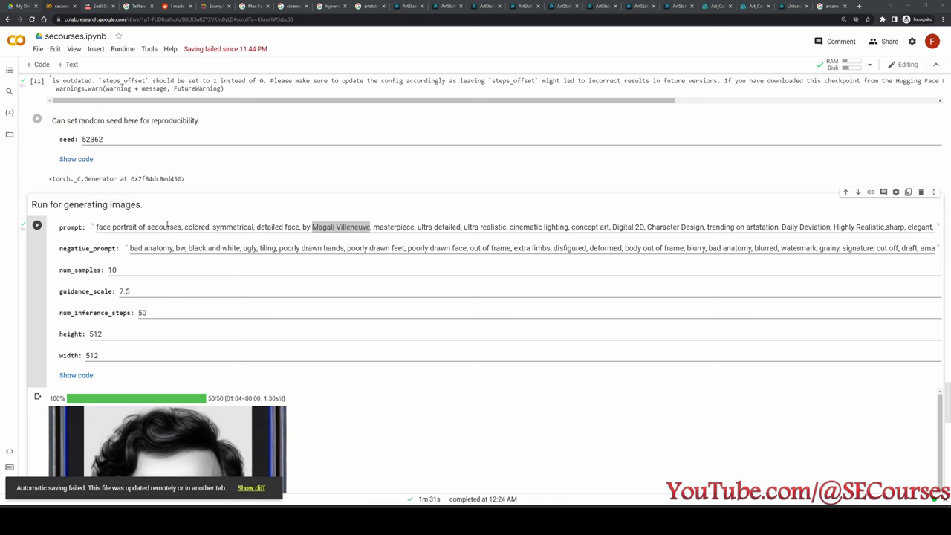
Highlight the prompt terms secourses, colored, detailed, Magali Villeneuve and masterpiece one after another to examine them.
double_click(168, 227)
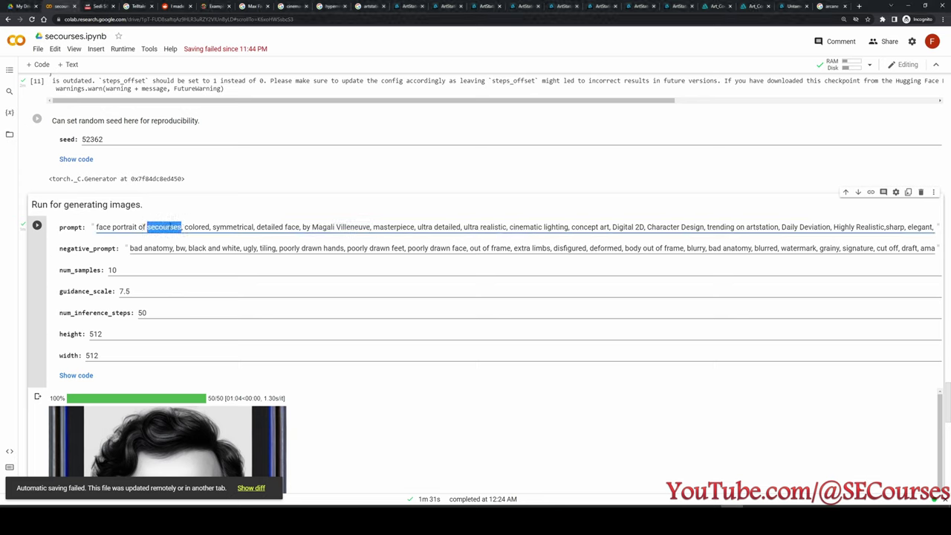
double_click(199, 226)
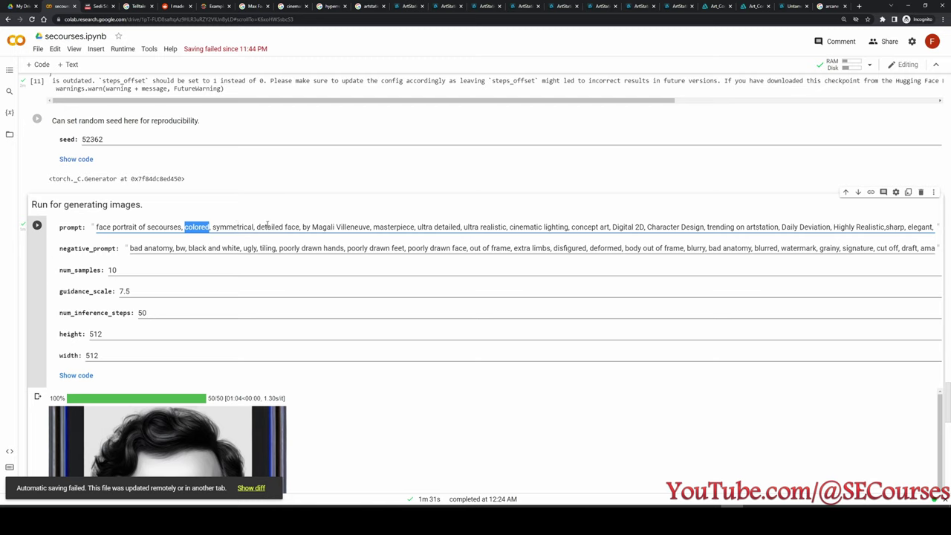
double_click(269, 227)
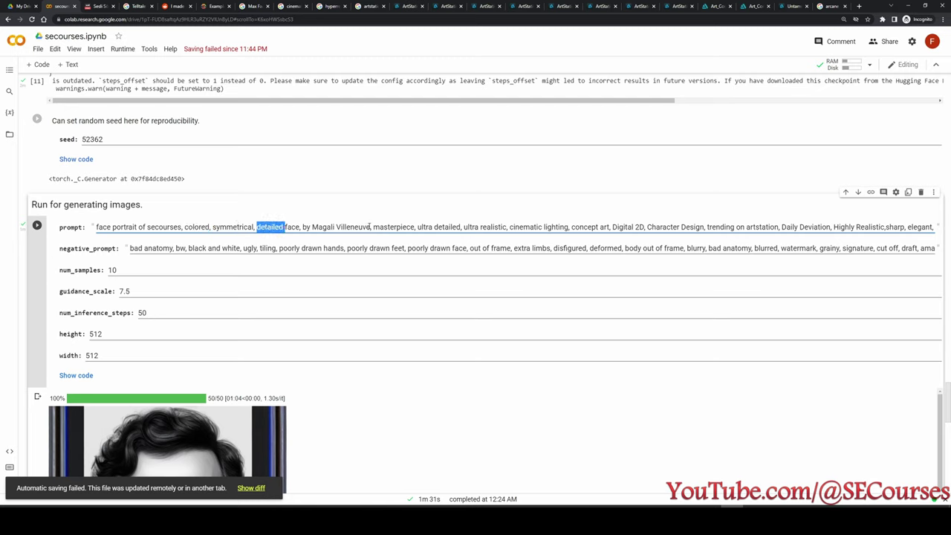
drag(369, 227, 312, 227)
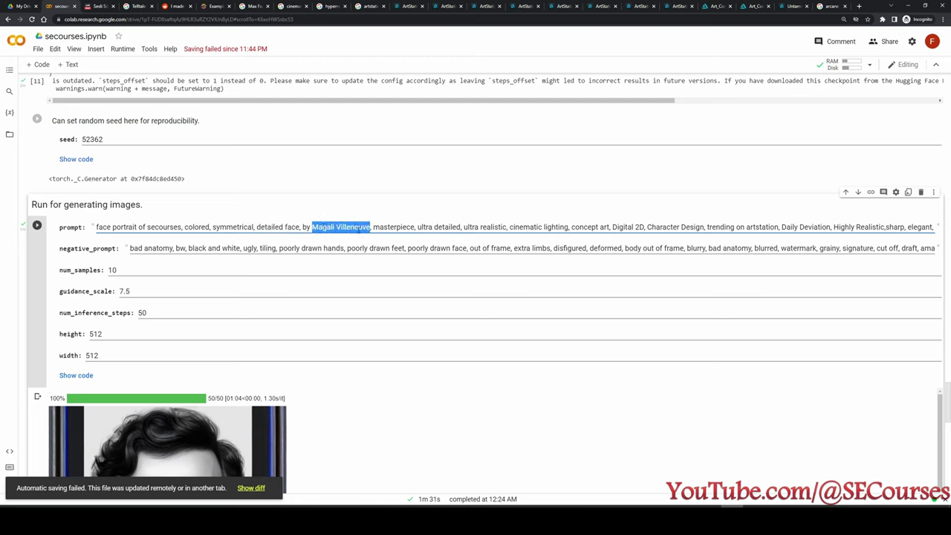
double_click(382, 228)
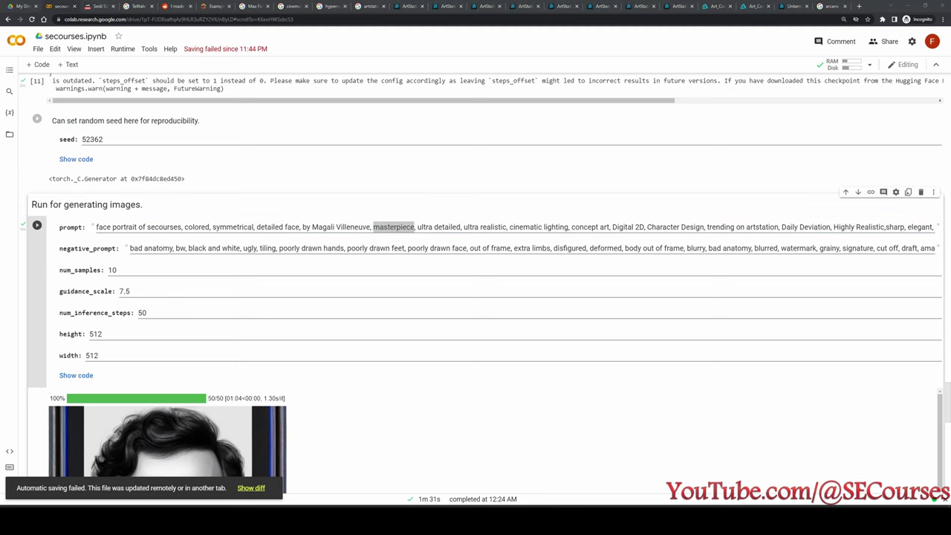
Examine the Koyoharu Gotouge term in the prompt and look through the portraits generated with it.
scroll(896, 241, down, 5)
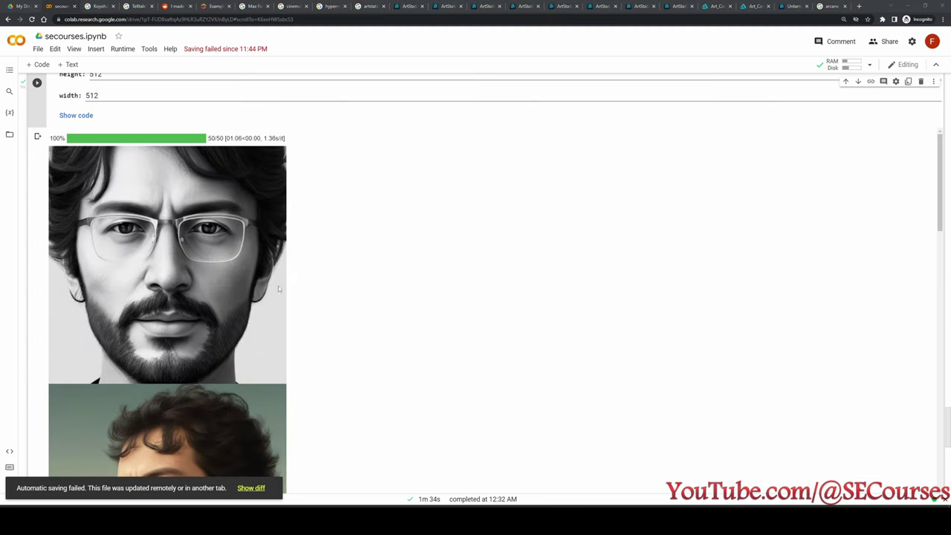
scroll(280, 290, up, 1)
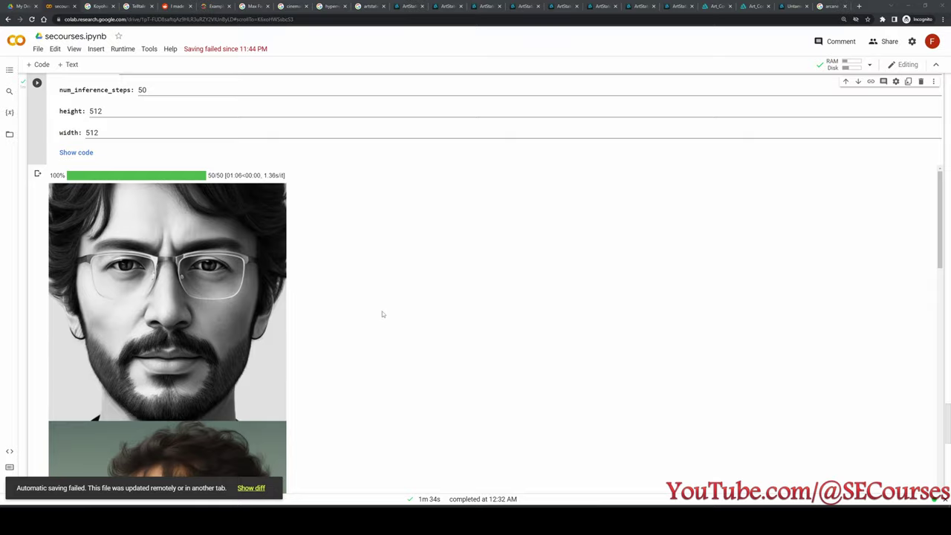
scroll(382, 314, up, 3)
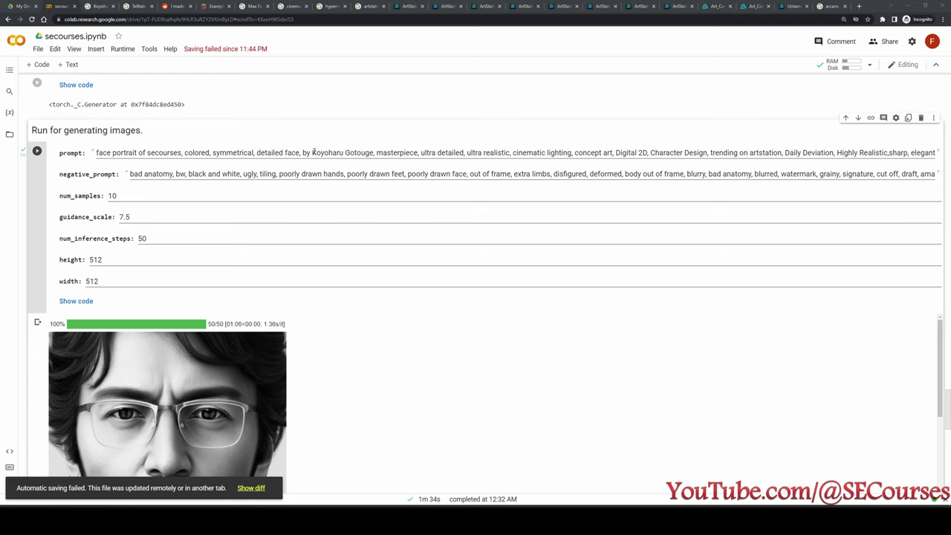
scroll(364, 325, down, 10)
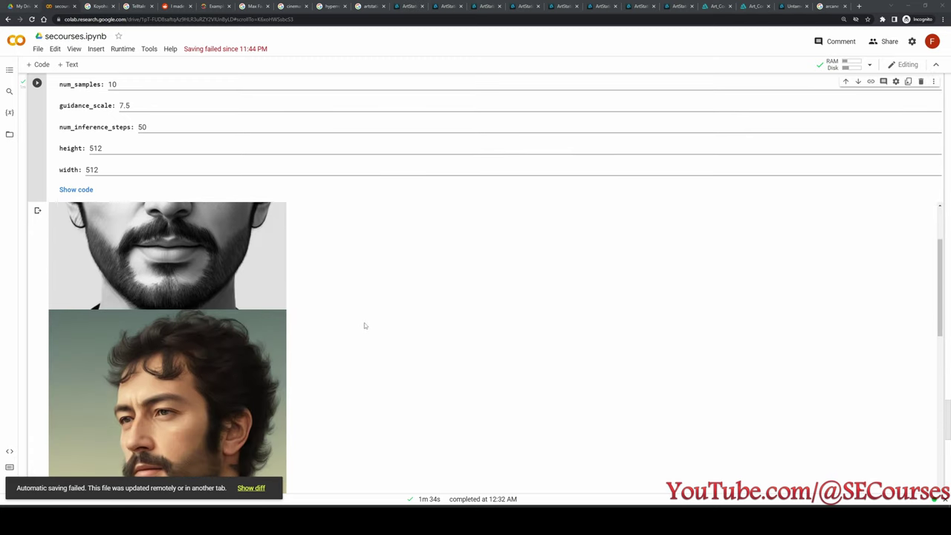
scroll(330, 312, down, 1)
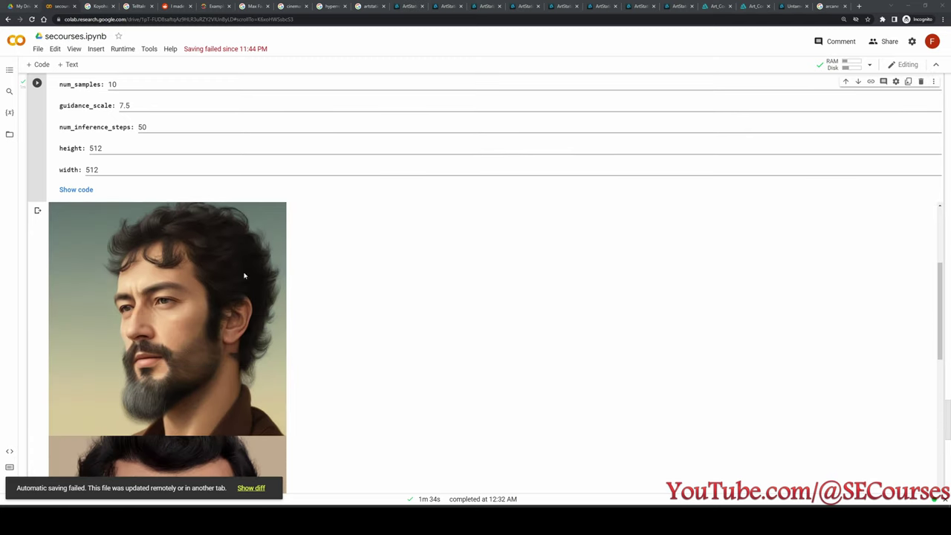
scroll(227, 324, down, 5)
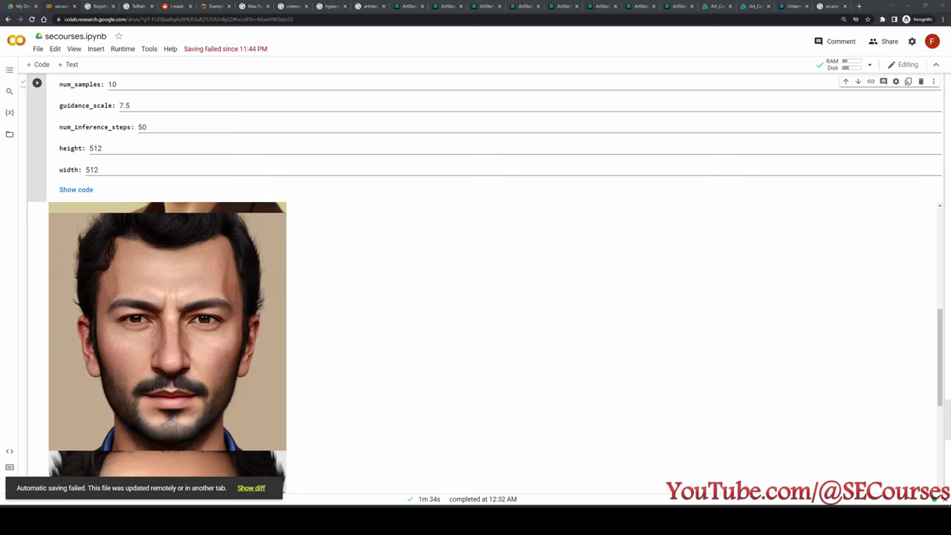
scroll(401, 287, down, 5)
scroll(223, 297, down, 2)
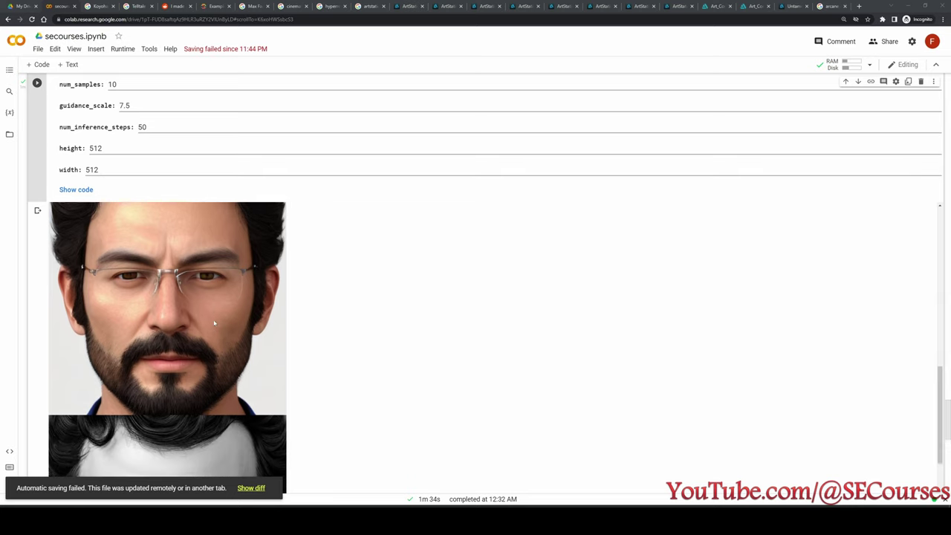
Examine the DreamWorks term in the prompt above its first generated portrait.
scroll(231, 303, up, 1)
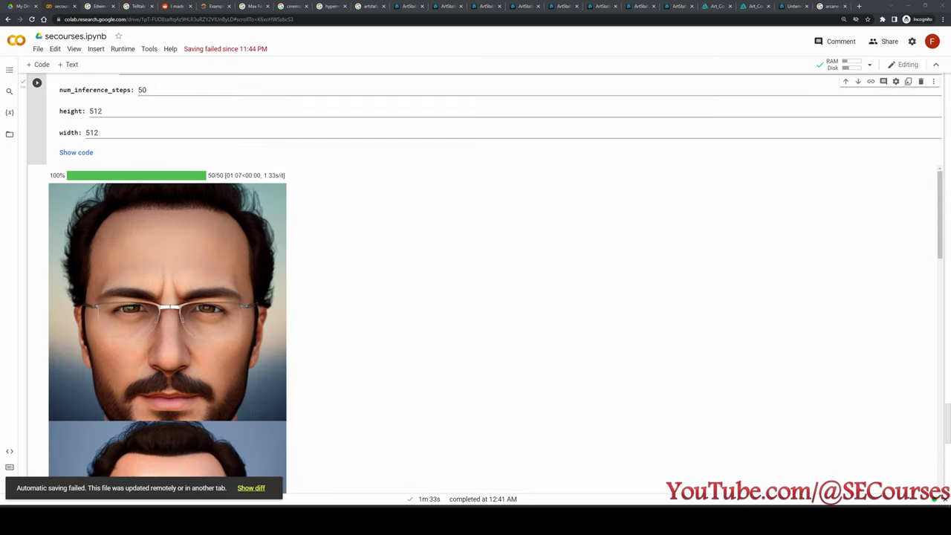
scroll(353, 289, up, 3)
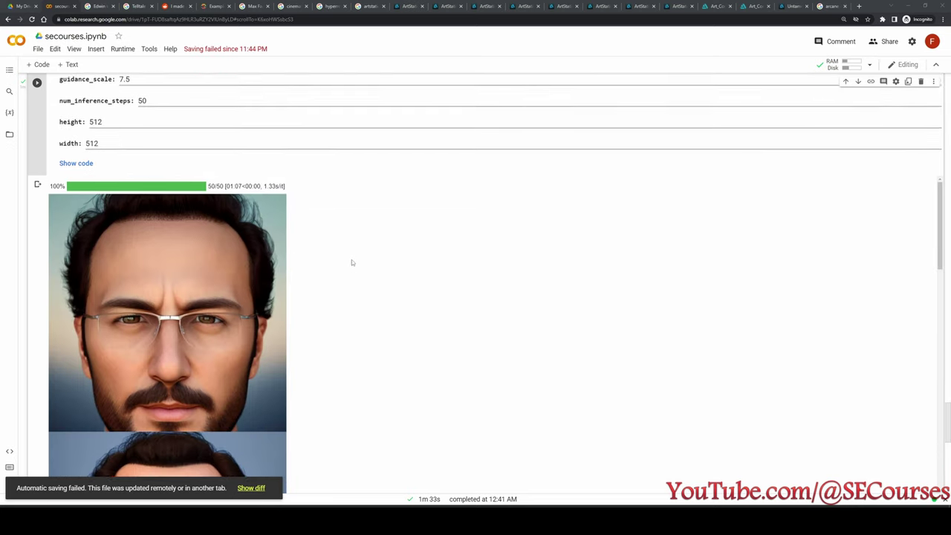
double_click(322, 117)
click(365, 290)
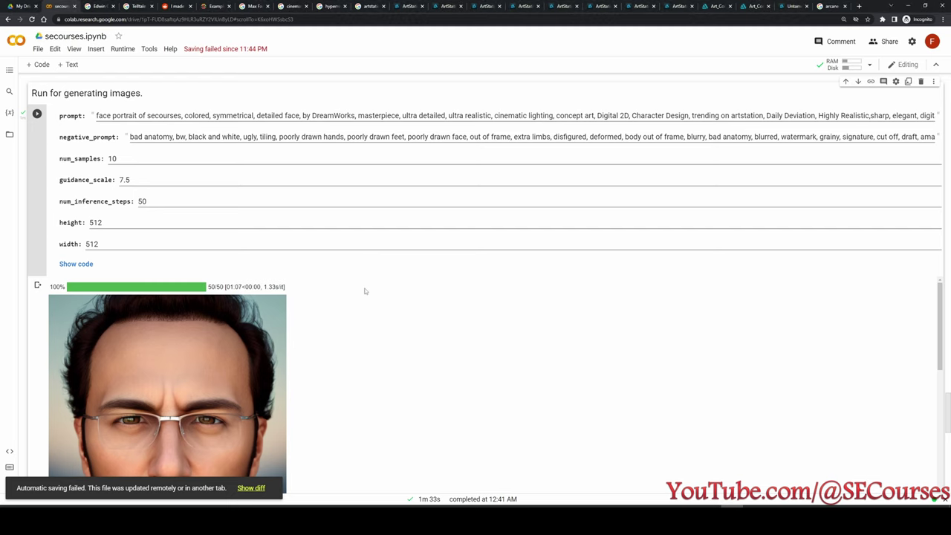
Look through the portraits generated with the DreamWorks prompt, down to the last image.
scroll(405, 339, down, 4)
scroll(412, 379, up, 2)
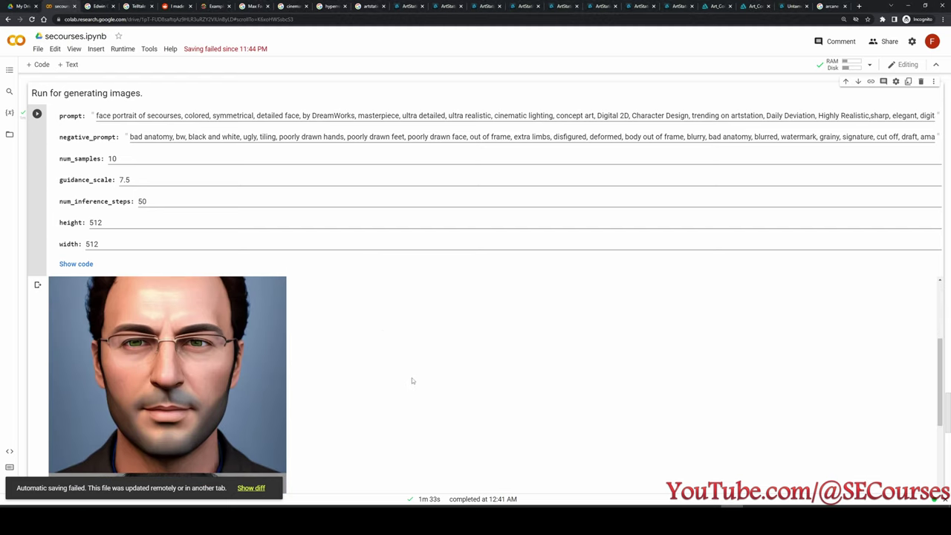
scroll(413, 381, down, 5)
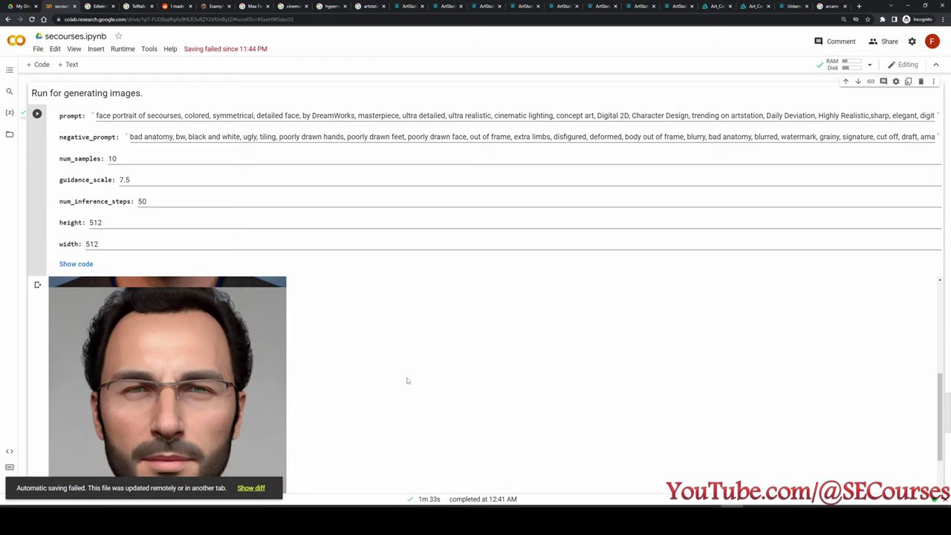
scroll(436, 191, down, 1)
scroll(353, 286, down, 8)
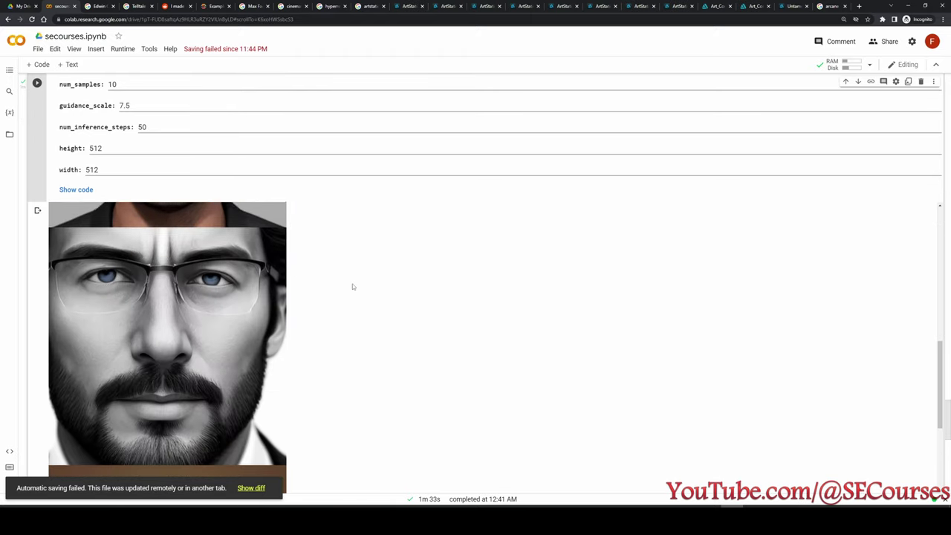
scroll(396, 291, down, 6)
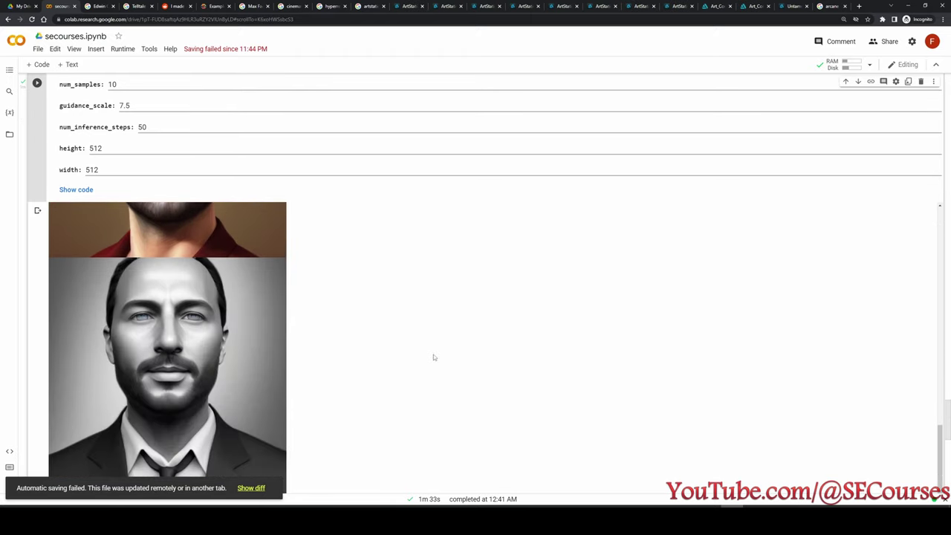
scroll(253, 342, down, 6)
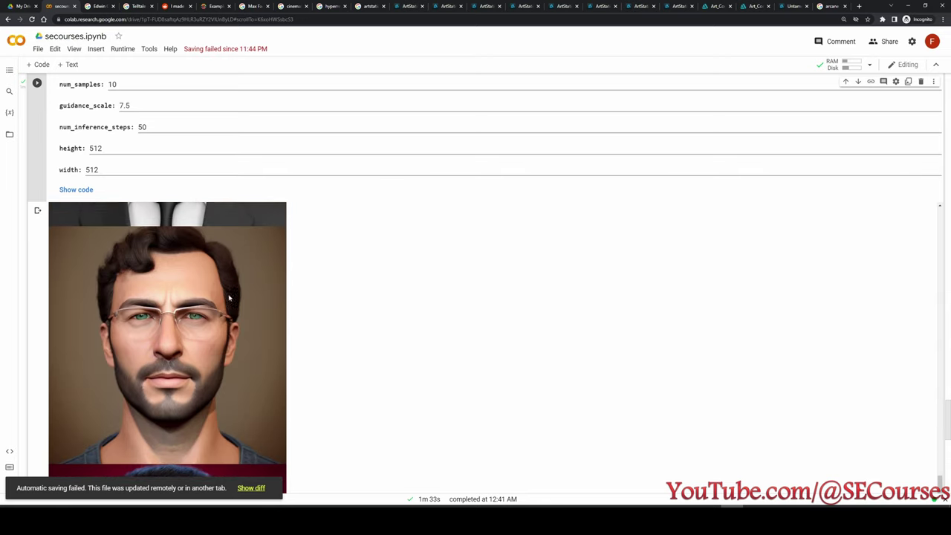
scroll(238, 334, down, 1)
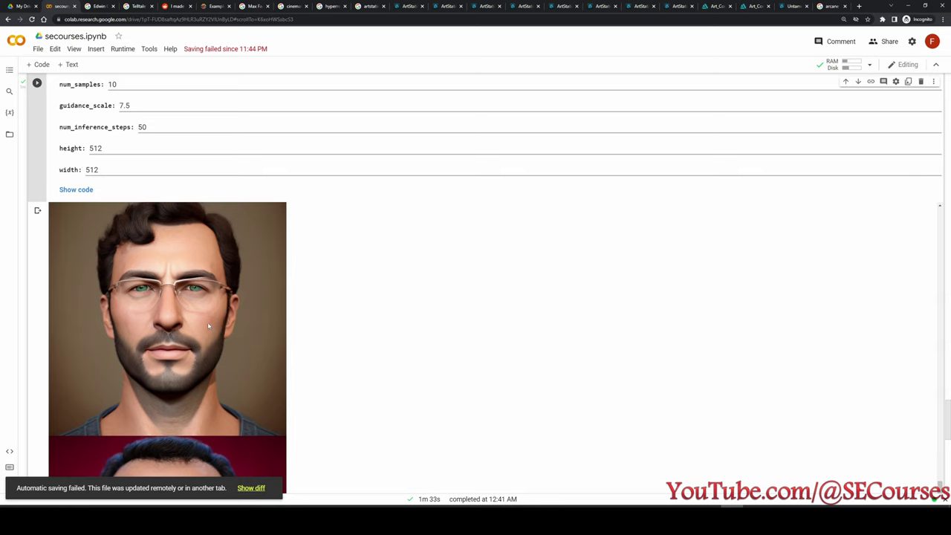
scroll(210, 325, down, 3)
scroll(226, 309, down, 10)
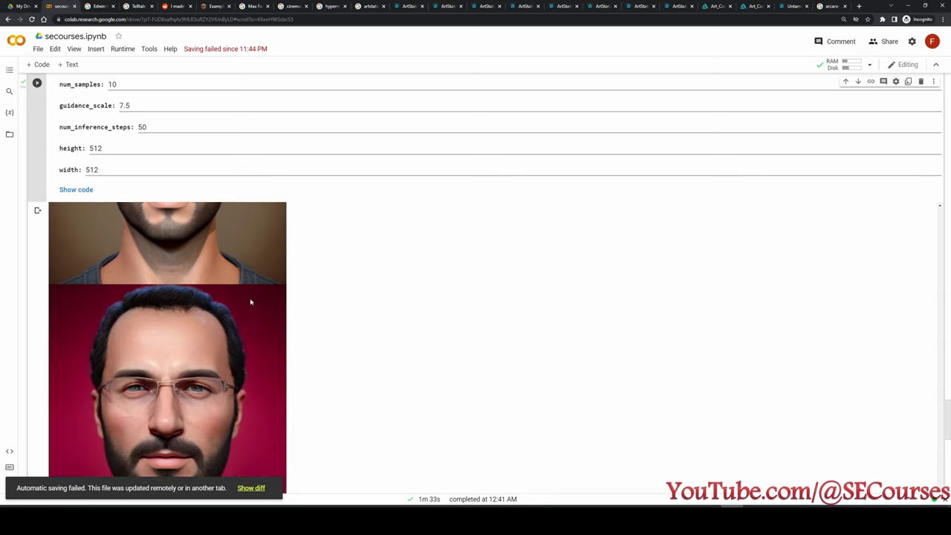
scroll(289, 348, down, 5)
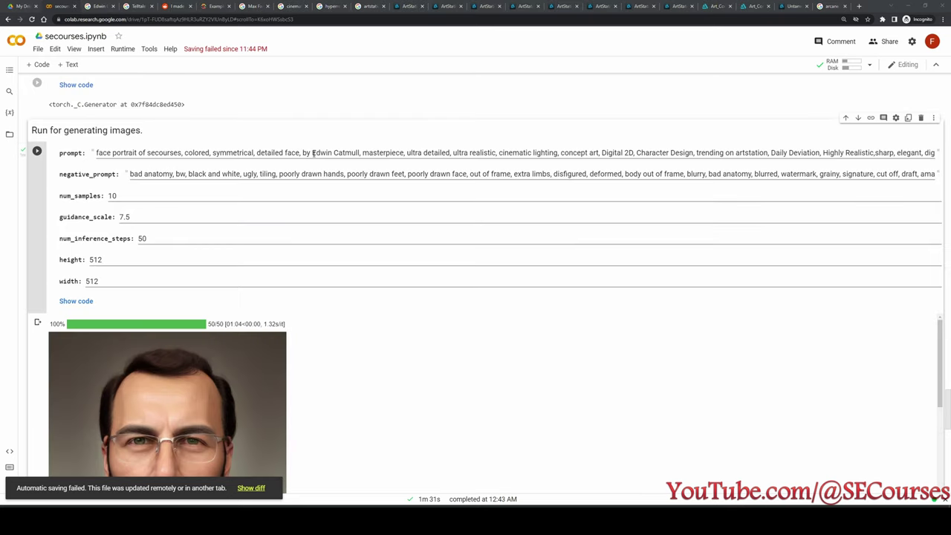
Look through the portraits generated with the Edwin Catmull prompt, from the first image down to the last ones.
scroll(371, 227, down, 2)
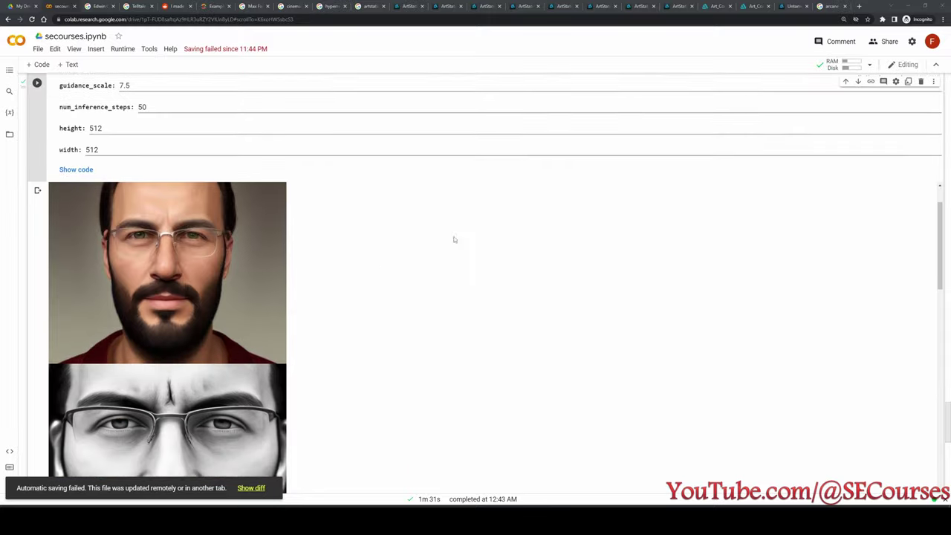
scroll(206, 300, down, 10)
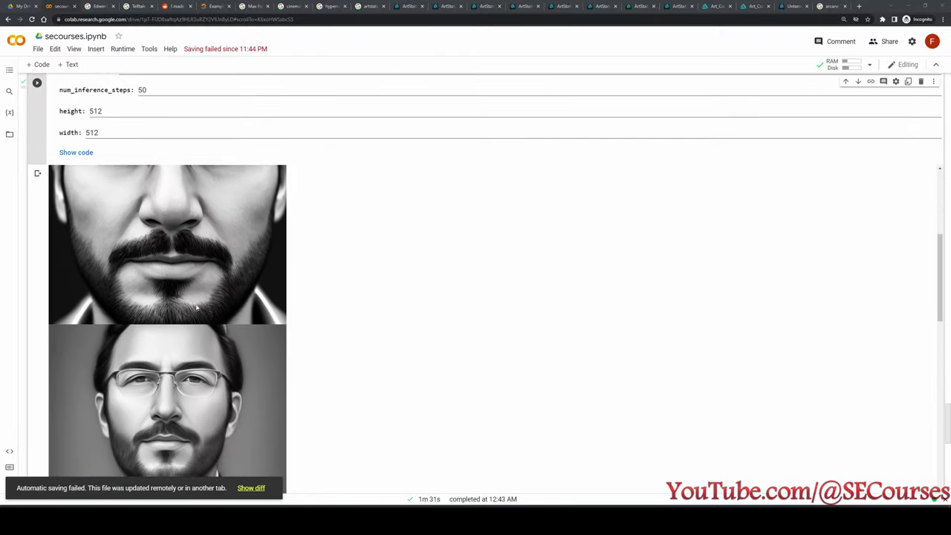
scroll(190, 321, down, 10)
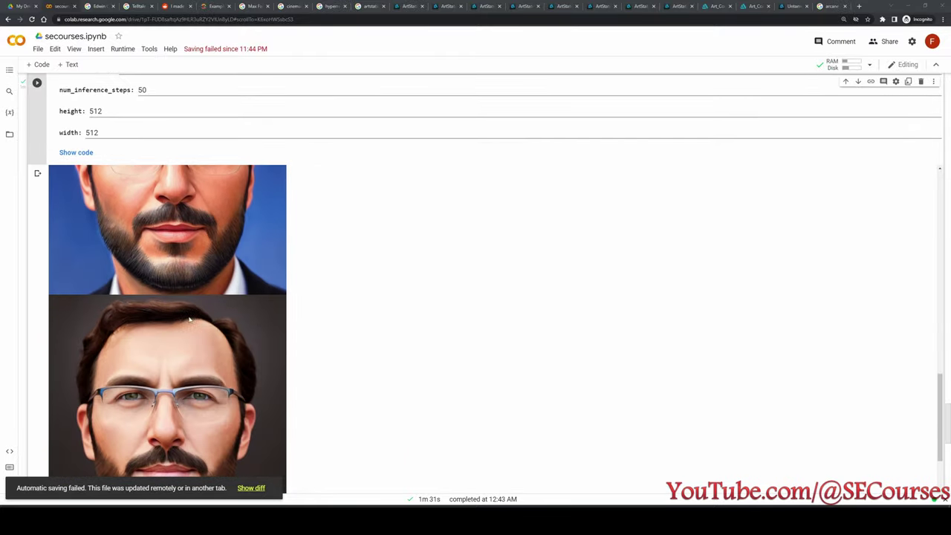
scroll(199, 328, down, 3)
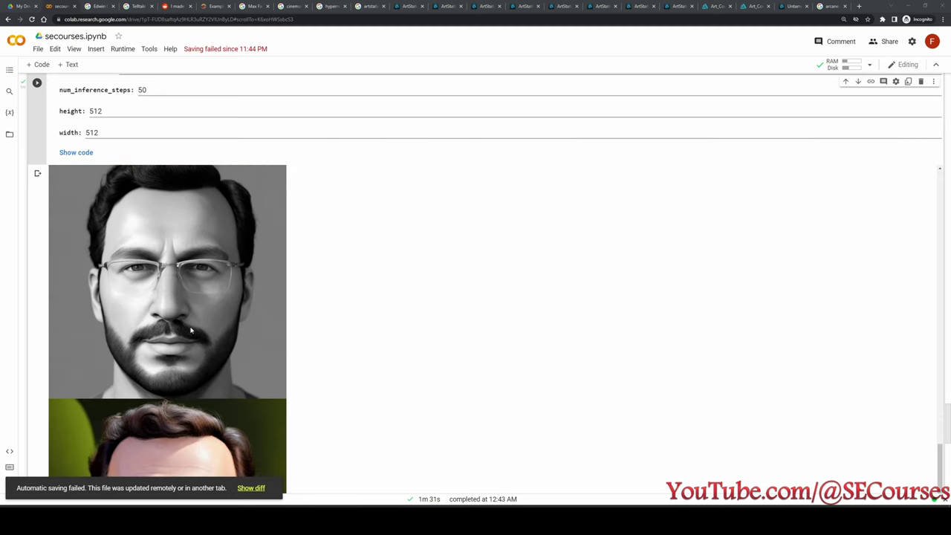
scroll(191, 329, down, 3)
scroll(399, 328, down, 2)
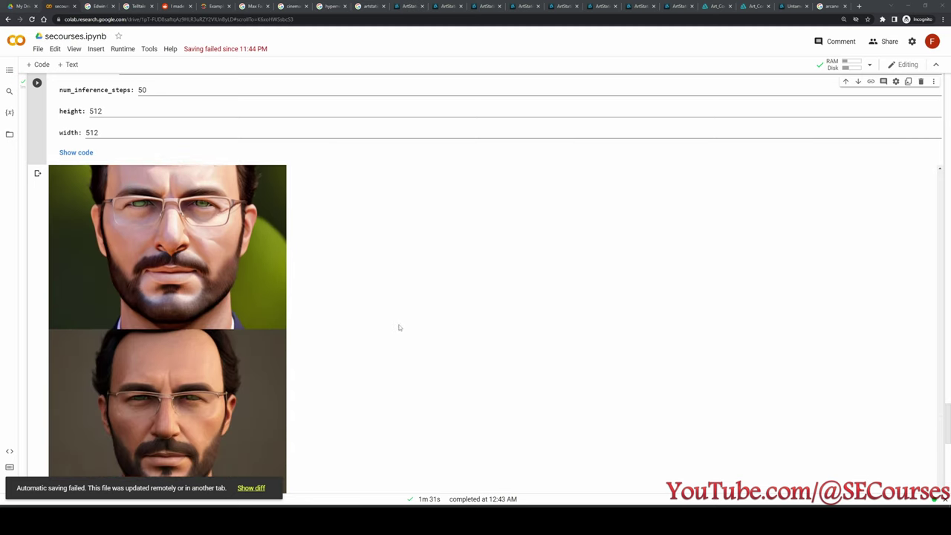
scroll(400, 328, down, 3)
scroll(322, 331, down, 2)
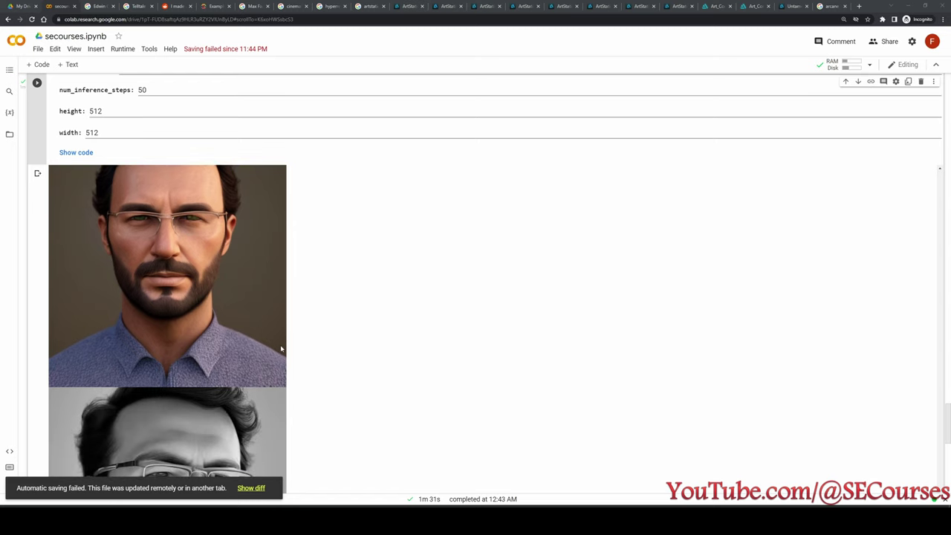
scroll(280, 344, down, 5)
scroll(389, 340, down, 3)
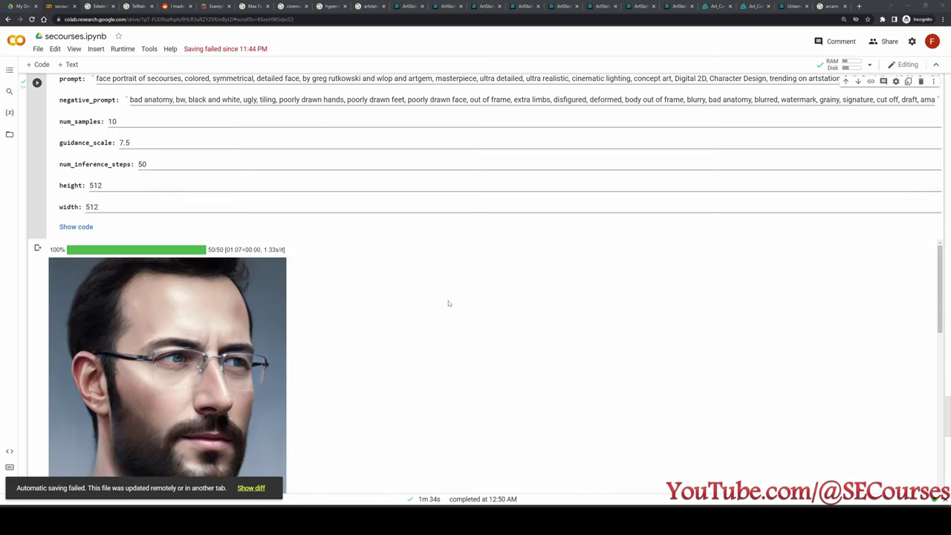
Highlight the prompt terms greg rutkowski and artgem one after the other to examine the artists named in the prompt.
scroll(448, 303, down, 3)
scroll(441, 144, up, 3)
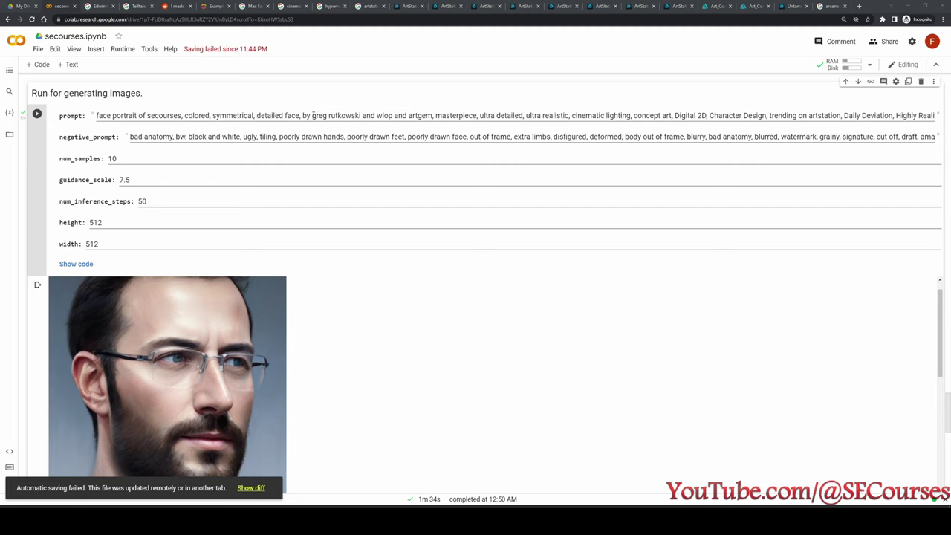
drag(312, 116, 362, 116)
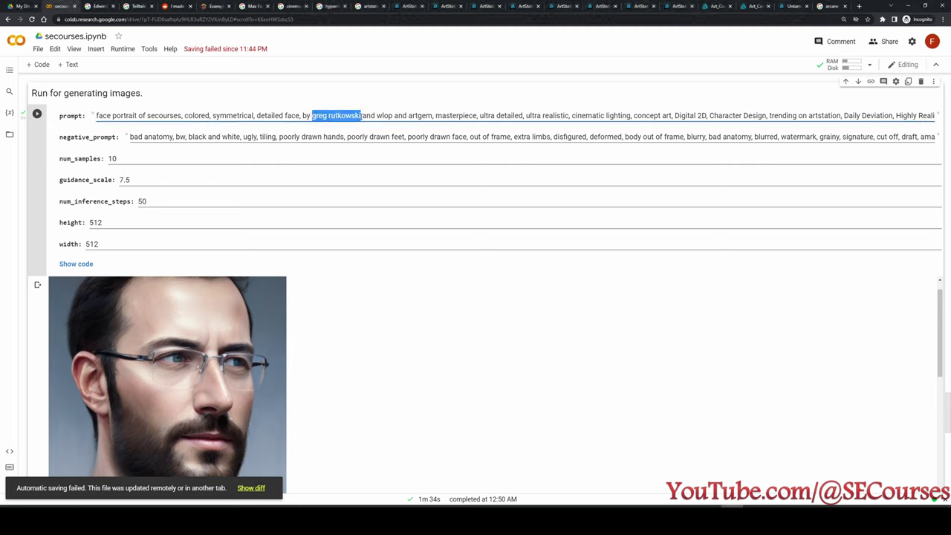
double_click(423, 115)
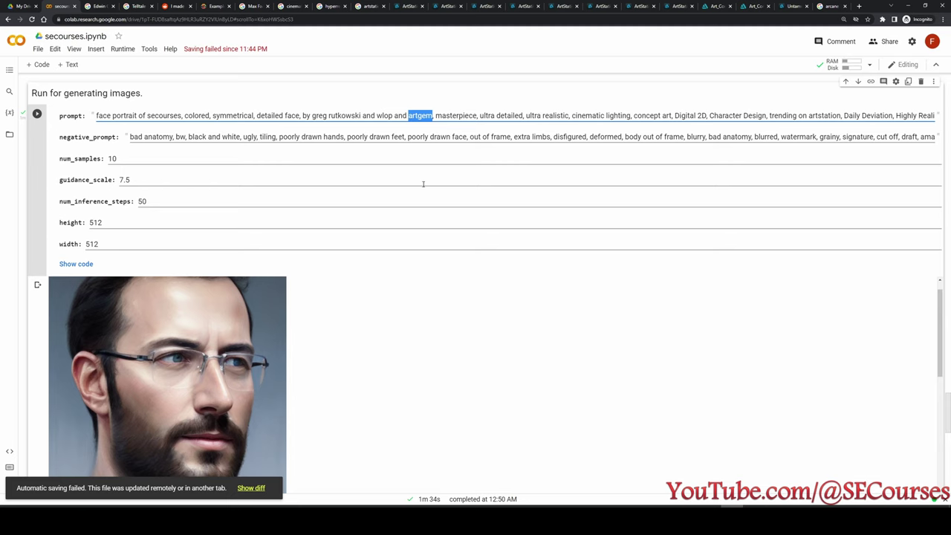
Enlarge the page to 150% and look through all portraits generated with the greg rutkowski, wlop and artgem prompt.
scroll(422, 185, down, 3)
key(ctrl+plus)
key(ctrl+plus)
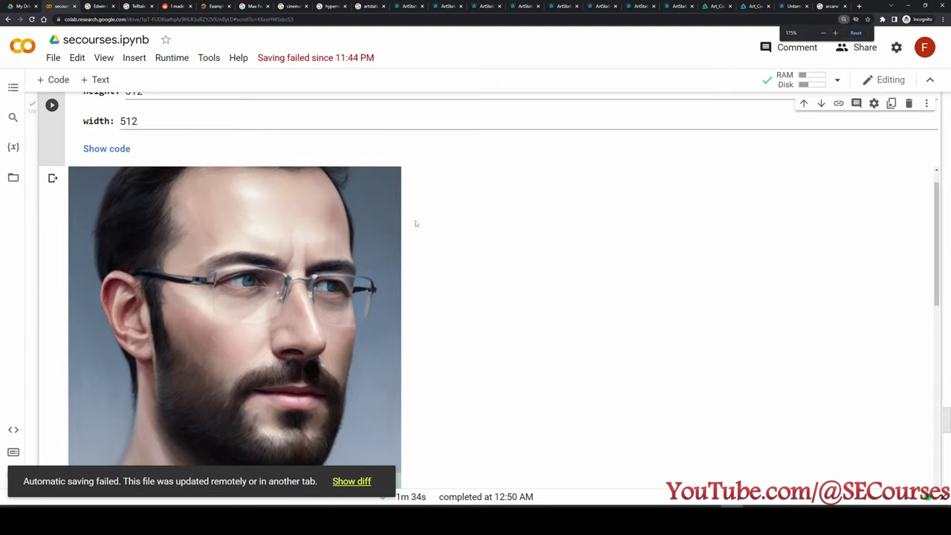
key(ctrl+minus)
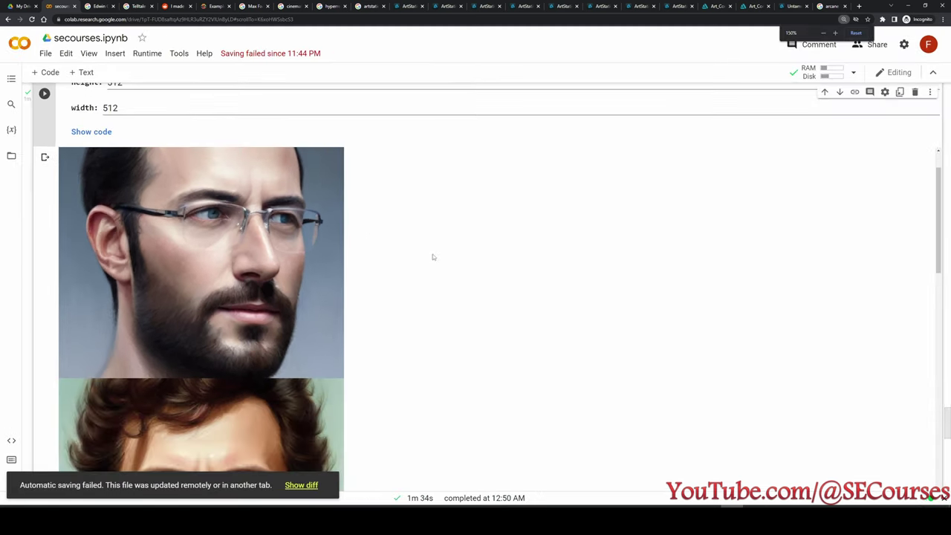
scroll(269, 269, down, 3)
scroll(269, 269, down, 1)
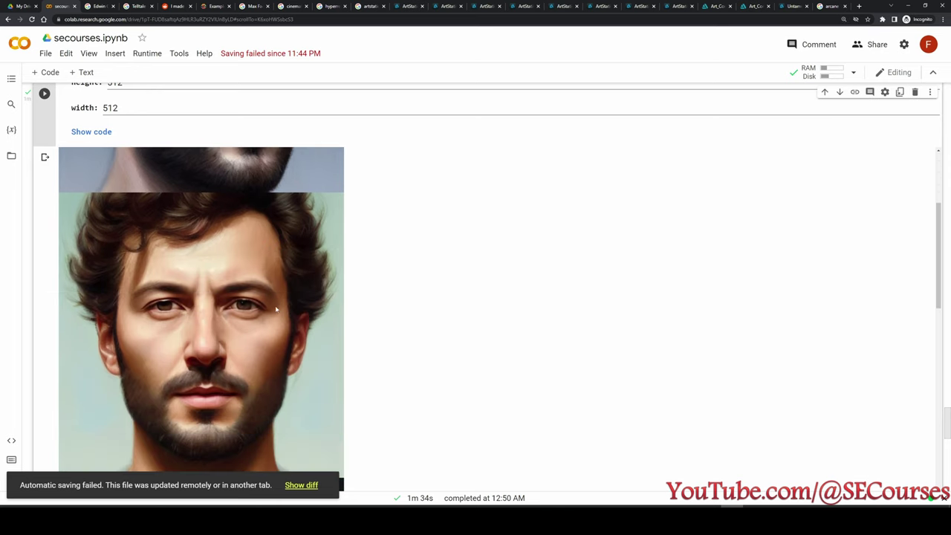
scroll(292, 305, down, 4)
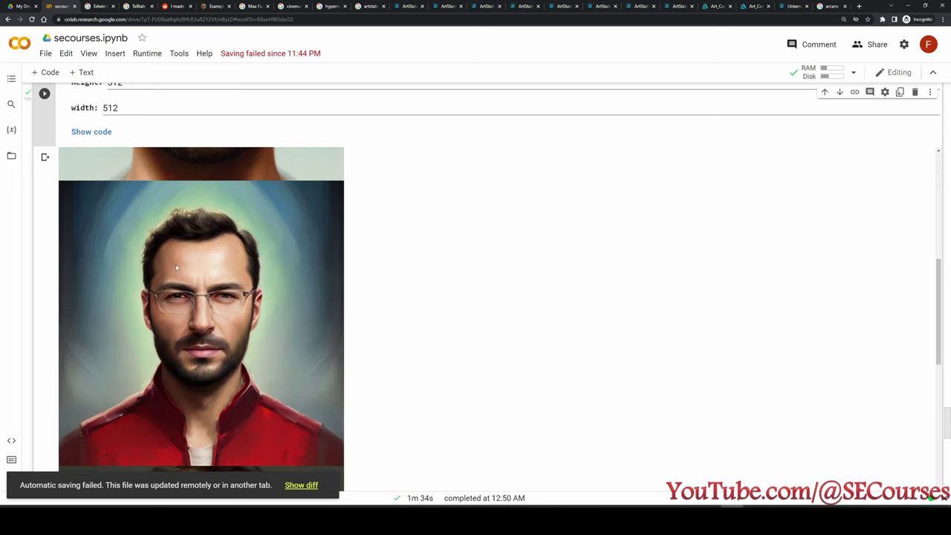
scroll(370, 280, down, 4)
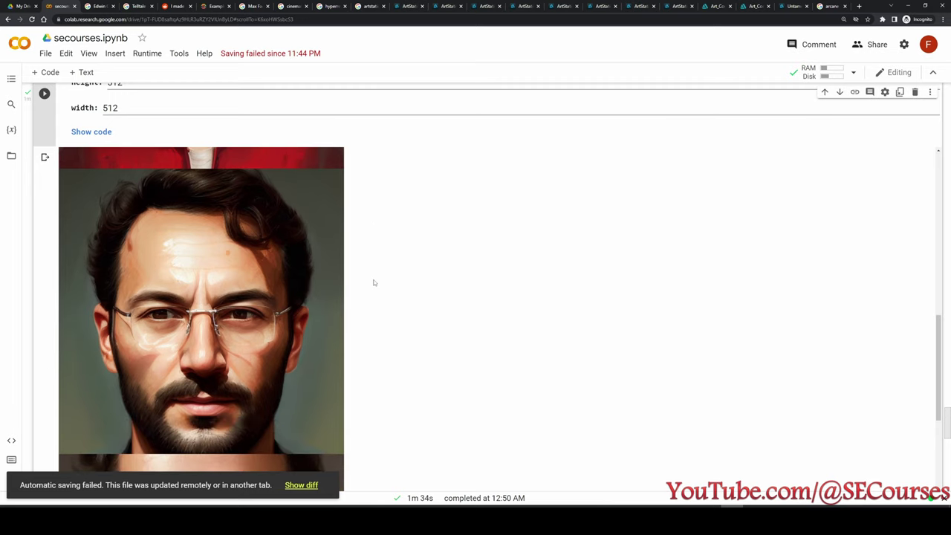
scroll(374, 283, down, 4)
scroll(374, 284, down, 4)
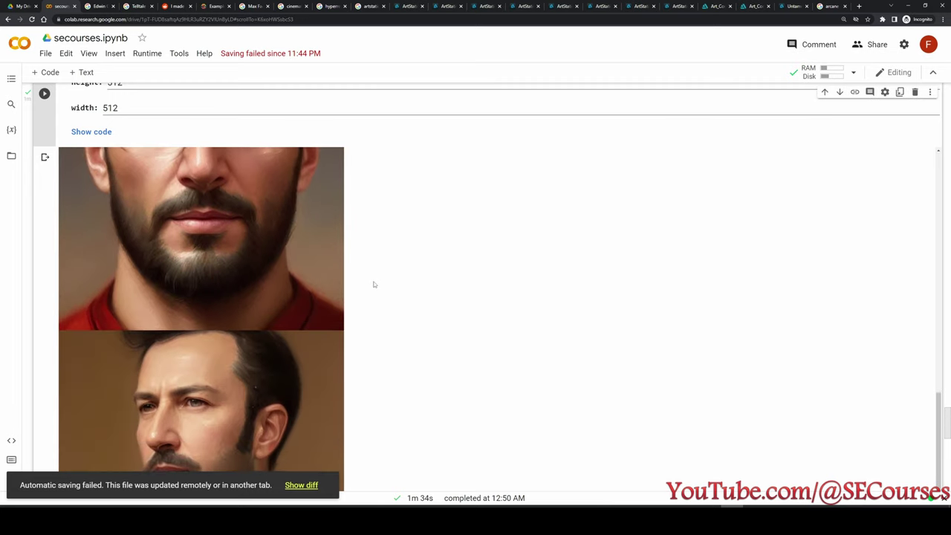
scroll(373, 284, down, 4)
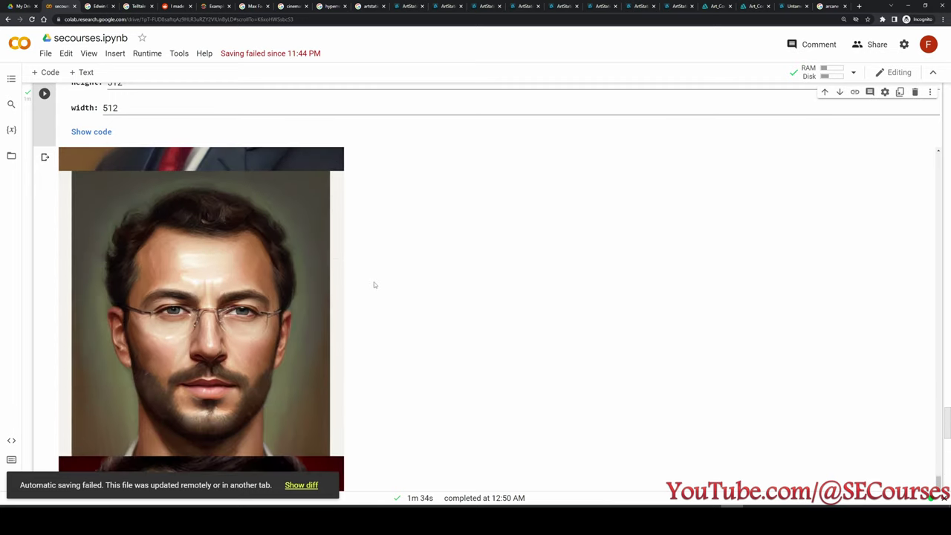
scroll(374, 285, down, 6)
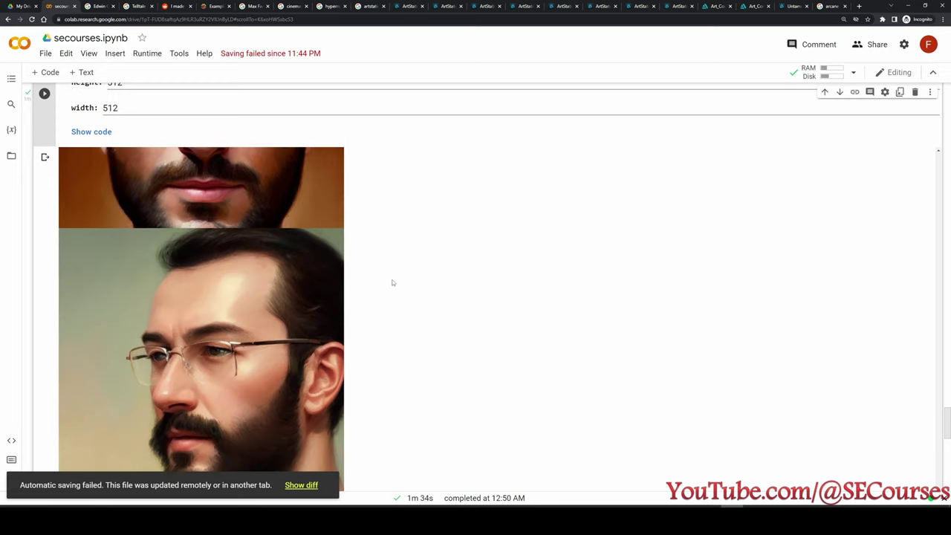
scroll(441, 283, down, 5)
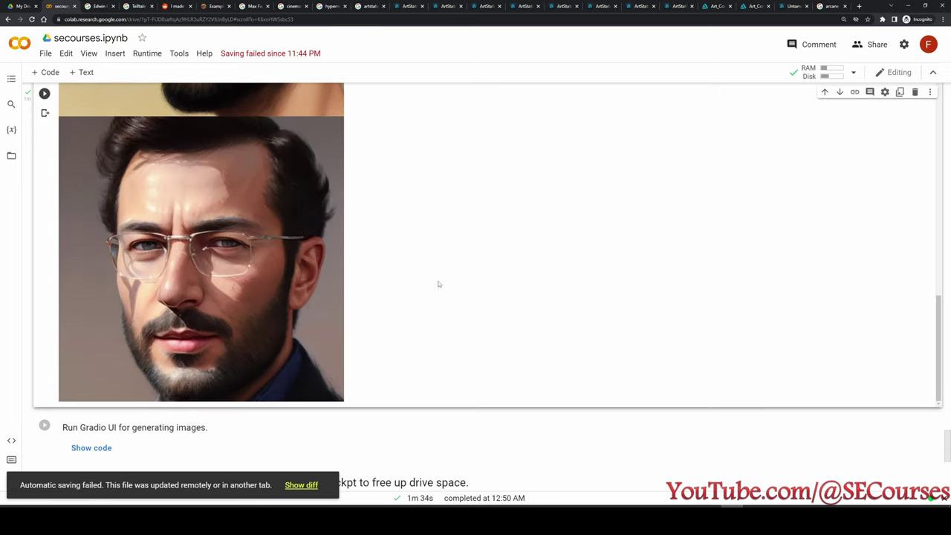
scroll(453, 291, down, 10)
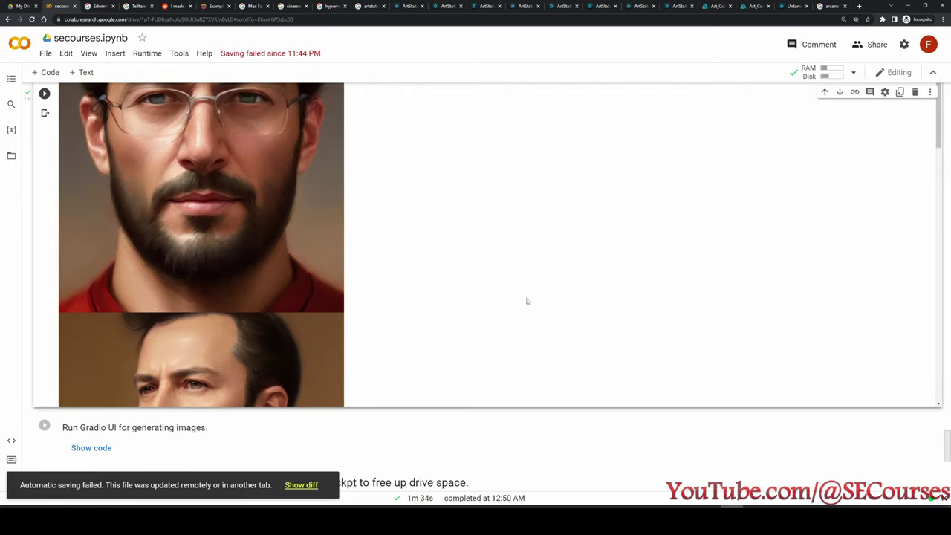
scroll(502, 180, up, 15)
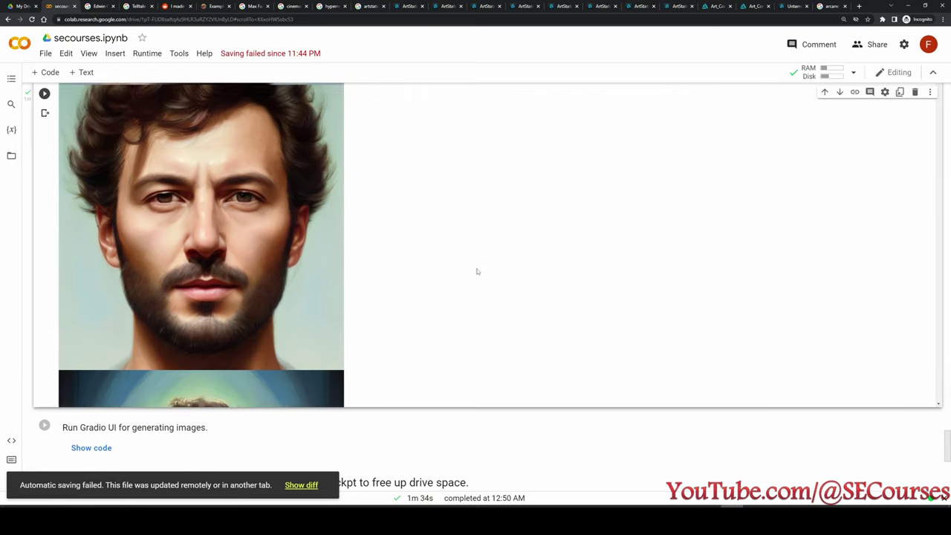
Examine the face portrait prompt that names no artist, above its first generated portrait.
scroll(668, 223, up, 1)
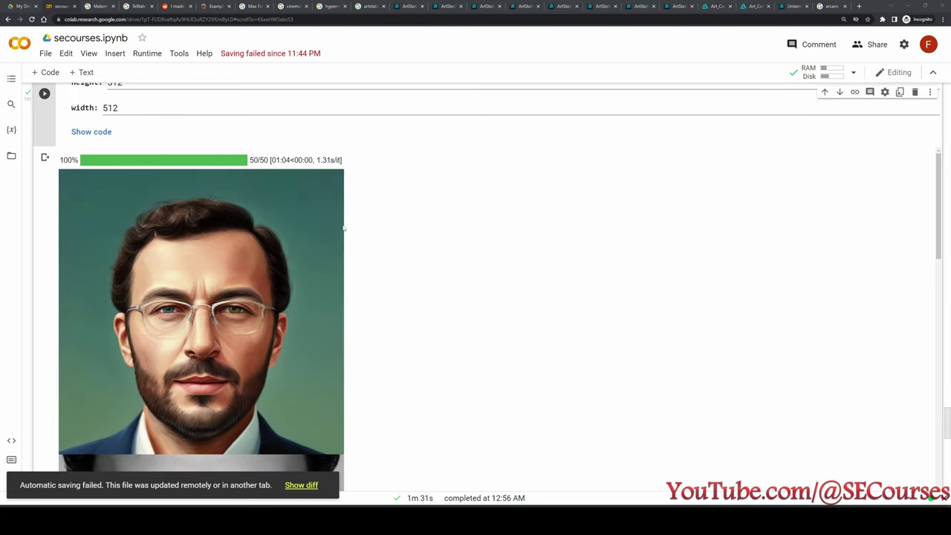
scroll(421, 212, up, 3)
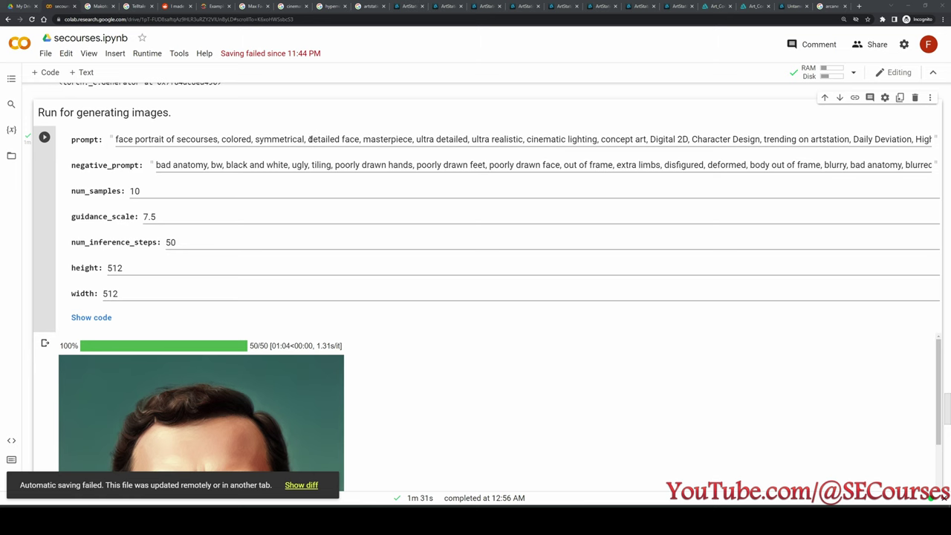
scroll(417, 329, down, 3)
scroll(412, 320, up, 4)
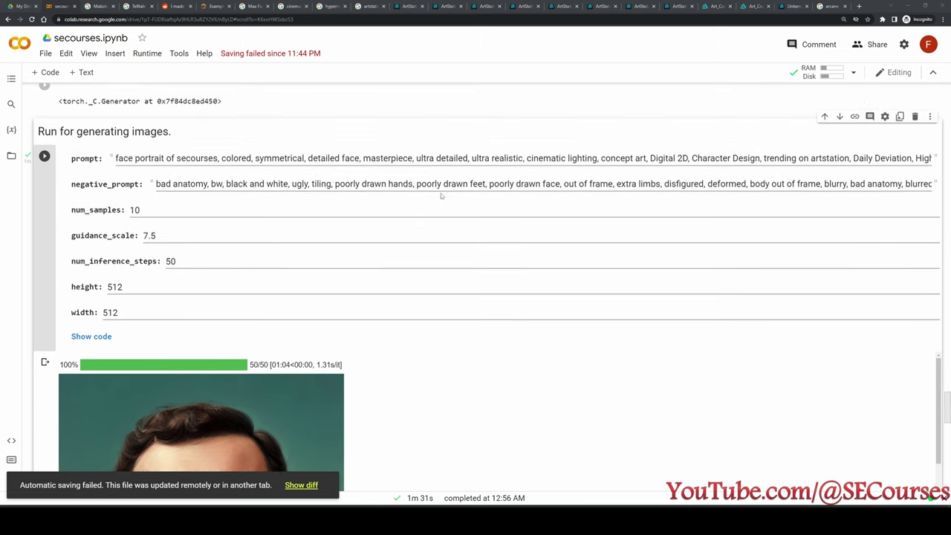
click(437, 176)
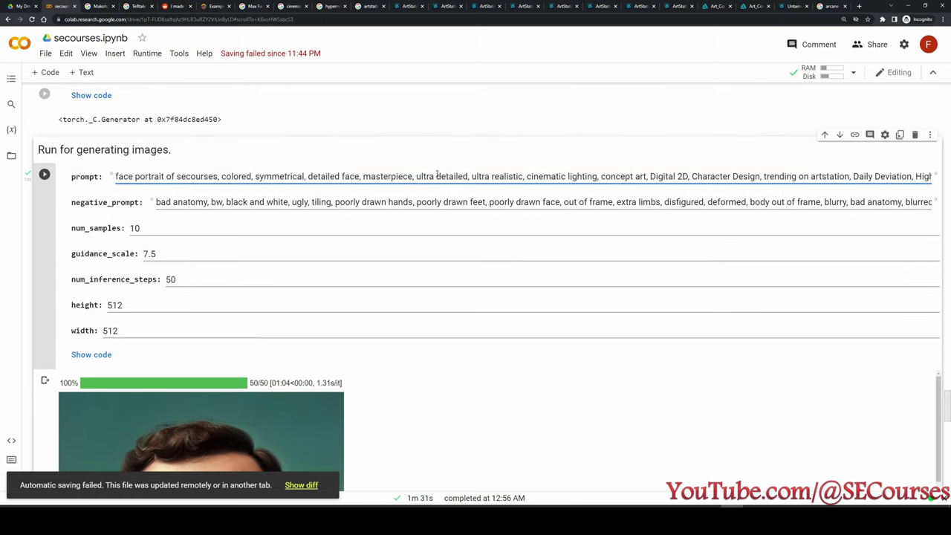
Look through the portraits generated with the prompt that names no artist.
scroll(442, 264, down, 2)
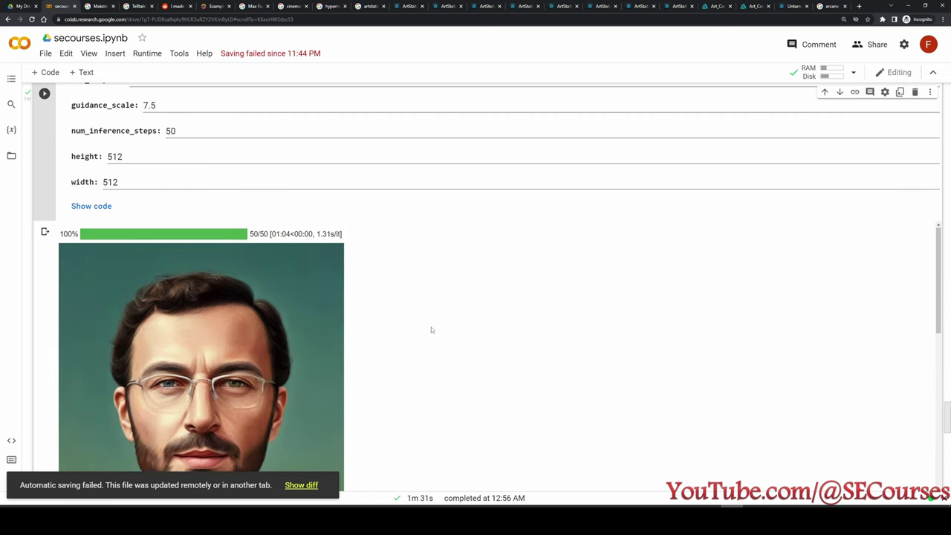
scroll(220, 346, down, 4)
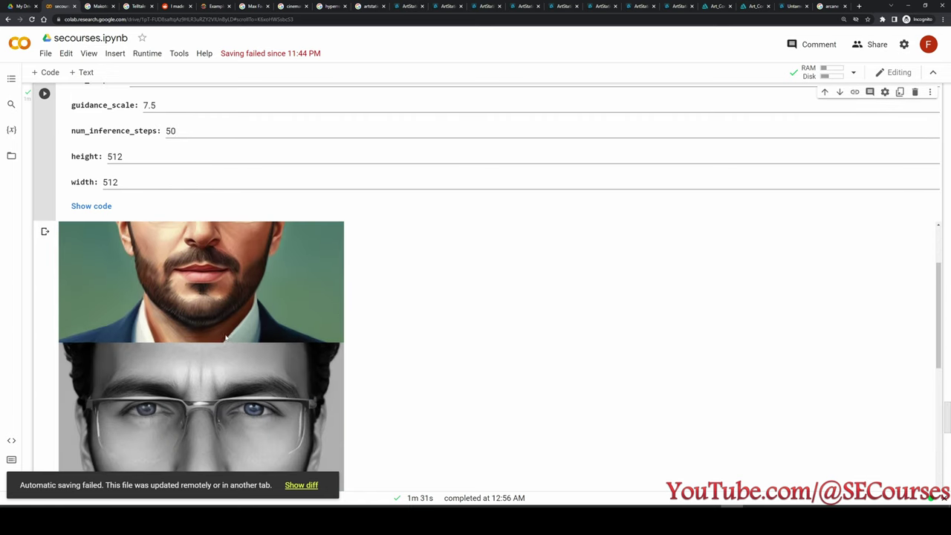
scroll(208, 357, down, 4)
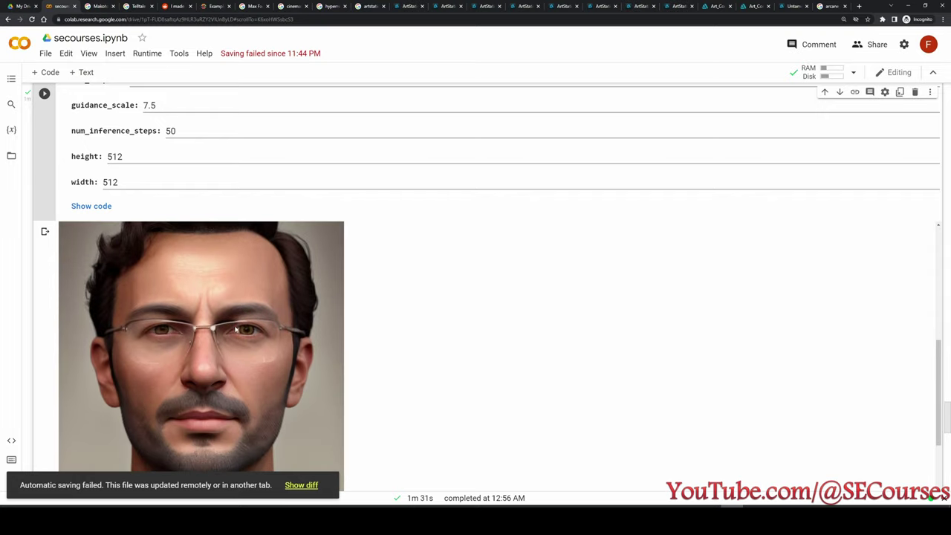
scroll(238, 357, down, 4)
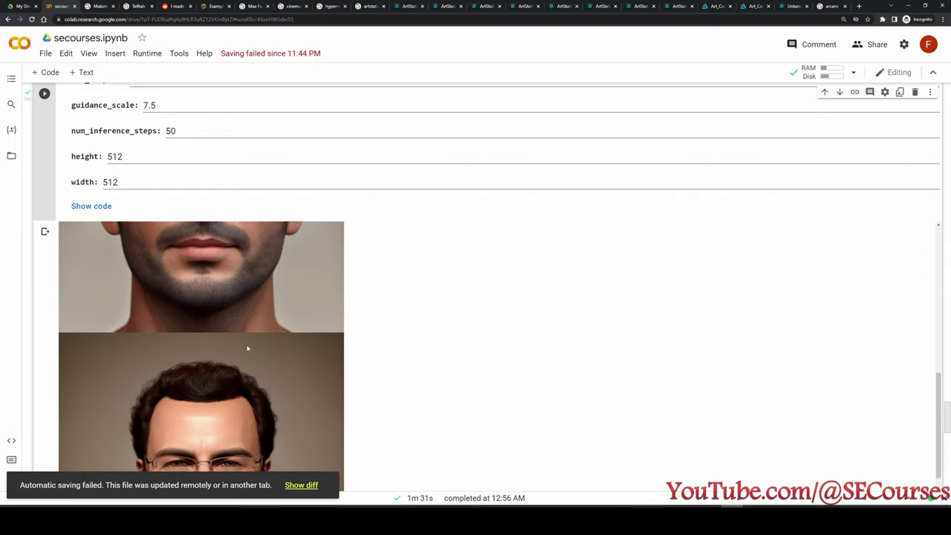
scroll(227, 334, down, 4)
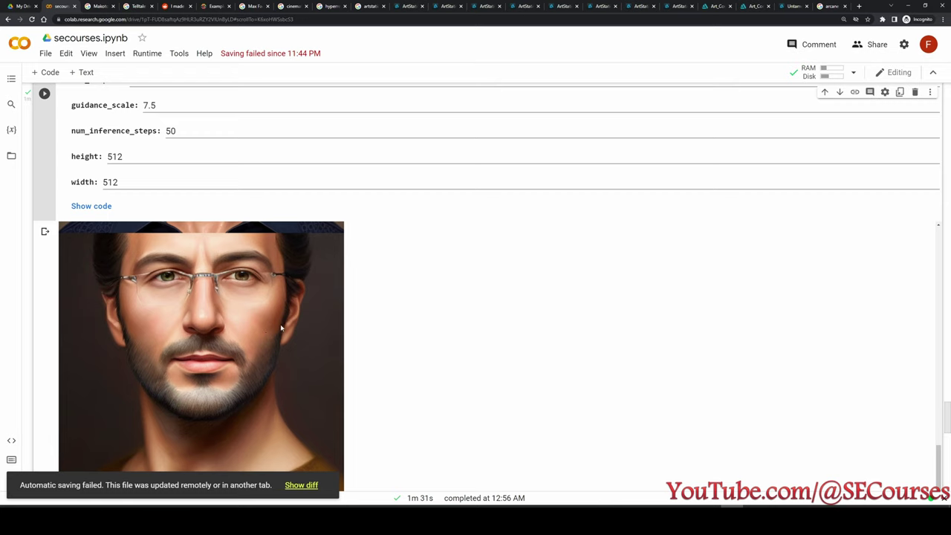
scroll(264, 325, down, 4)
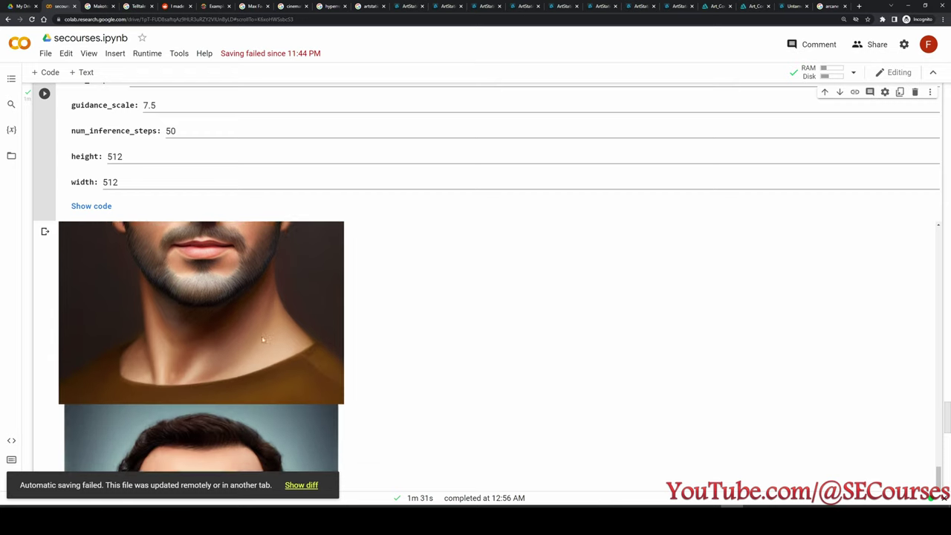
scroll(281, 347, down, 4)
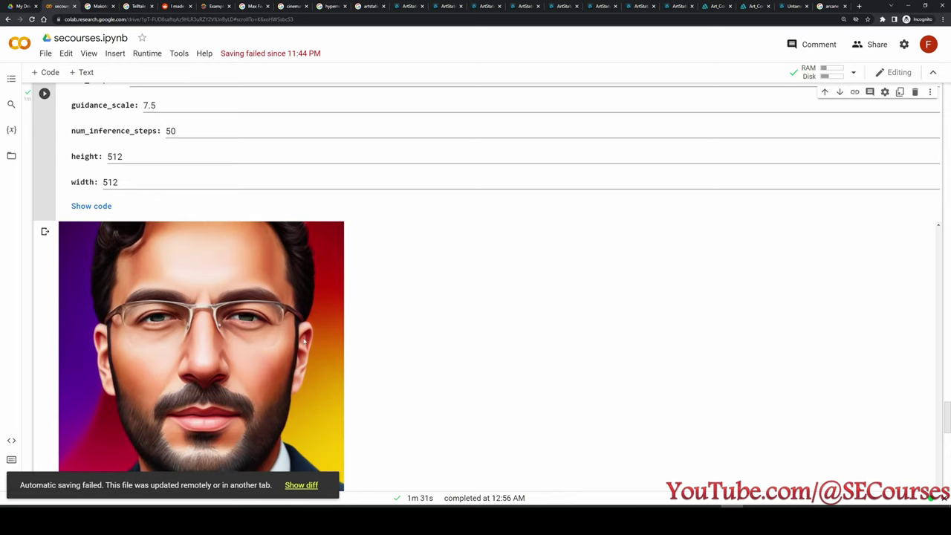
Look through the generated face portraits in the image generation cell's output.
scroll(382, 334, down, 4)
scroll(444, 335, down, 4)
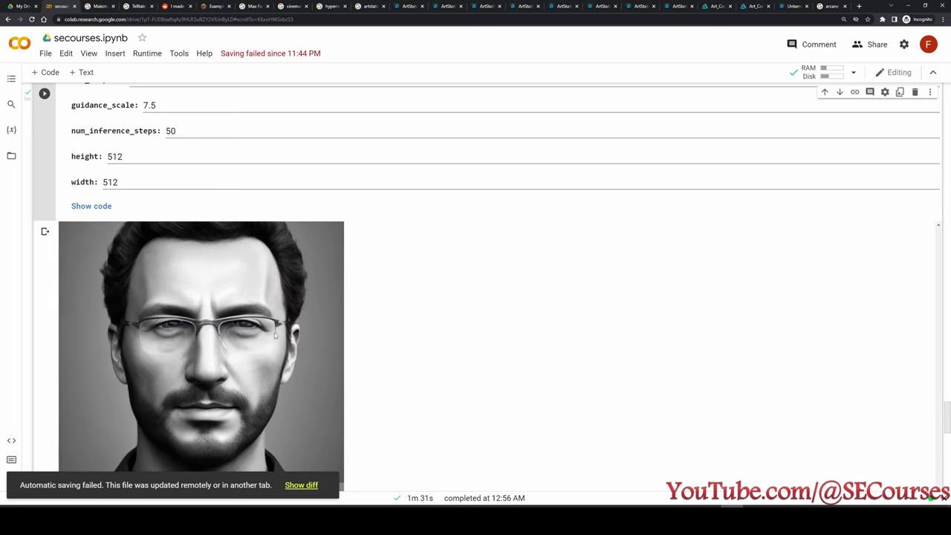
scroll(275, 336, down, 8)
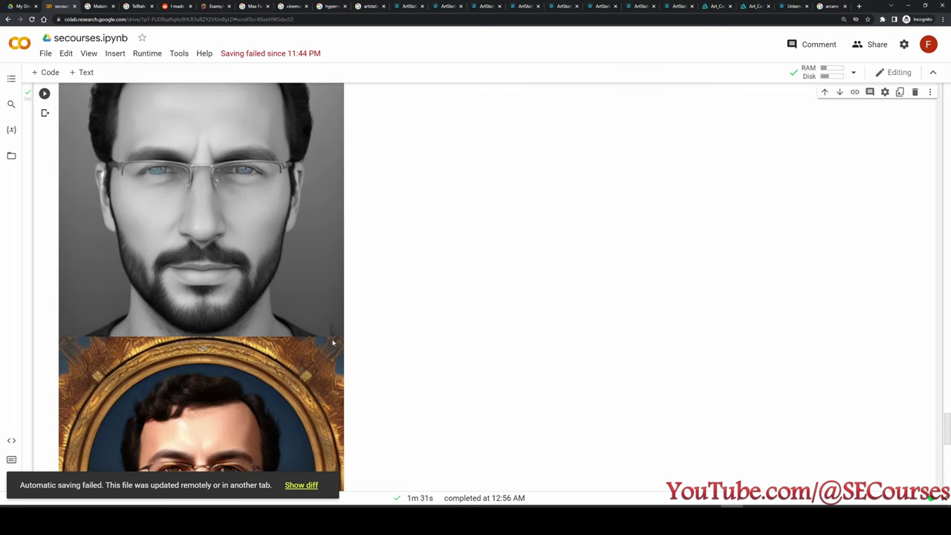
scroll(374, 331, down, 3)
scroll(461, 342, up, 6)
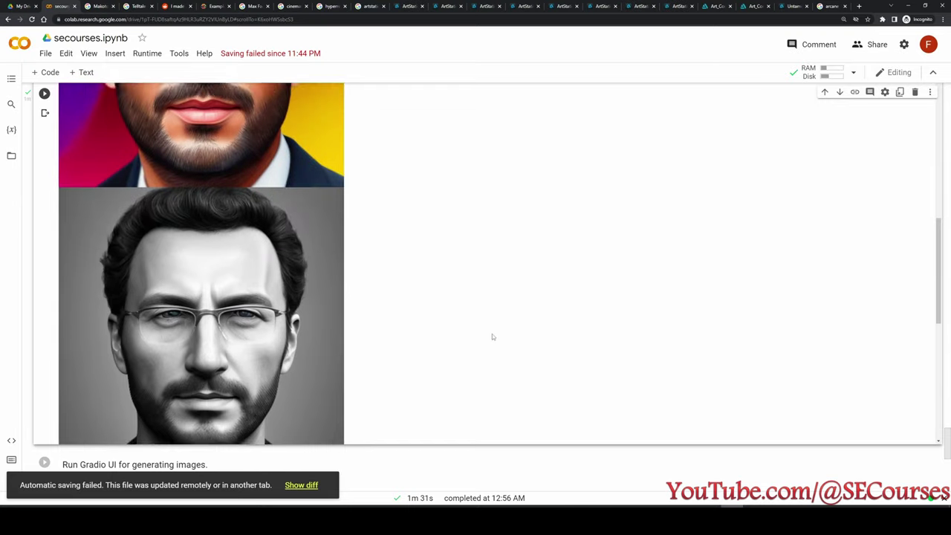
Add "with long hair" after "secourses" in the image generation prompt and run the cell.
scroll(492, 337, up, 10)
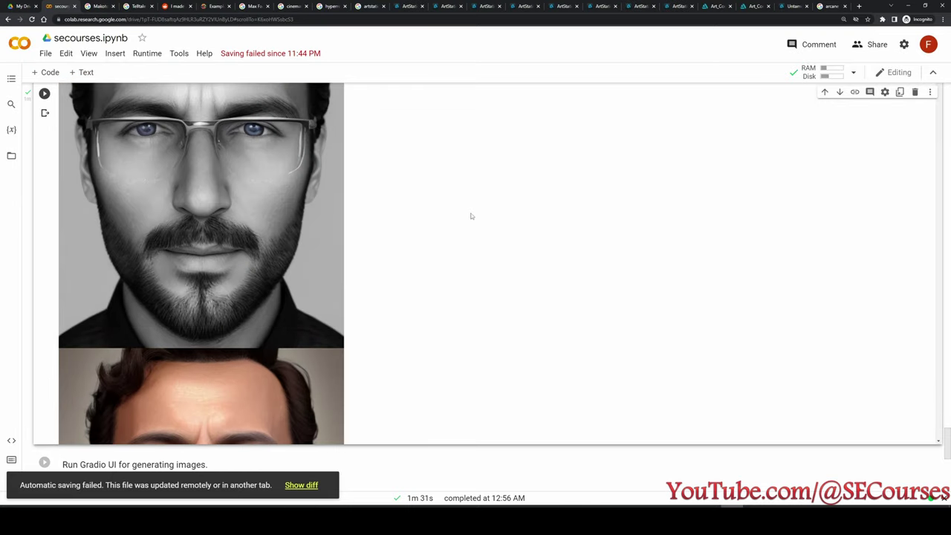
scroll(470, 216, up, 10)
scroll(391, 404, down, 2)
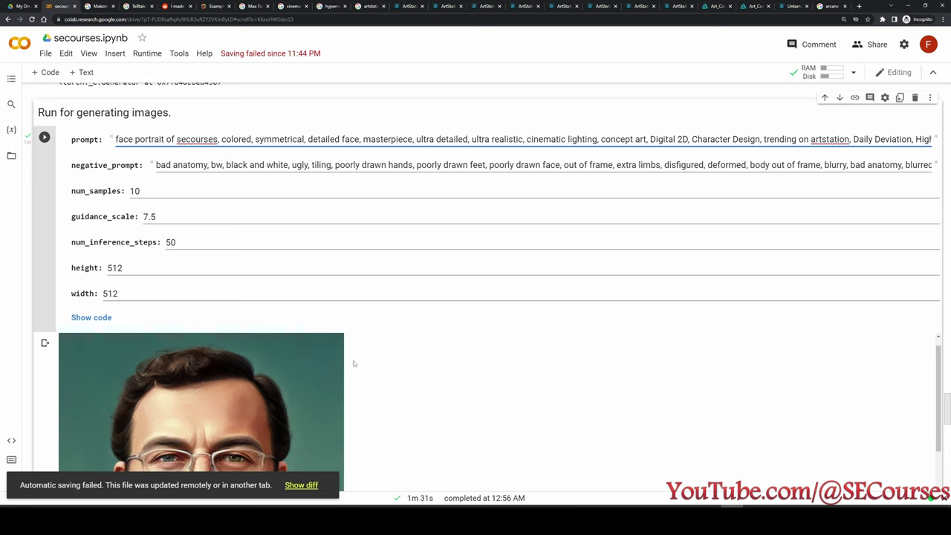
text(with long hai)
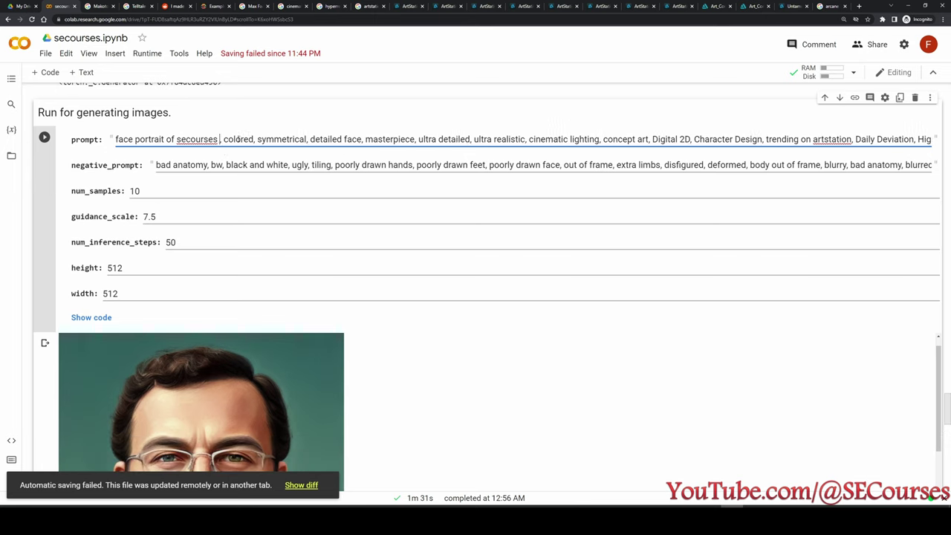
text(r)
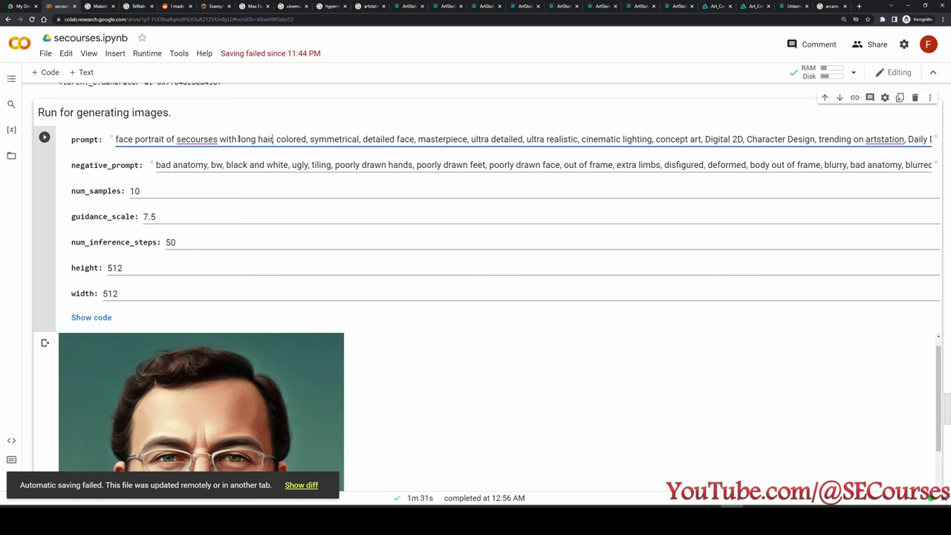
click(45, 137)
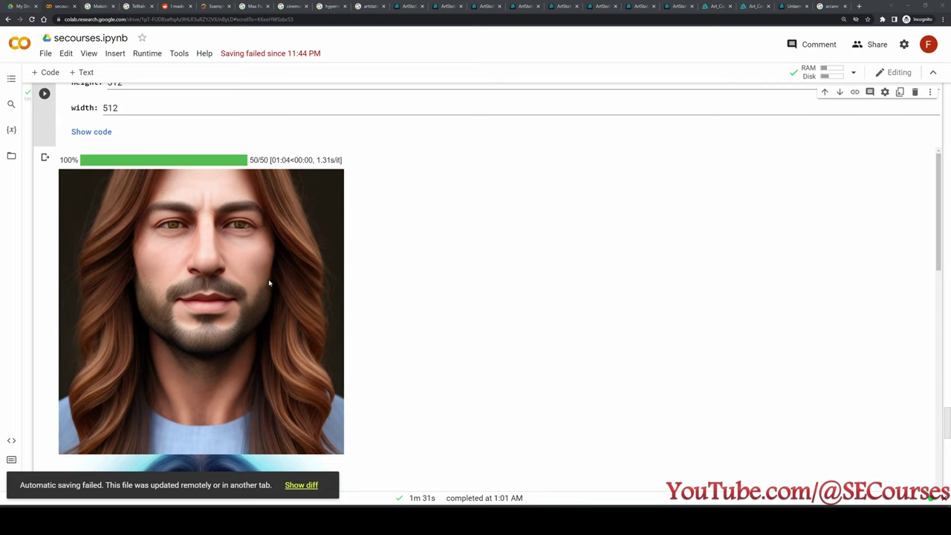
Examine the new long-hair portraits for hair length, likeness, glasses and eye colour.
scroll(270, 288, down, 4)
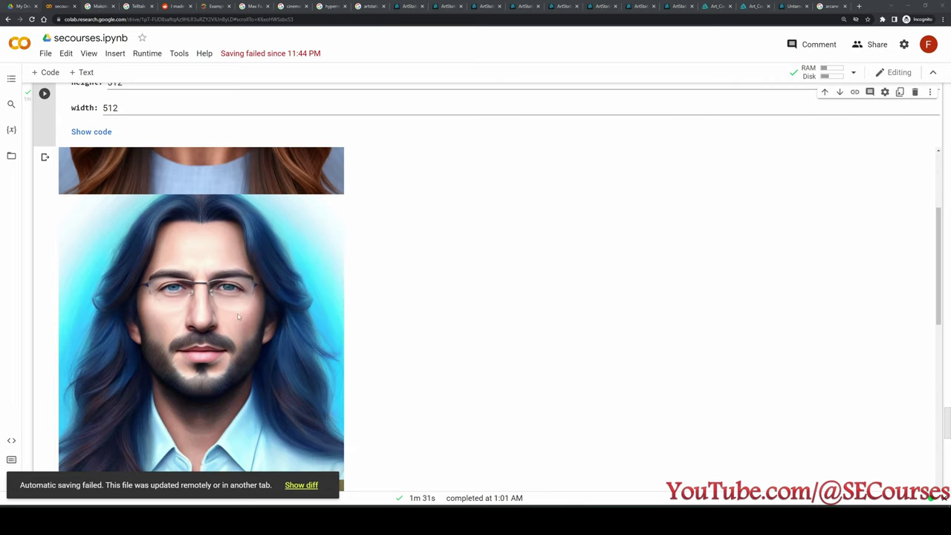
scroll(225, 249, down, 1)
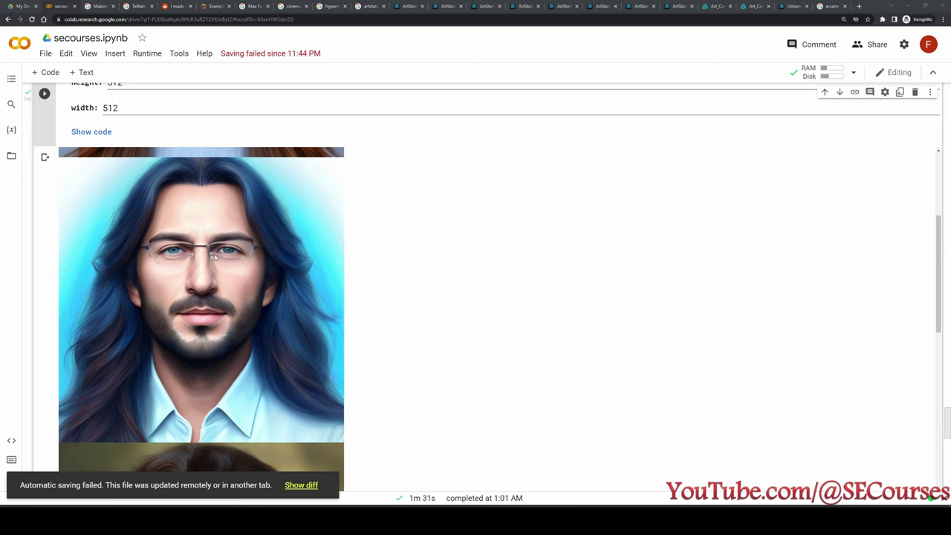
scroll(270, 324, down, 5)
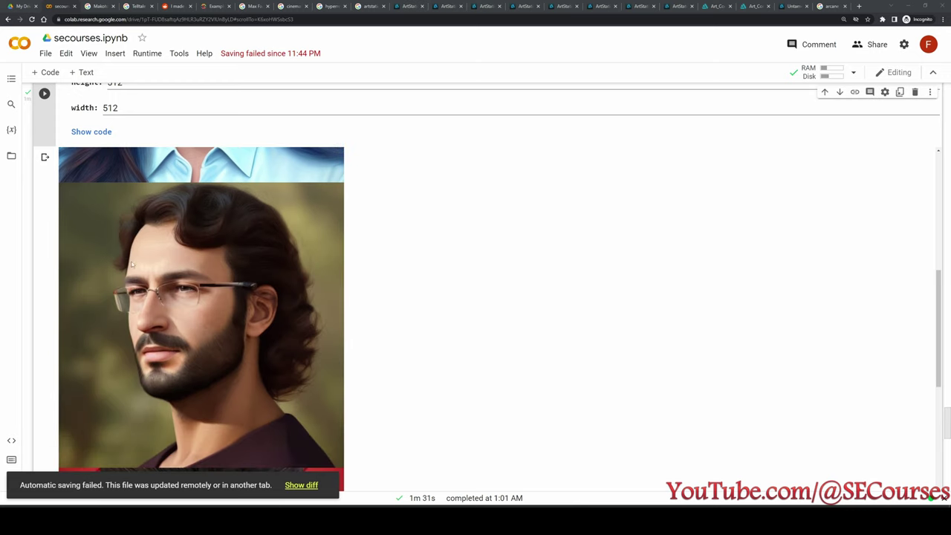
scroll(245, 319, down, 5)
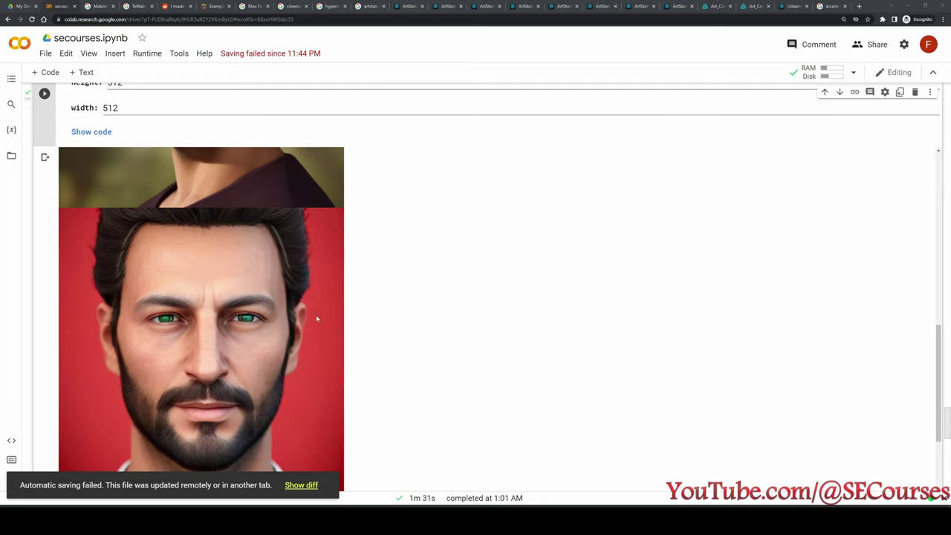
scroll(245, 323, down, 3)
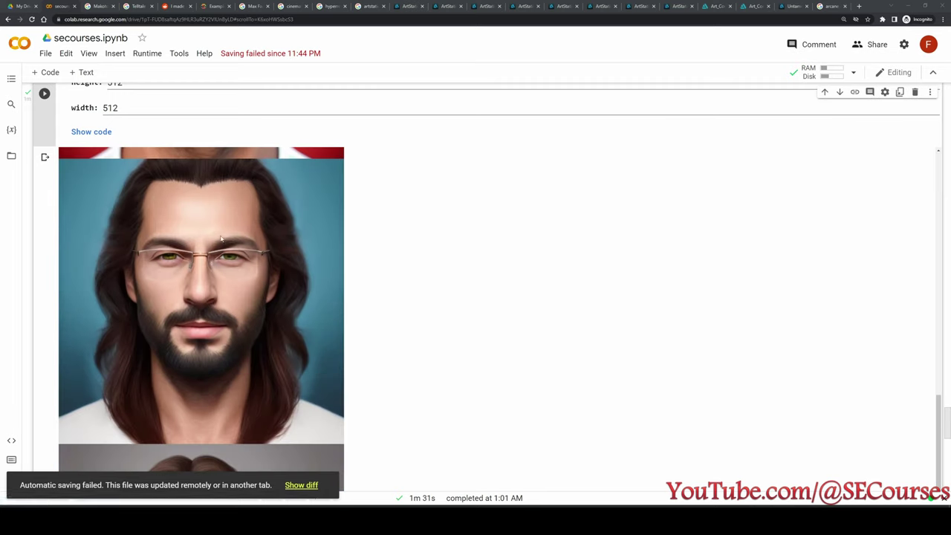
scroll(278, 310, down, 5)
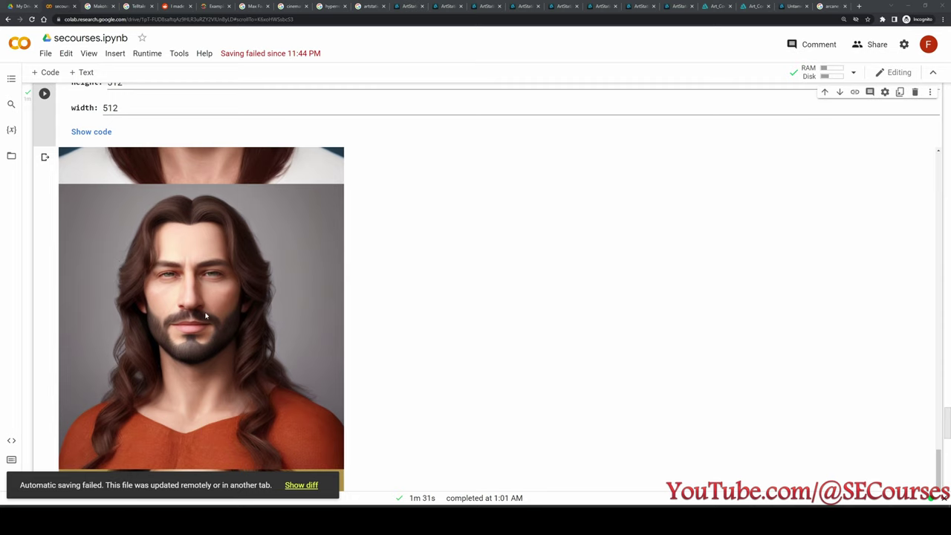
scroll(169, 330, down, 5)
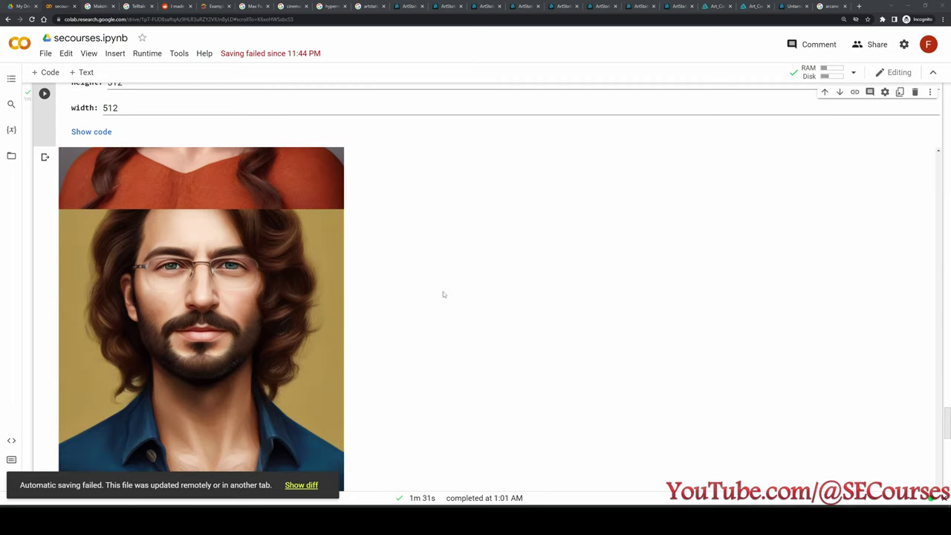
scroll(256, 308, down, 5)
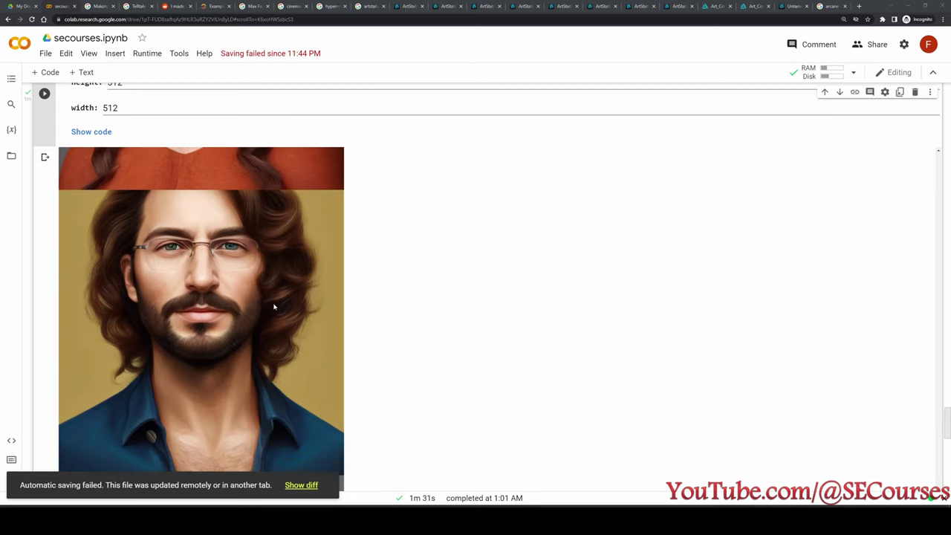
scroll(417, 316, down, 2)
scroll(417, 315, down, 2)
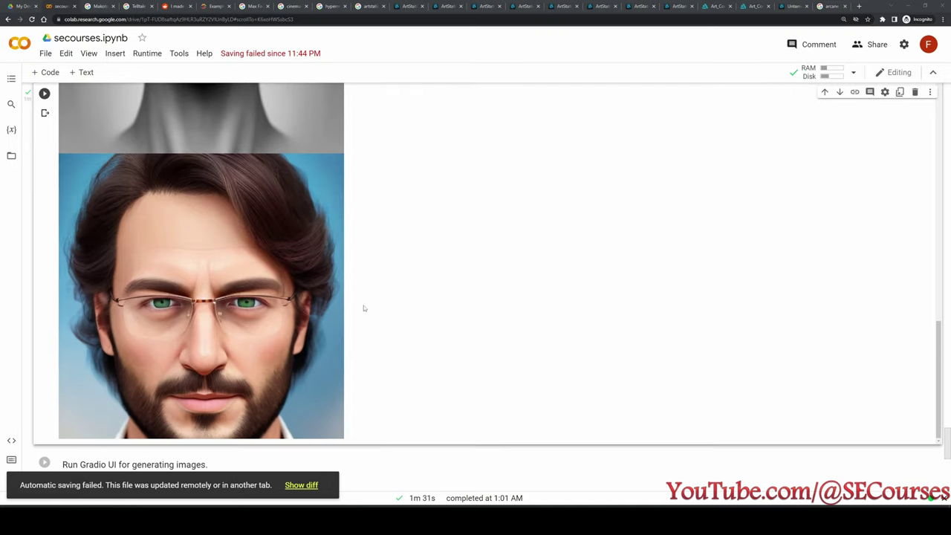
Extend the prompt to read "with black long hair and brown eyes" after "secourses" and run the generation cell.
scroll(484, 301, up, 10)
scroll(512, 368, up, 15)
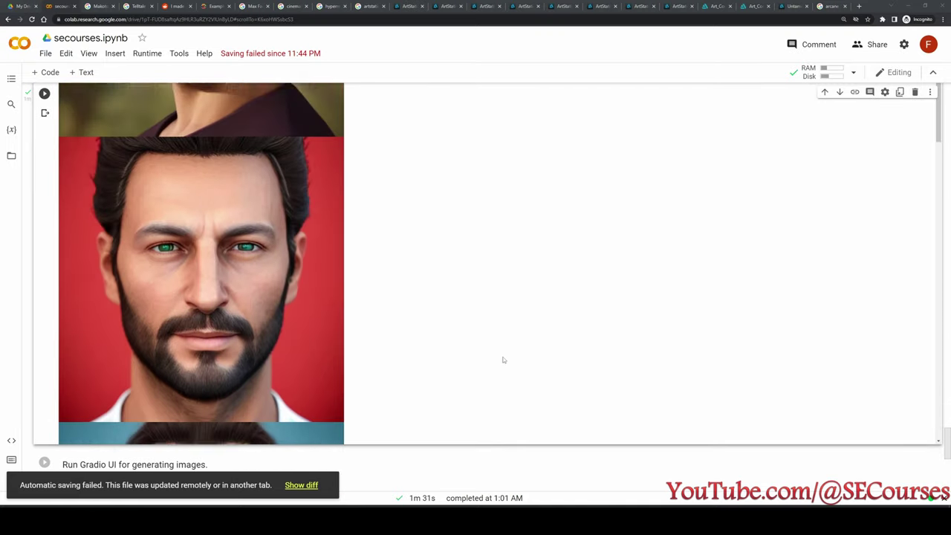
scroll(518, 349, up, 2)
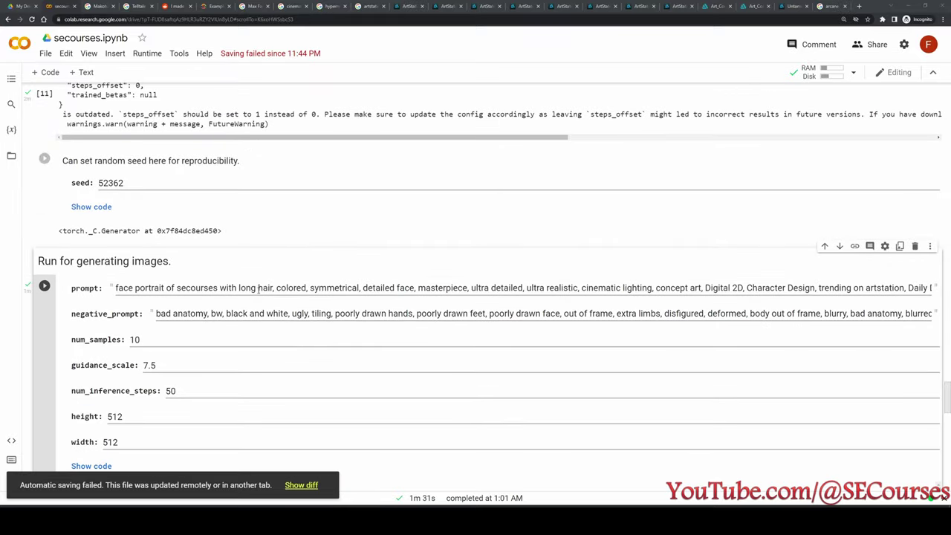
click(235, 288)
text(black)
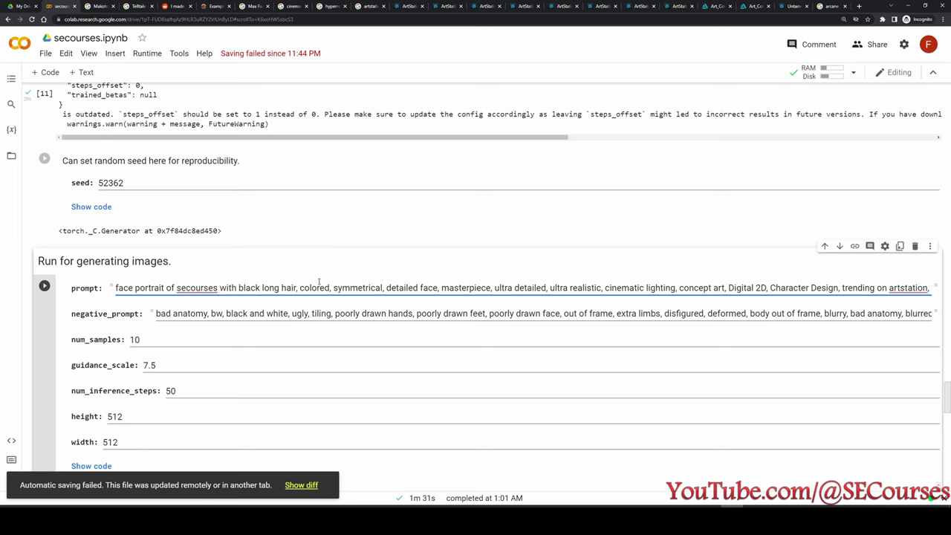
text( long hair and bro)
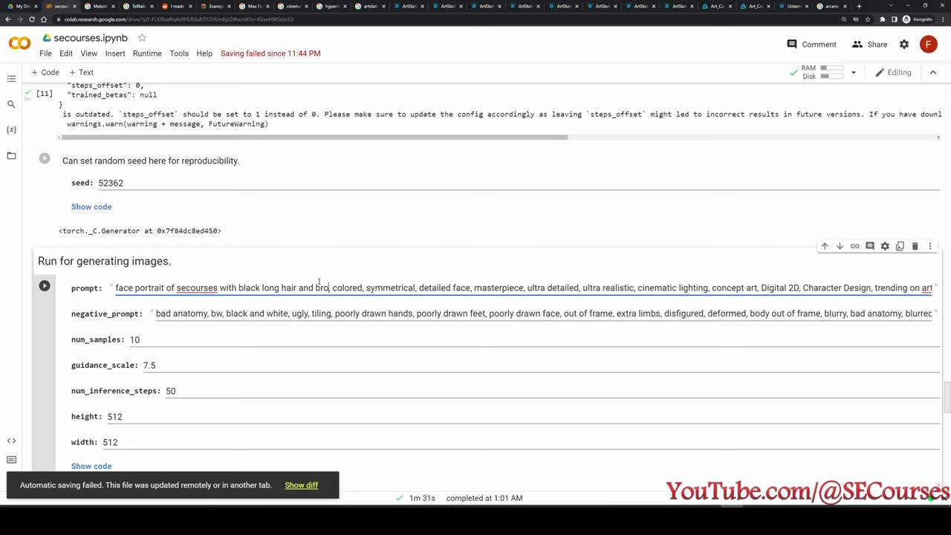
text(wn eyes)
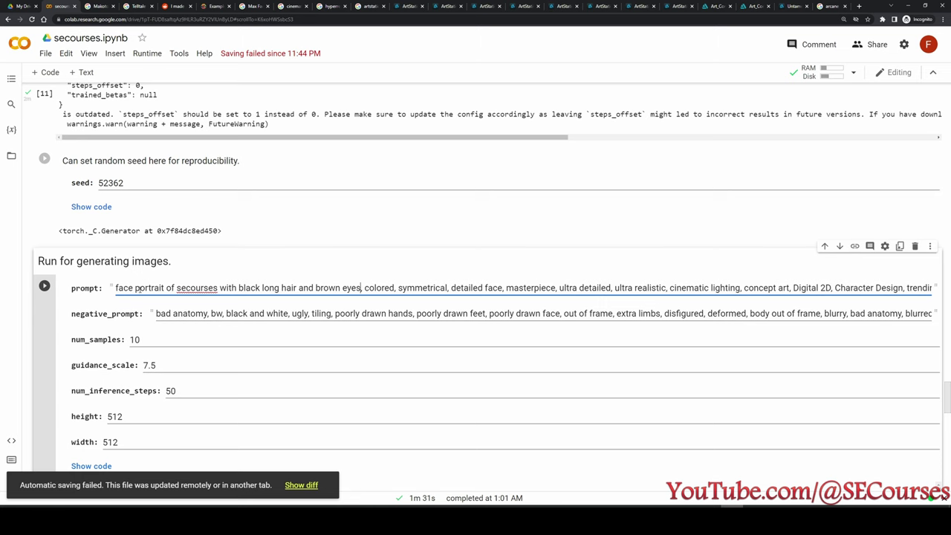
key(ctrl+Return)
Examine the newly generated portraits for black long hair and brown eyes.
scroll(312, 223, down, 1)
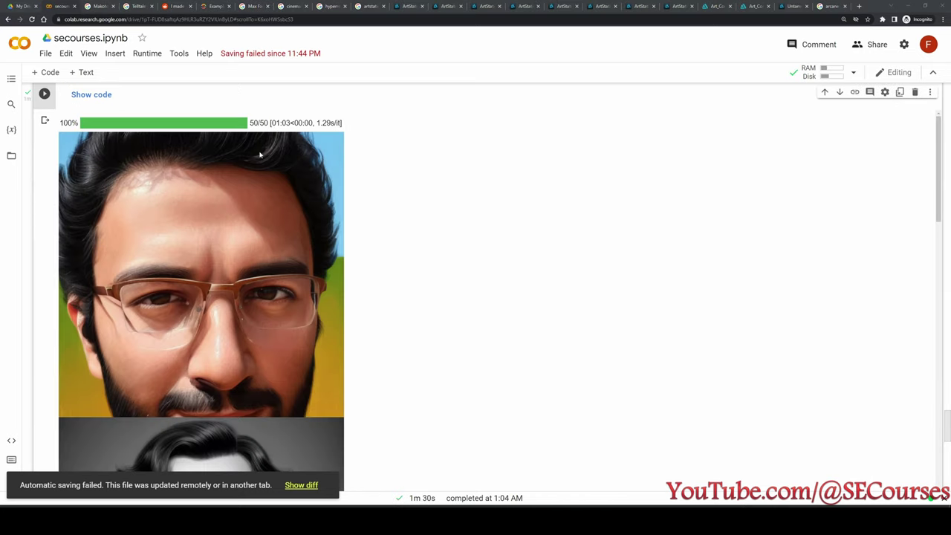
scroll(418, 243, down, 4)
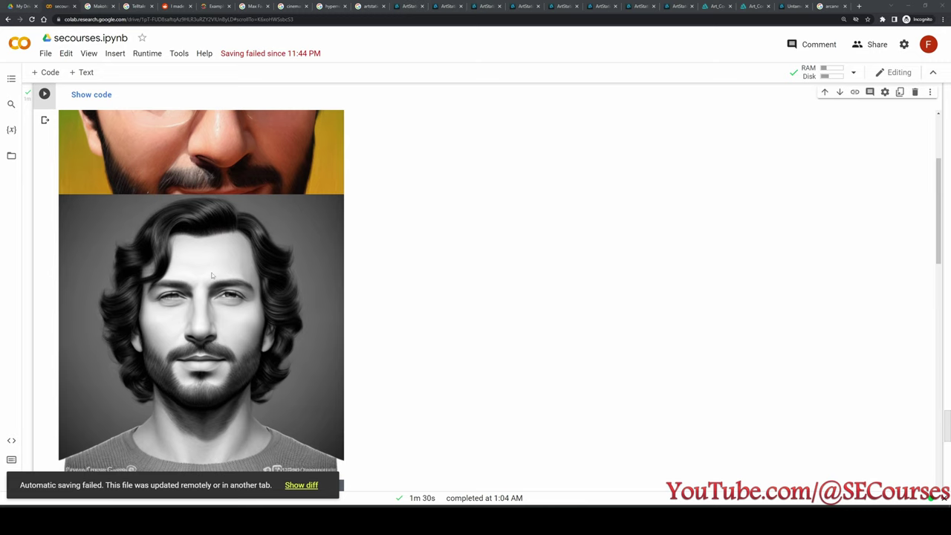
scroll(249, 296, down, 3)
scroll(283, 324, up, 1)
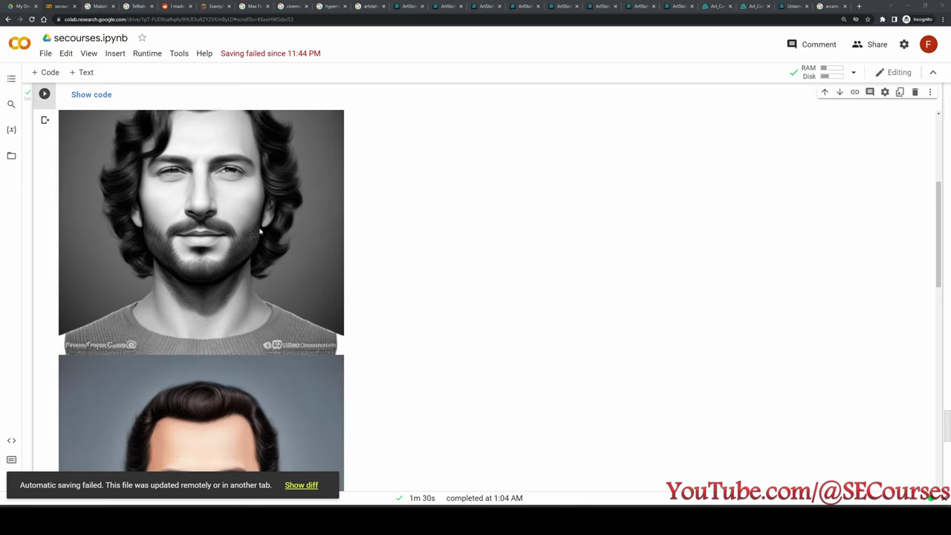
scroll(312, 267, down, 2)
scroll(324, 245, down, 2)
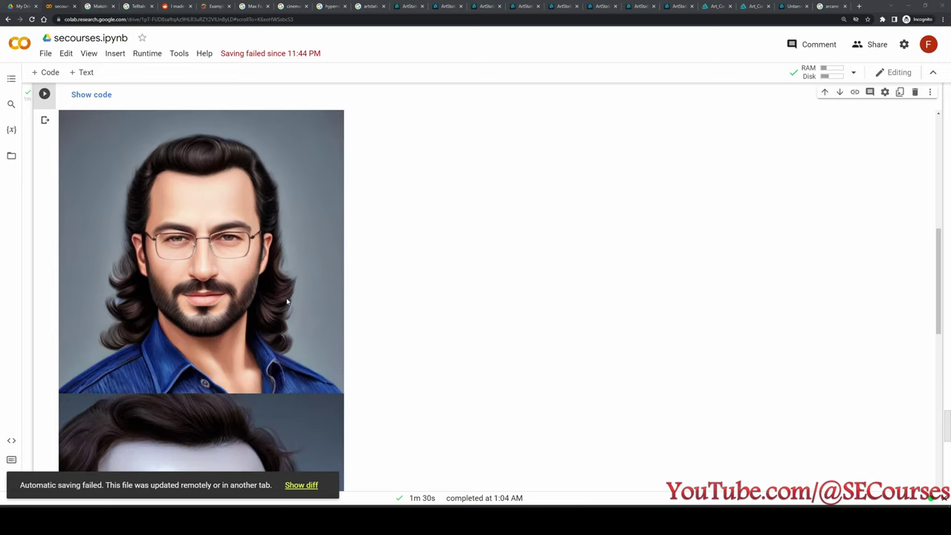
scroll(230, 212, down, 1)
scroll(273, 261, up, 1)
scroll(397, 306, down, 9)
scroll(397, 305, up, 2)
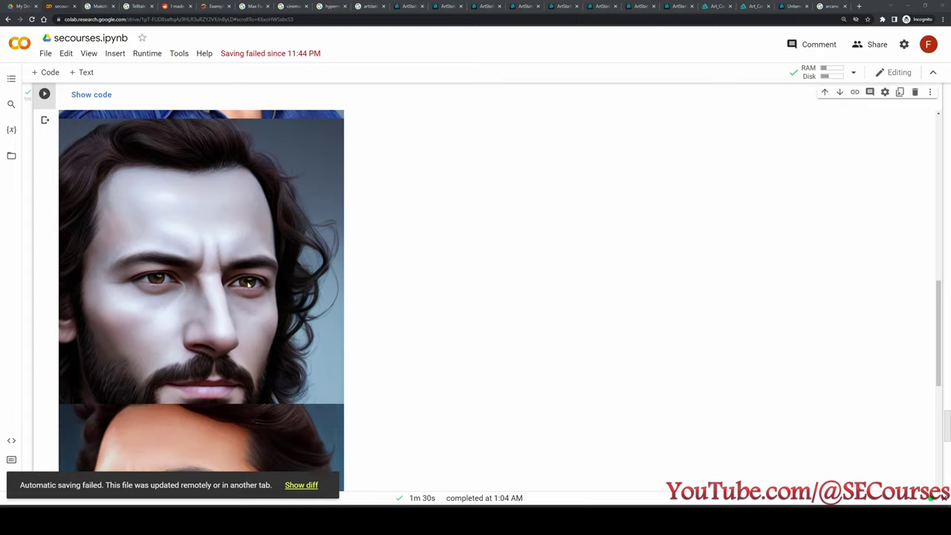
scroll(367, 309, down, 8)
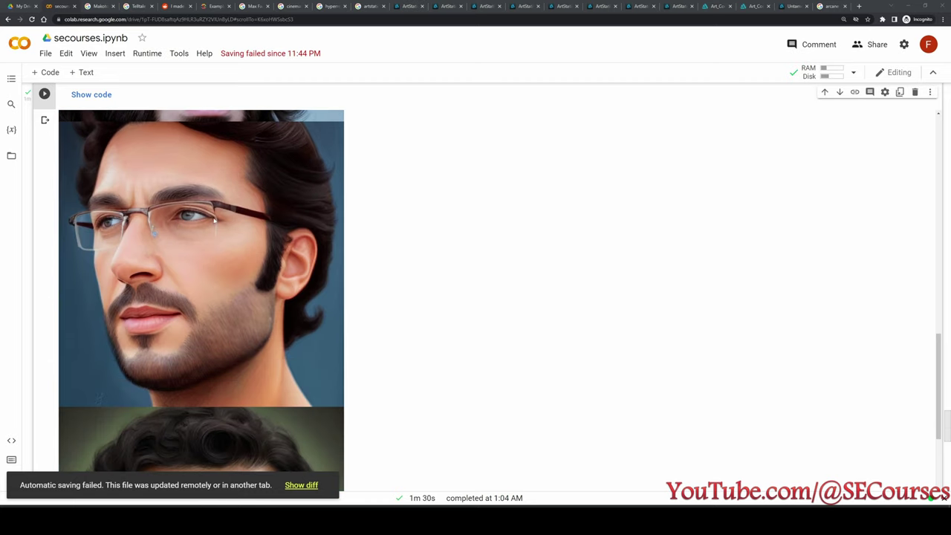
scroll(412, 293, down, 7)
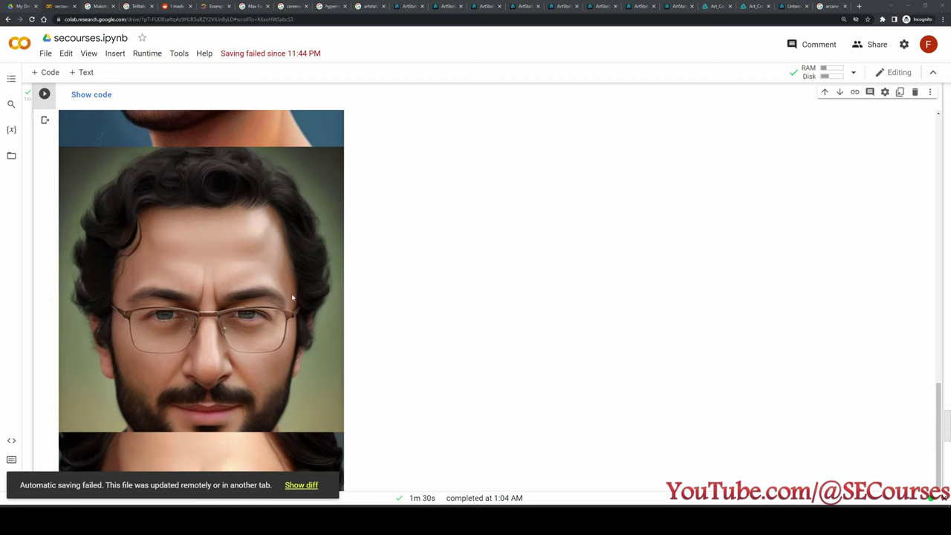
scroll(263, 277, down, 13)
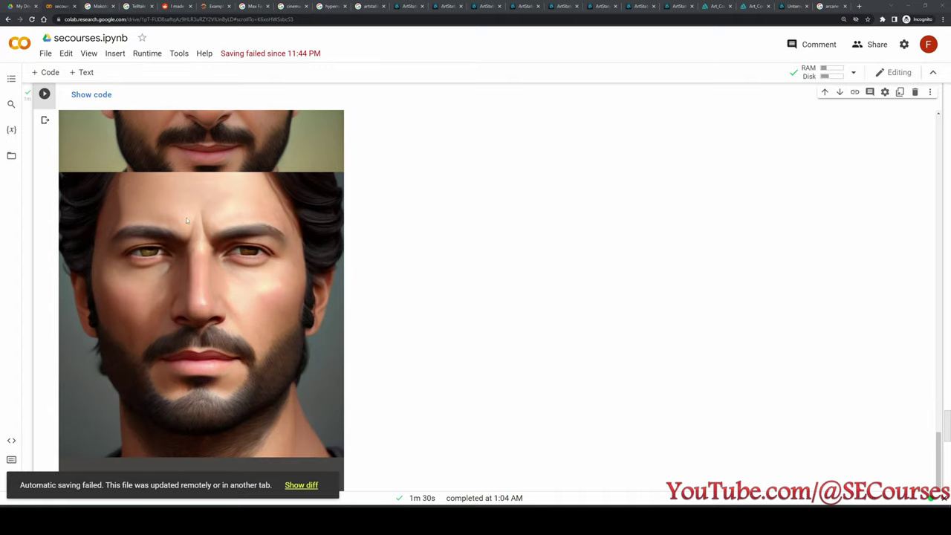
Save the framed portrait of the man in the navy shirt to the Downloads folder as download.png.
scroll(394, 280, down, 3)
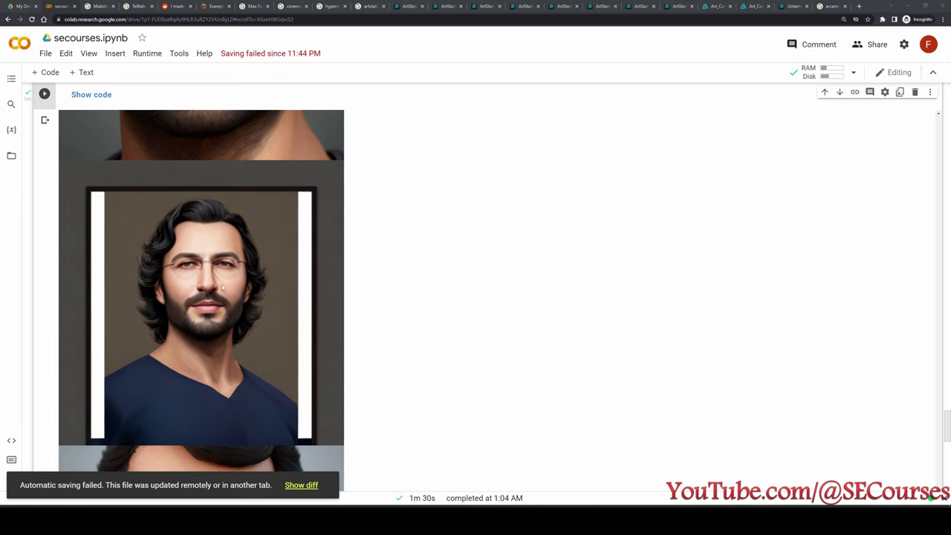
right_click(214, 281)
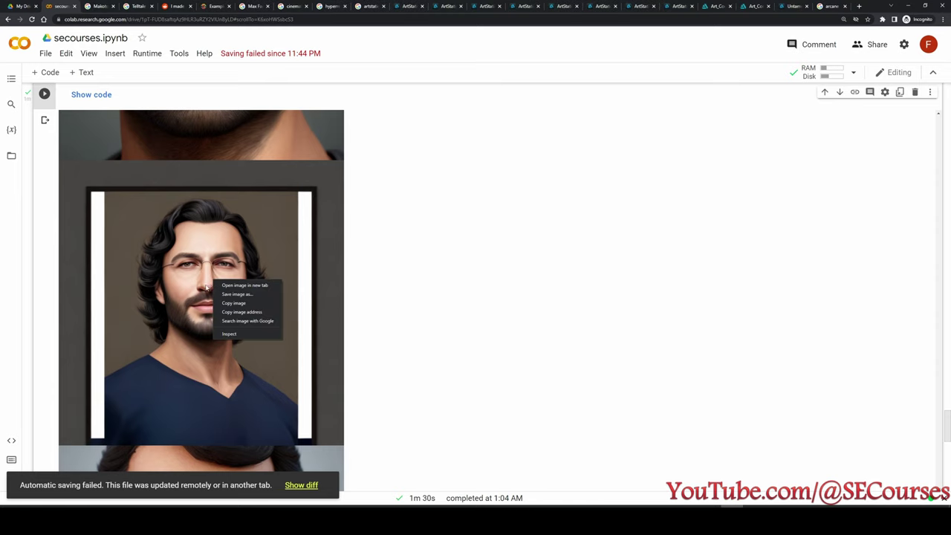
click(237, 293)
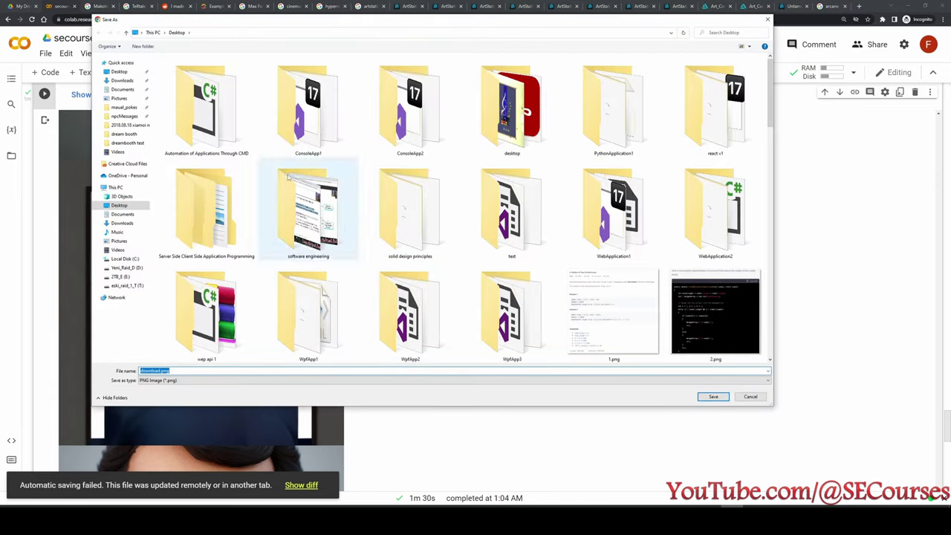
click(122, 80)
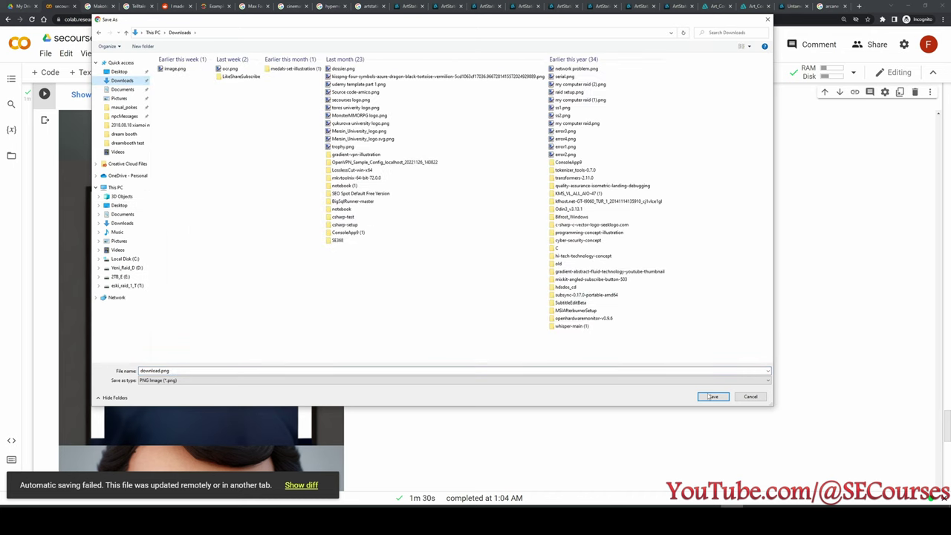
click(712, 397)
scroll(382, 262, down, 4)
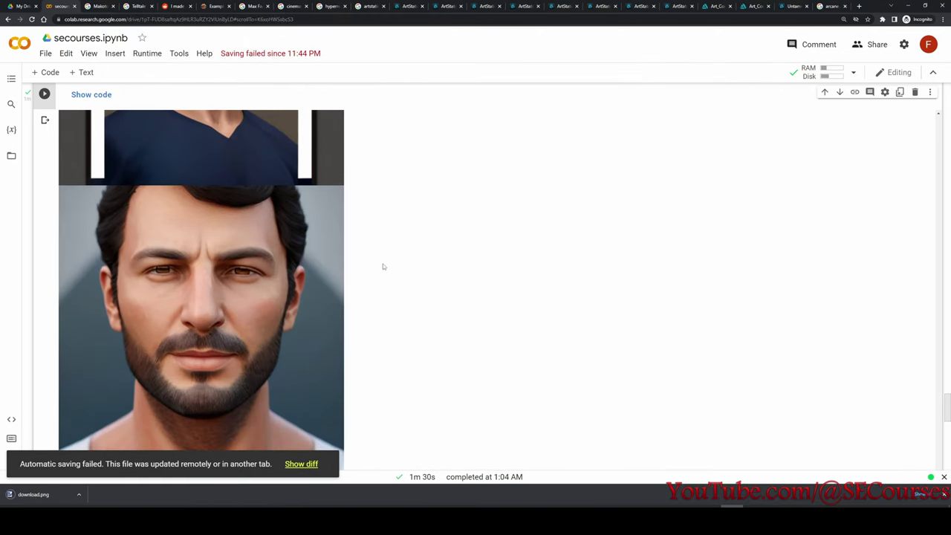
Add "in an armor" after "brown eyes" in the prompt and run the generation cell.
scroll(191, 245, down, 1)
scroll(276, 255, down, 3)
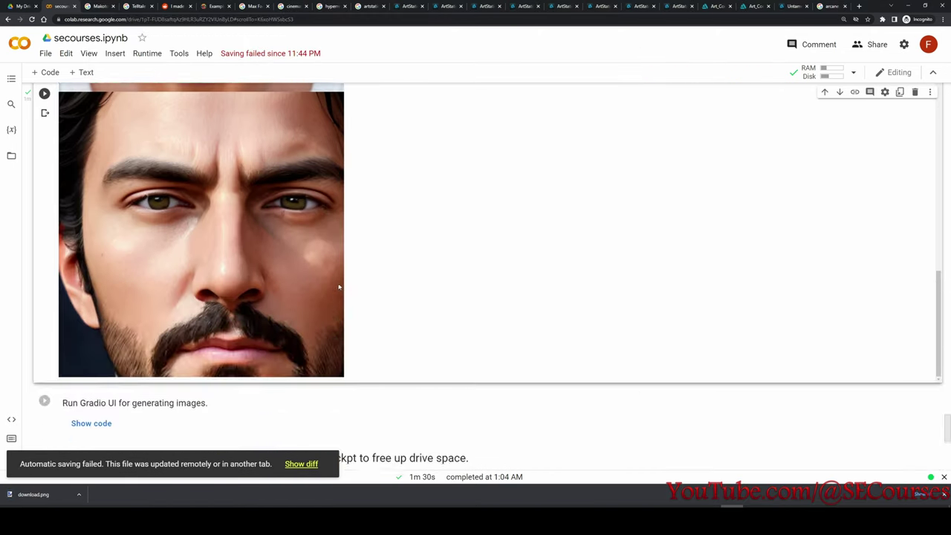
scroll(339, 282, up, 3)
scroll(587, 300, up, 10)
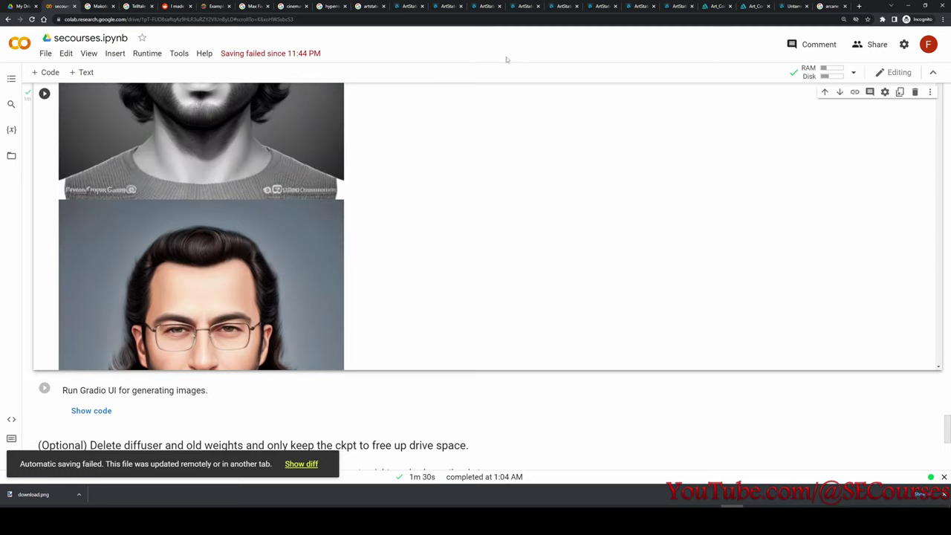
scroll(330, 293, up, 10)
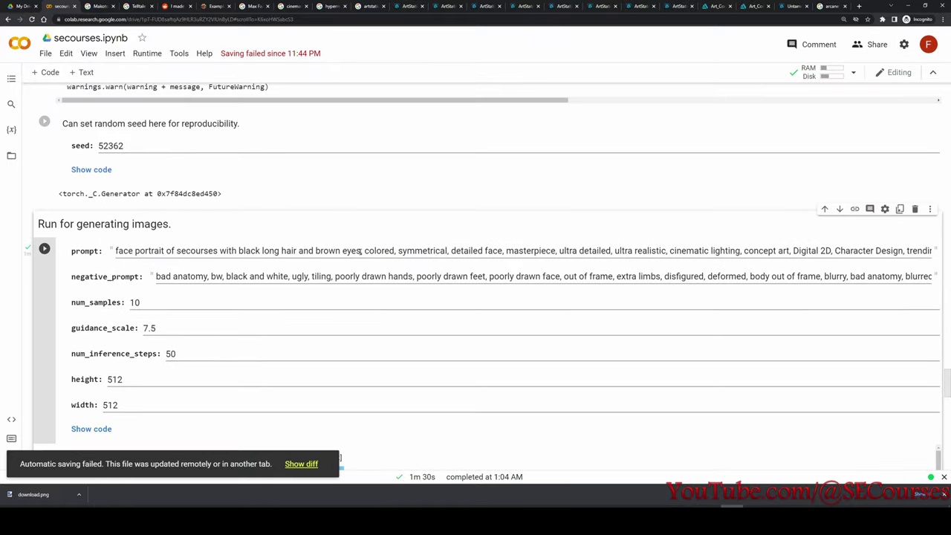
drag(361, 251, 293, 251)
click(344, 251)
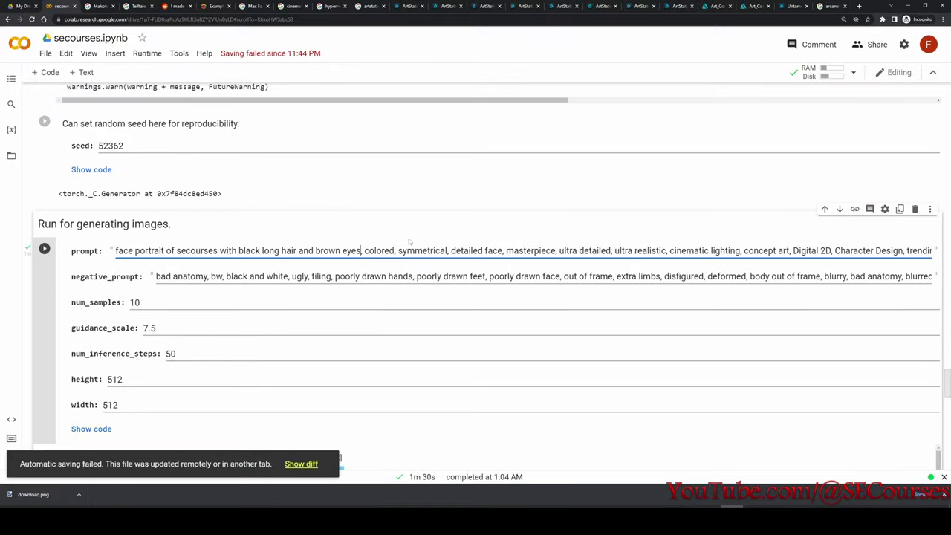
text(in an armor)
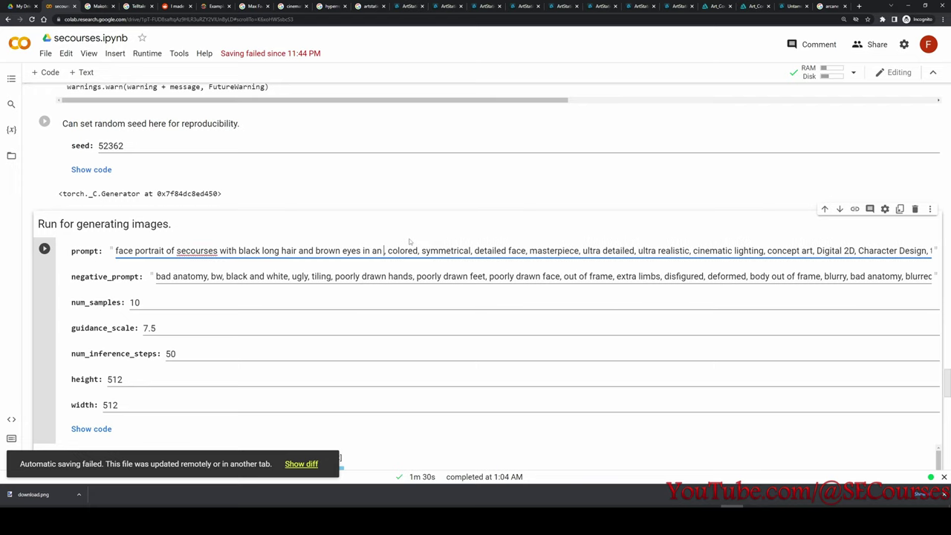
click(45, 248)
Examine the newly generated armor portraits for armor, hair length and likeness.
scroll(294, 137, down, 1)
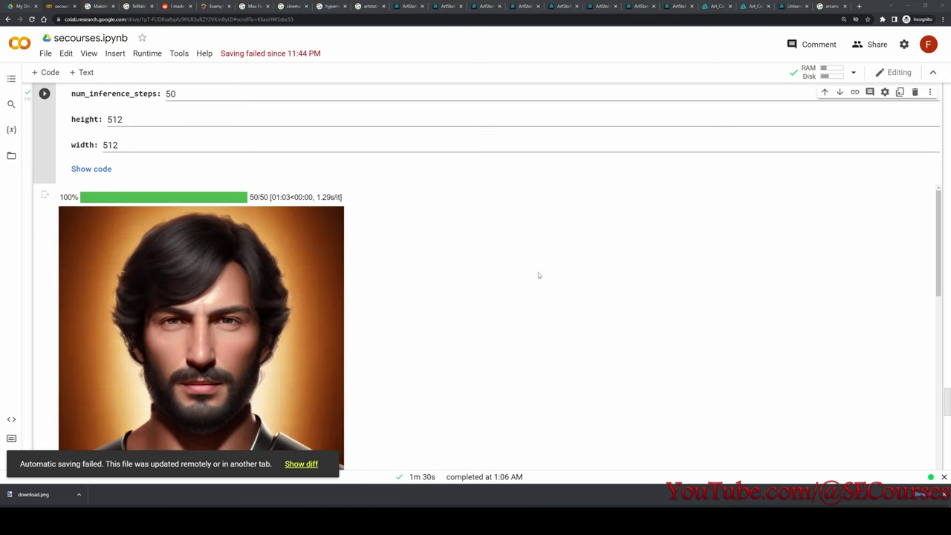
scroll(238, 115, up, 3)
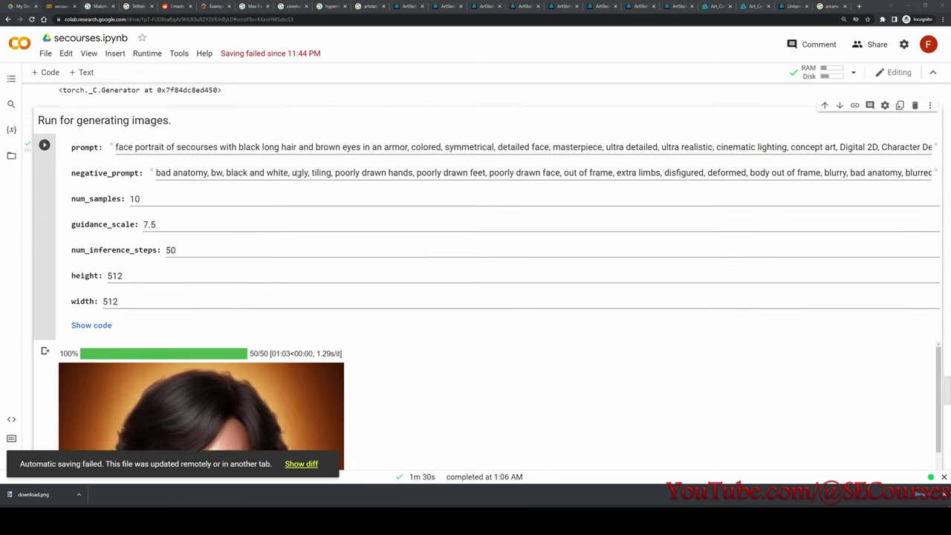
scroll(342, 95, down, 1)
scroll(489, 278, down, 2)
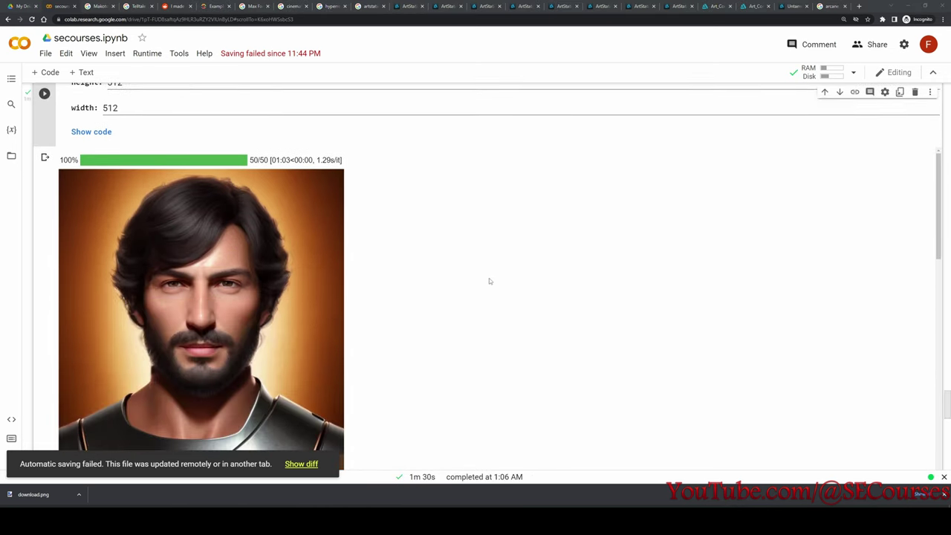
scroll(172, 264, down, 1)
scroll(219, 261, down, 3)
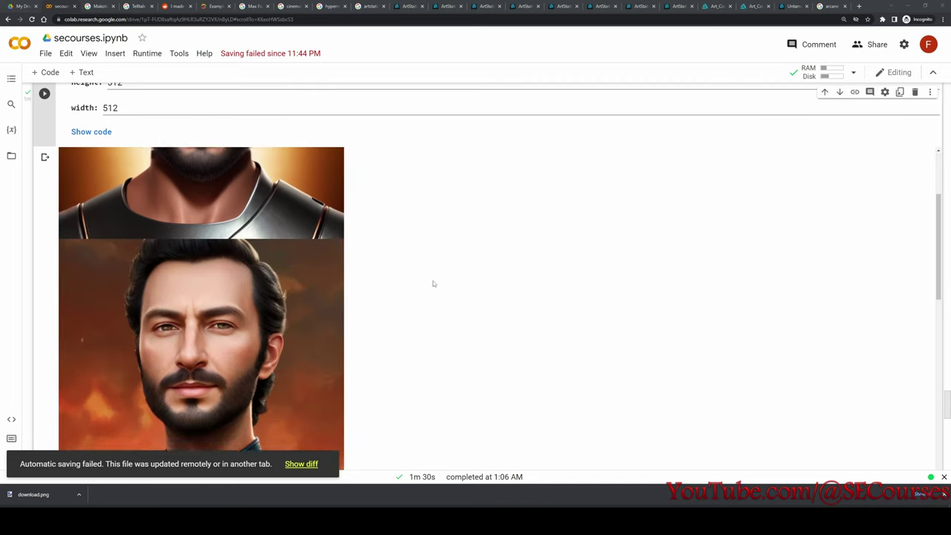
scroll(486, 289, down, 5)
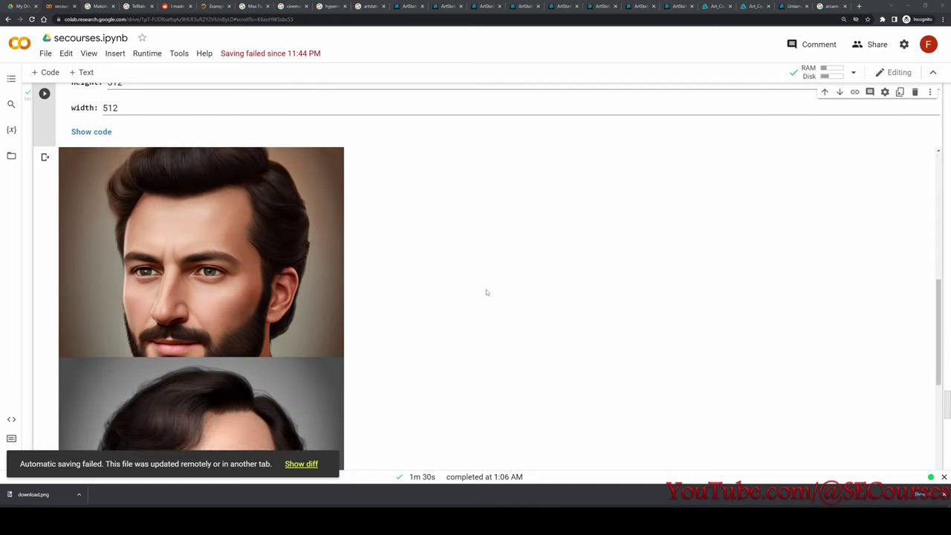
scroll(357, 263, down, 3)
scroll(355, 264, down, 4)
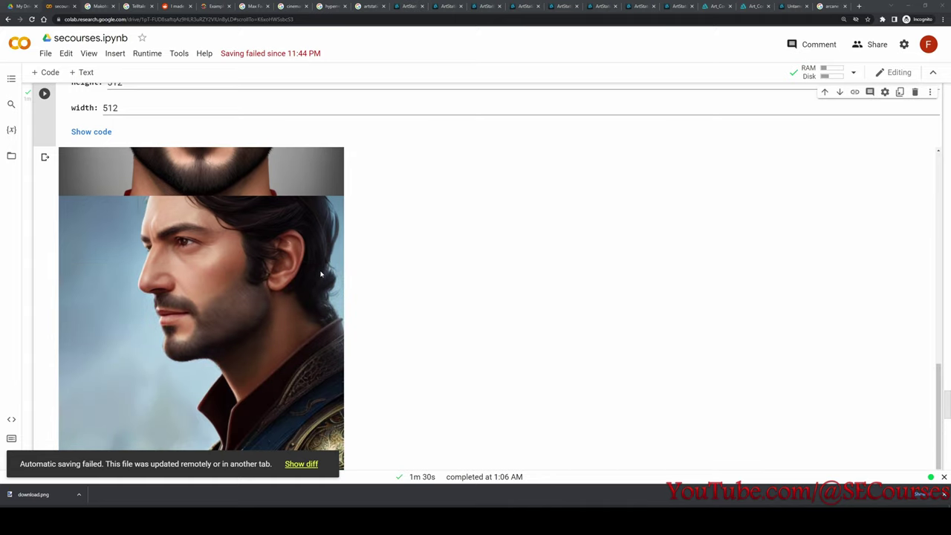
scroll(312, 278, down, 5)
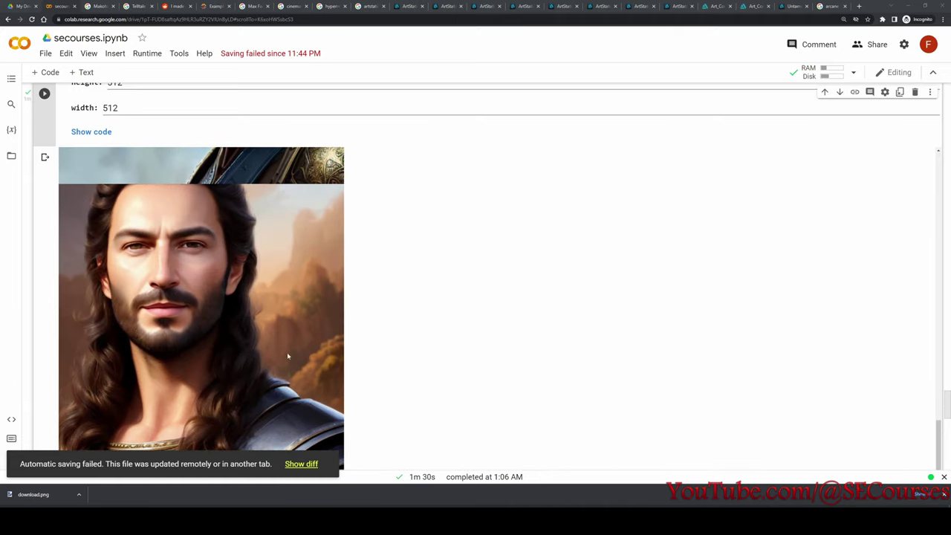
scroll(310, 289, up, 1)
scroll(372, 296, down, 4)
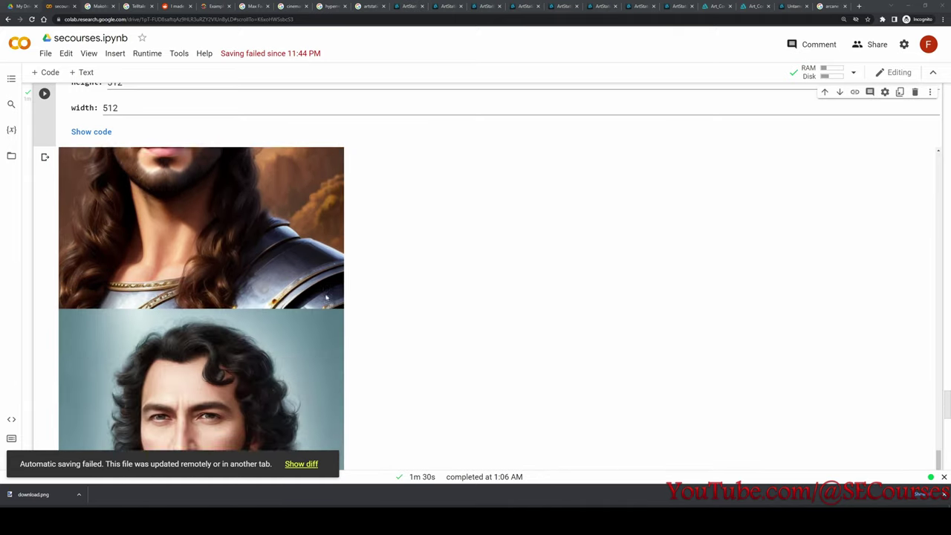
scroll(324, 285, down, 1)
scroll(302, 292, down, 5)
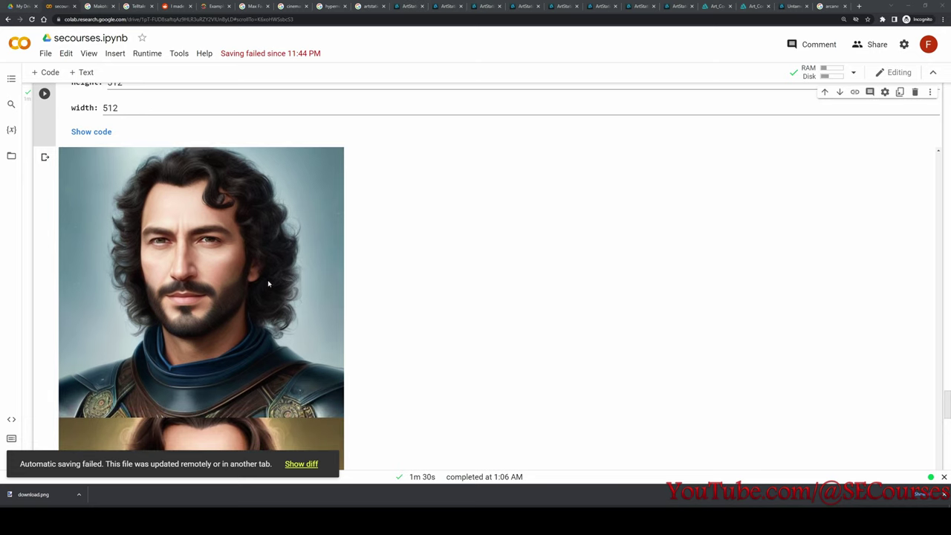
scroll(264, 292, down, 3)
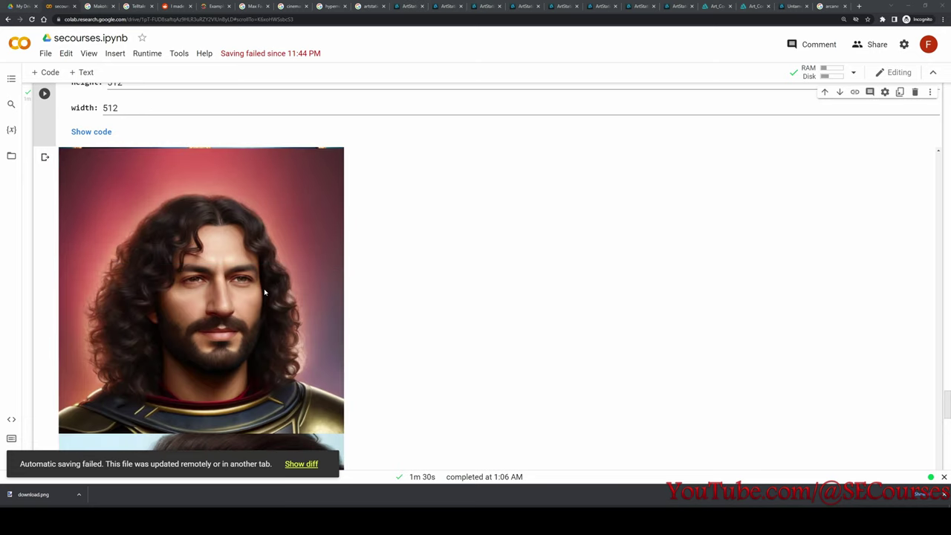
scroll(267, 286, up, 5)
scroll(276, 286, down, 5)
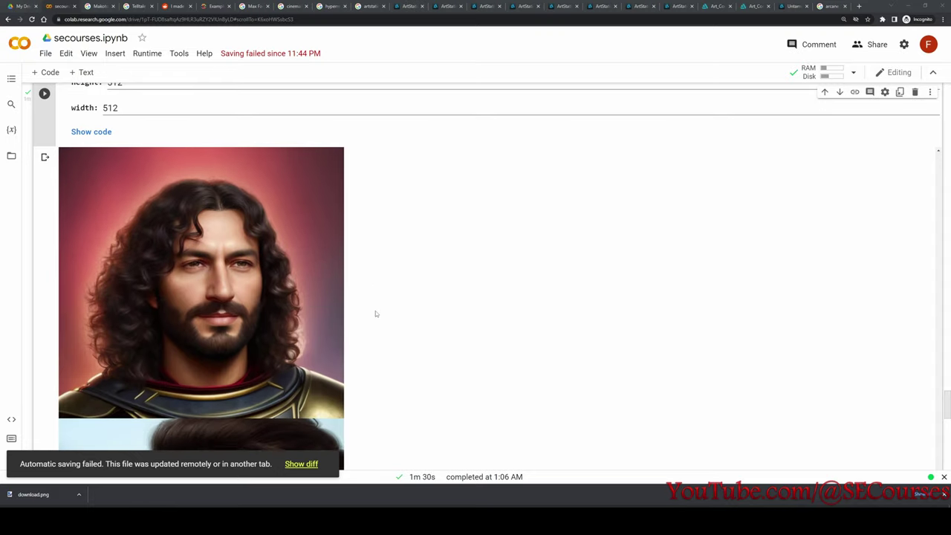
scroll(375, 314, down, 3)
scroll(355, 339, down, 1)
scroll(408, 311, up, 10)
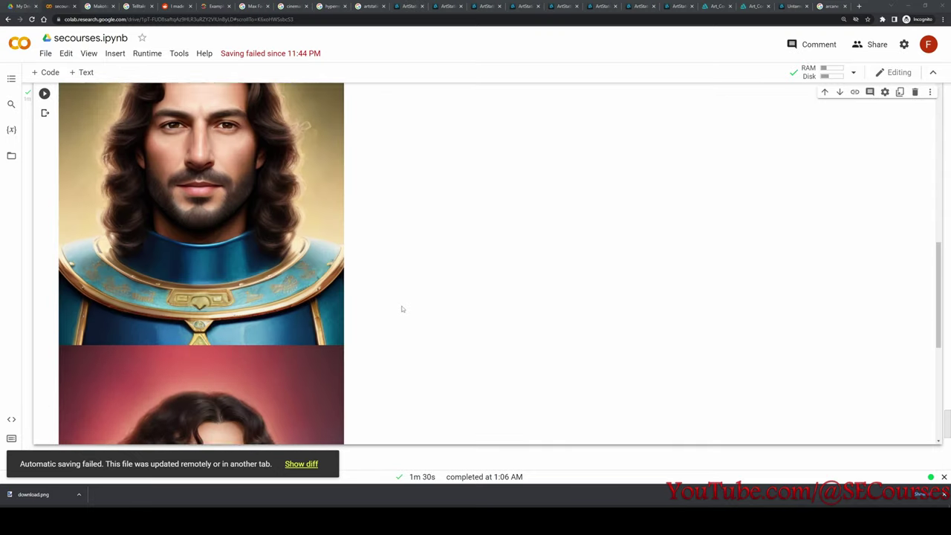
scroll(398, 289, down, 15)
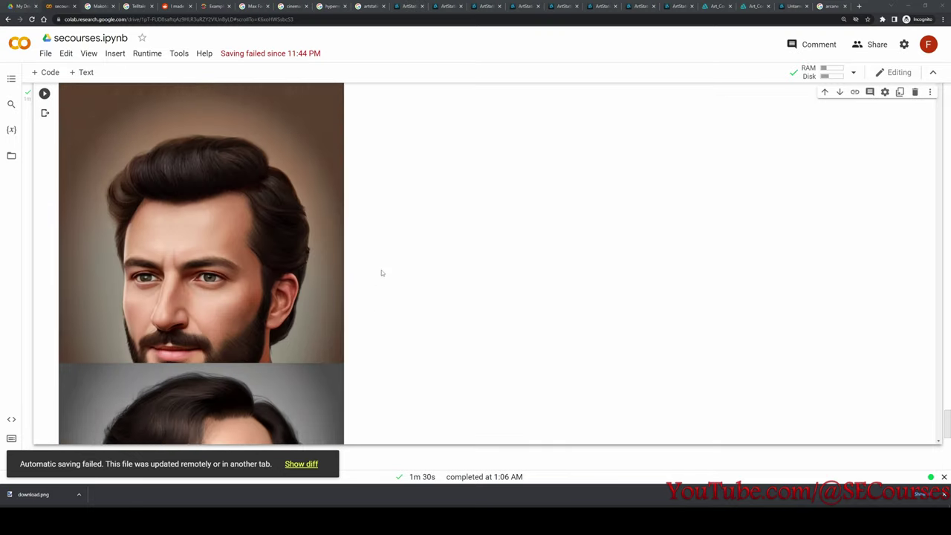
Change the prompt's opening to "face portrait of secourses with wearing an armor", dropping the hair and eye description, and run the generation cell.
scroll(390, 296, up, 10)
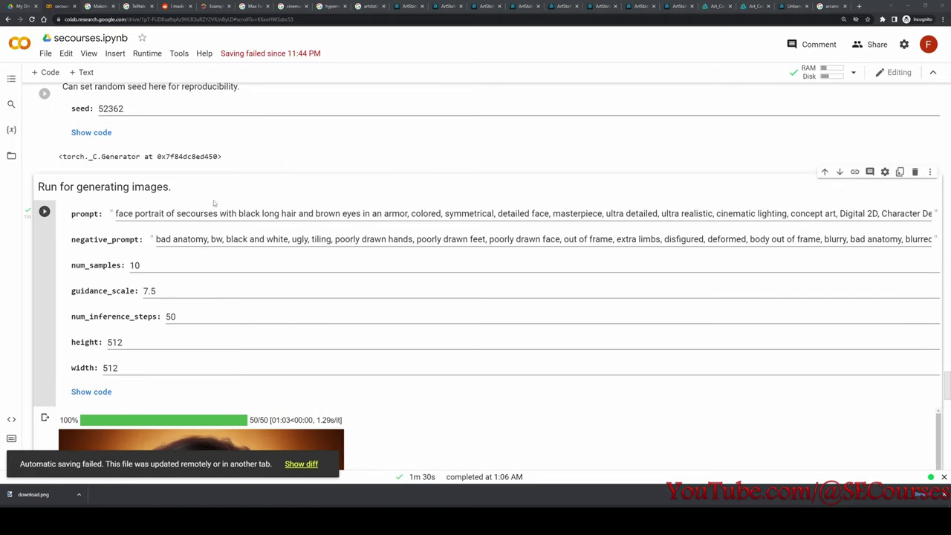
drag(221, 213, 361, 213)
key(BackSpace)
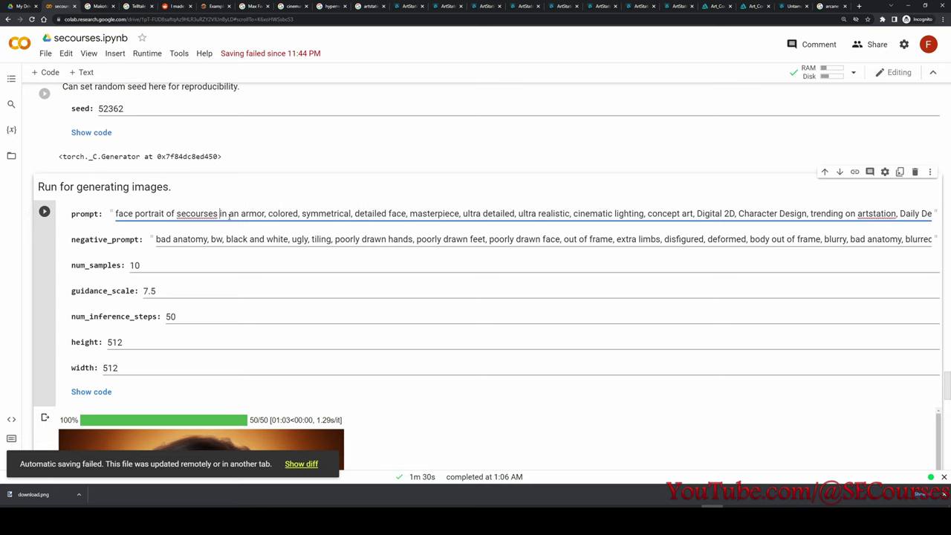
text(with)
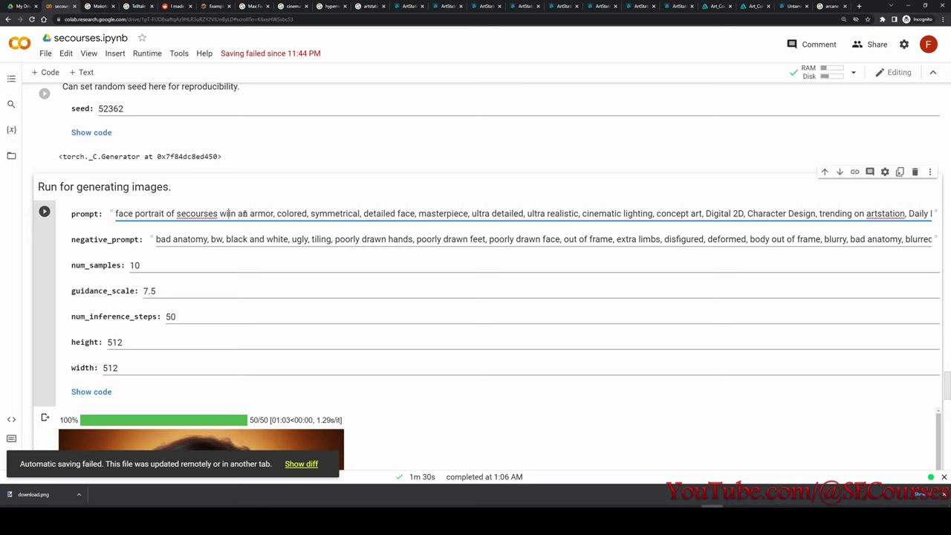
text( wear)
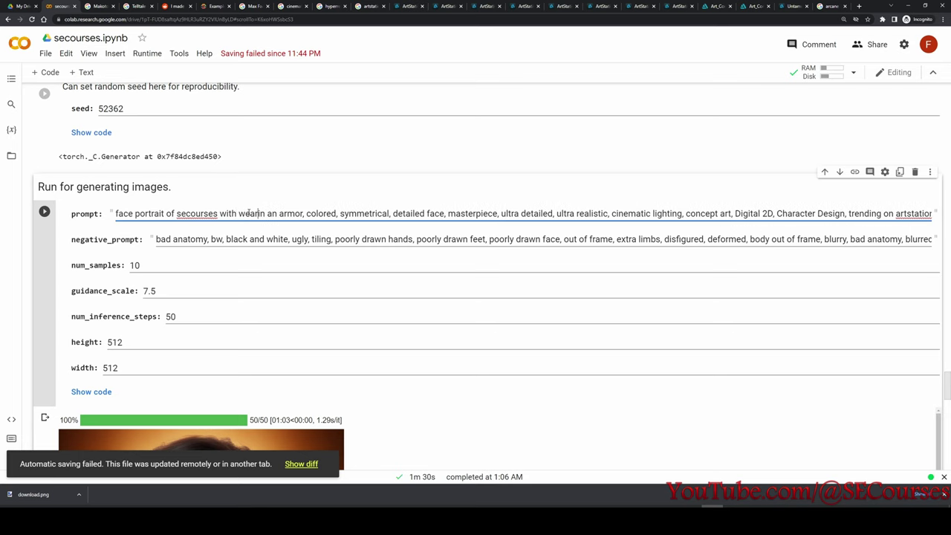
text(ing)
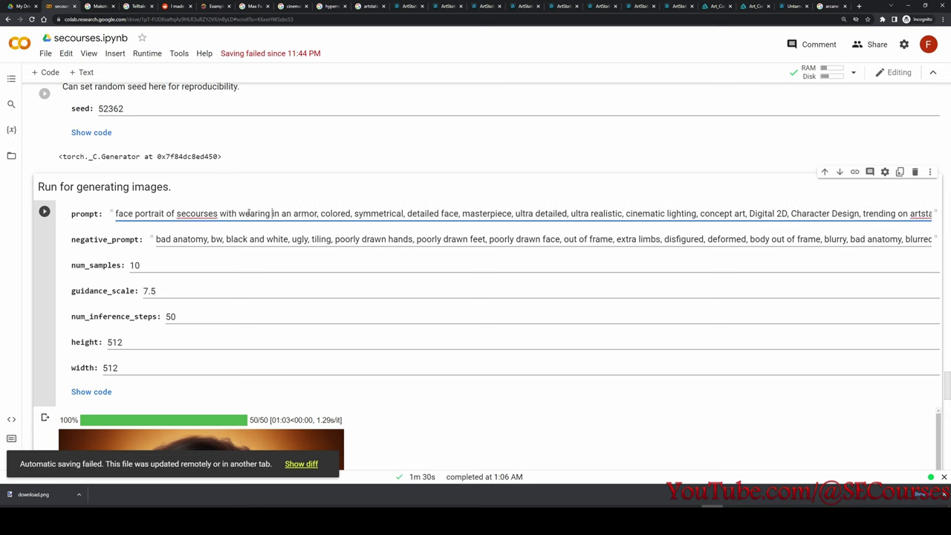
key(Delete)
key(Delete)
key(Delete)
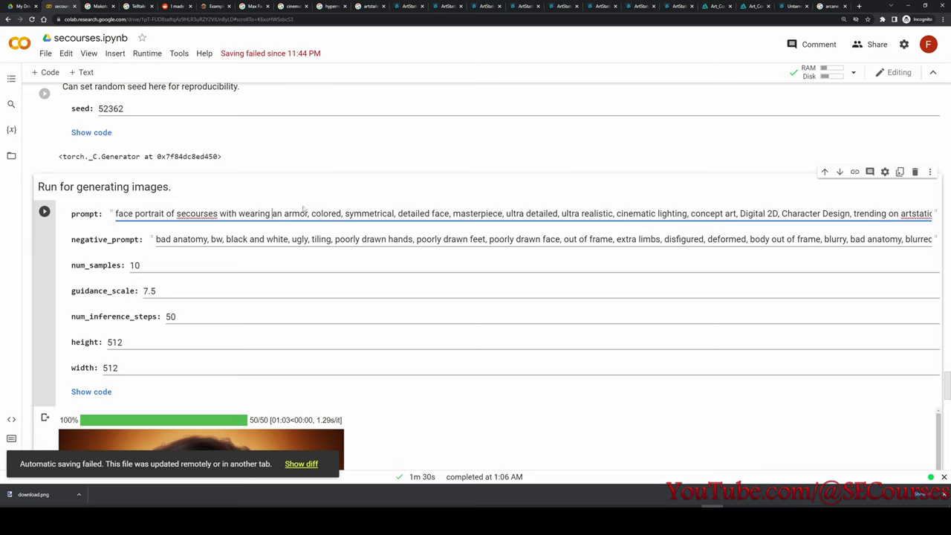
click(44, 212)
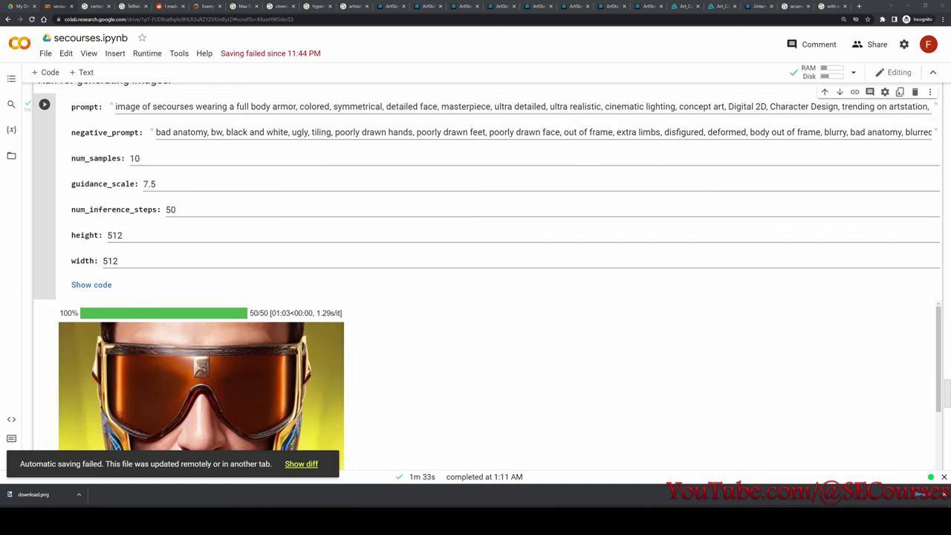
Examine the prompt "image of secourses wearing a full body armor" and its generated images for armor, glasses and likeness.
scroll(136, 195, up, 2)
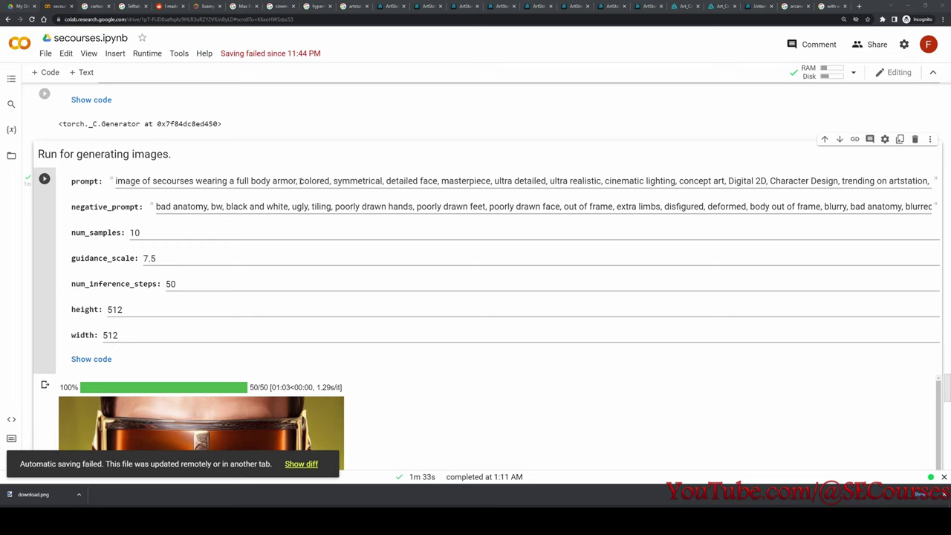
scroll(440, 390, up, 2)
scroll(697, 251, down, 5)
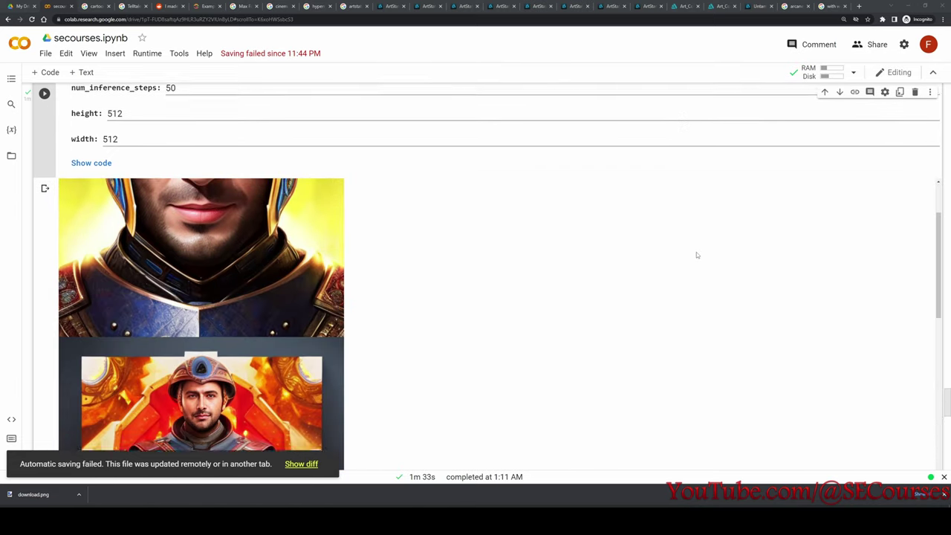
scroll(317, 232, up, 2)
scroll(182, 229, down, 5)
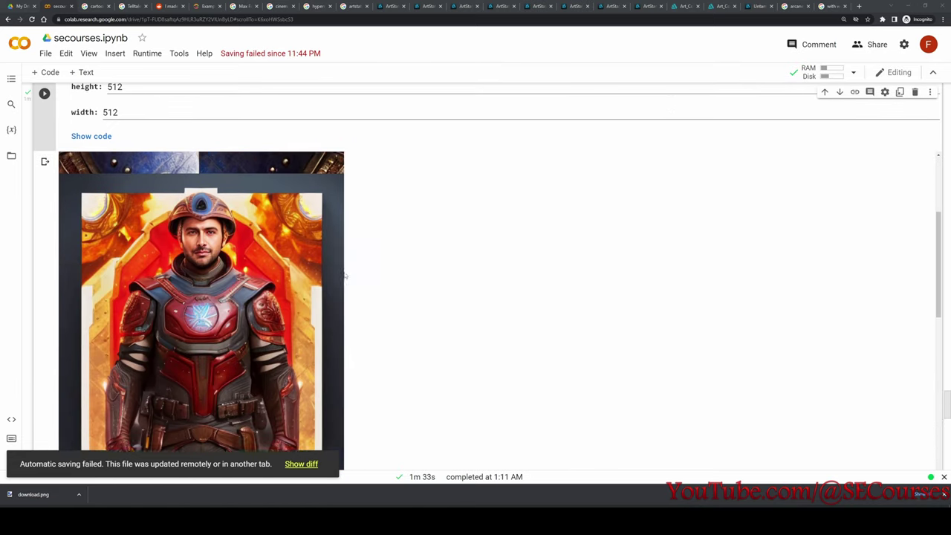
scroll(238, 281, down, 5)
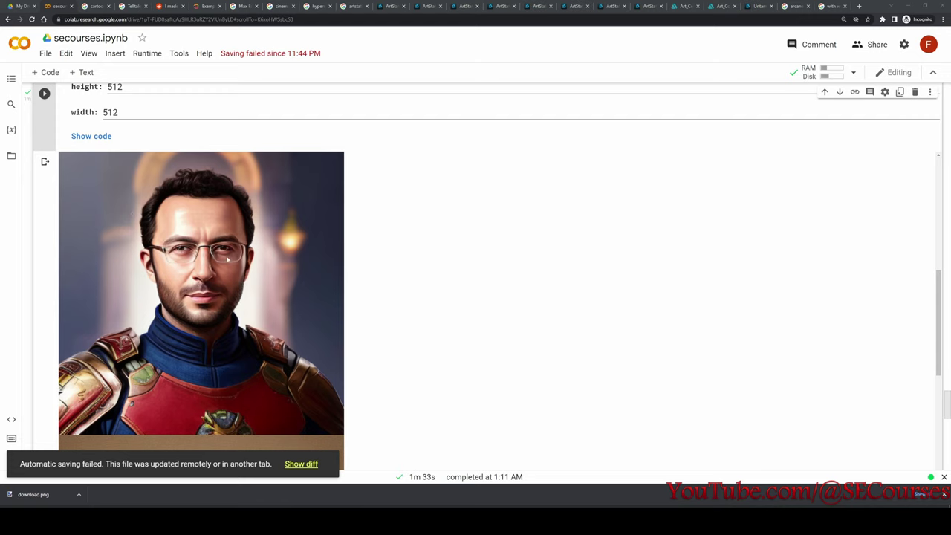
scroll(334, 342, down, 5)
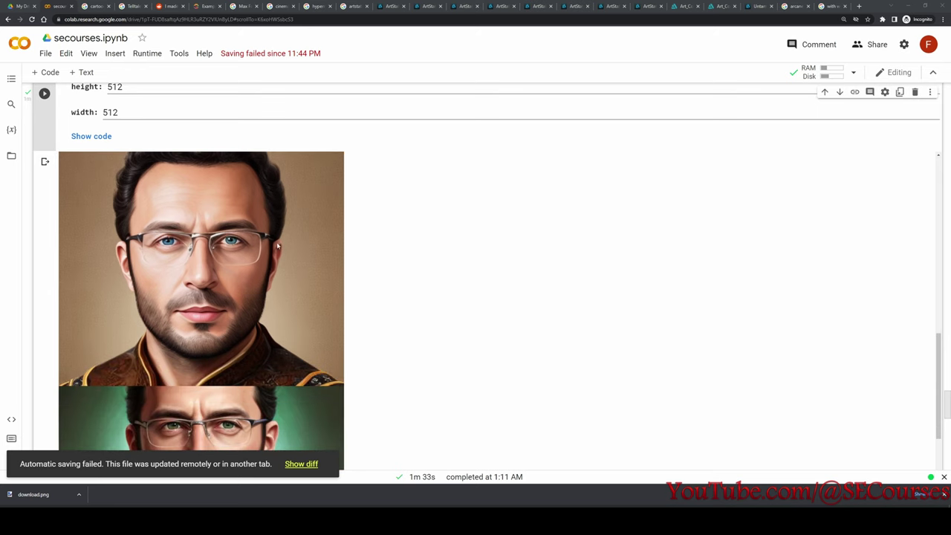
scroll(255, 266, down, 5)
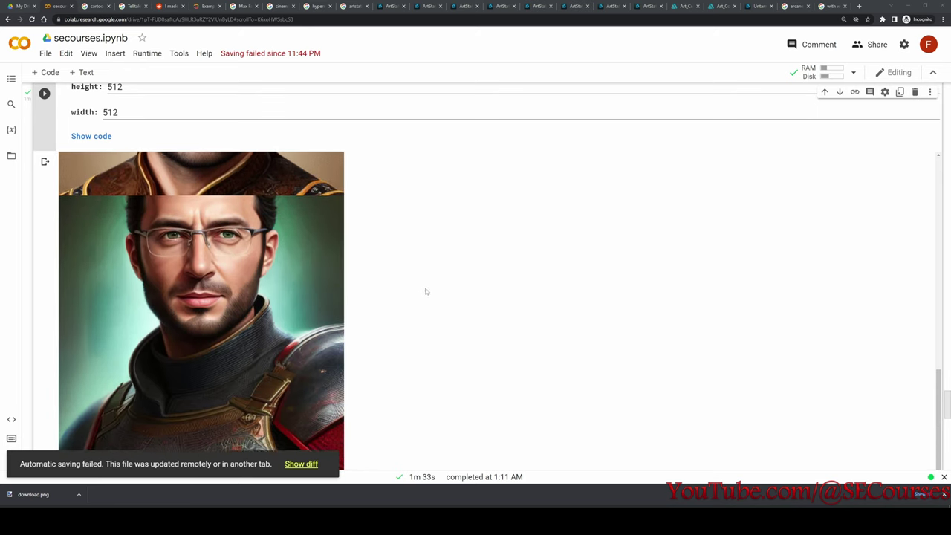
Save the green-background portrait of the man in glasses and dark armor to the Downloads folder as download (1).png.
scroll(253, 277, up, 1)
scroll(236, 285, down, 1)
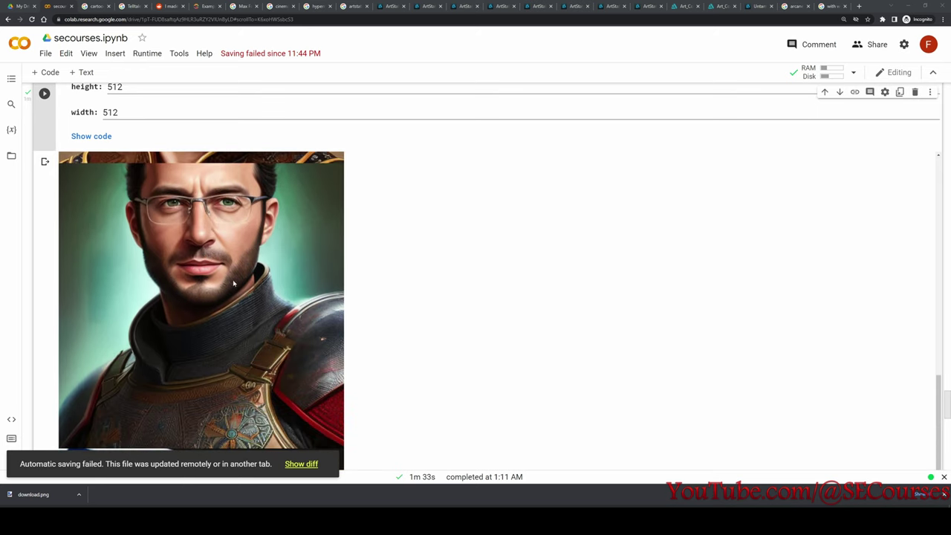
right_click(235, 231)
click(260, 248)
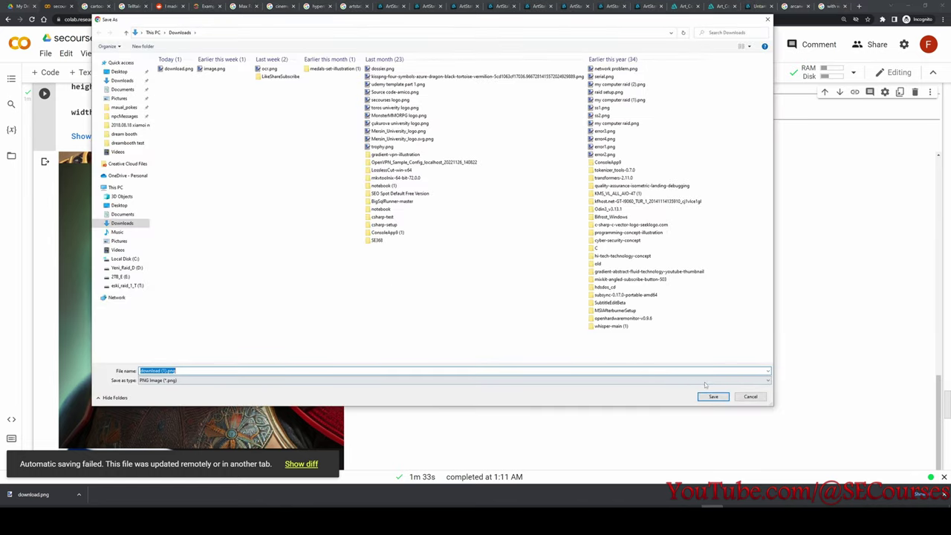
click(714, 396)
Save the front-facing portrait of the man in brown armor with a tower behind him to Downloads as download (2).png.
scroll(442, 331, down, 6)
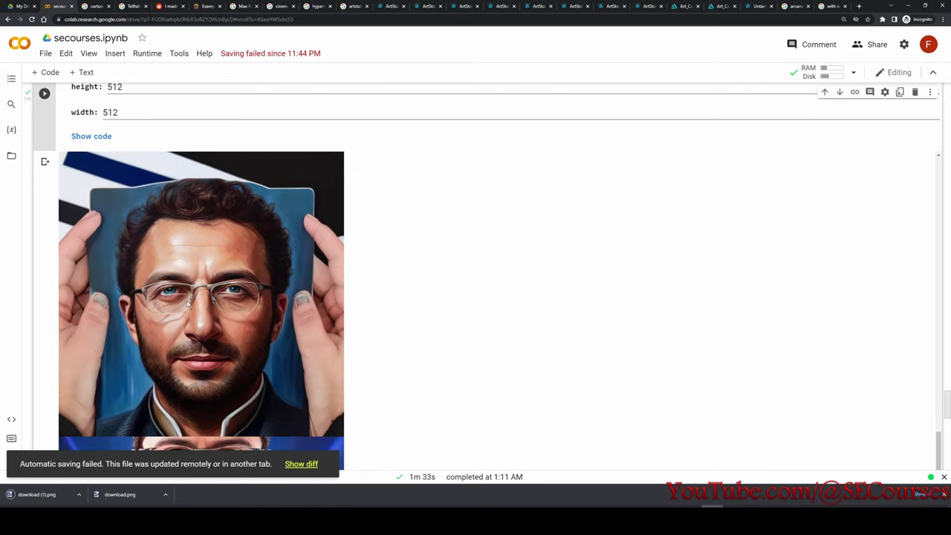
scroll(188, 302, down, 10)
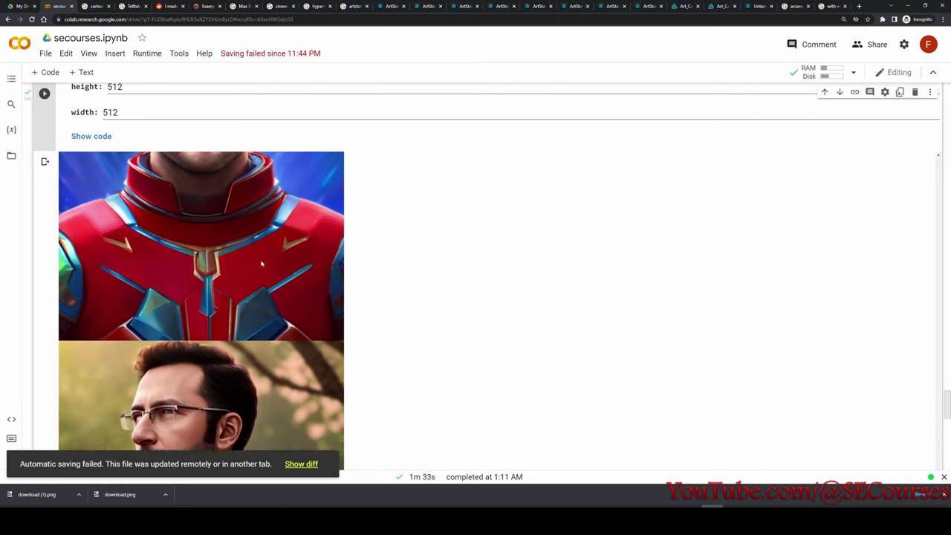
scroll(262, 264, down, 3)
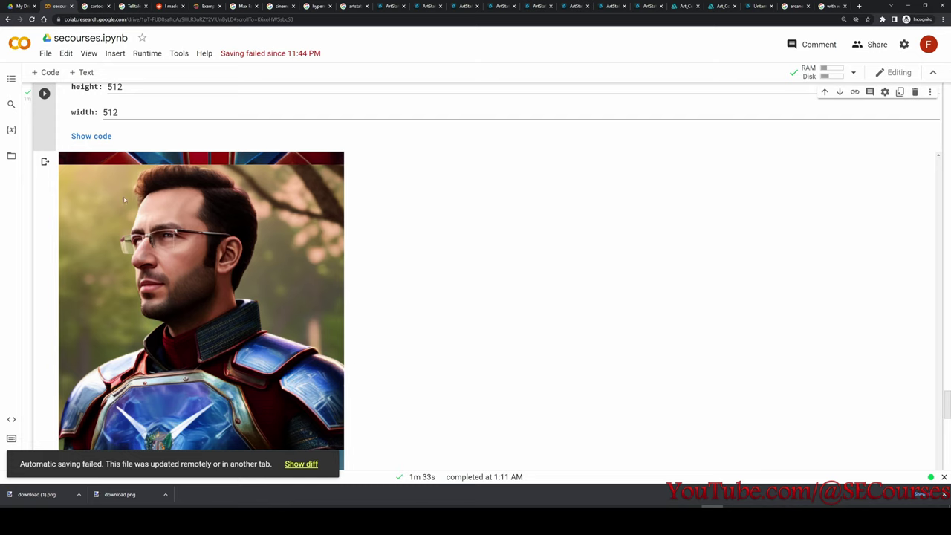
scroll(223, 286, down, 4)
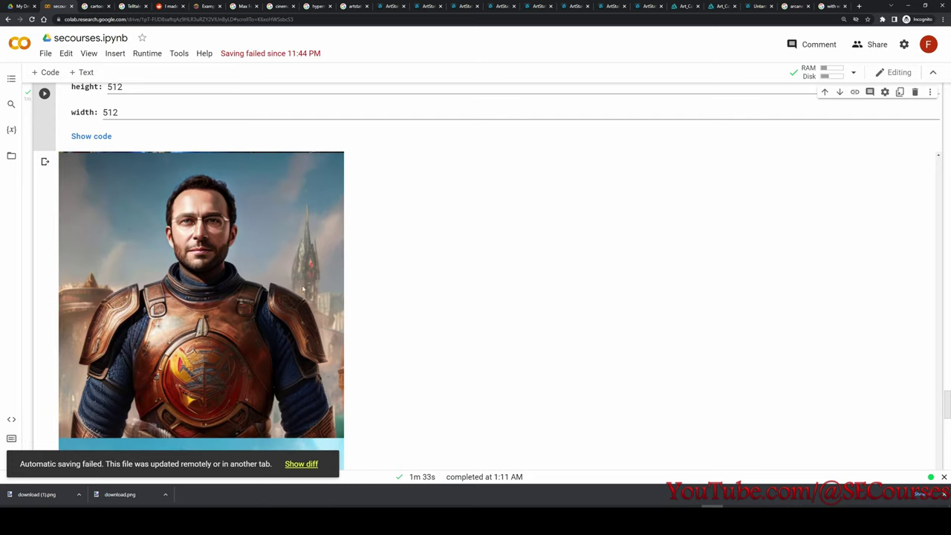
right_click(264, 271)
click(260, 270)
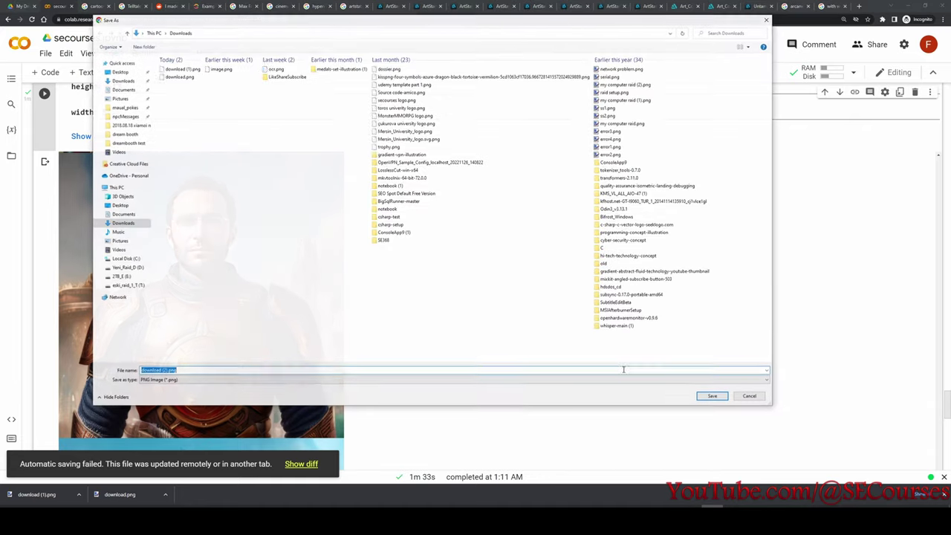
click(708, 397)
Change "a full body armor" in the image prompt to "an iron man style full body armor".
scroll(400, 325, down, 5)
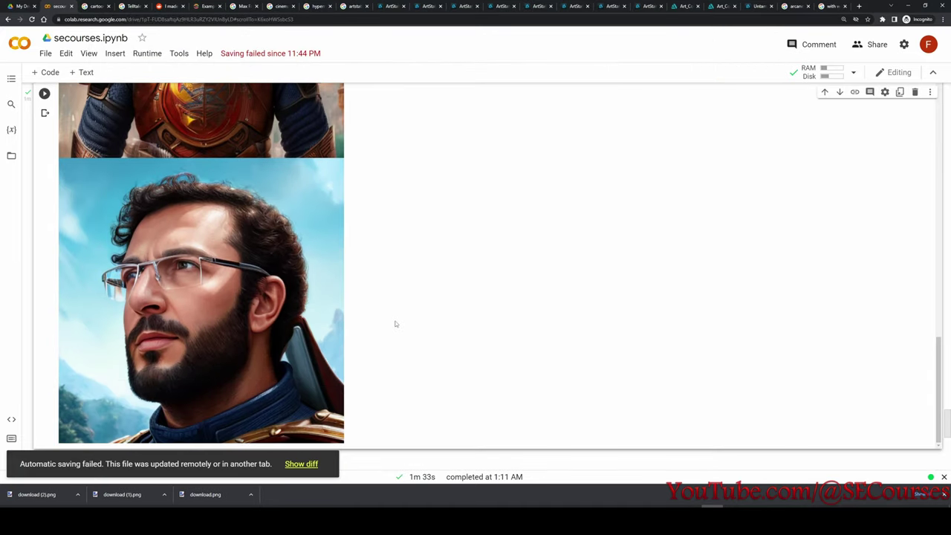
scroll(286, 284, up, 15)
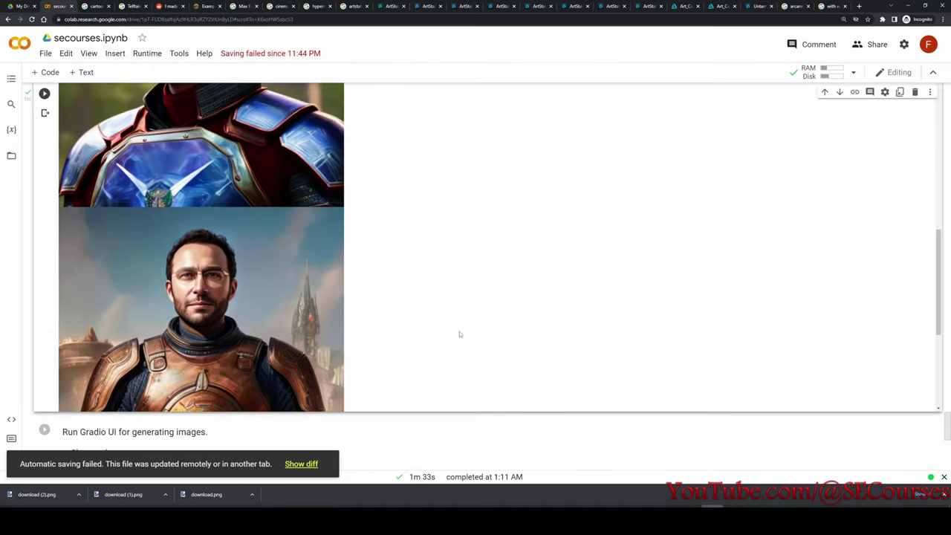
scroll(310, 373, up, 15)
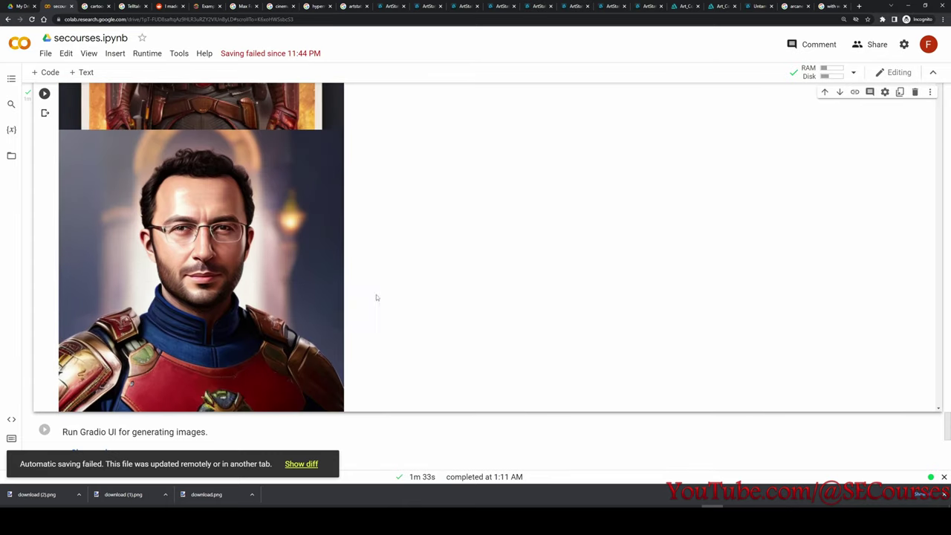
scroll(286, 230, up, 1)
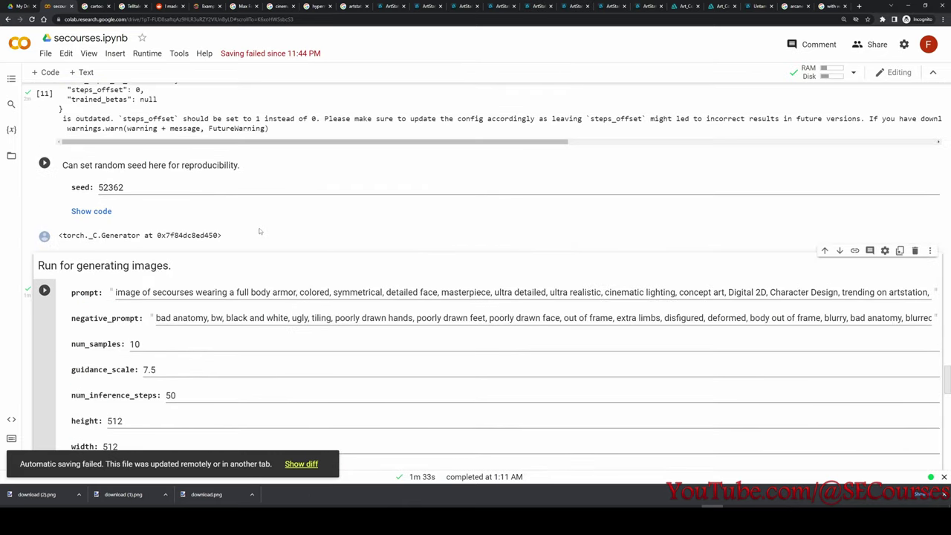
scroll(265, 230, down, 1)
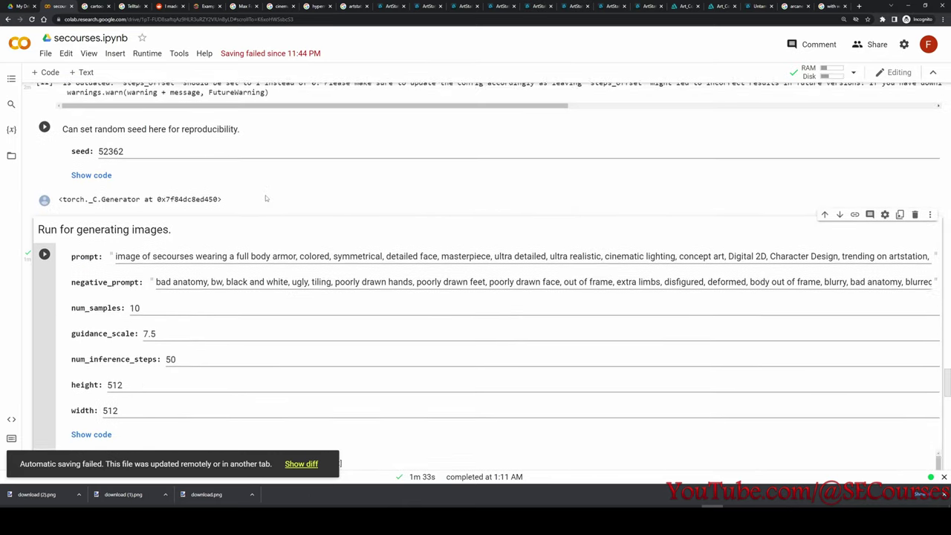
click(233, 255)
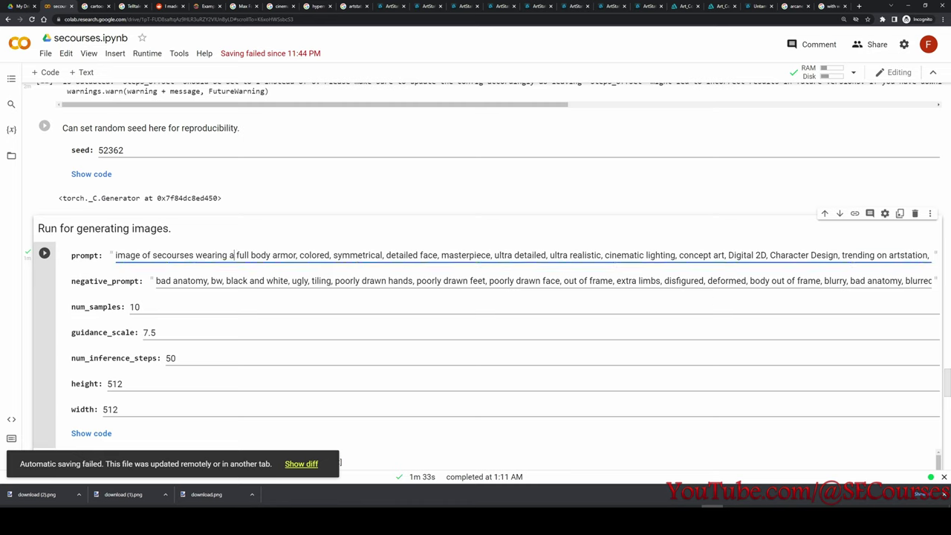
click(236, 257)
text(n iron)
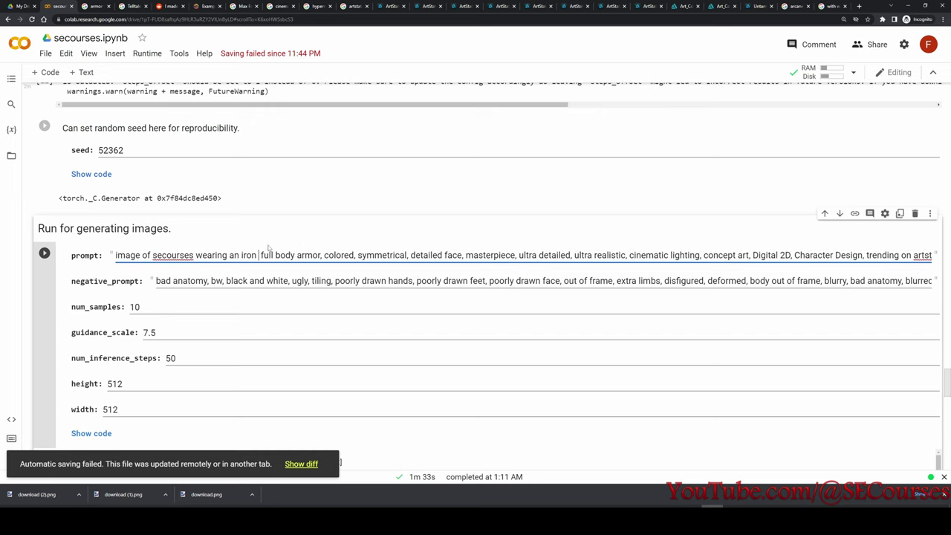
text( man style)
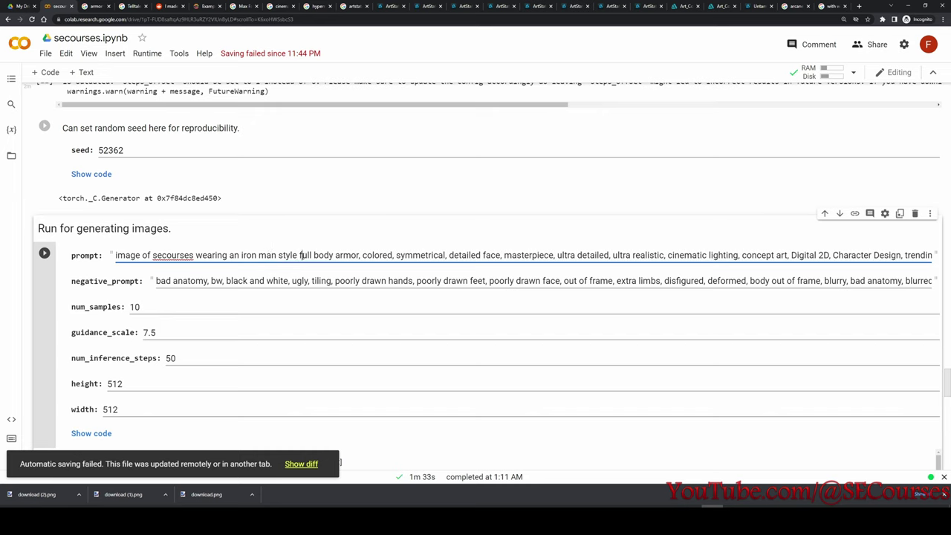
Remove "full body" from the prompt so it reads "an iron man style armor", and run the generation cell.
double_click(303, 255)
key(Delete)
key(Delete)
key(Delete)
key(Delete)
key(Delete)
key(Delete)
key(Delete)
key(Delete)
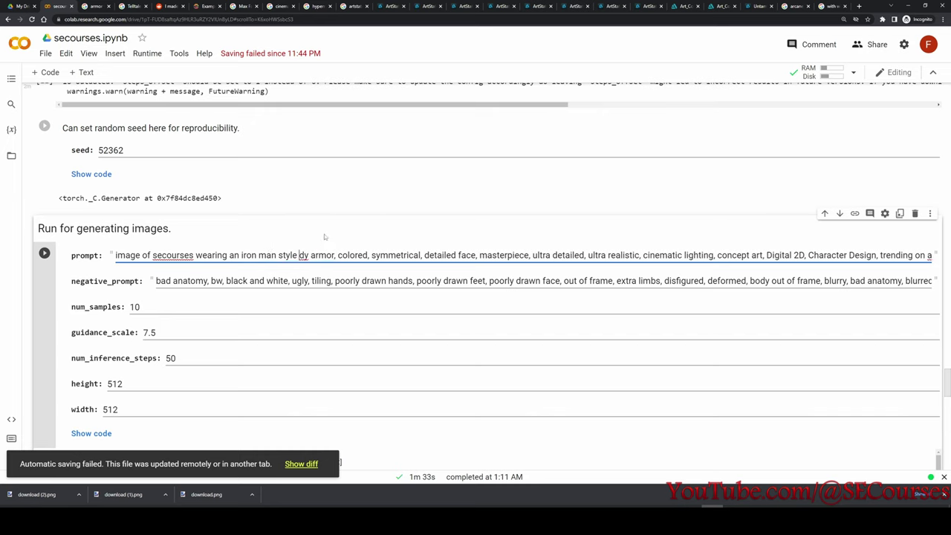
text(a)
click(44, 252)
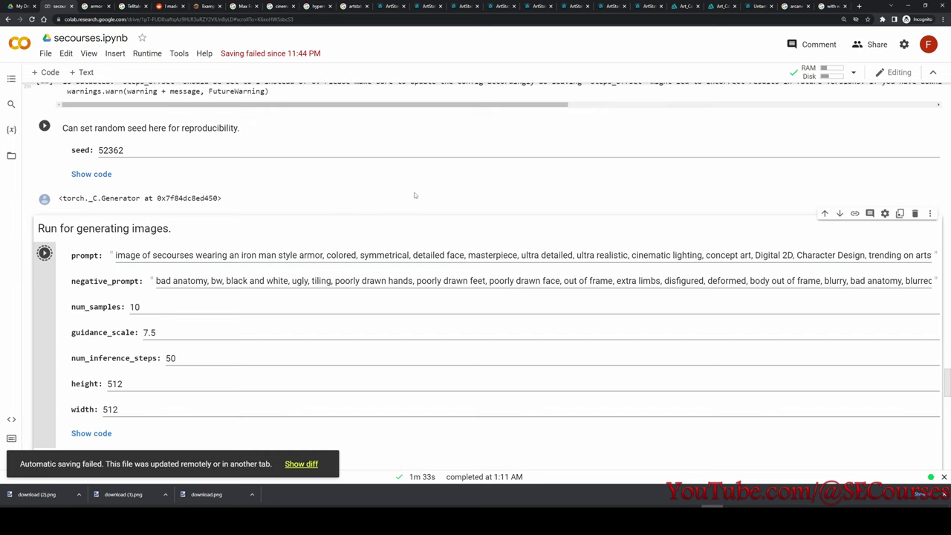
Save the side-view portrait of the man in glasses and red-and-blue Iron Man armor as download (3).png.
scroll(340, 115, down, 1)
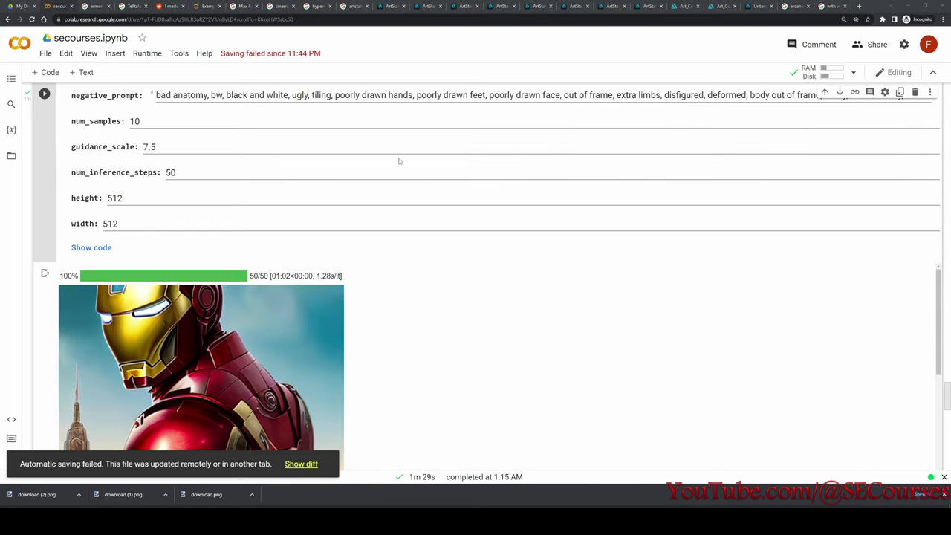
scroll(399, 161, down, 5)
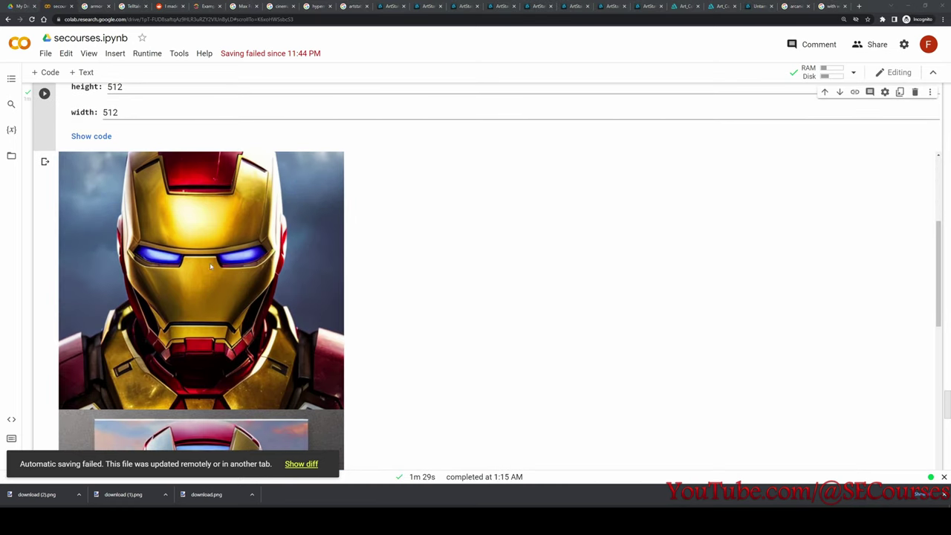
scroll(211, 266, down, 15)
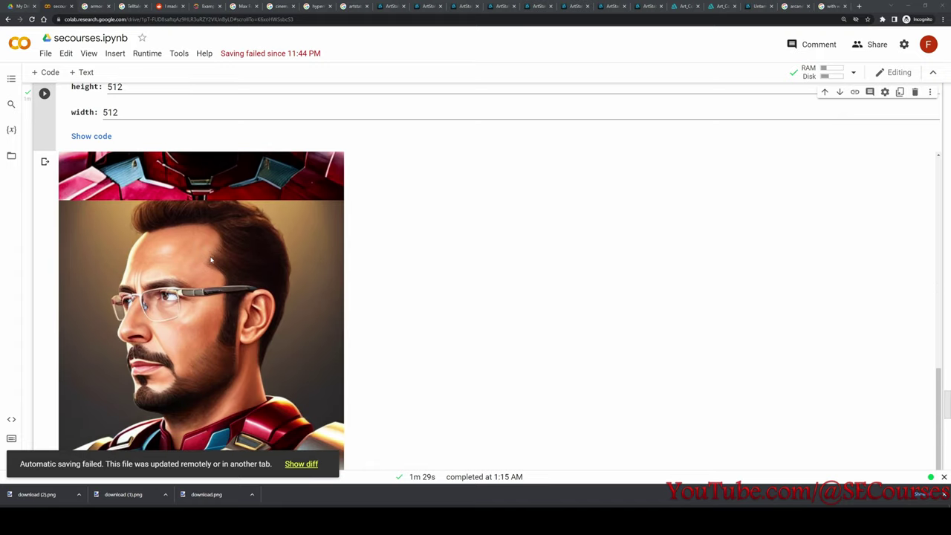
scroll(216, 267, down, 1)
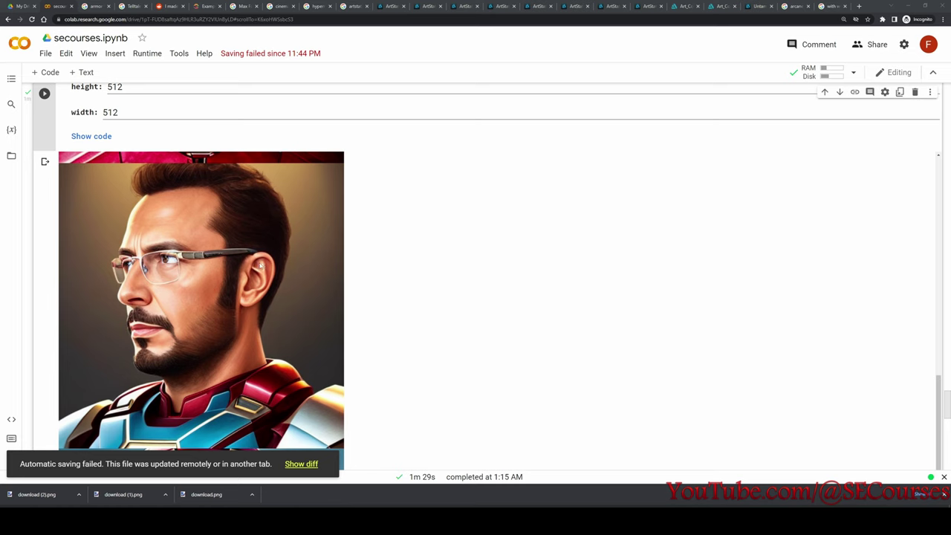
scroll(253, 278, down, 3)
scroll(264, 279, up, 3)
right_click(239, 264)
click(258, 280)
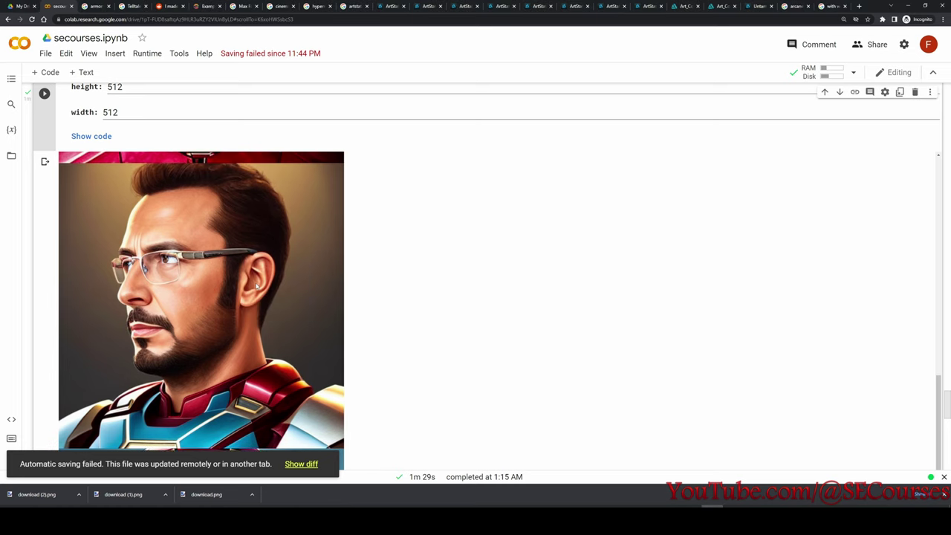
click(712, 396)
Add "and face visible shot" after "iron man style armor" in the prompt, and run the generation cell.
scroll(446, 320, down, 5)
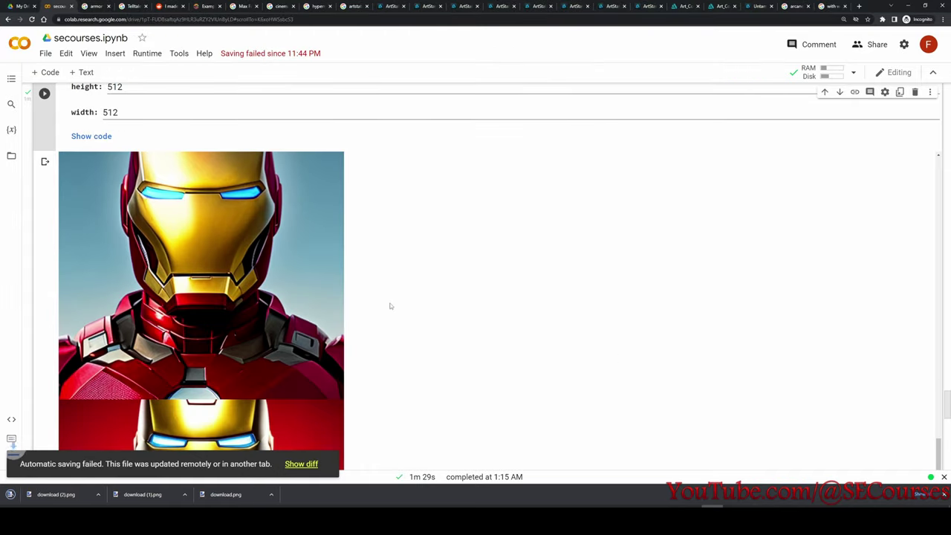
scroll(815, 375, down, 10)
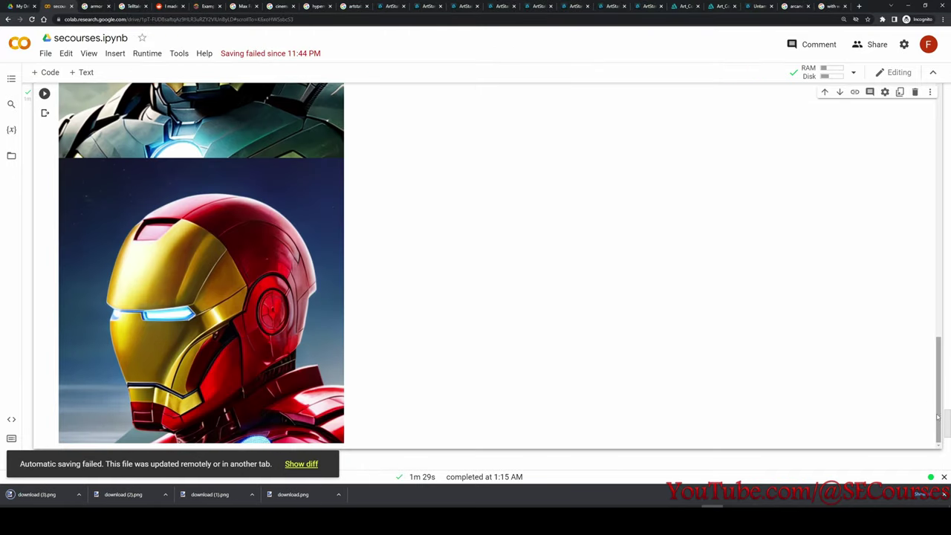
drag(947, 422, 947, 358)
scroll(281, 256, down, 5)
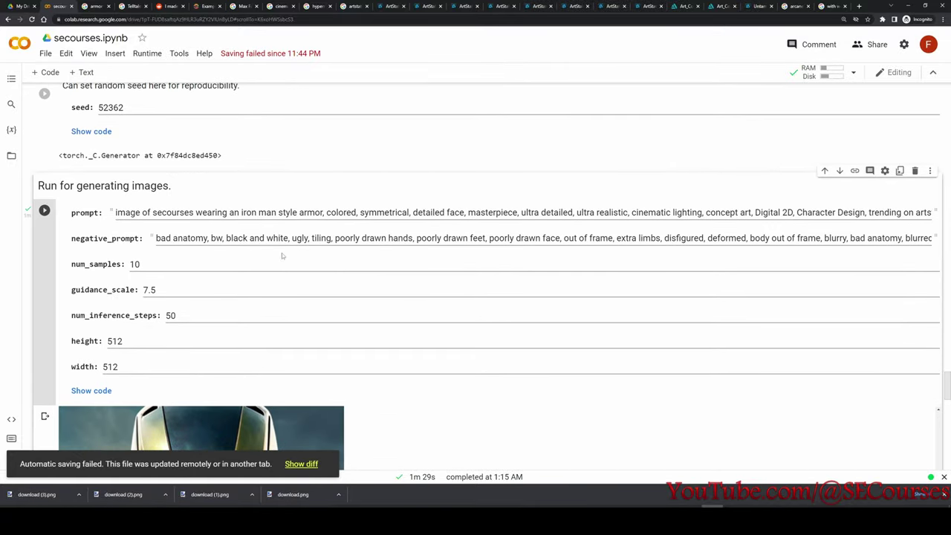
click(323, 212)
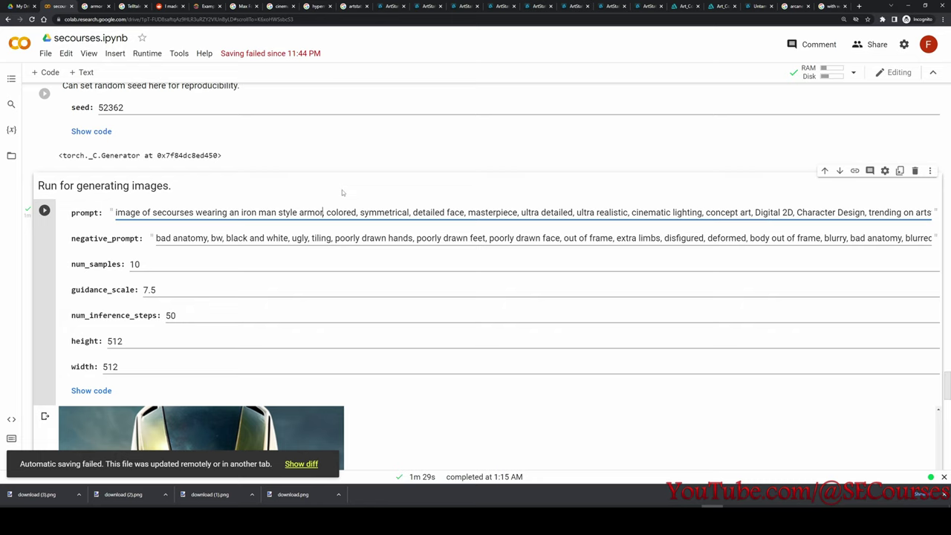
text(and face )
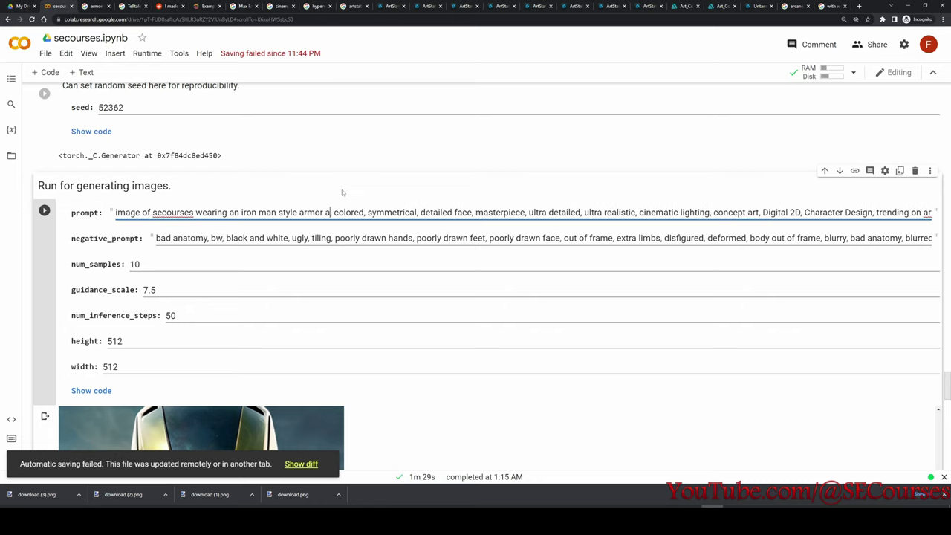
text(visi)
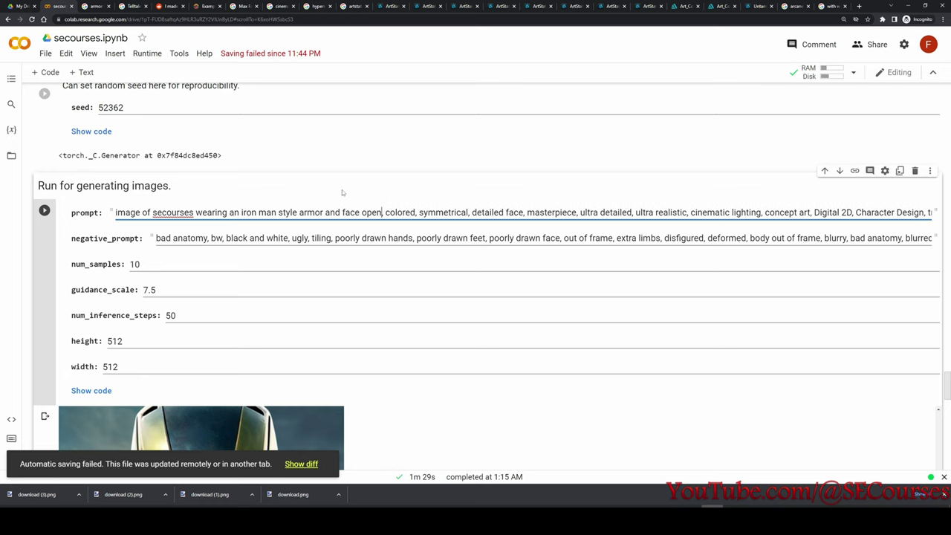
text(ble shot)
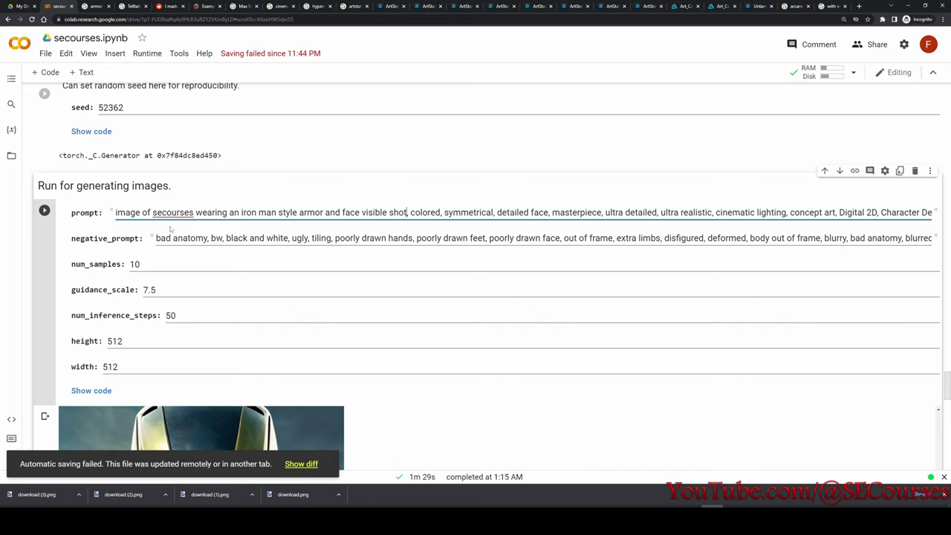
click(44, 211)
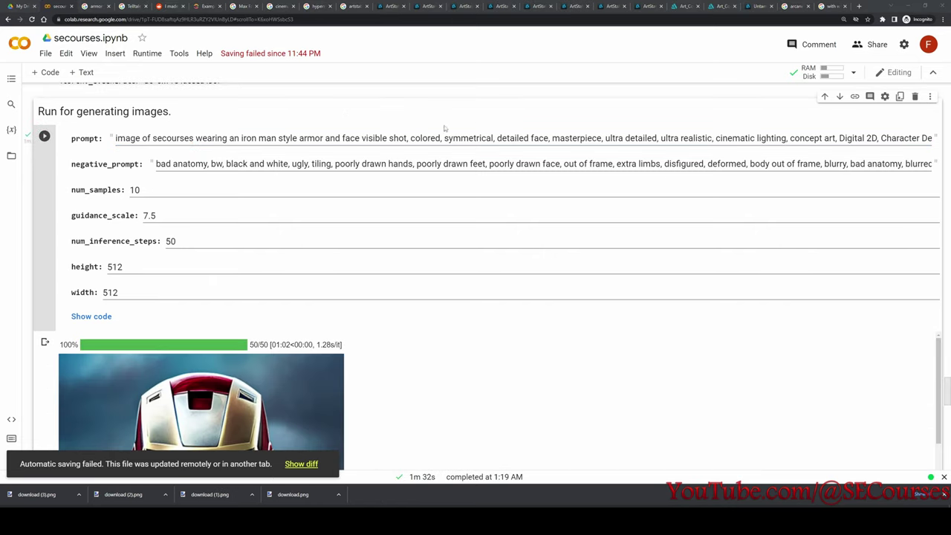
Examine the portraits generated with the "iron man style armor and face visible shot" prompt through to the end of the output.
scroll(421, 218, down, 10)
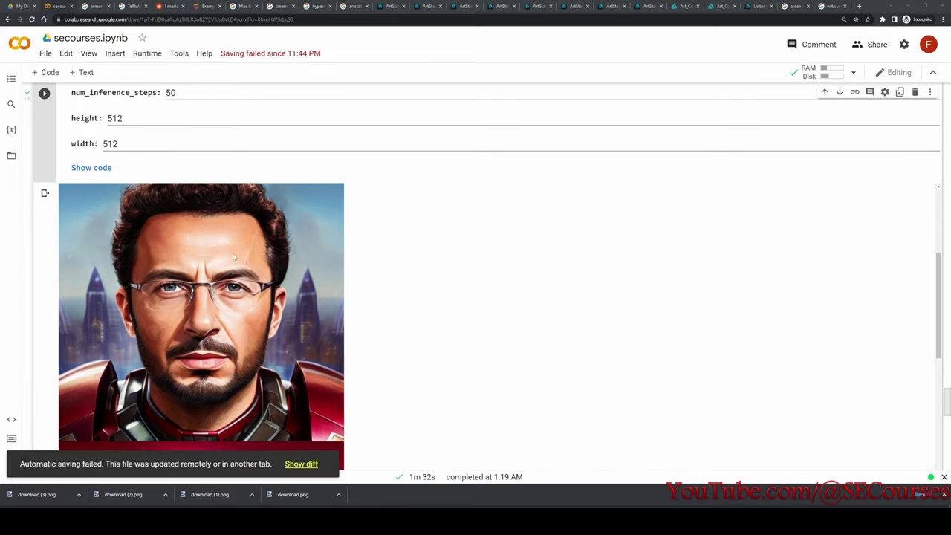
scroll(233, 257, down, 10)
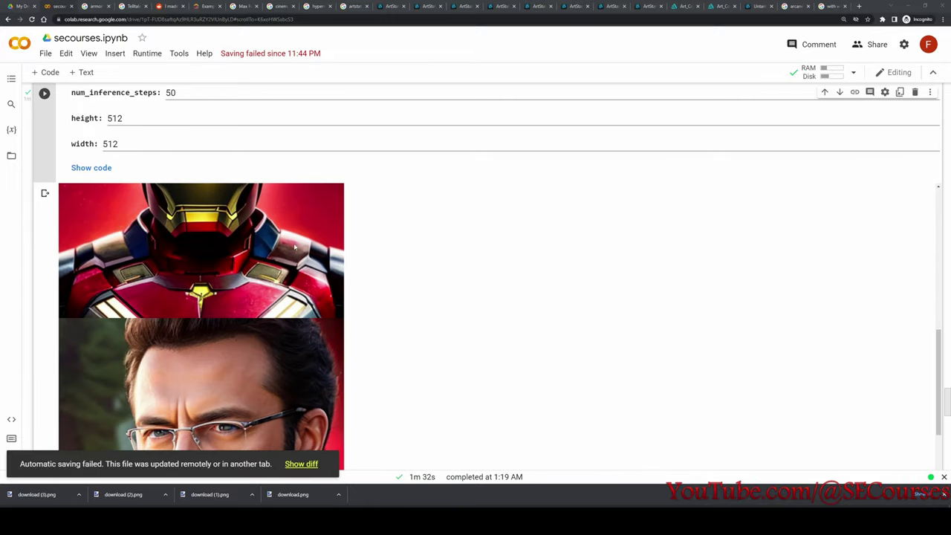
scroll(295, 247, down, 5)
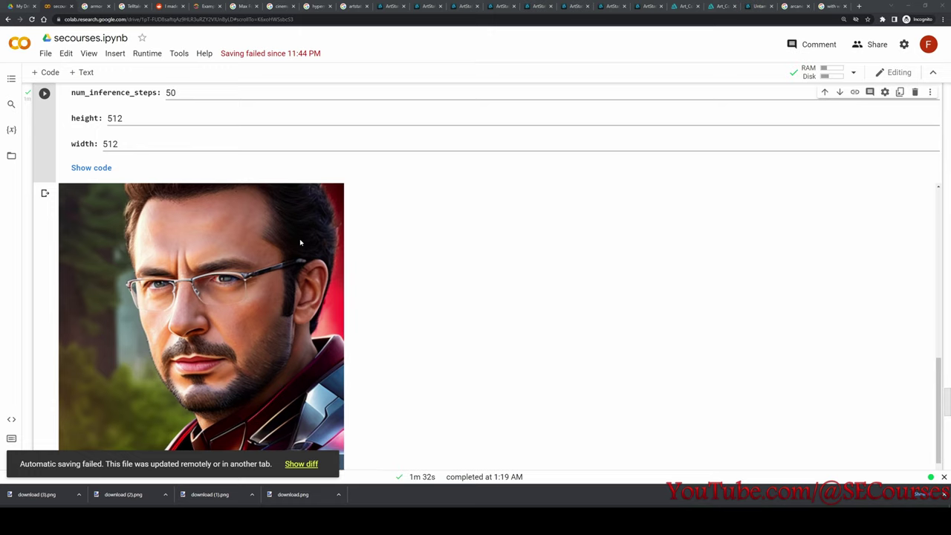
scroll(300, 242, down, 10)
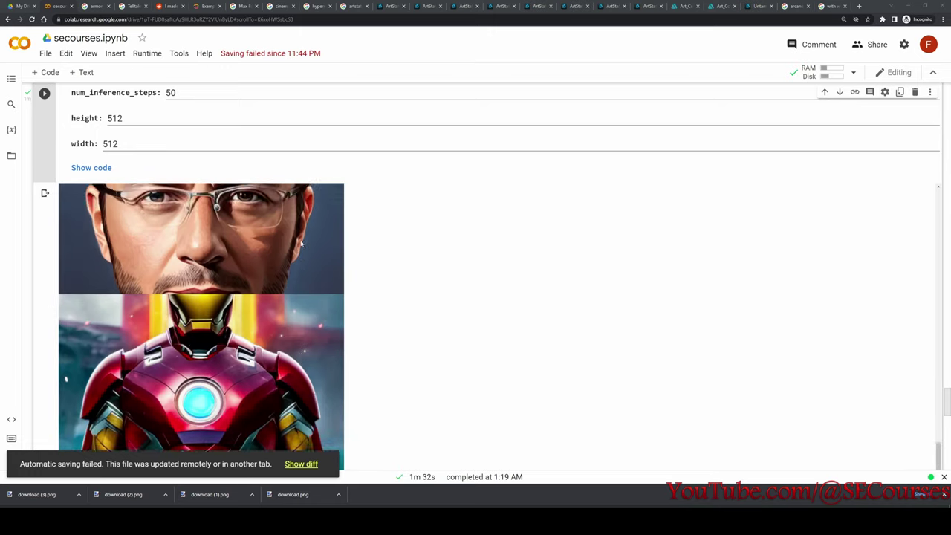
scroll(301, 242, down, 10)
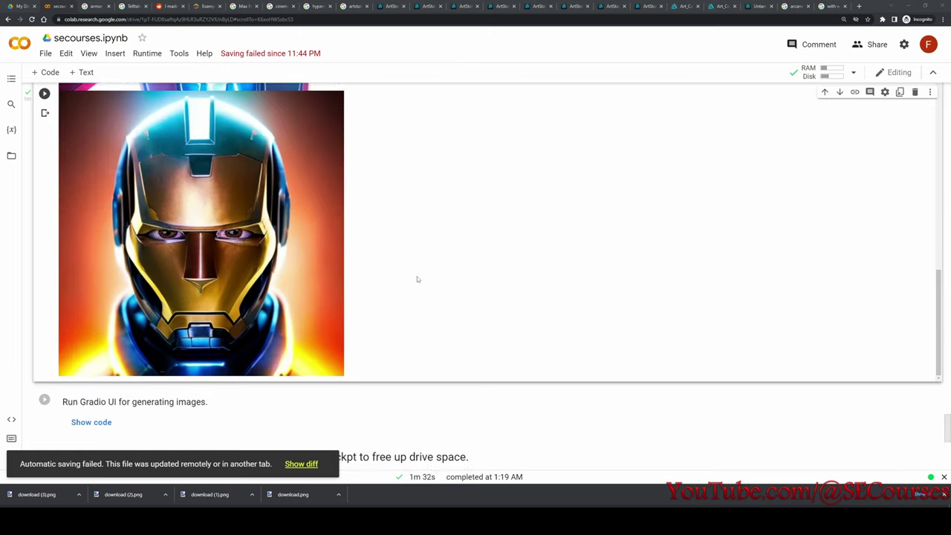
scroll(417, 280, down, 1)
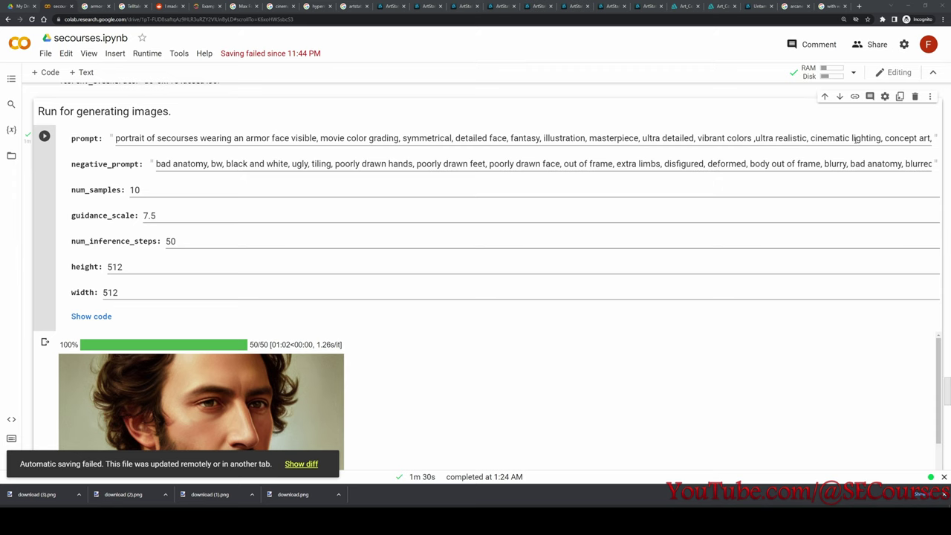
Save the portrait of the long-haired, bearded man in glasses and ornate bronze-and-blue armor as download (4).png.
scroll(510, 243, down, 2)
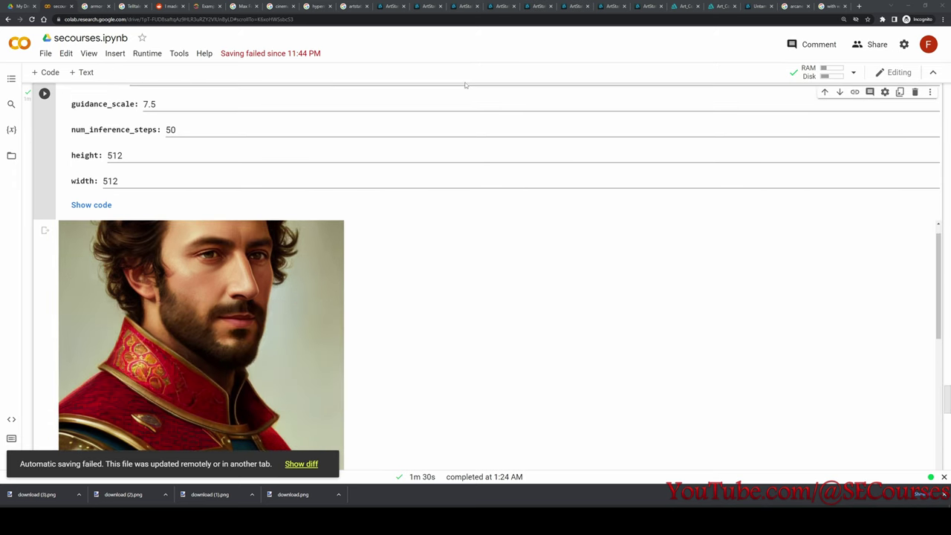
scroll(503, 96, down, 1)
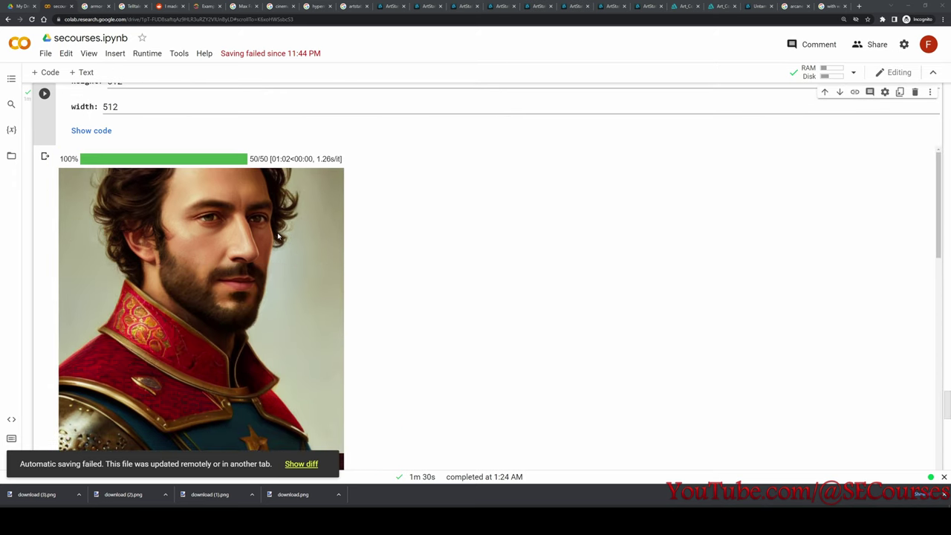
scroll(278, 236, down, 5)
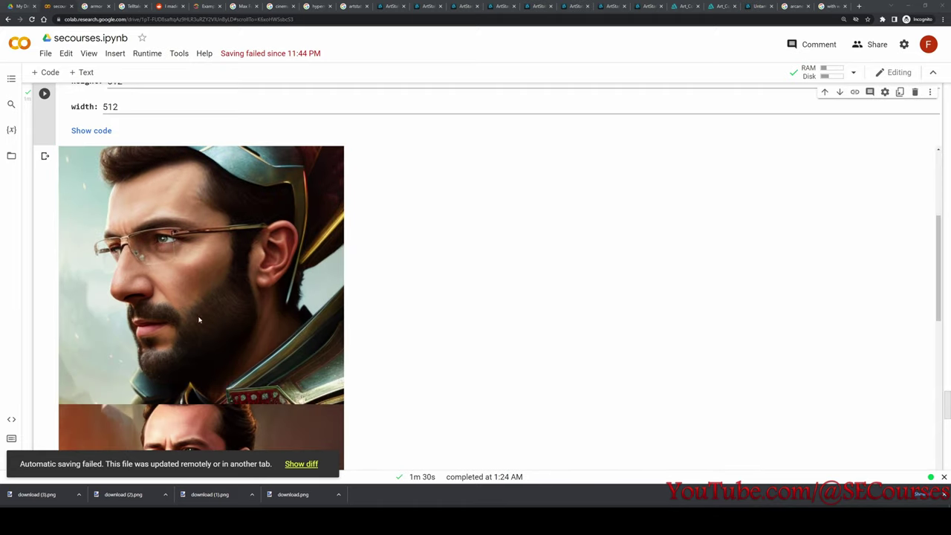
scroll(194, 298, down, 3)
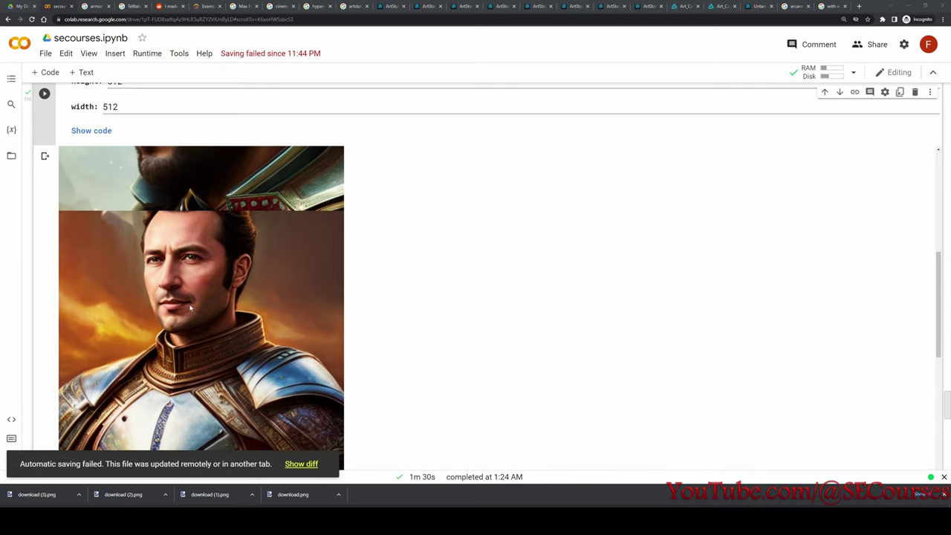
scroll(258, 296, down, 5)
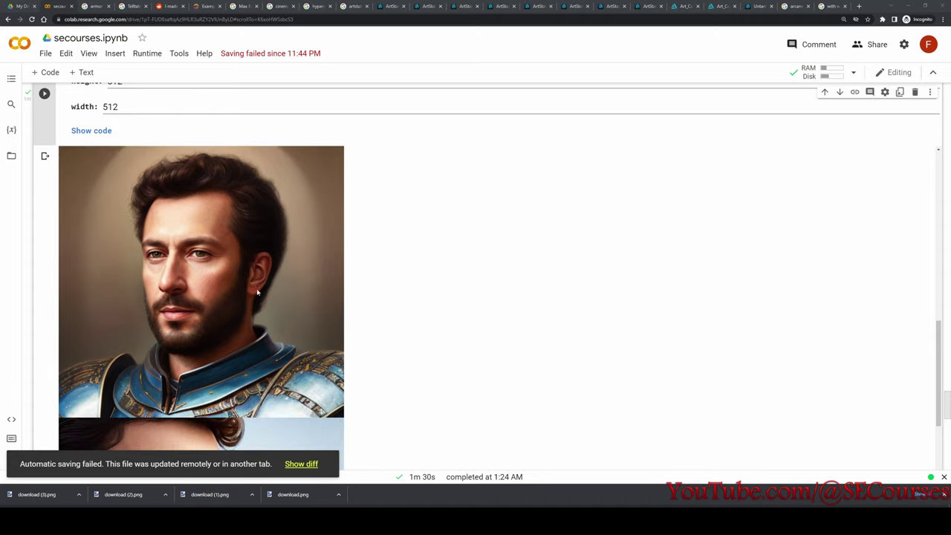
scroll(268, 272, down, 4)
scroll(255, 274, down, 4)
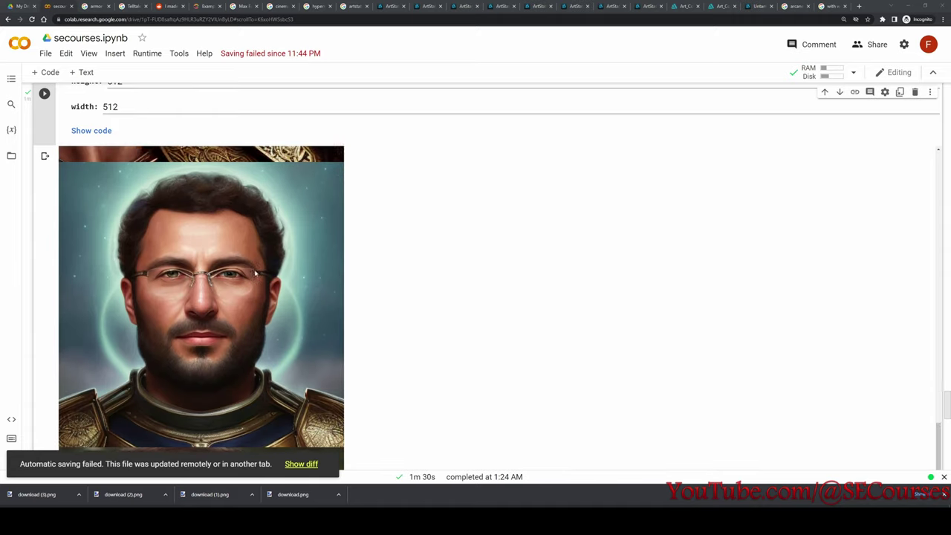
scroll(293, 296, down, 4)
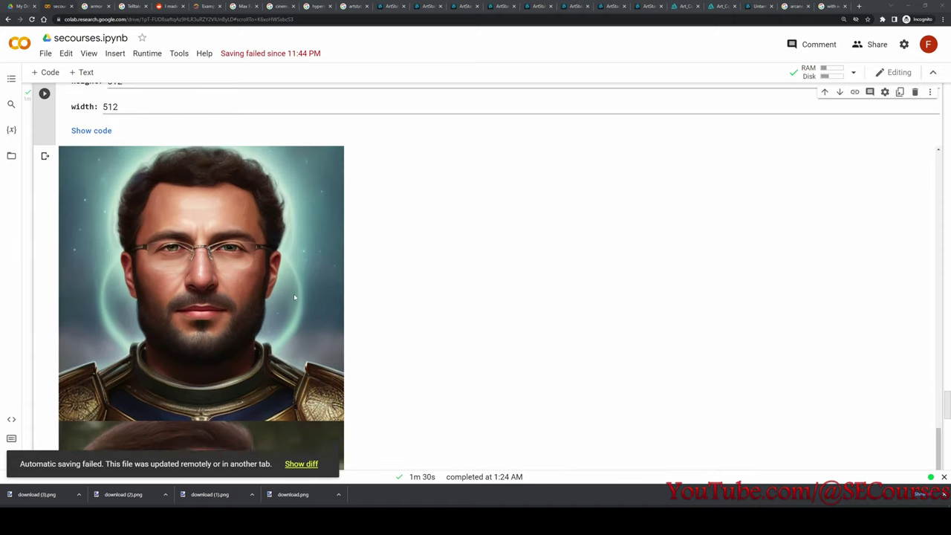
scroll(236, 268, down, 4)
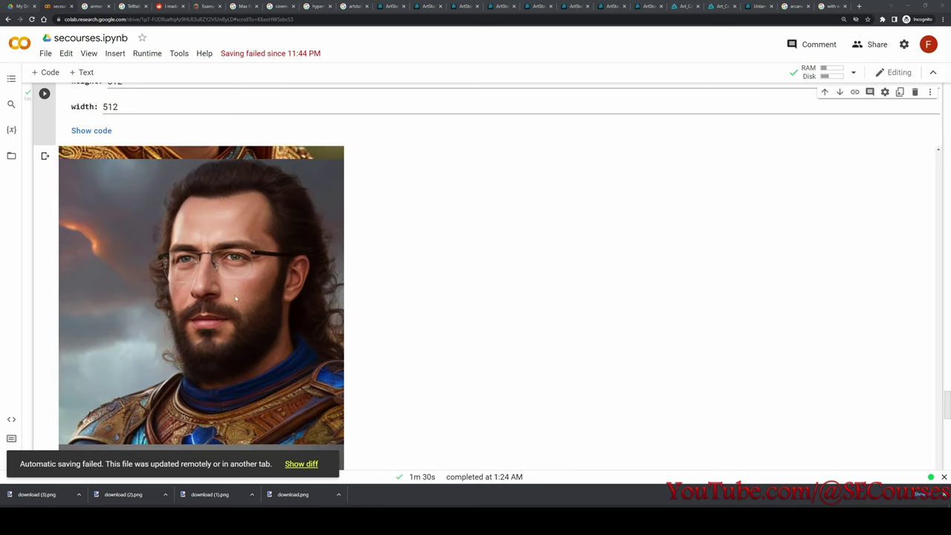
right_click(246, 241)
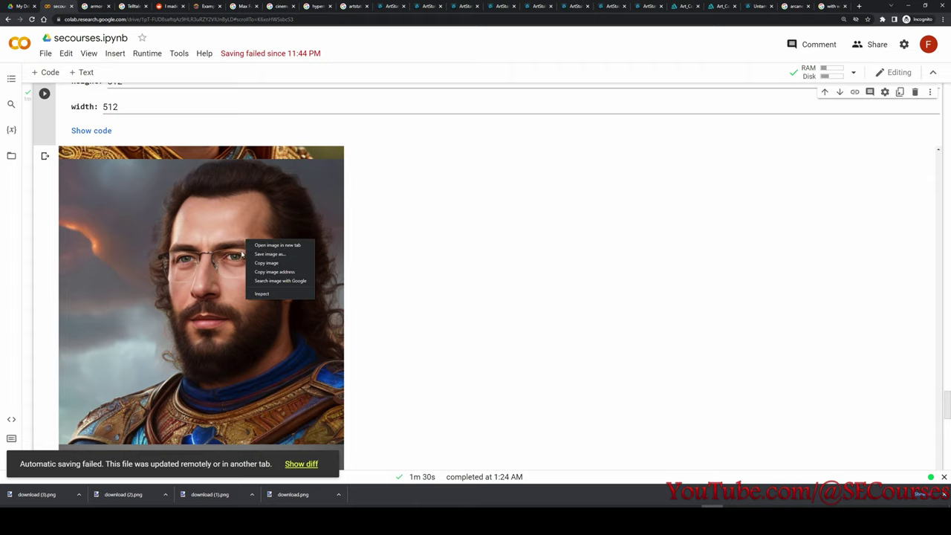
click(277, 257)
click(711, 397)
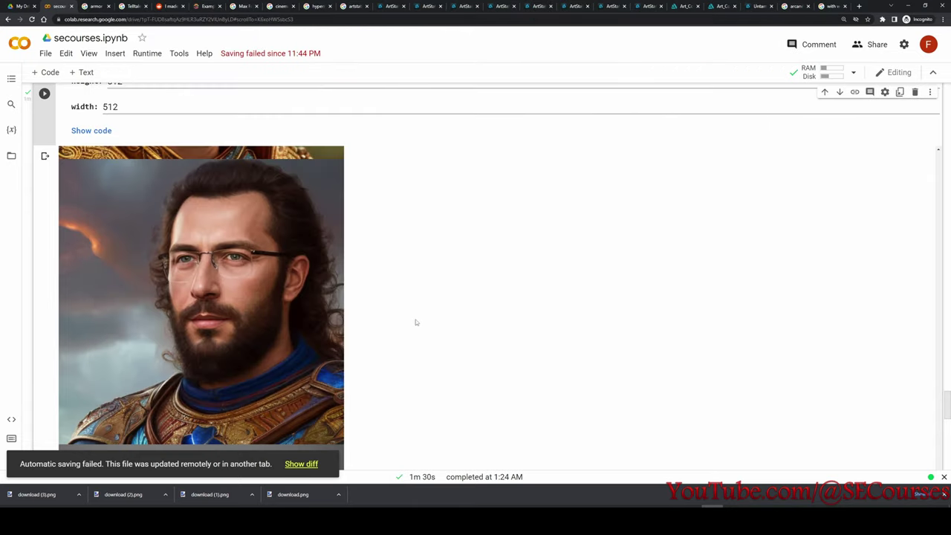
Examine the remaining armor portraits below the saved one, down to the end of the output.
scroll(416, 322, down, 5)
scroll(375, 306, down, 4)
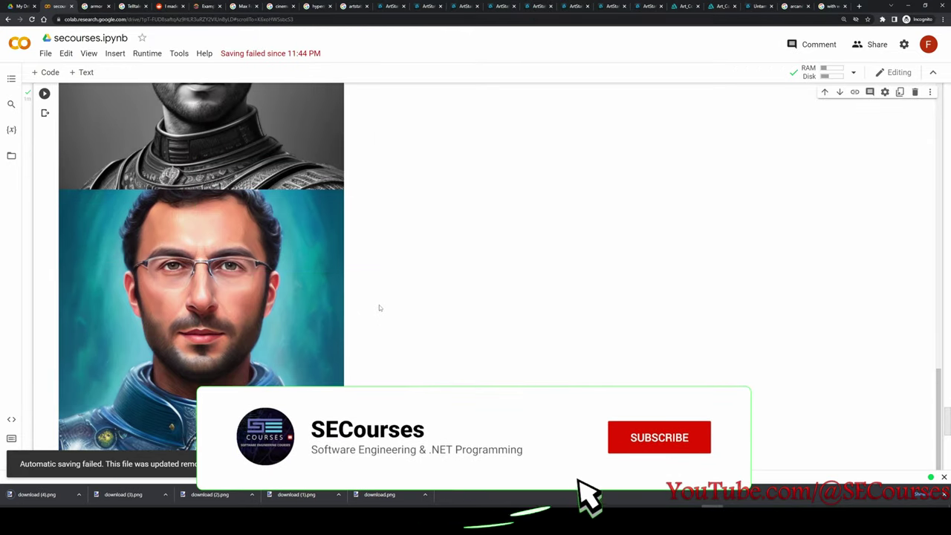
scroll(446, 304, down, 5)
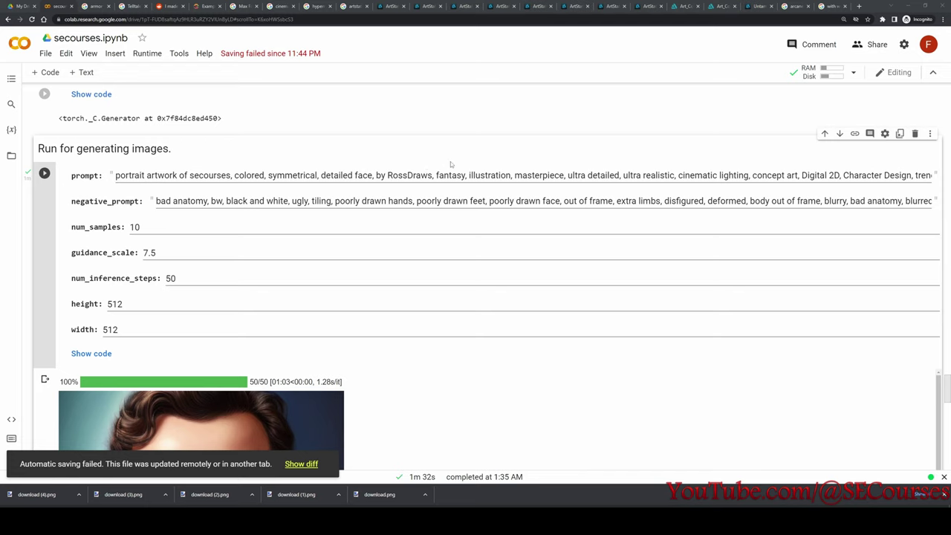
Save the close-up portrait of the frowning man in glasses on a dark background as download (5).png.
scroll(468, 159, down, 1)
scroll(480, 185, down, 3)
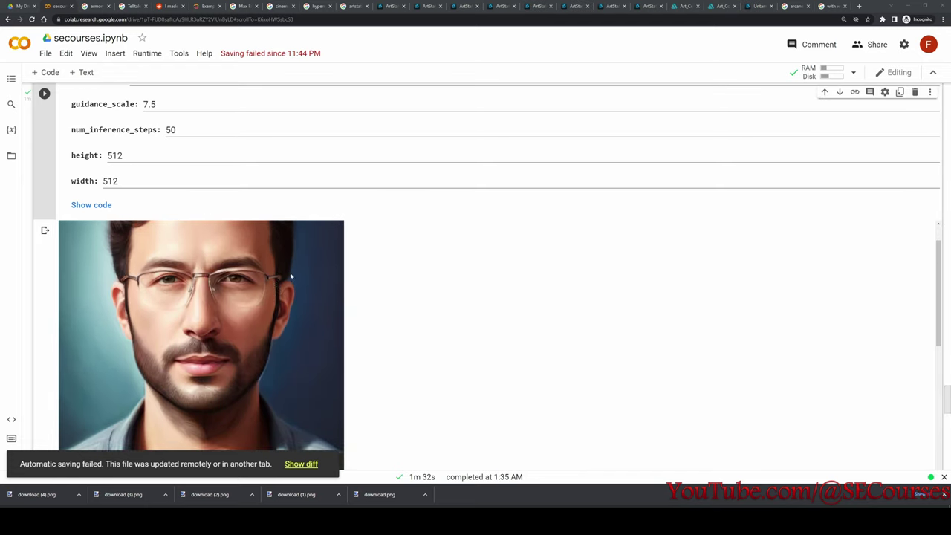
scroll(364, 349, down, 5)
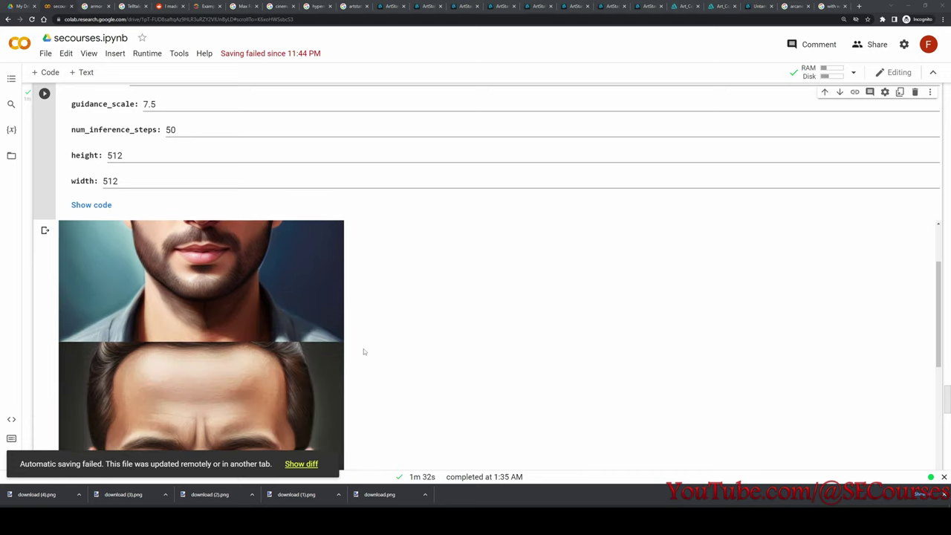
scroll(251, 359, down, 5)
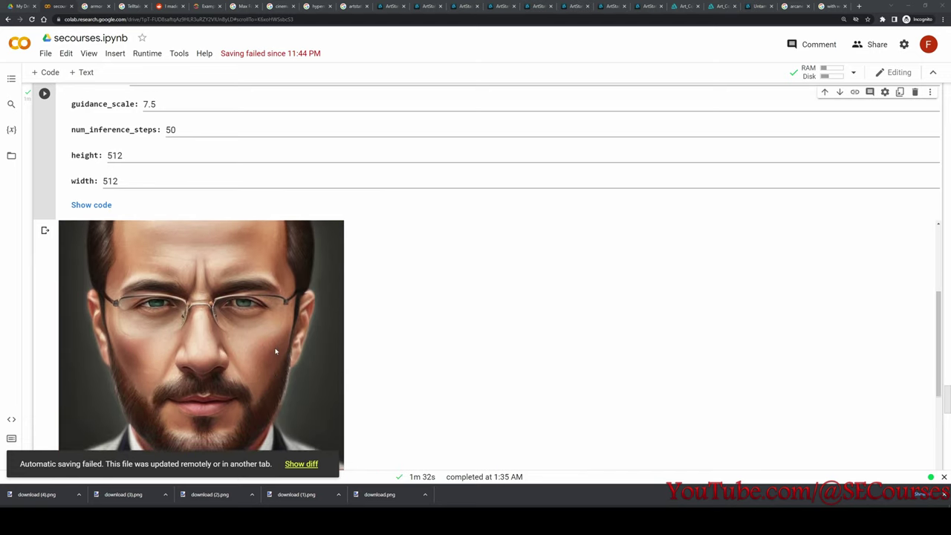
right_click(241, 307)
click(271, 327)
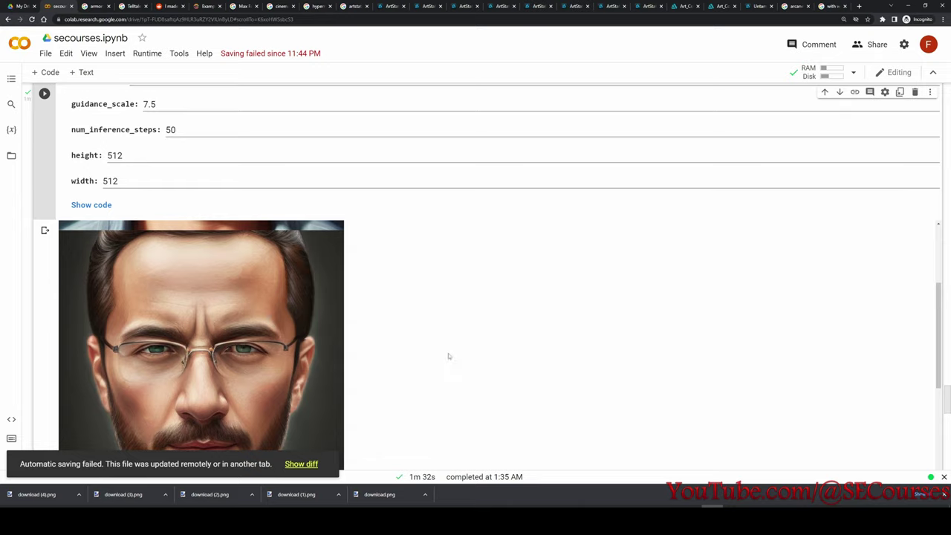
key(Return)
scroll(480, 344, down, 5)
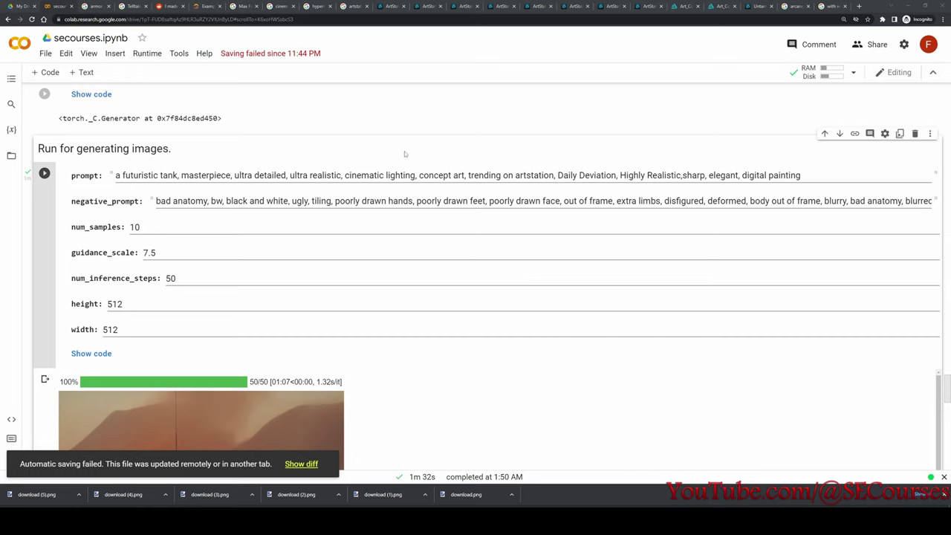
Examine the images generated with the "a futuristic tank" prompt for detail and realism through the whole output.
scroll(406, 122, down, 1)
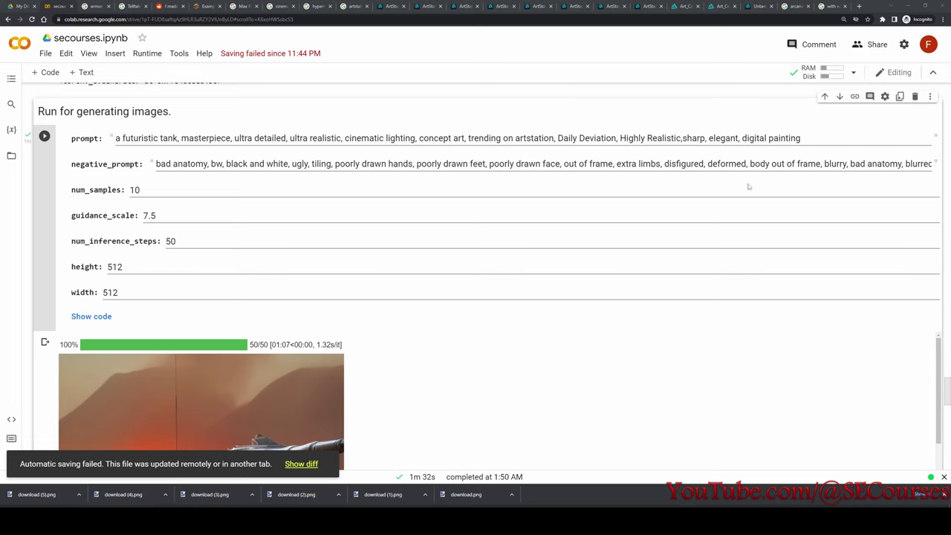
scroll(626, 291, down, 2)
scroll(607, 305, down, 1)
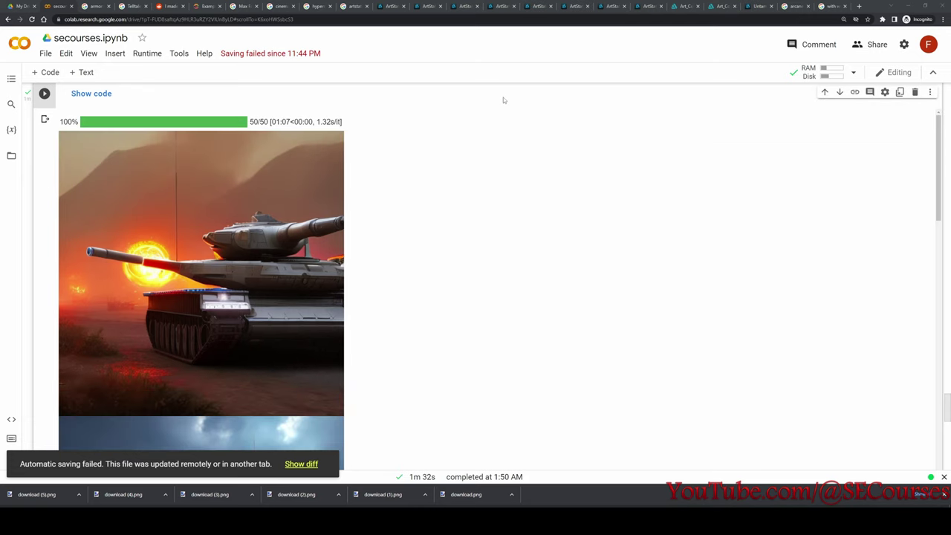
scroll(255, 236, down, 4)
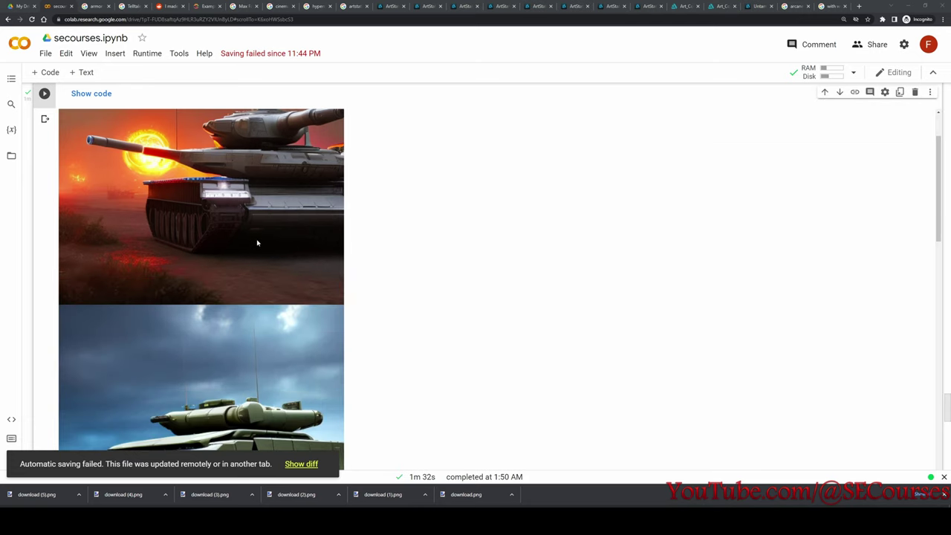
scroll(233, 355, down, 4)
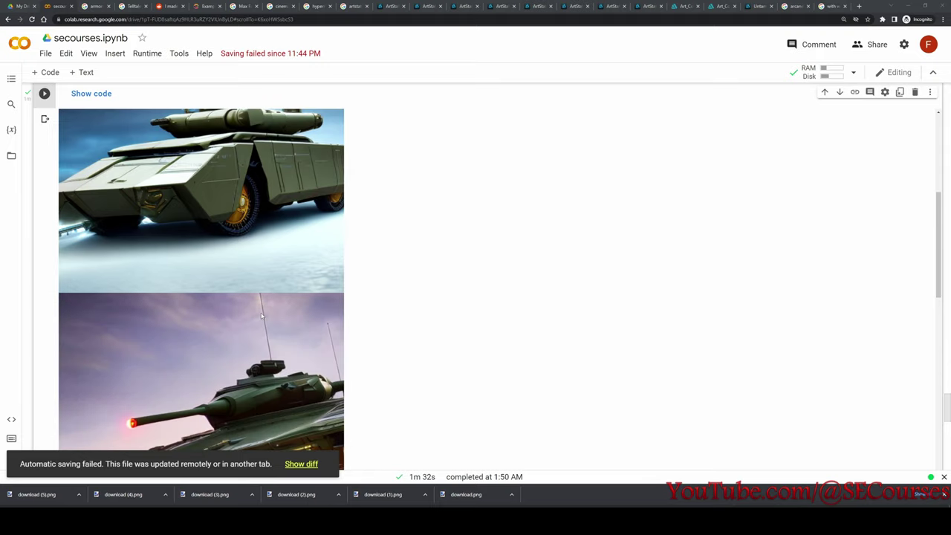
scroll(245, 307, down, 4)
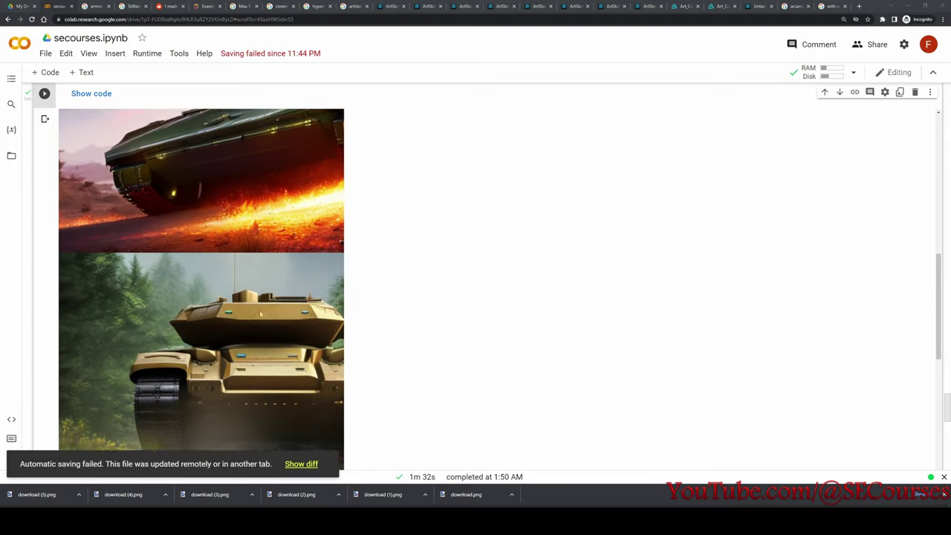
scroll(258, 347, down, 4)
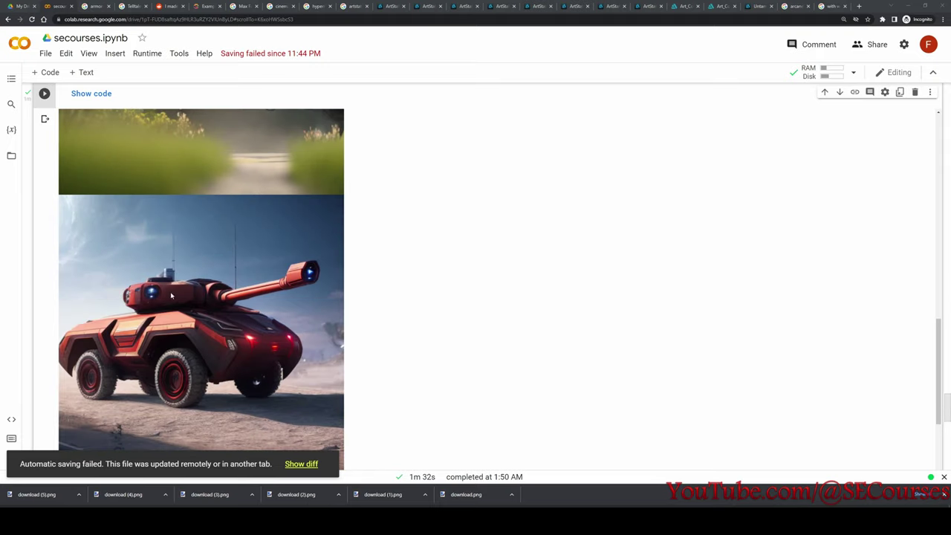
scroll(254, 349, down, 4)
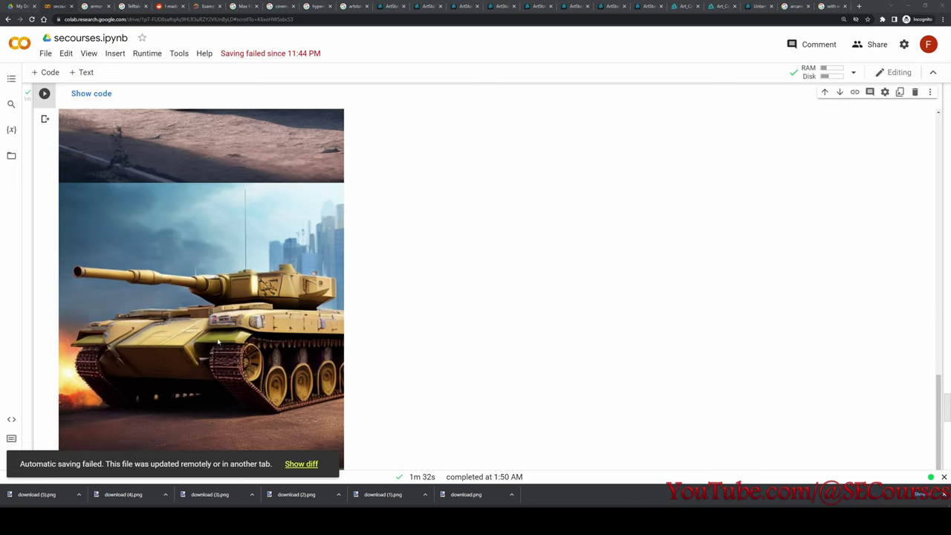
scroll(218, 342, down, 8)
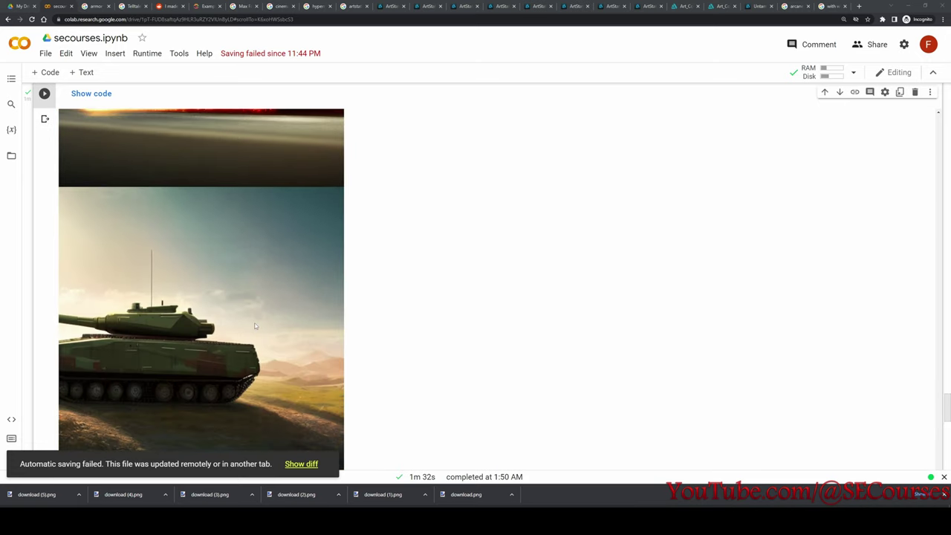
scroll(255, 326, down, 5)
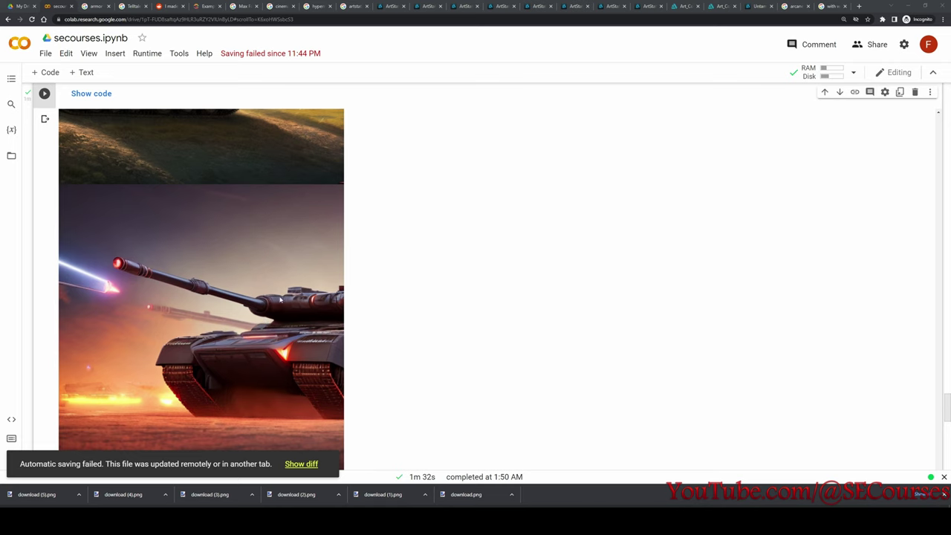
scroll(280, 300, down, 1)
Examine the images generated with the "warship, masterpiece, ultra detailed" prompt through the whole output.
scroll(212, 233, up, 5)
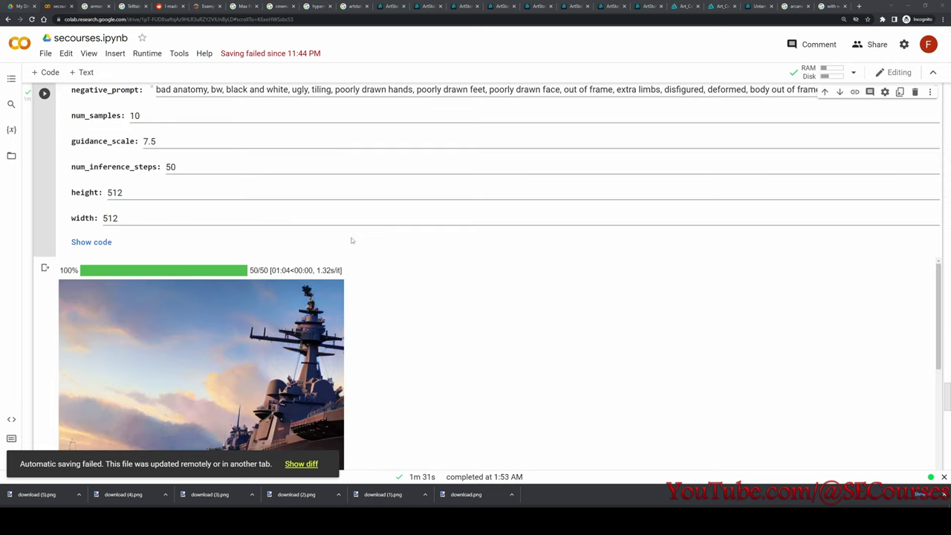
scroll(187, 191, up, 2)
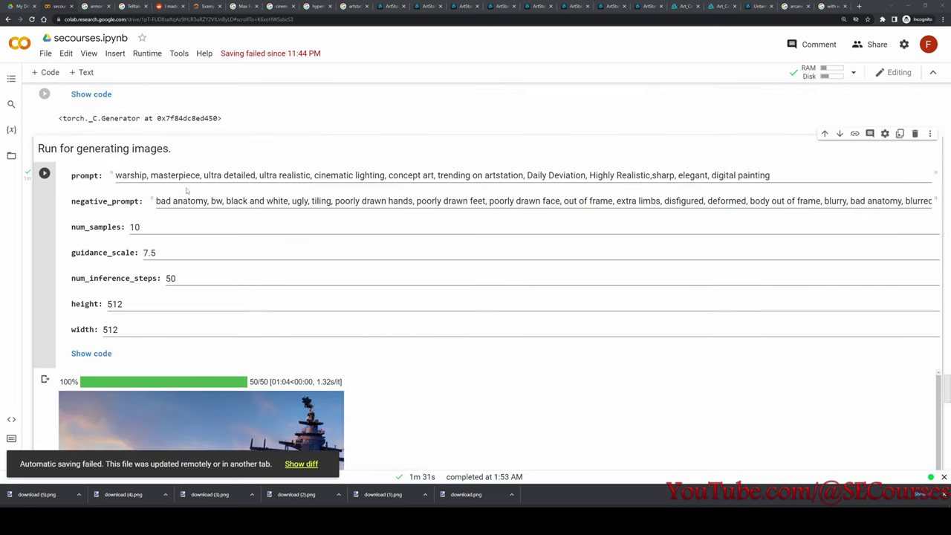
scroll(353, 134, down, 3)
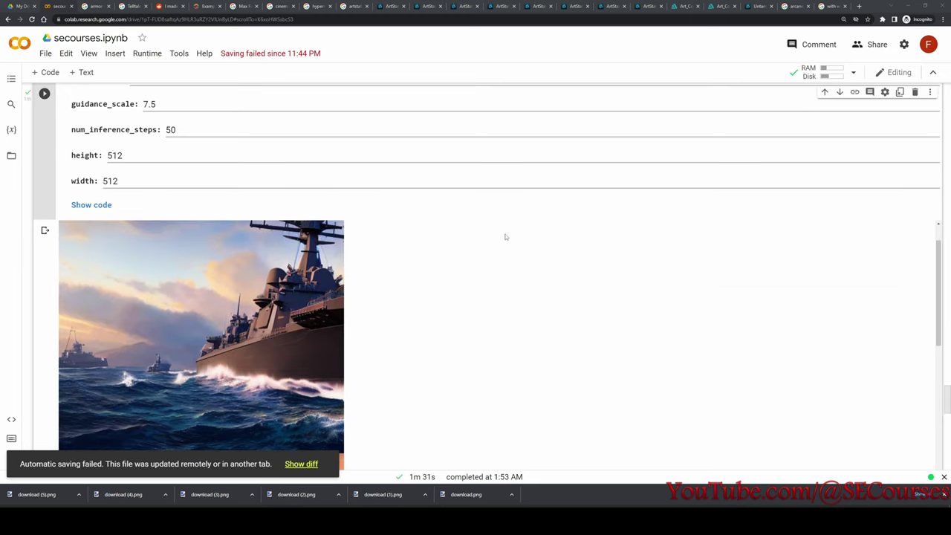
scroll(295, 279, down, 5)
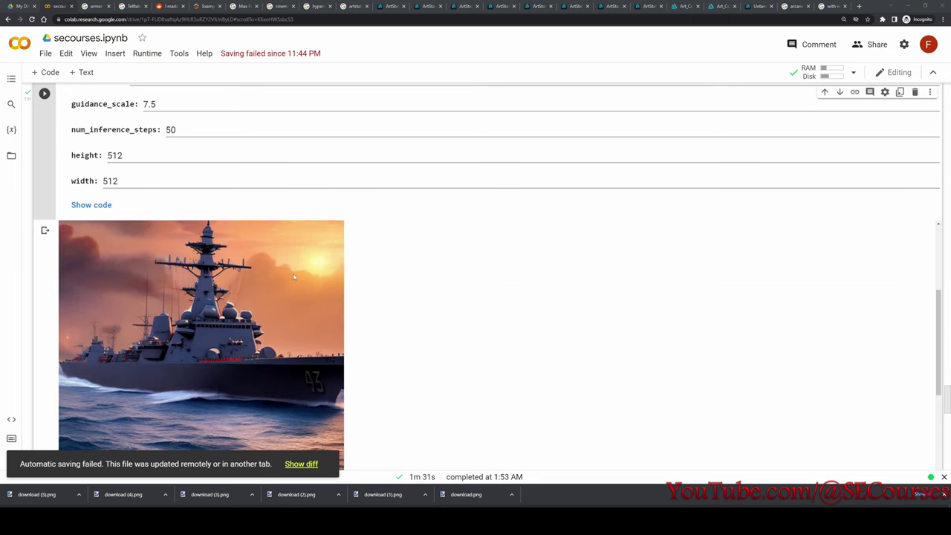
scroll(295, 277, down, 10)
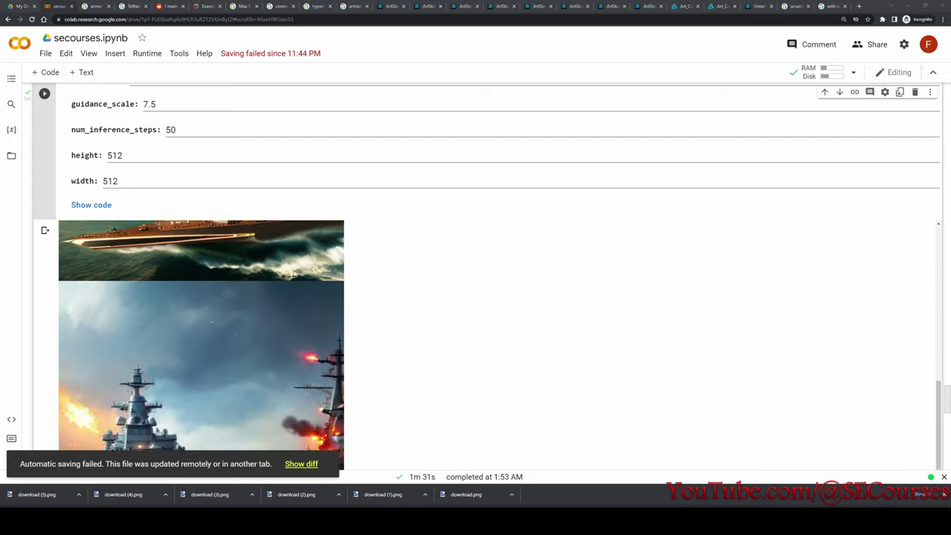
scroll(293, 274, down, 5)
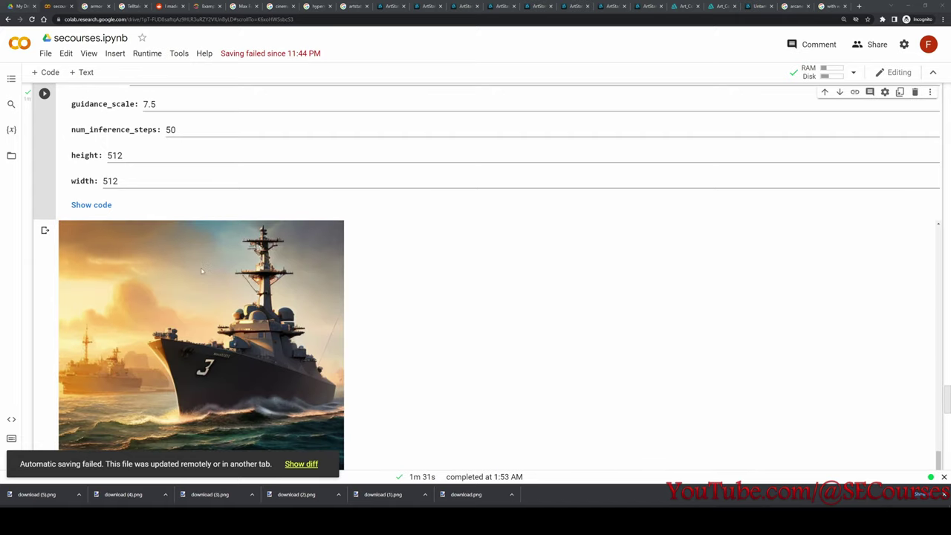
scroll(221, 269, down, 3)
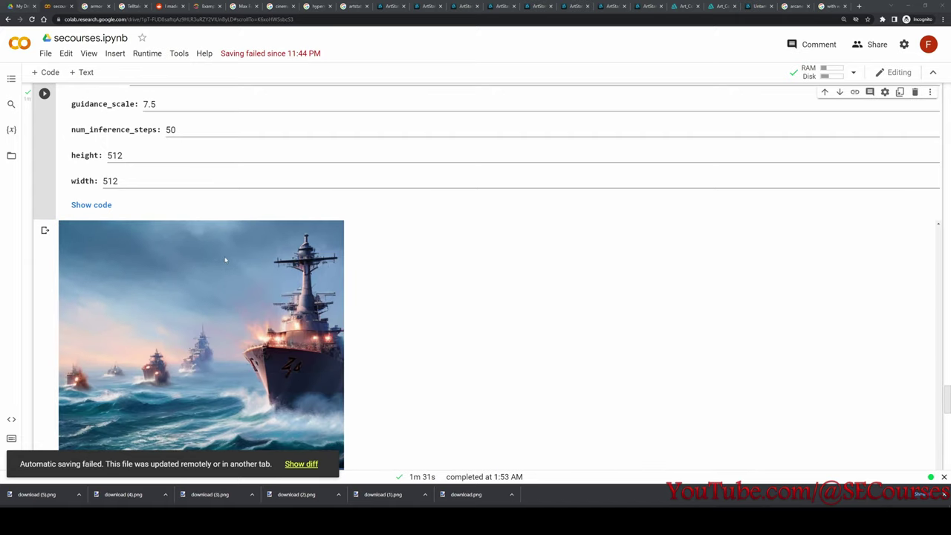
scroll(224, 260, down, 6)
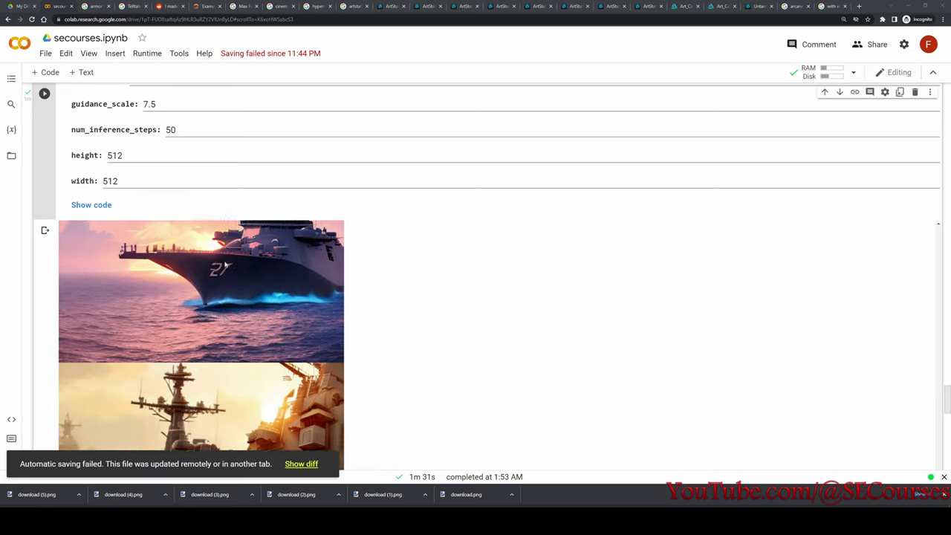
scroll(227, 269, down, 5)
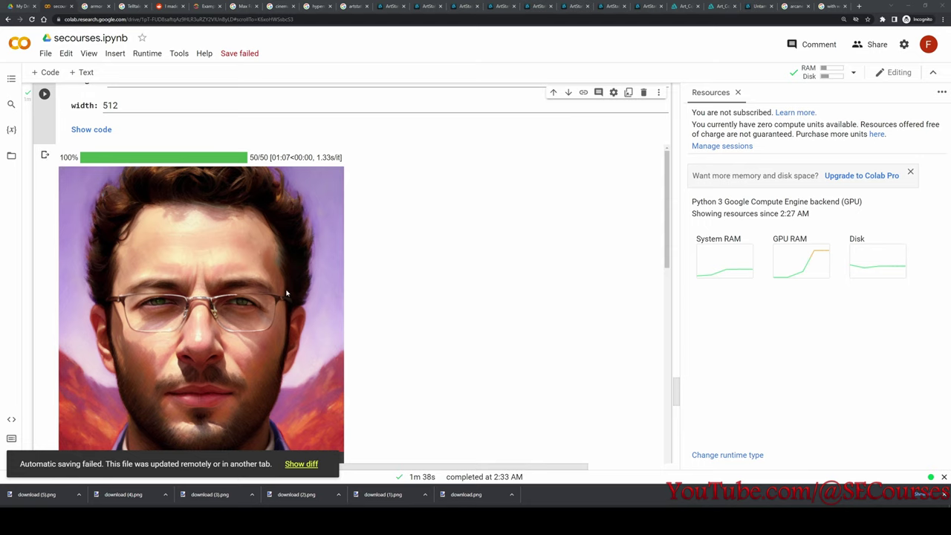
Examine the painted and black-and-white portraits of the man in glasses for likeness and quality across both generation runs.
scroll(322, 260, down, 4)
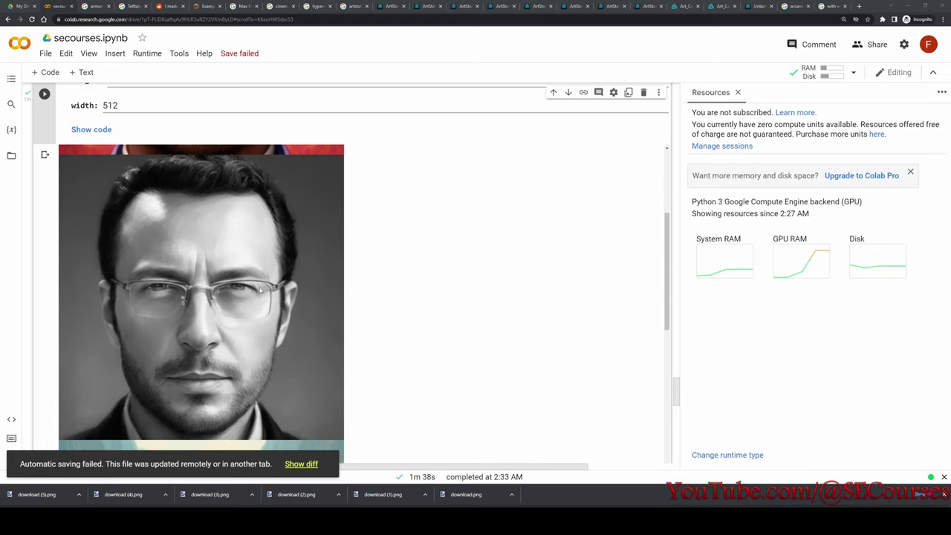
scroll(263, 302, down, 4)
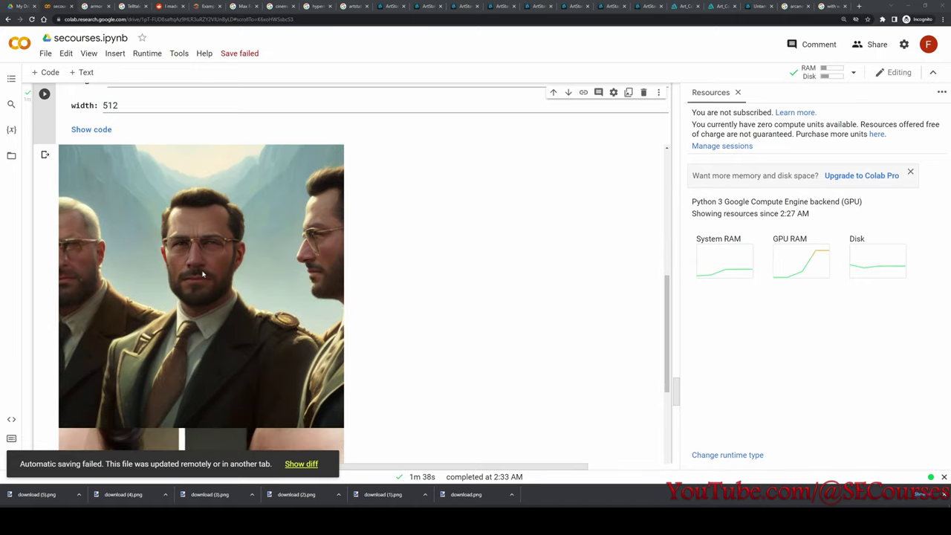
scroll(203, 274, up, 1)
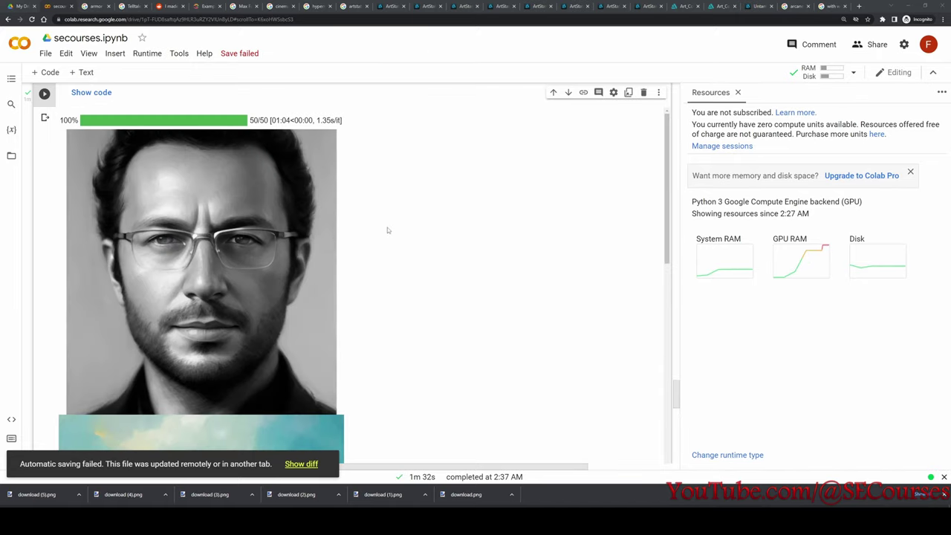
scroll(387, 232, down, 2)
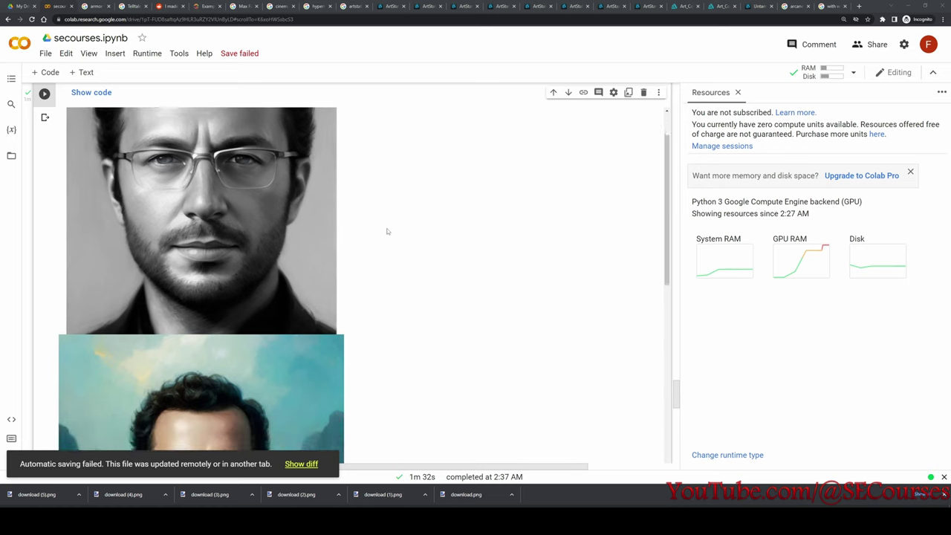
scroll(386, 231, down, 3)
scroll(386, 231, down, 3)
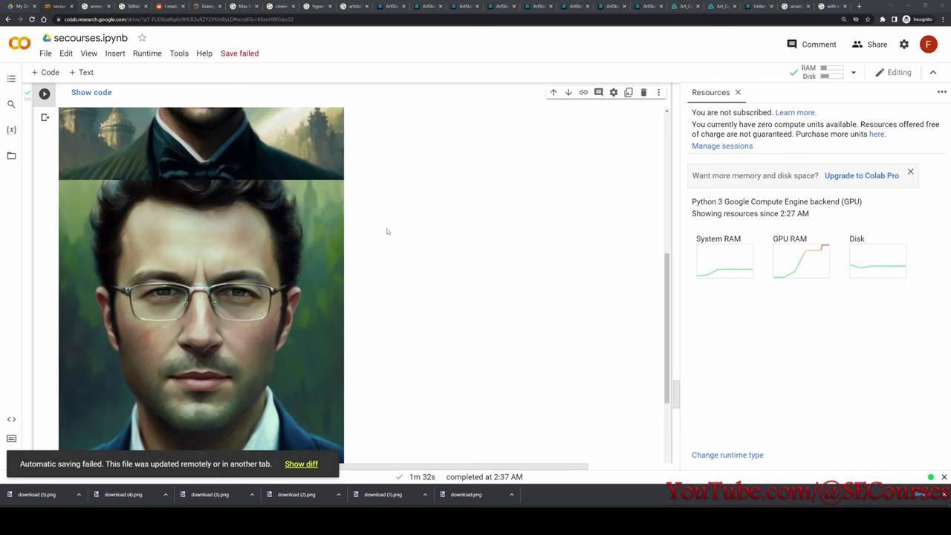
scroll(387, 231, down, 8)
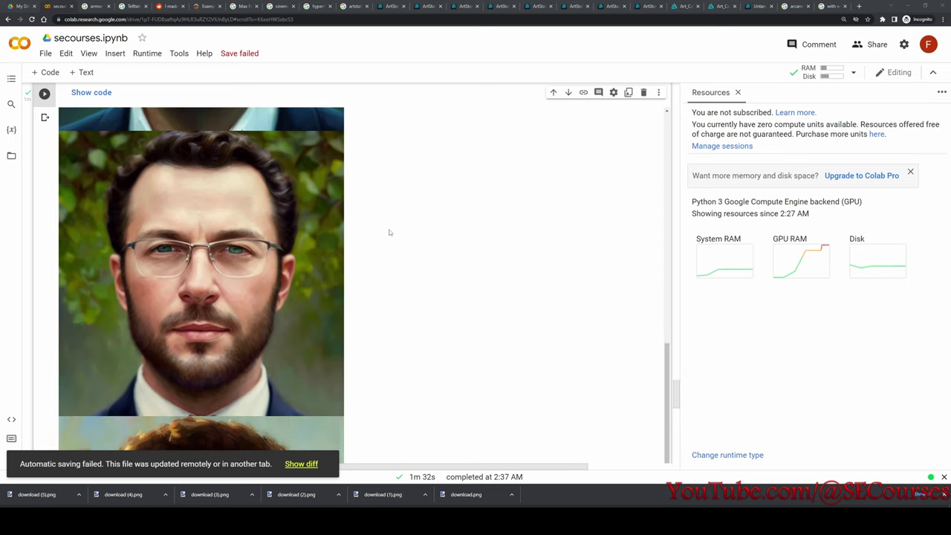
Save the portrait of the bearded man in glasses and dark suit before green leaves as download (6).png.
right_click(268, 246)
click(290, 260)
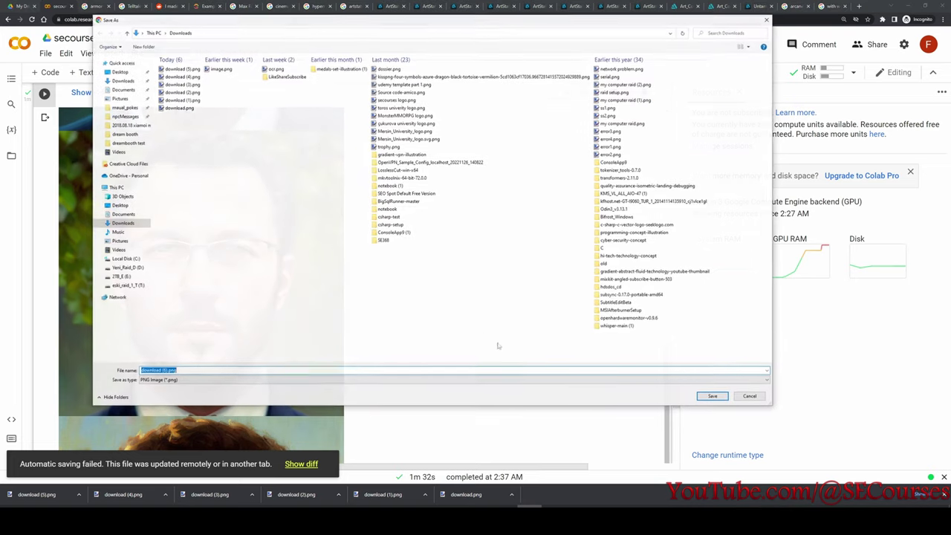
key(Return)
Examine the remaining suit and bow-tie portraits below the saved one, down to the end of the output.
scroll(474, 318, down, 5)
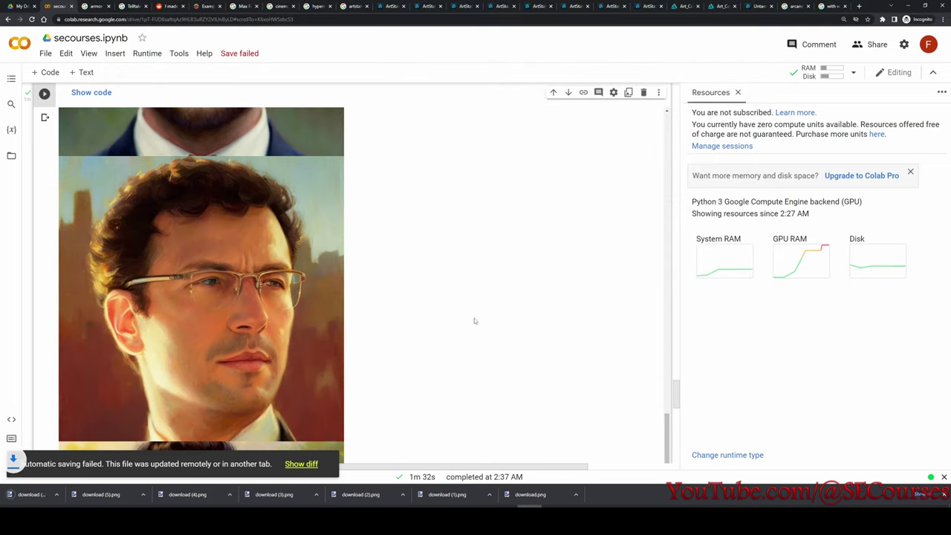
scroll(474, 320, down, 2)
scroll(474, 320, down, 3)
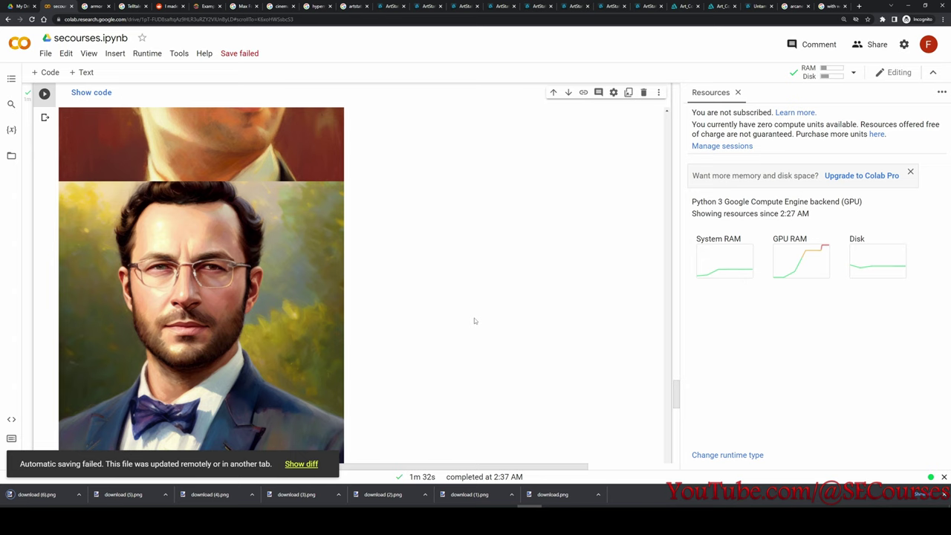
scroll(474, 320, down, 3)
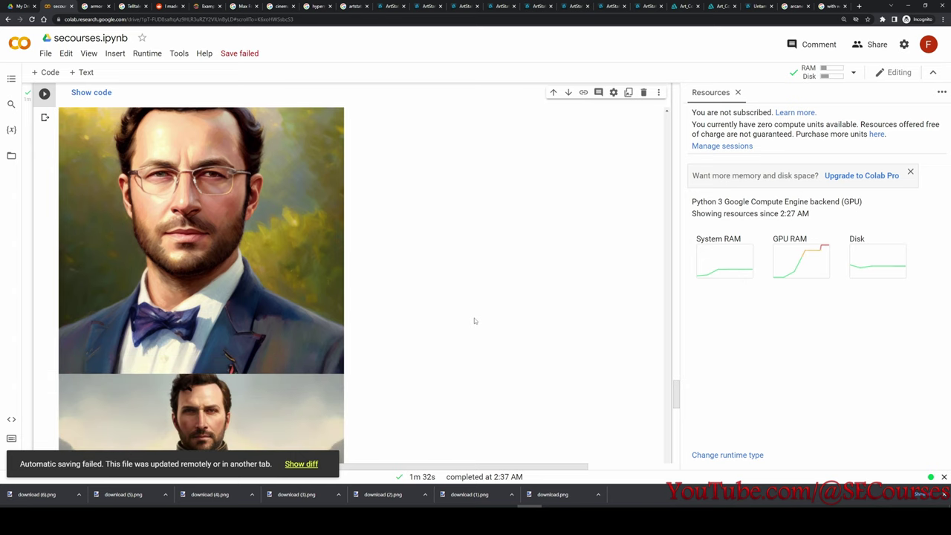
scroll(424, 263, down, 3)
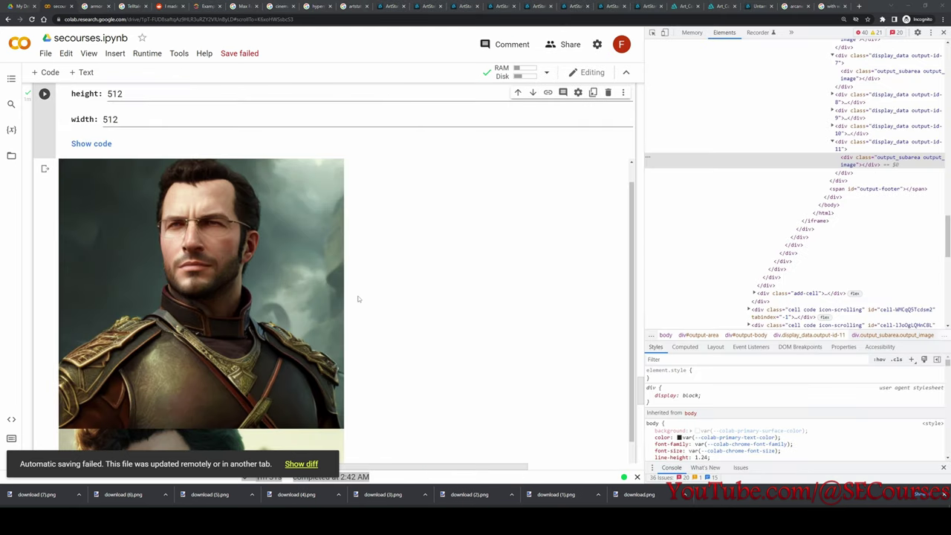
Examine the portraits of the man in glasses with warrior outfits, tuxedo and painted close-ups in the following two generation runs.
scroll(269, 244, down, 4)
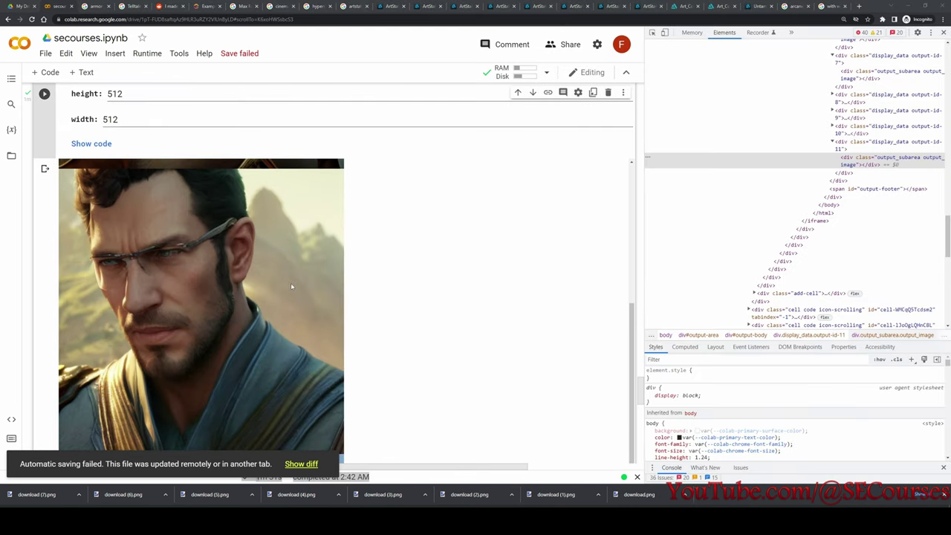
scroll(291, 283, down, 4)
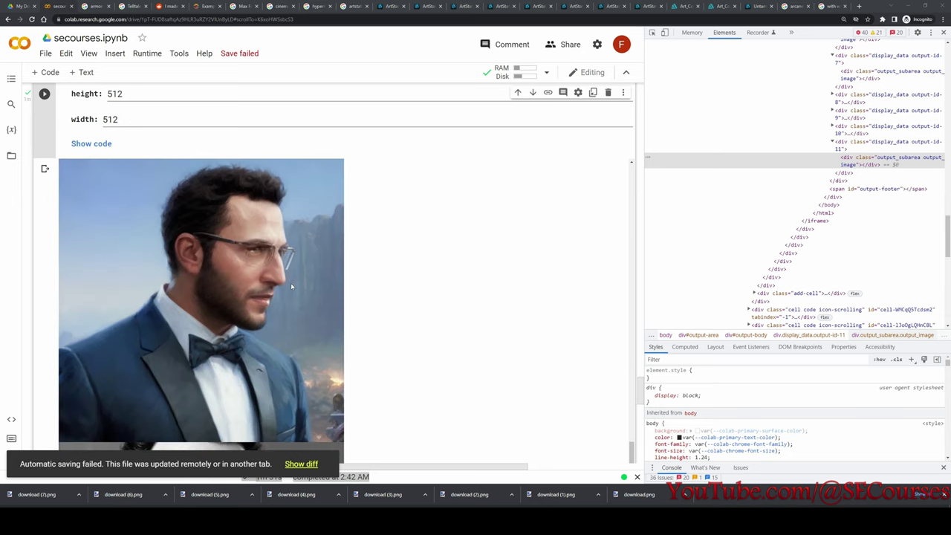
scroll(291, 282, down, 4)
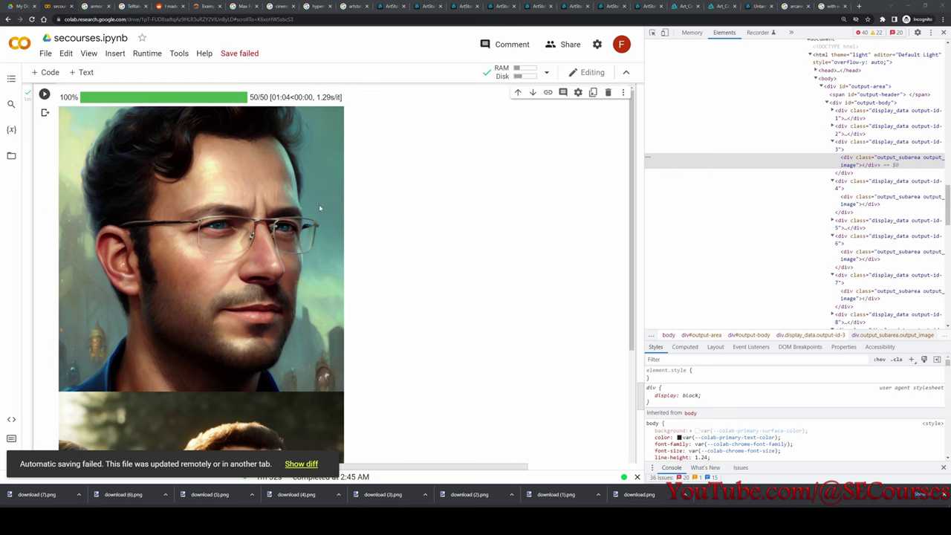
scroll(318, 205, down, 5)
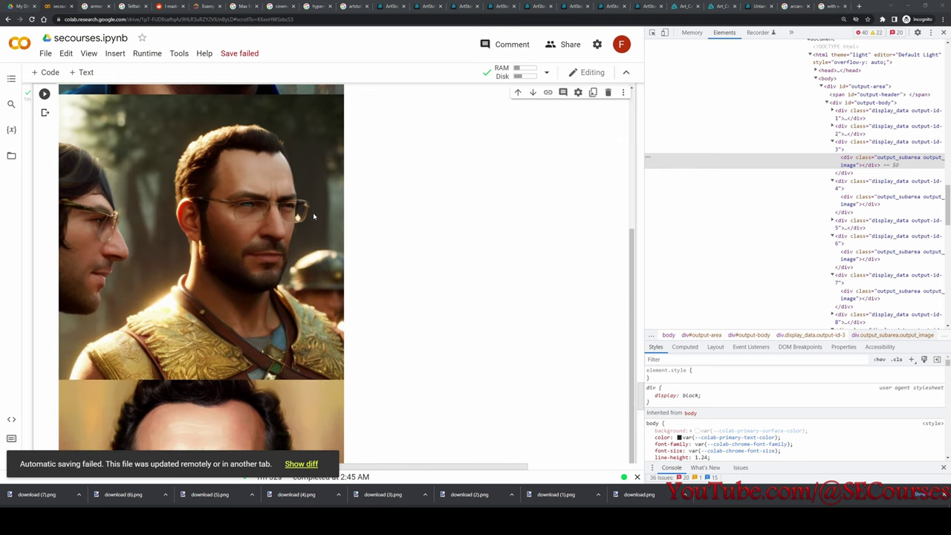
scroll(313, 213, down, 4)
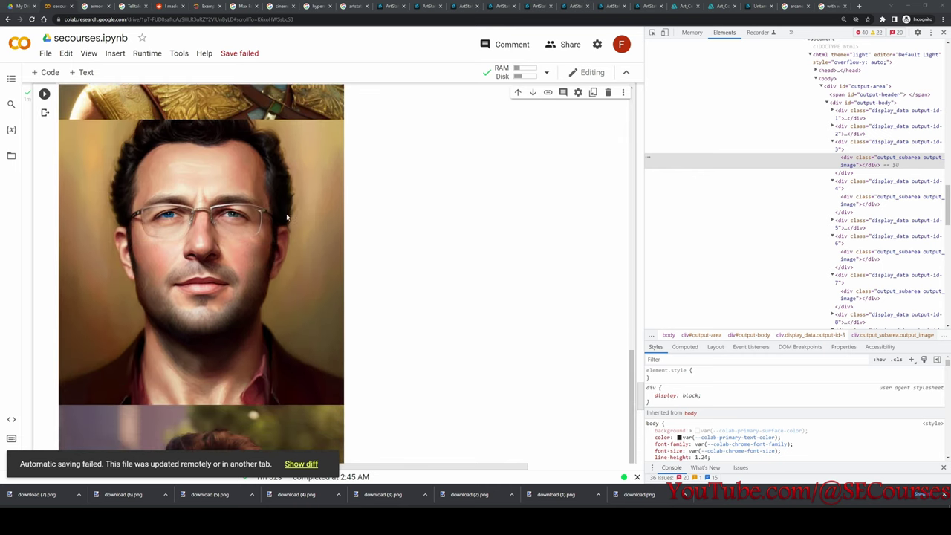
scroll(287, 217, down, 4)
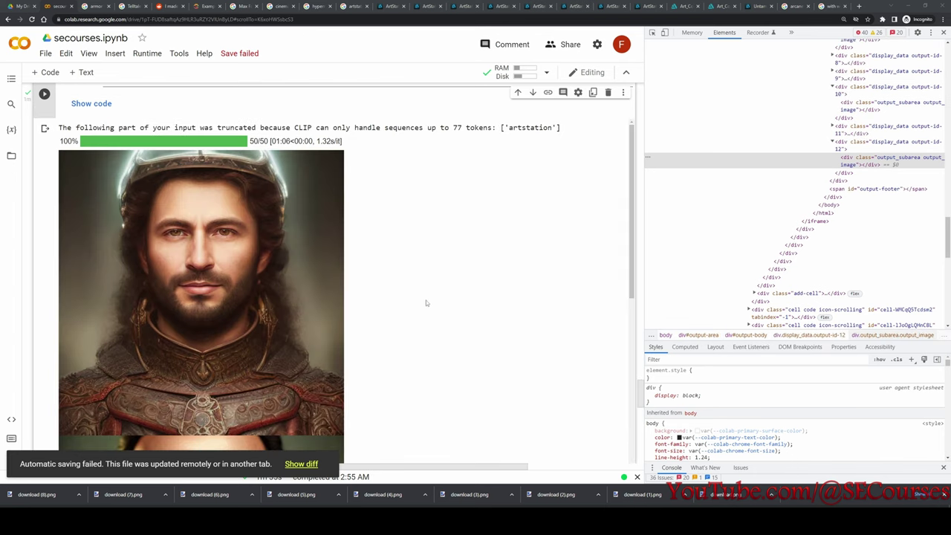
Examine the ornate armor portraits, from the helmeted long-haired man to the heavily bearded man in golden armor.
scroll(270, 272, down, 4)
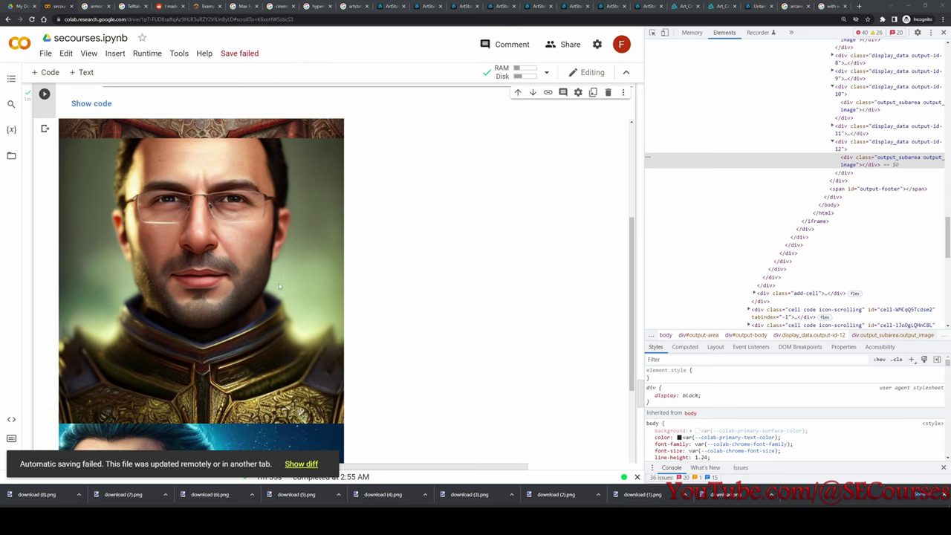
scroll(280, 283, down, 4)
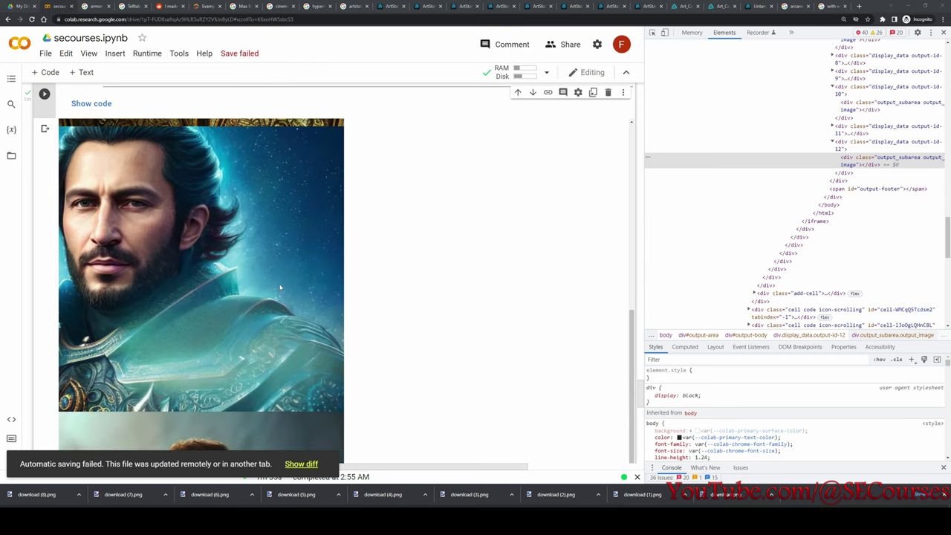
scroll(286, 292, down, 4)
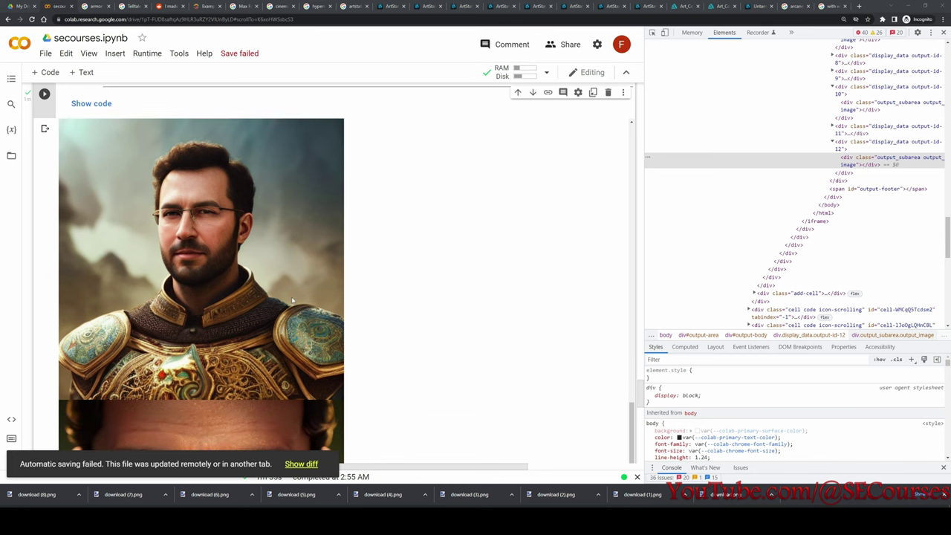
scroll(293, 300, down, 4)
scroll(297, 307, down, 1)
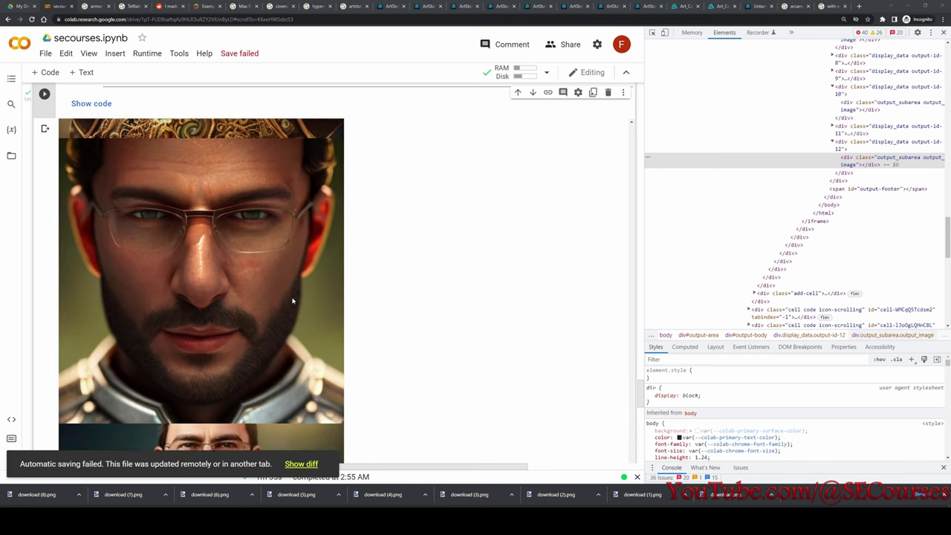
scroll(356, 352, down, 3)
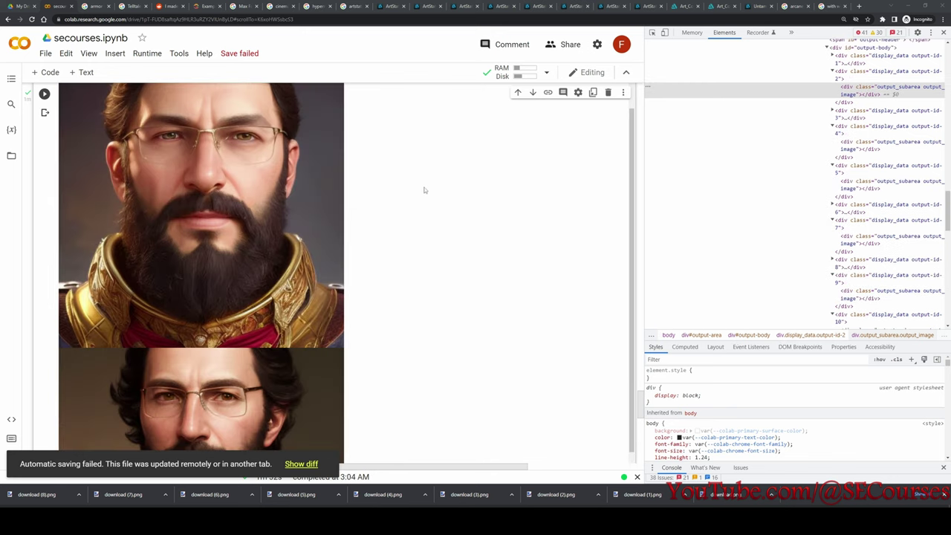
scroll(428, 192, down, 2)
scroll(435, 201, down, 1)
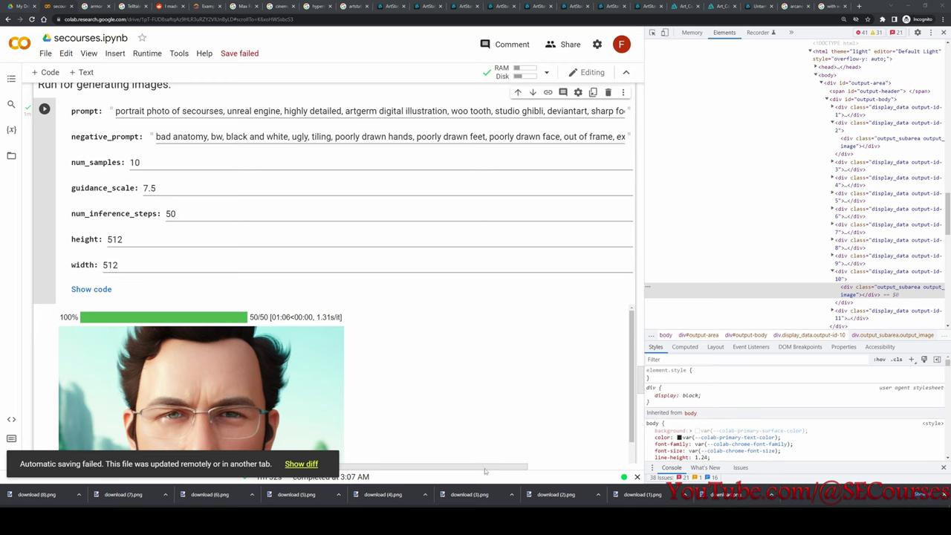
Read the full "portrait photo of secourses, unreal engine, highly detailed" prompt through to its end.
drag(484, 468, 551, 470)
drag(440, 112, 556, 113)
click(319, 111)
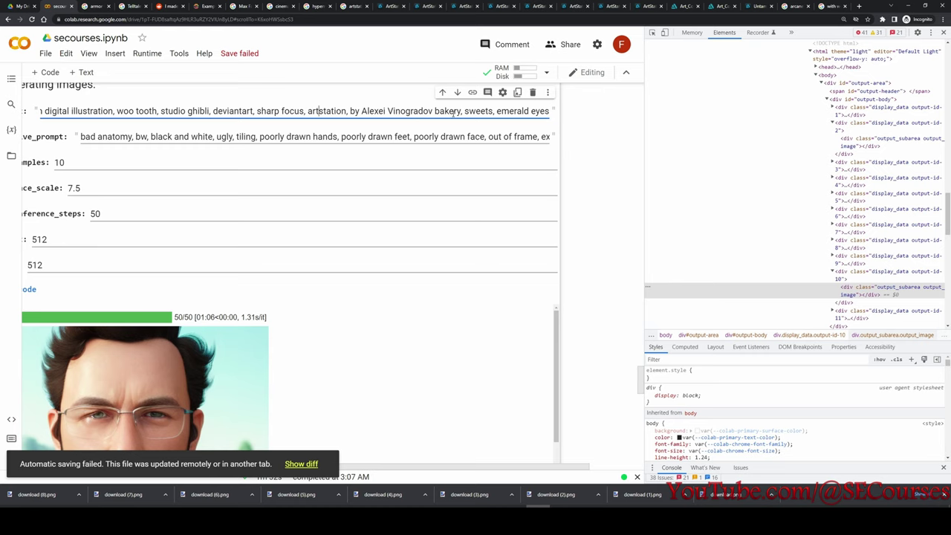
drag(505, 468, 443, 467)
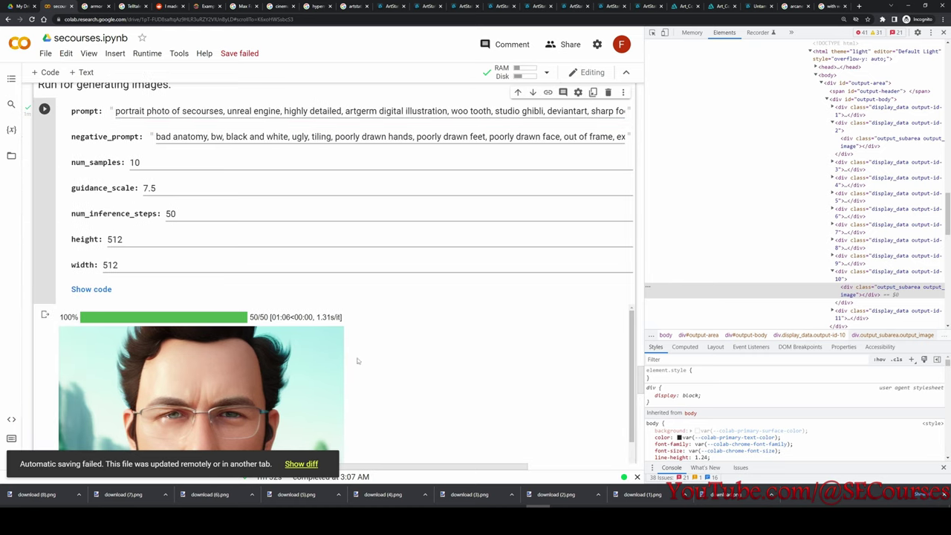
Examine all portraits generated with the "portrait photo of secourses, unreal engine, highly detailed" prompt, down to the end of the output.
scroll(403, 323, down, 2)
scroll(404, 324, up, 2)
scroll(501, 304, down, 4)
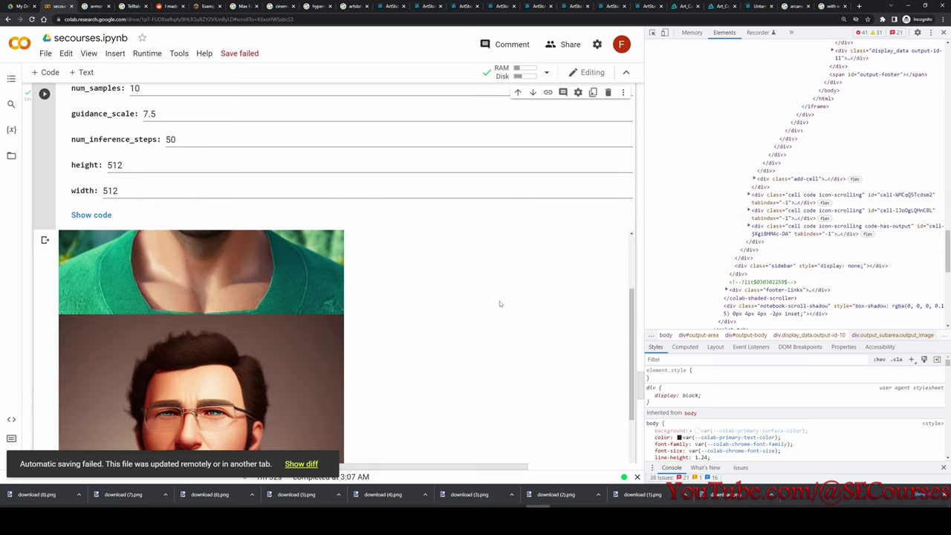
scroll(439, 349, up, 1)
scroll(254, 312, up, 2)
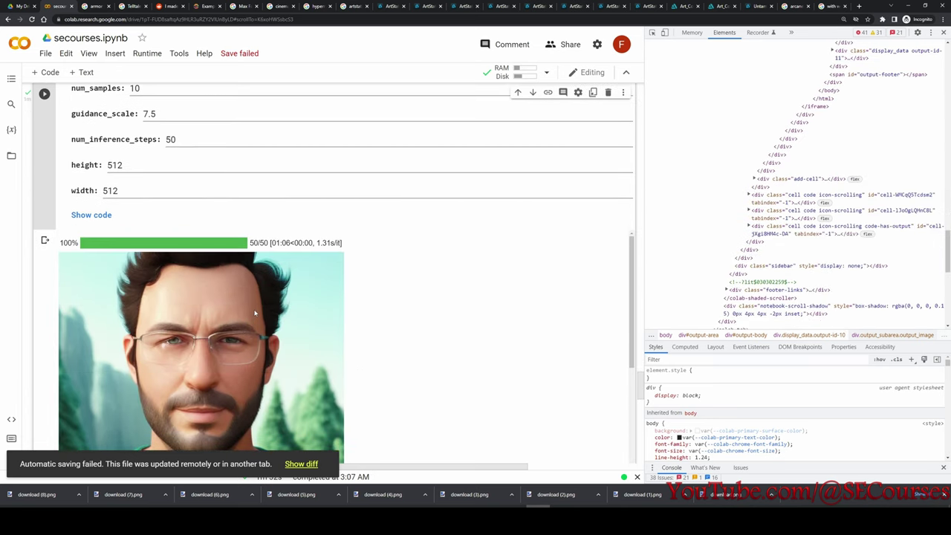
scroll(265, 338, down, 5)
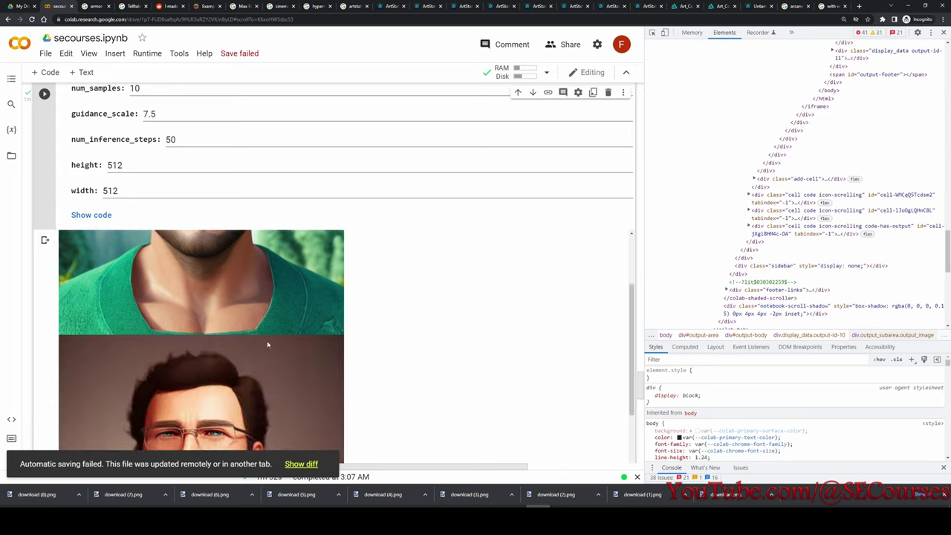
scroll(268, 339, down, 5)
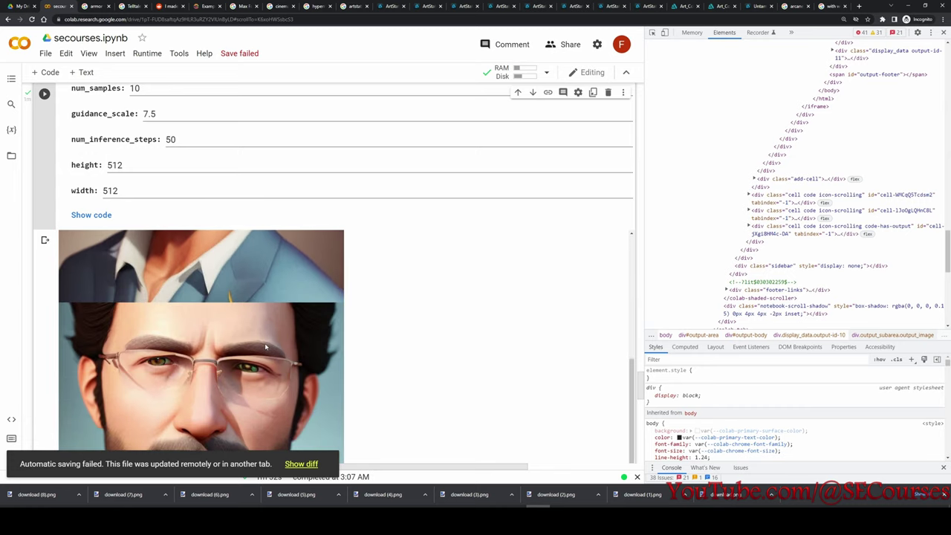
scroll(264, 325, down, 5)
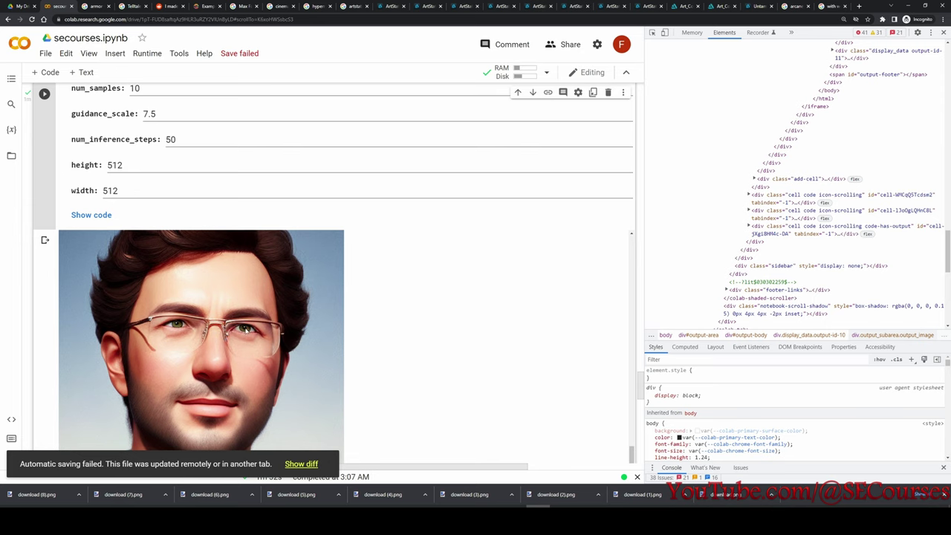
scroll(245, 330, down, 10)
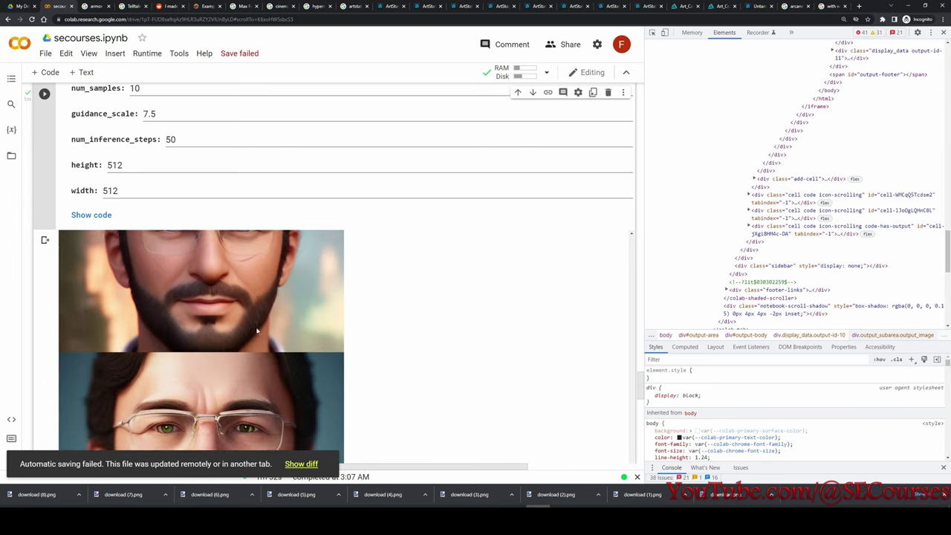
scroll(256, 330, down, 3)
scroll(257, 332, down, 7)
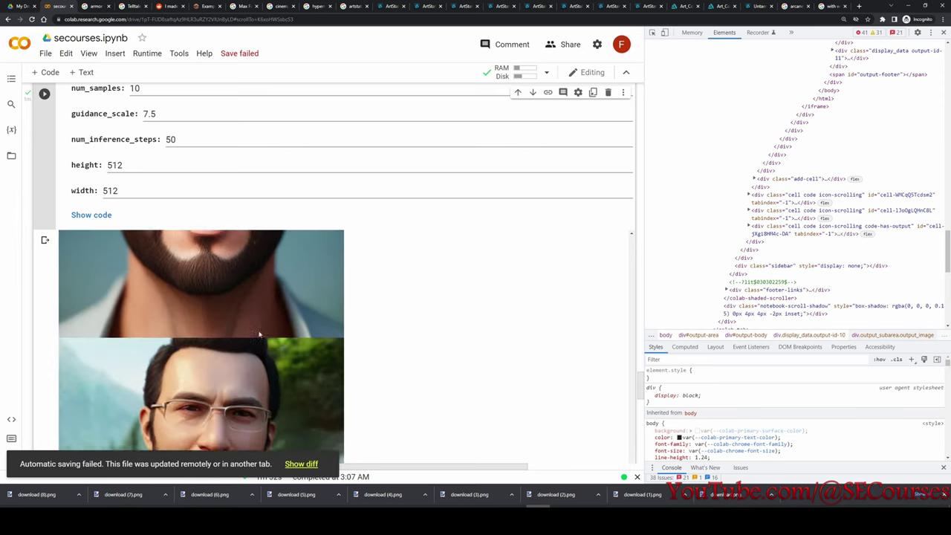
scroll(357, 329, down, 10)
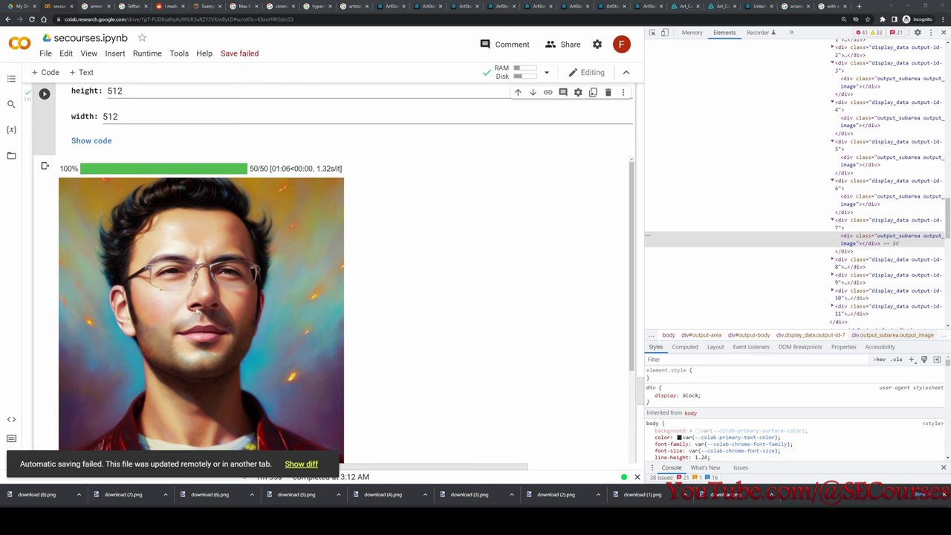
Examine the "anime painting of secourses, chill day" prompt and the painted portrait generated from it.
scroll(406, 293, up, 3)
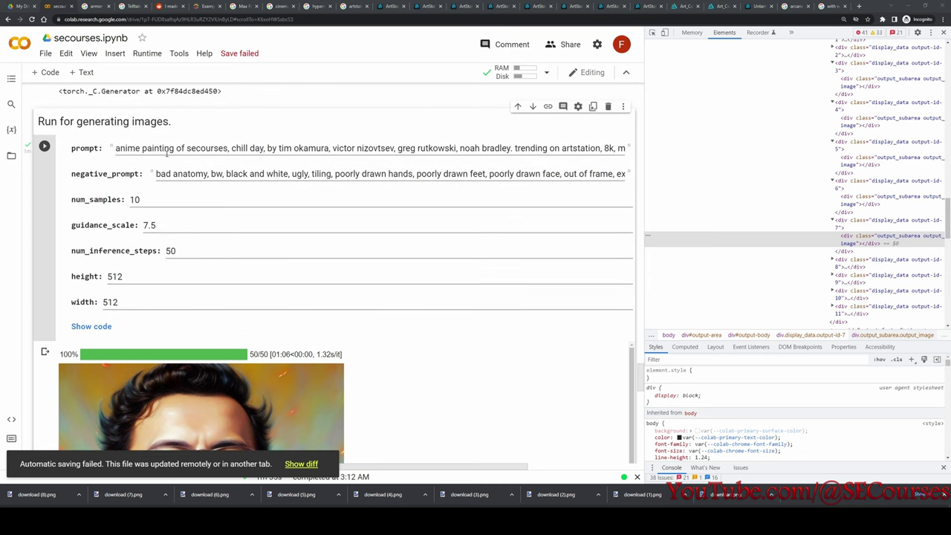
scroll(661, 298, down, 1)
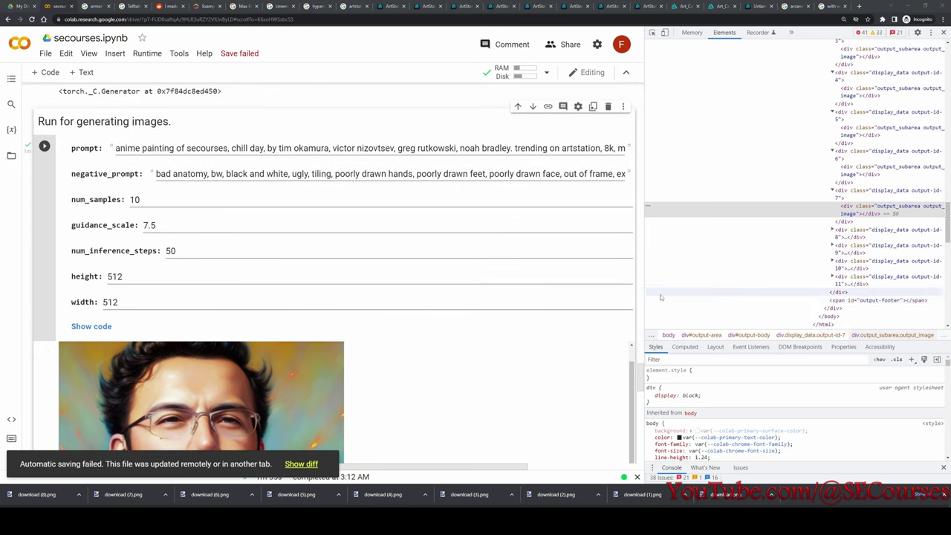
scroll(661, 297, down, 3)
scroll(596, 369, down, 1)
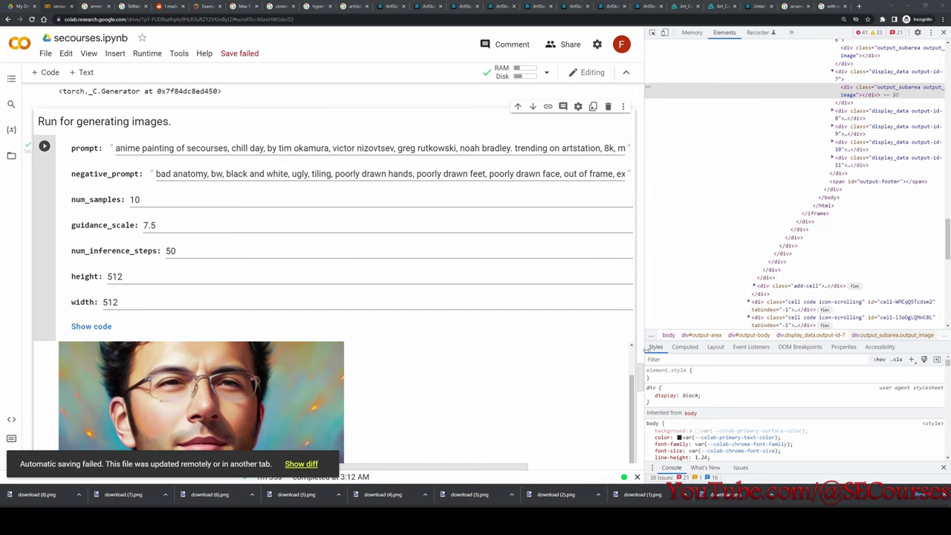
scroll(419, 344, down, 4)
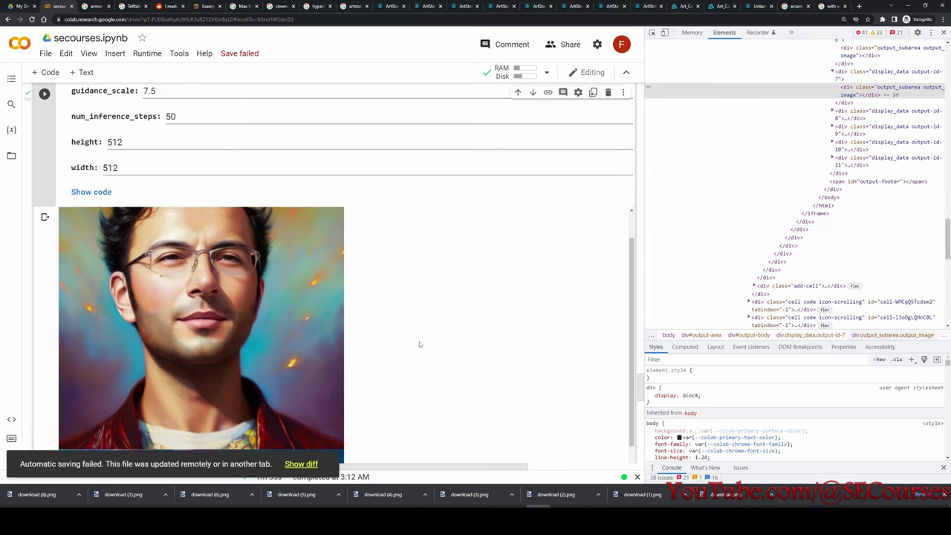
scroll(419, 344, up, 3)
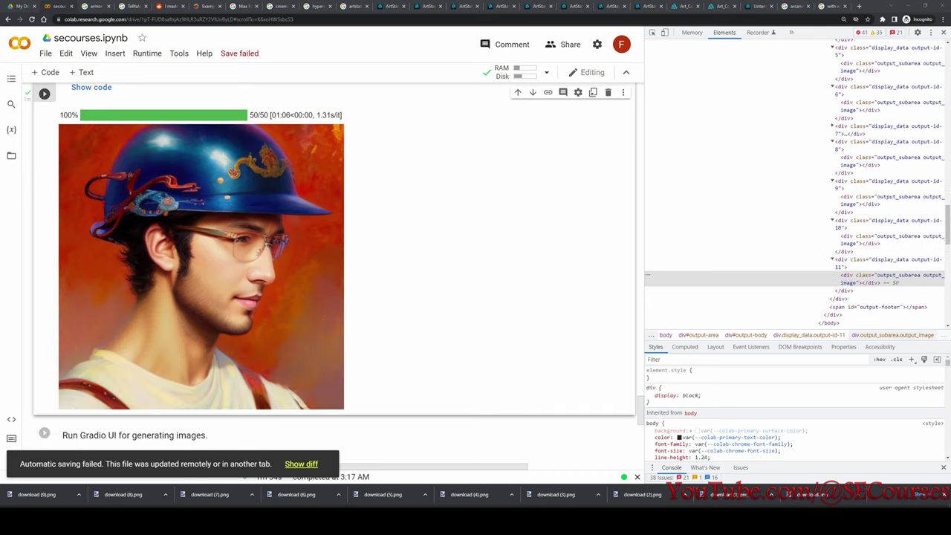
Switch to the other browser window with the notebook and examine the new_prompts list and image-generation loop in the "Run for generating images" cell.
key(alt+Tab)
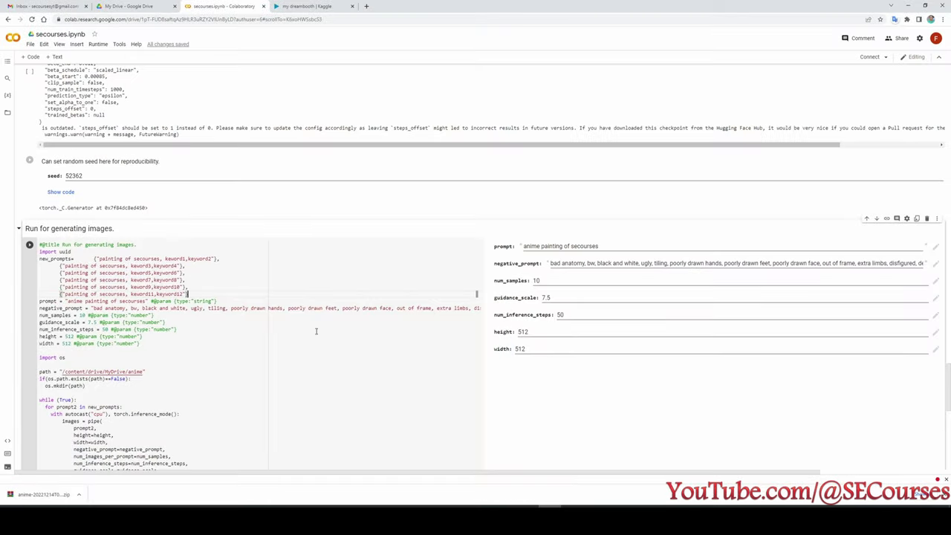
scroll(312, 371, down, 1)
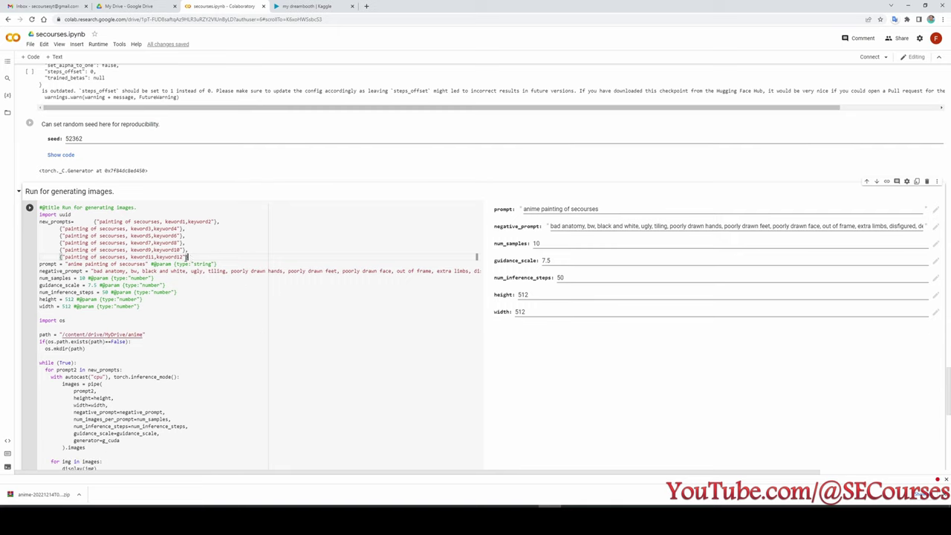
drag(188, 257, 76, 221)
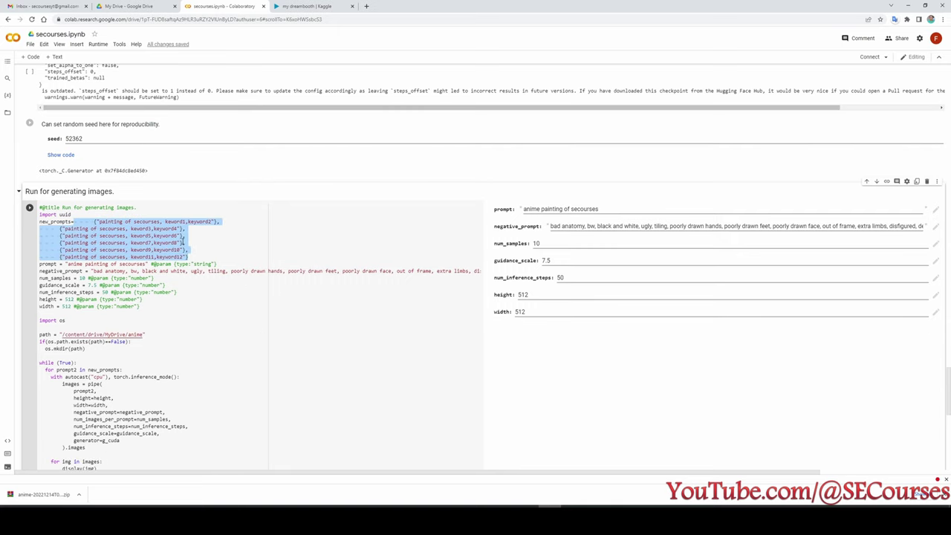
click(183, 243)
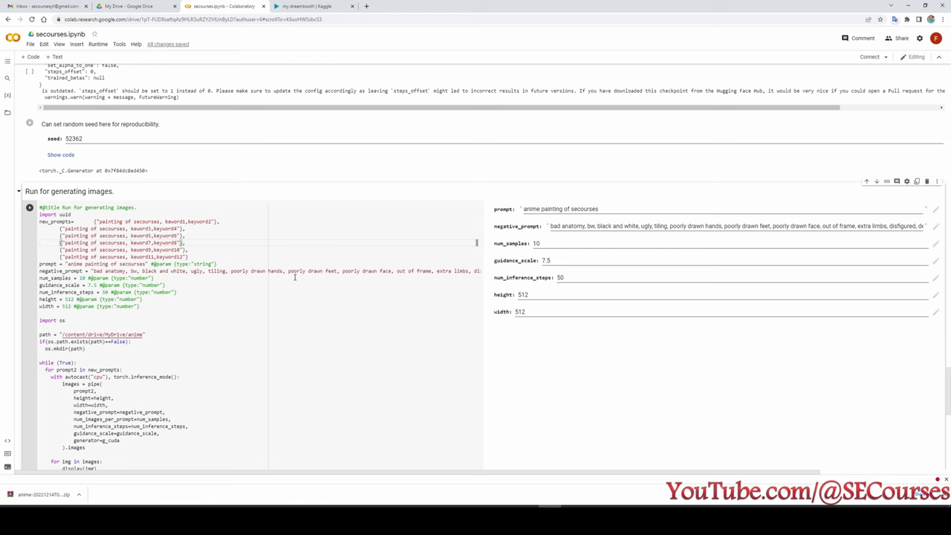
scroll(290, 316, down, 1)
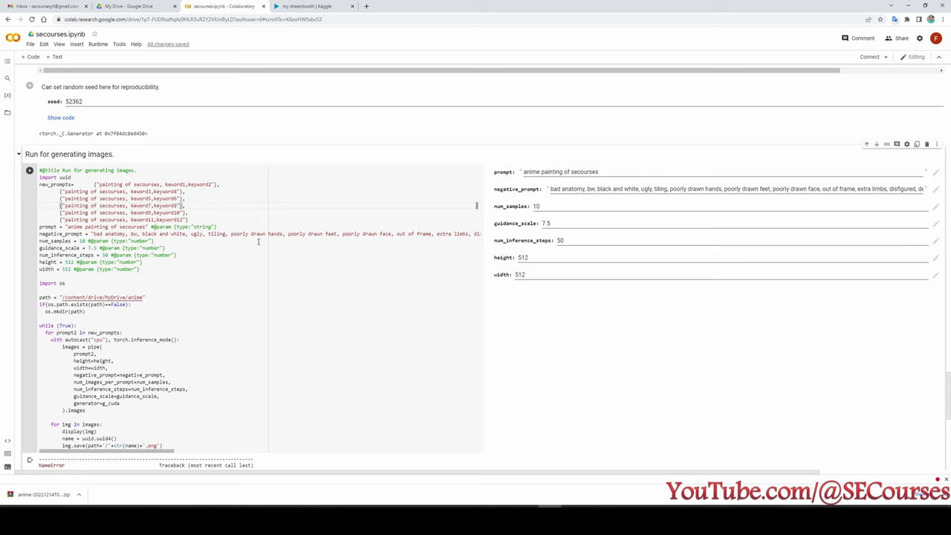
scroll(174, 264, down, 1)
scroll(211, 298, down, 1)
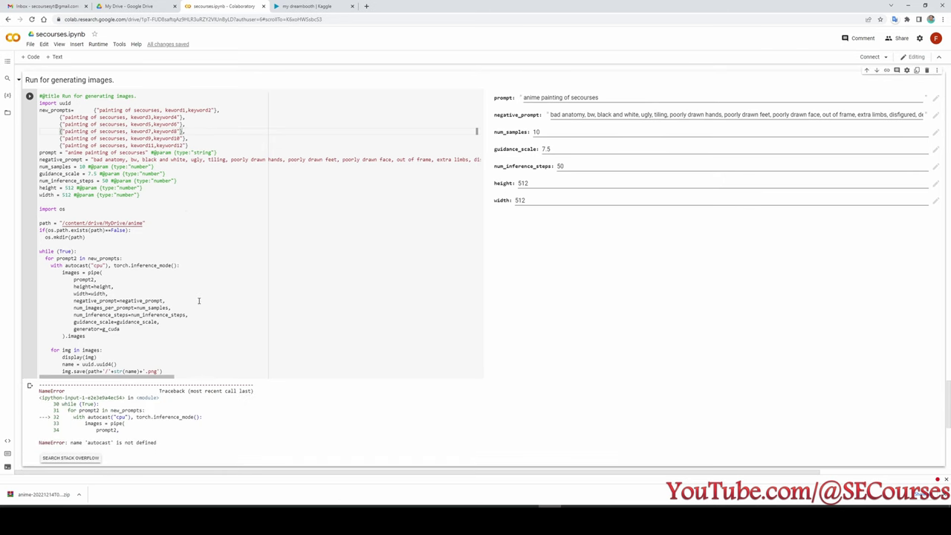
scroll(222, 277, up, 1)
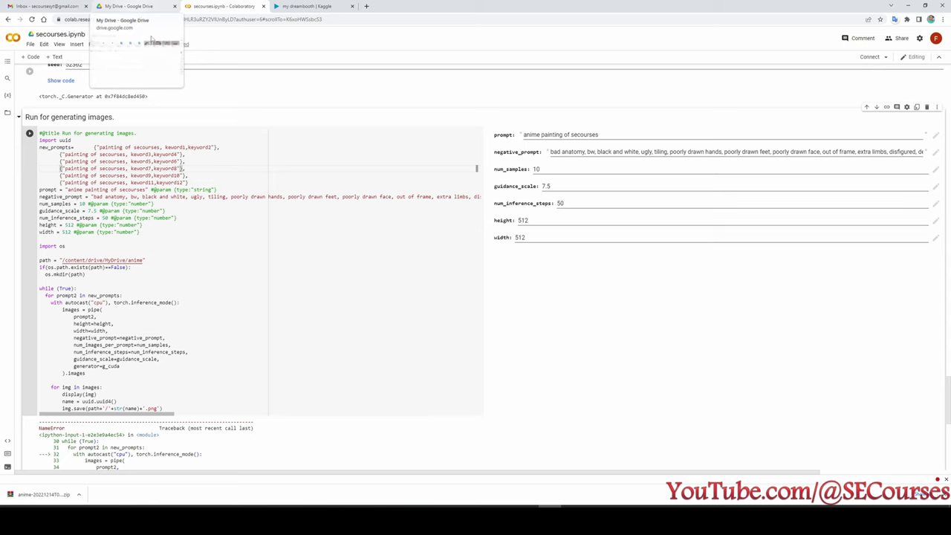
View the saved images in the anime folder on Google Drive and return to the notebook.
click(133, 6)
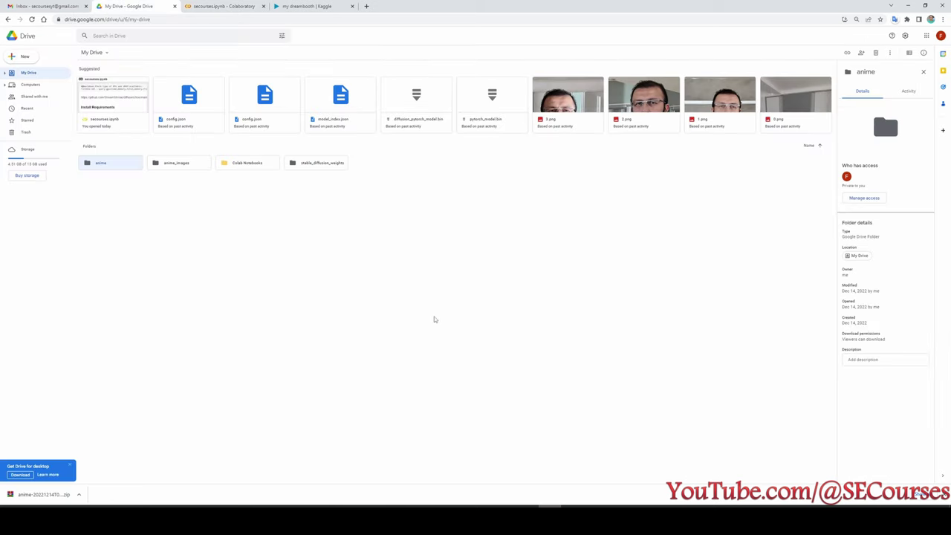
double_click(115, 168)
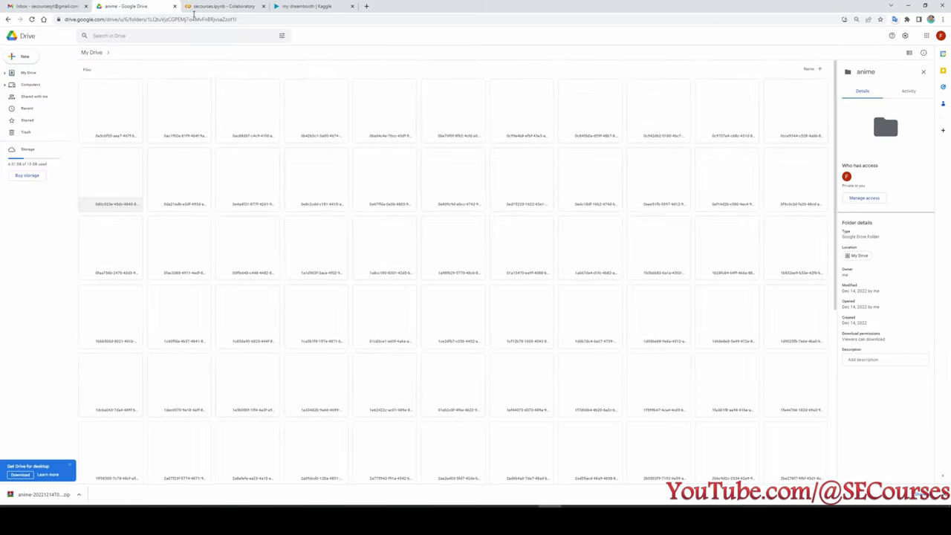
key(ctrl+Tab)
Clear the output of the train_dreambooth.py training cell and look back over the image upload and concepts_list cells above it.
scroll(279, 277, down, 5)
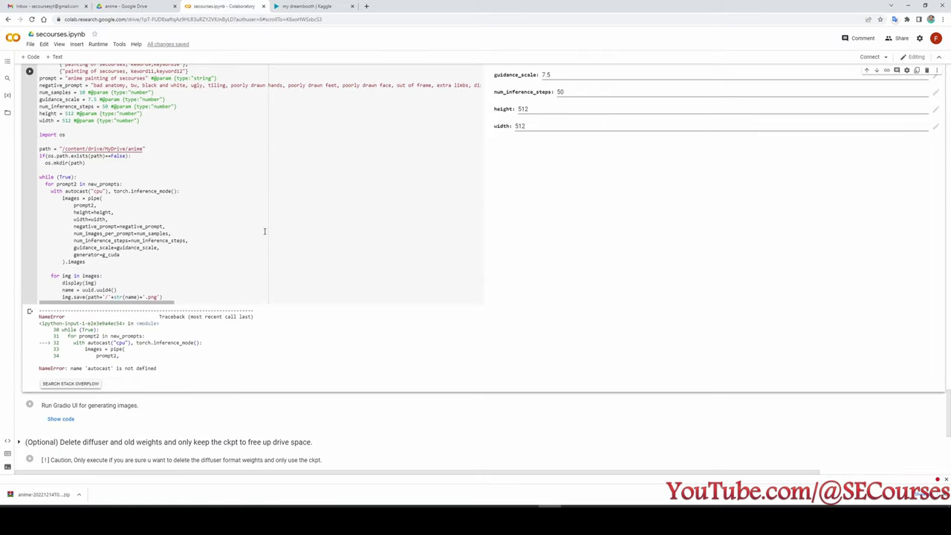
scroll(273, 291, up, 20)
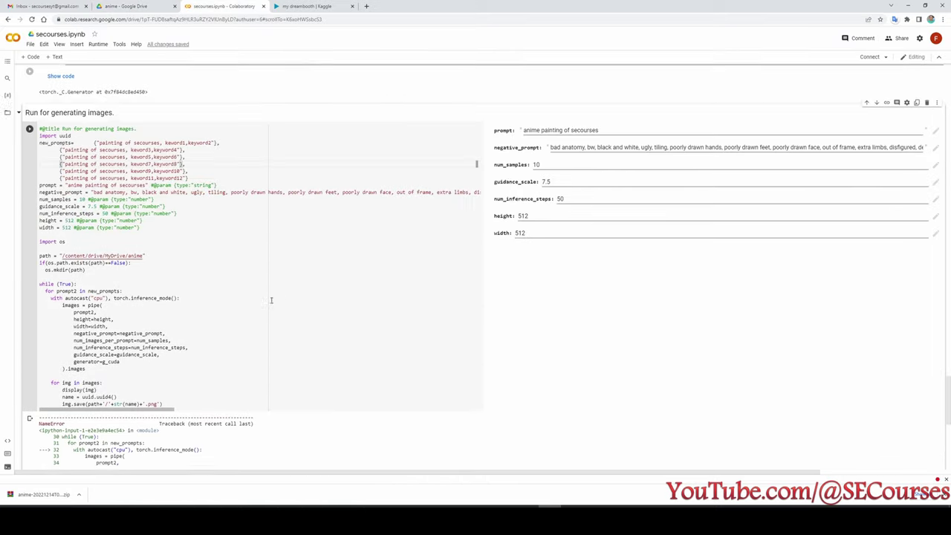
scroll(402, 282, up, 10)
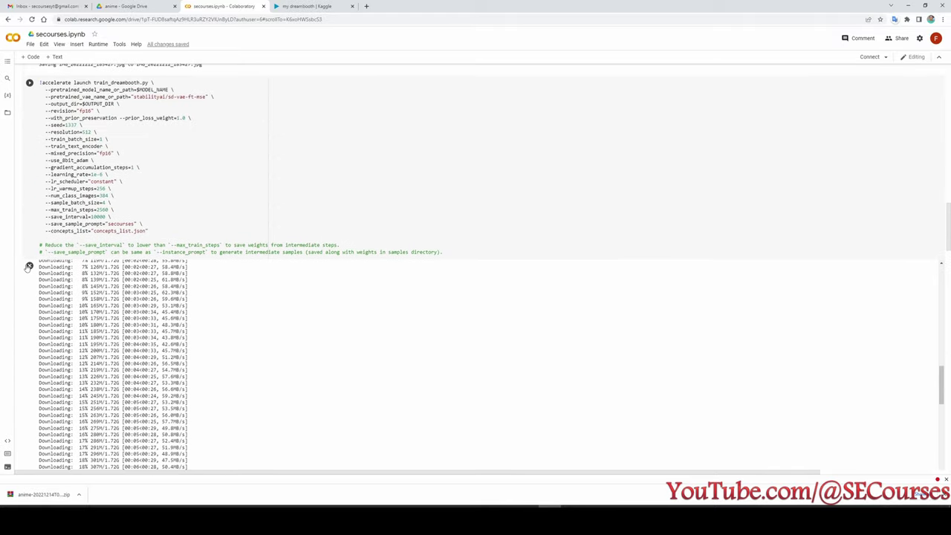
click(30, 266)
scroll(186, 156, up, 5)
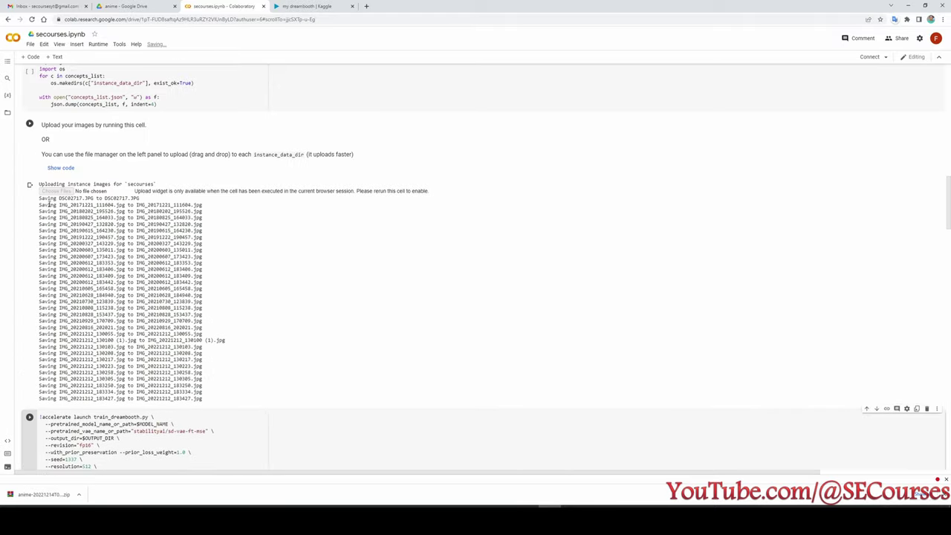
scroll(30, 376, up, 3)
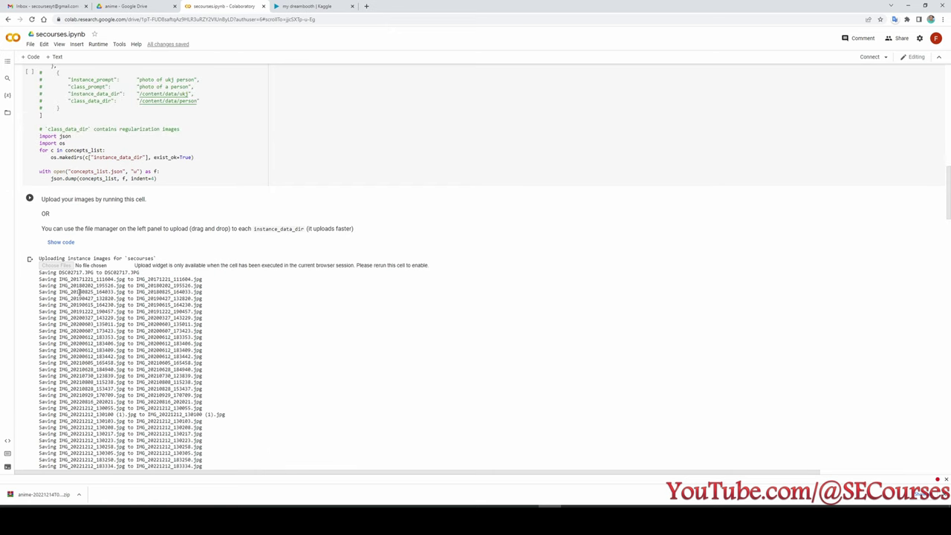
scroll(47, 162, up, 3)
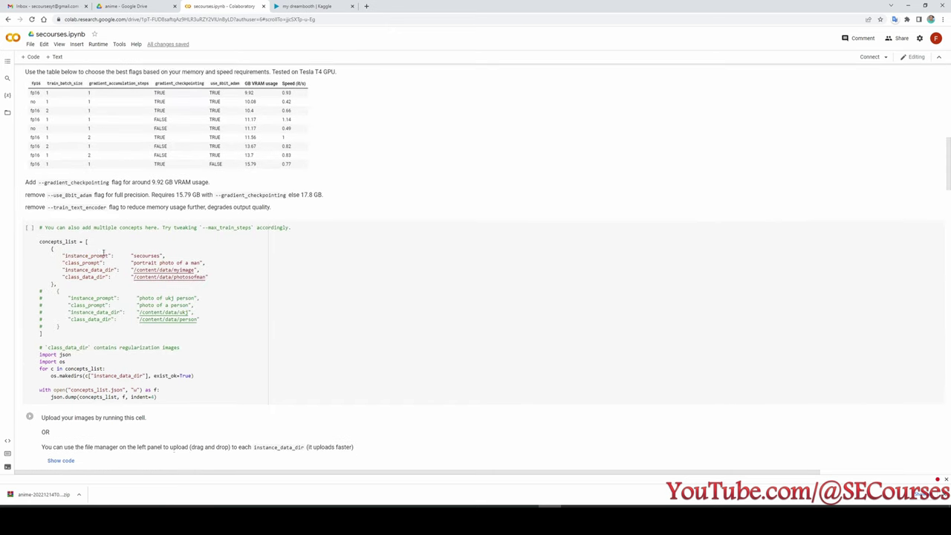
Clear the outputs of the ckpt weight conversion cell and the Inference pipeline cell.
scroll(324, 329, down, 20)
scroll(148, 260, down, 1)
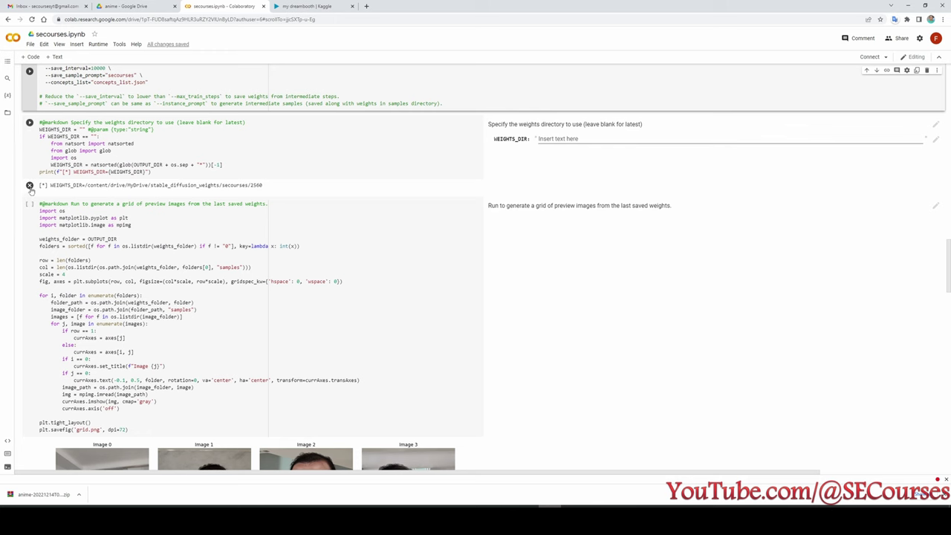
scroll(29, 187, down, 3)
scroll(42, 180, up, 3)
scroll(45, 223, up, 1)
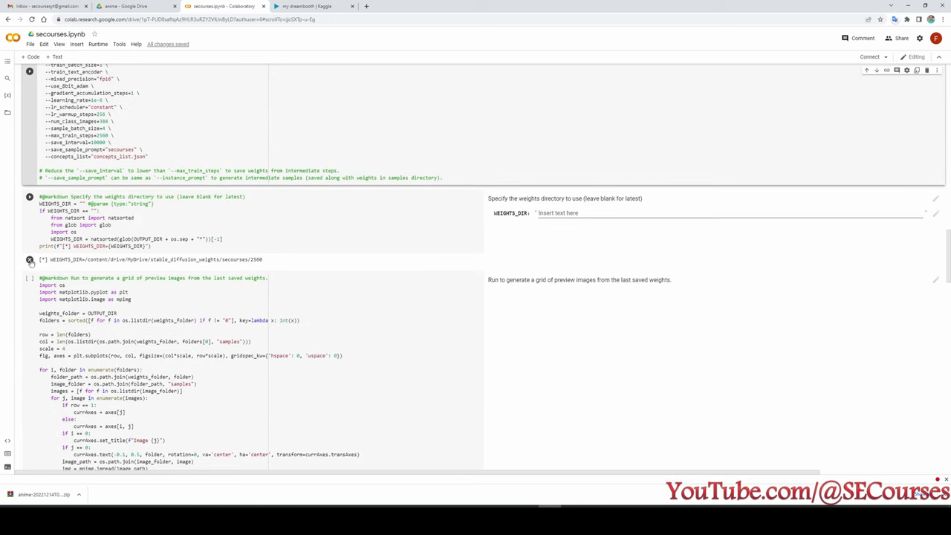
scroll(112, 312, down, 5)
scroll(151, 346, down, 3)
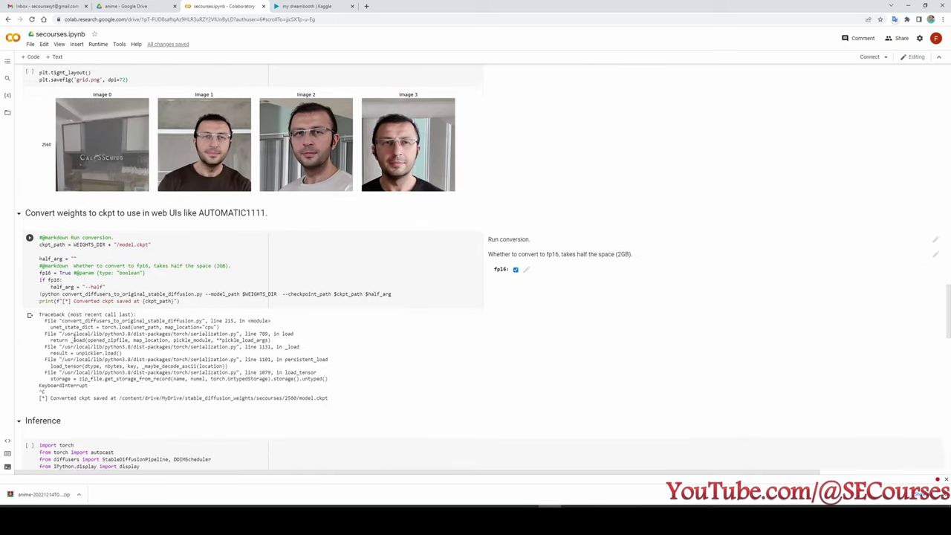
click(29, 294)
scroll(29, 282, down, 3)
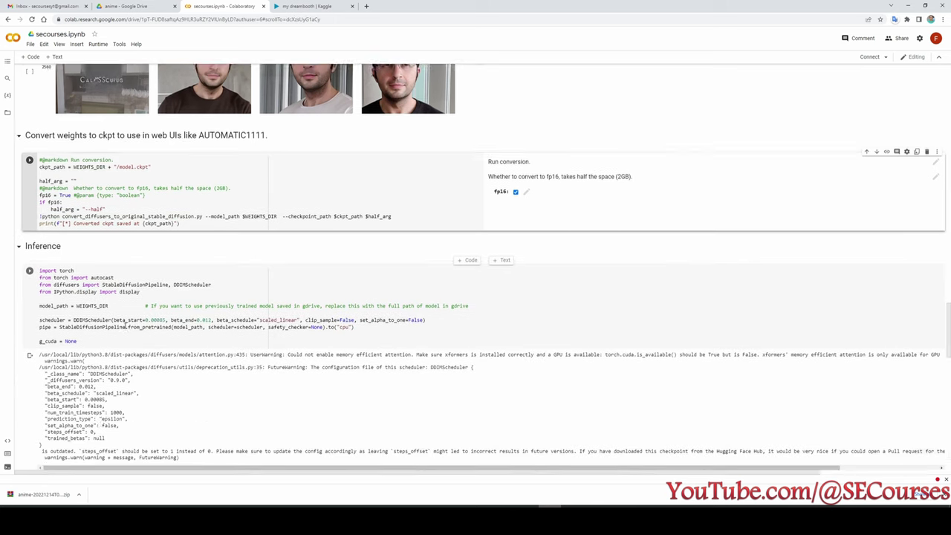
click(29, 263)
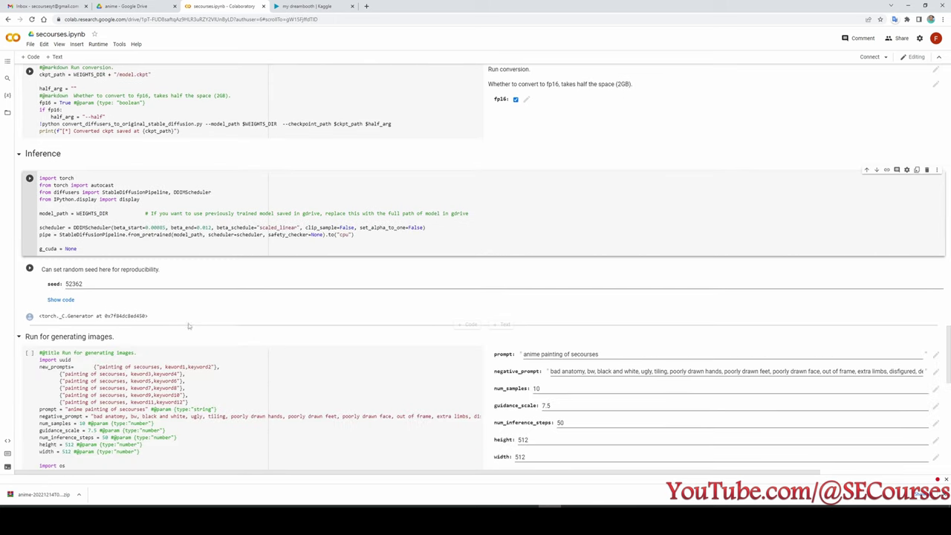
Review the notebook's conversion, Inference and image-generation cells once more, down to the optional cleanup section.
scroll(511, 361, down, 6)
scroll(511, 361, down, 4)
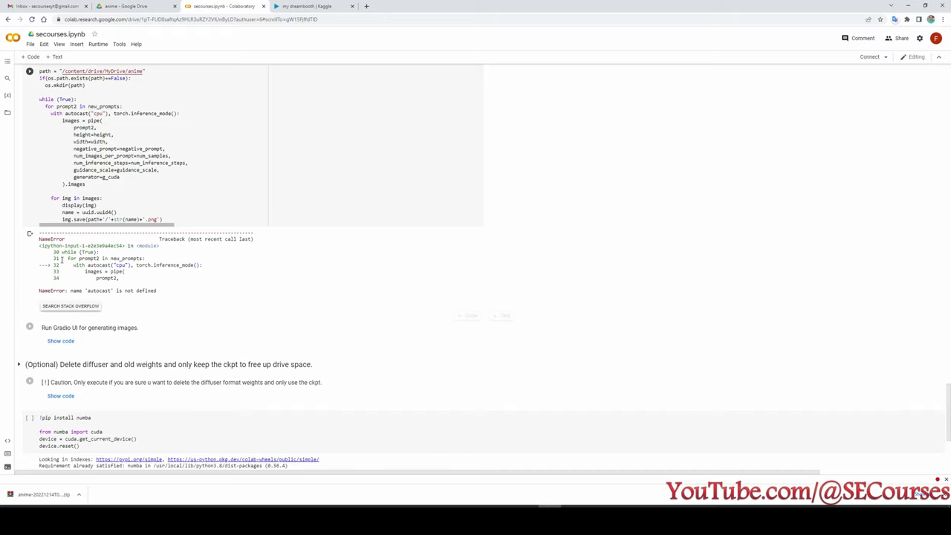
scroll(578, 342, up, 15)
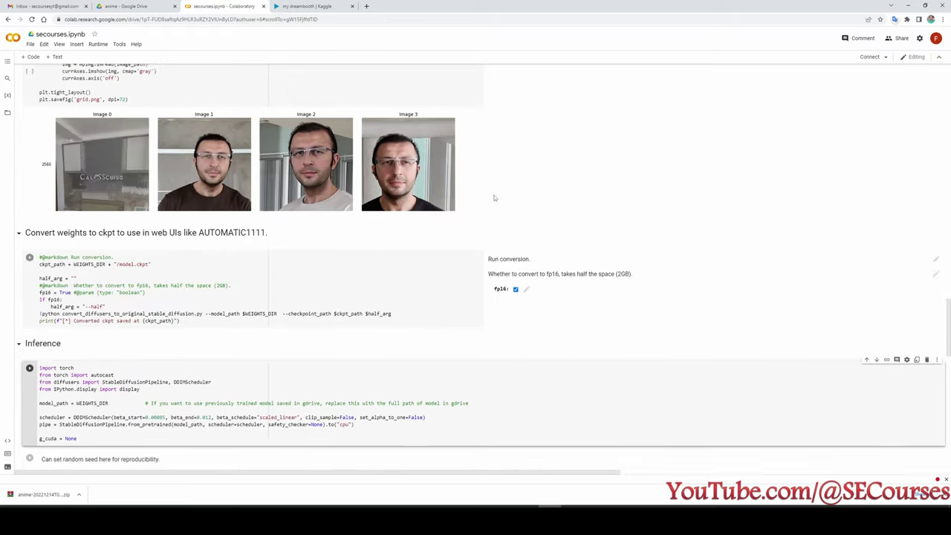
scroll(565, 255, down, 2)
scroll(565, 256, down, 4)
scroll(561, 238, up, 2)
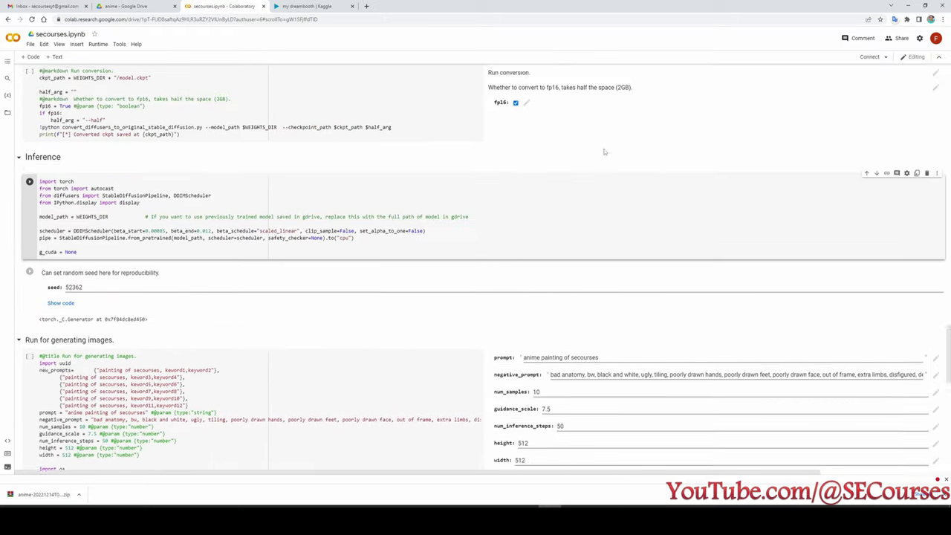
scroll(557, 223, down, 2)
scroll(555, 217, up, 10)
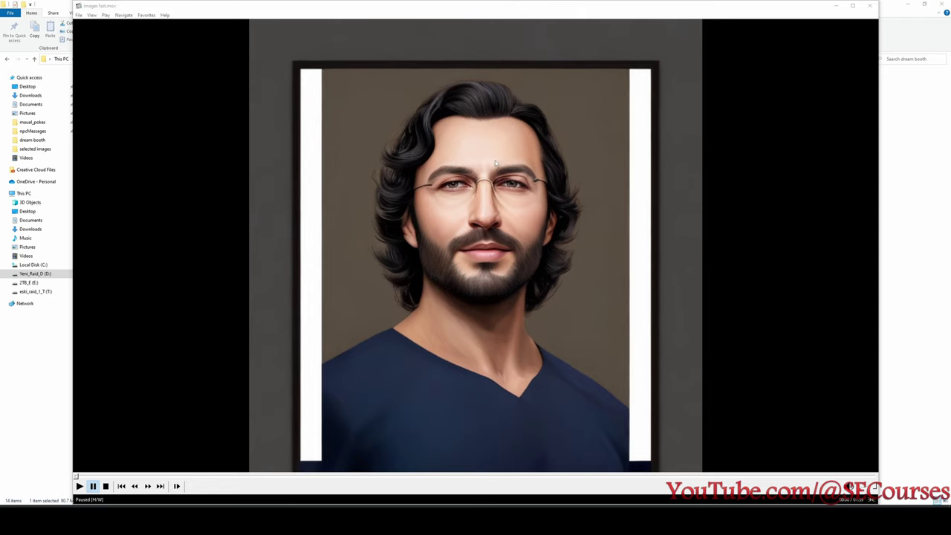
Show the paused portrait slideshow video full screen in the media player.
double_click(471, 175)
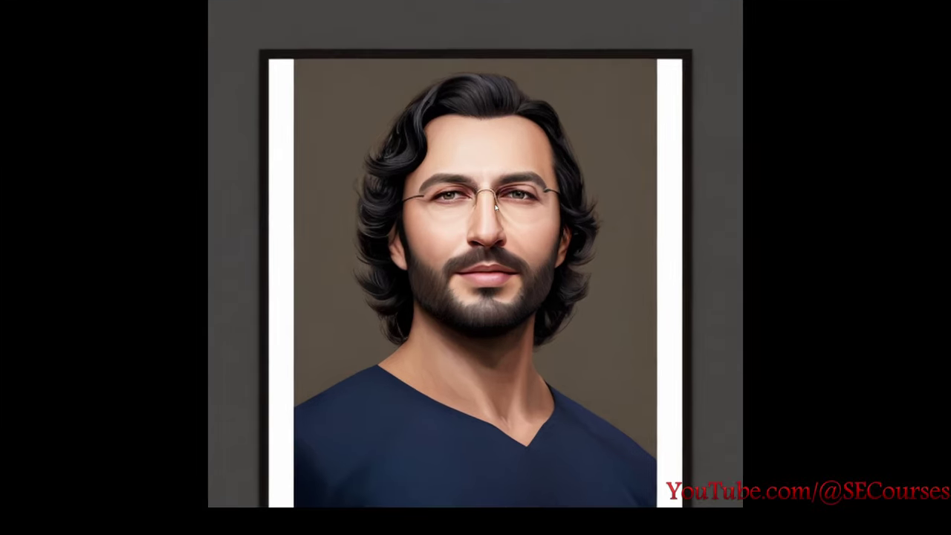